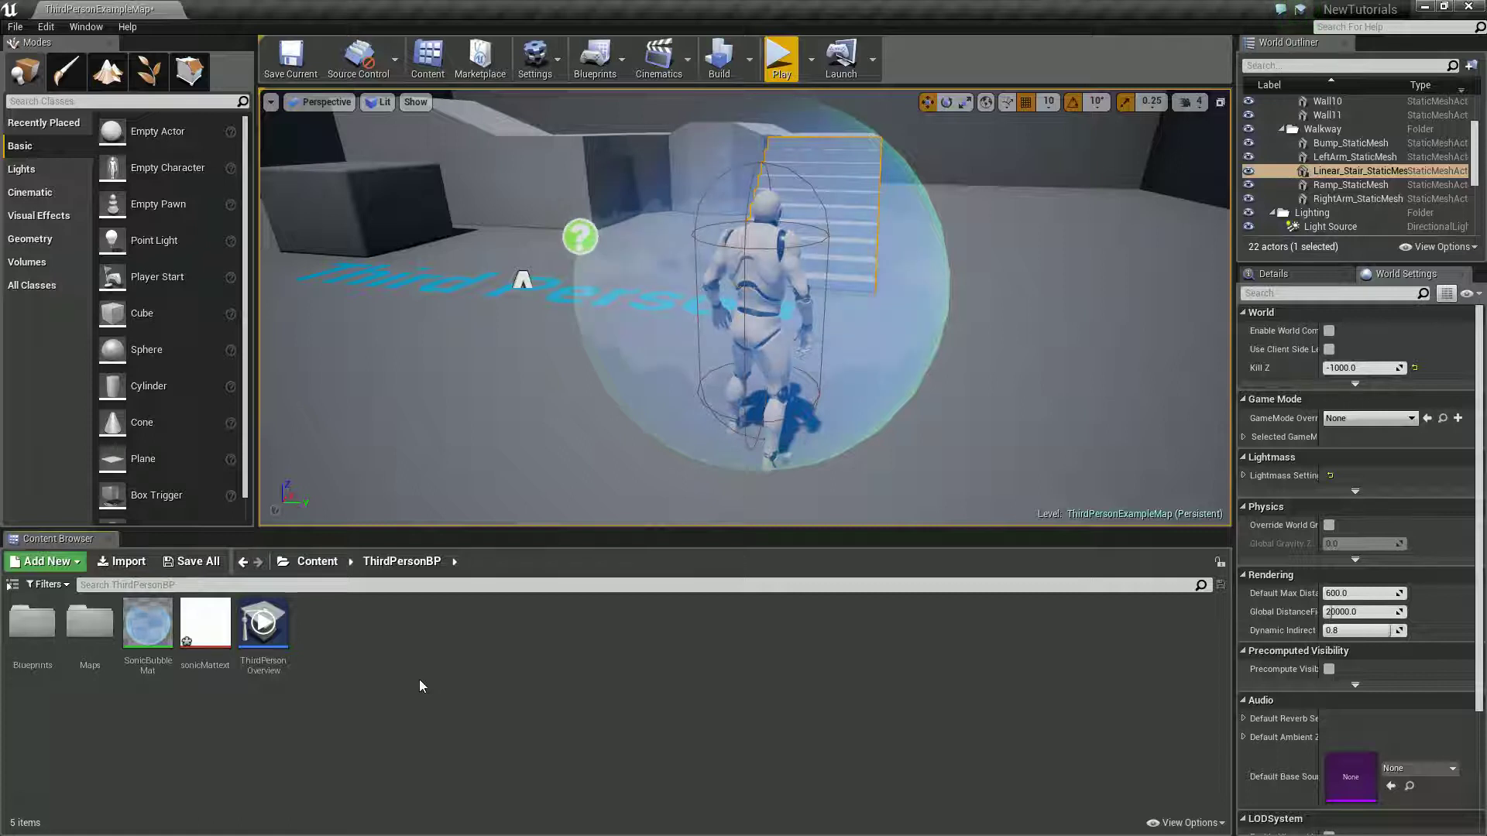
{"action": "right_click_drag", "start_coordinate": [557, 364], "coordinate": [318, 426]}
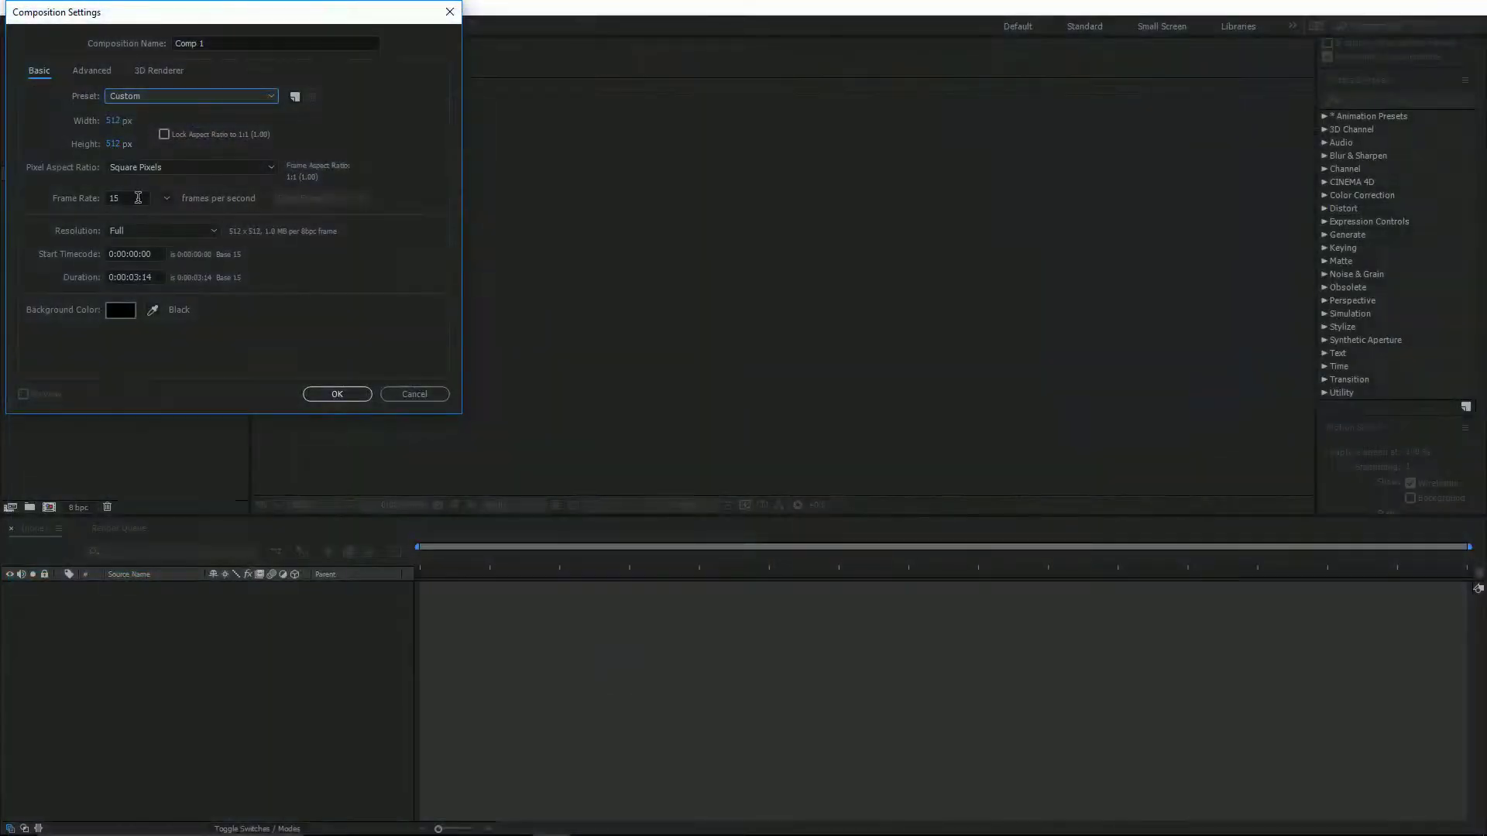
In After Effects, create a 512 x 512 px composition at 15 frames per second with a duration of 0:00:02:14
{"action": "left_click", "coordinate": [137, 198]}
{"action": "left_click", "coordinate": [403, 153]}
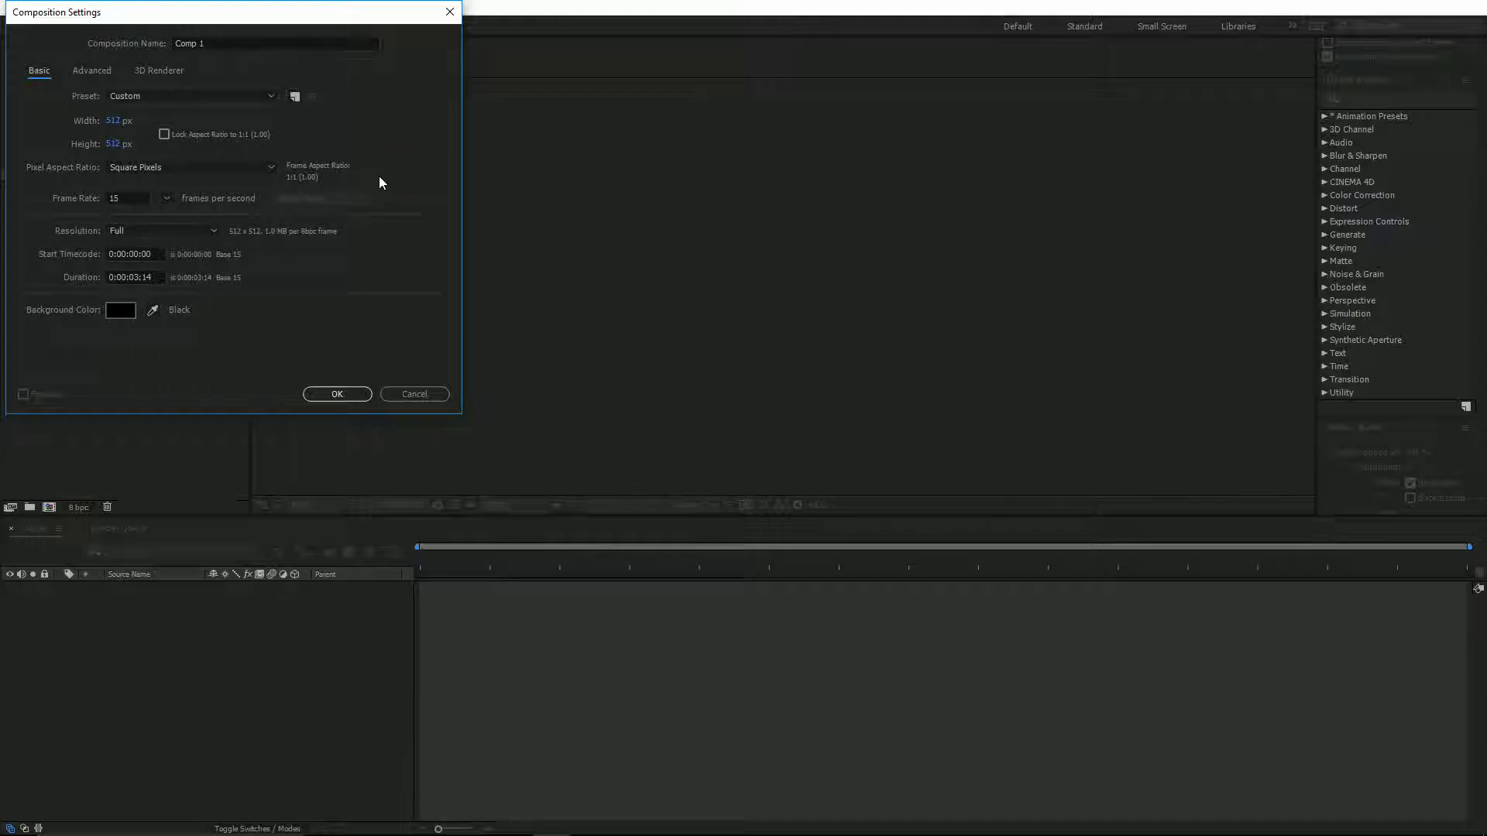
{"action": "left_click", "coordinate": [136, 277]}
{"action": "key", "text": "Return"}
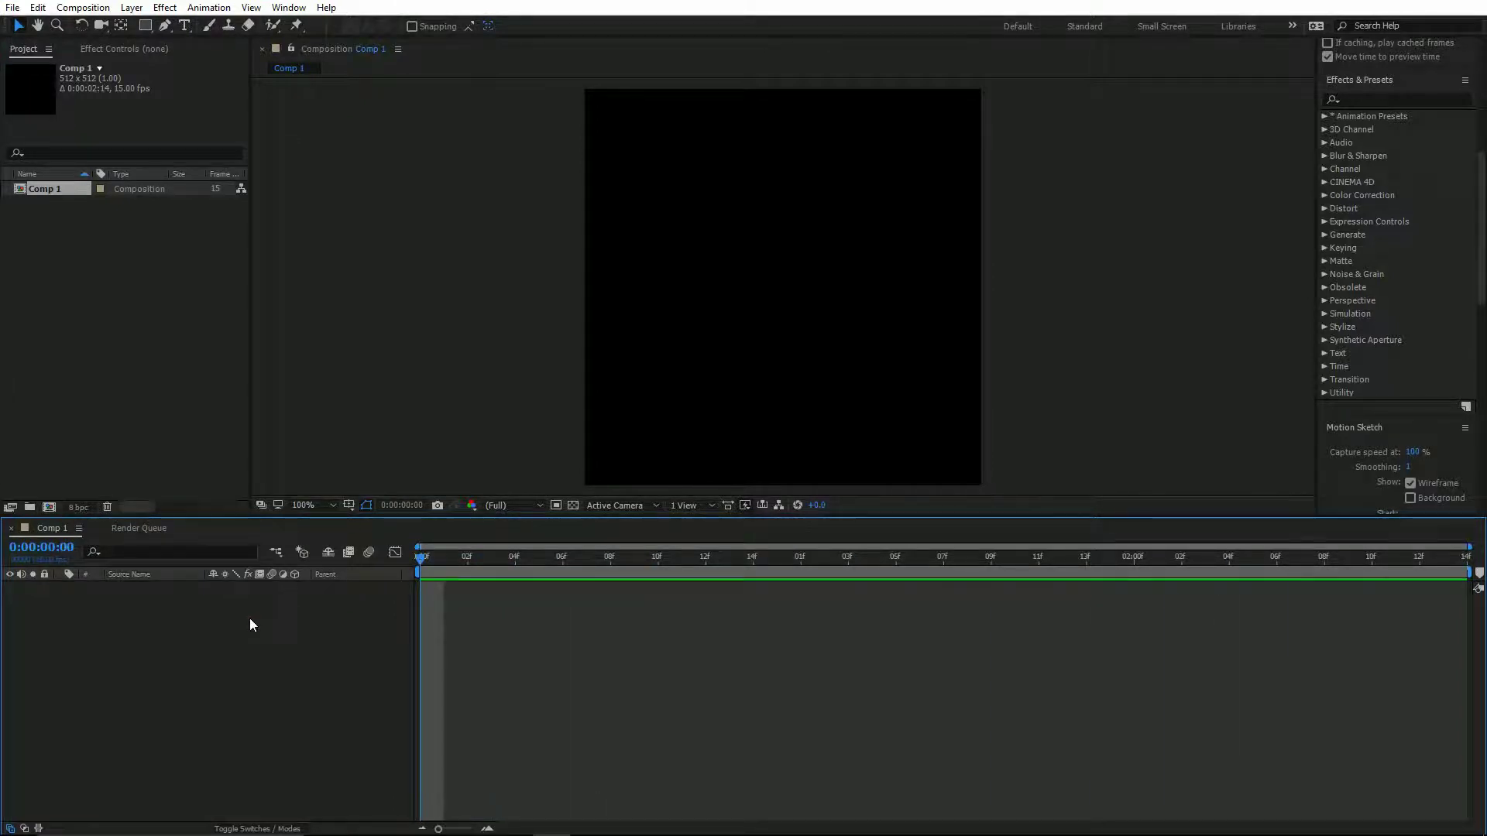
Add a black solid layer and, above it, a bright blue solid with hue 206° and full saturation and brightness
{"action": "key", "text": "ctrl+y"}
{"action": "left_click", "coordinate": [790, 561]}
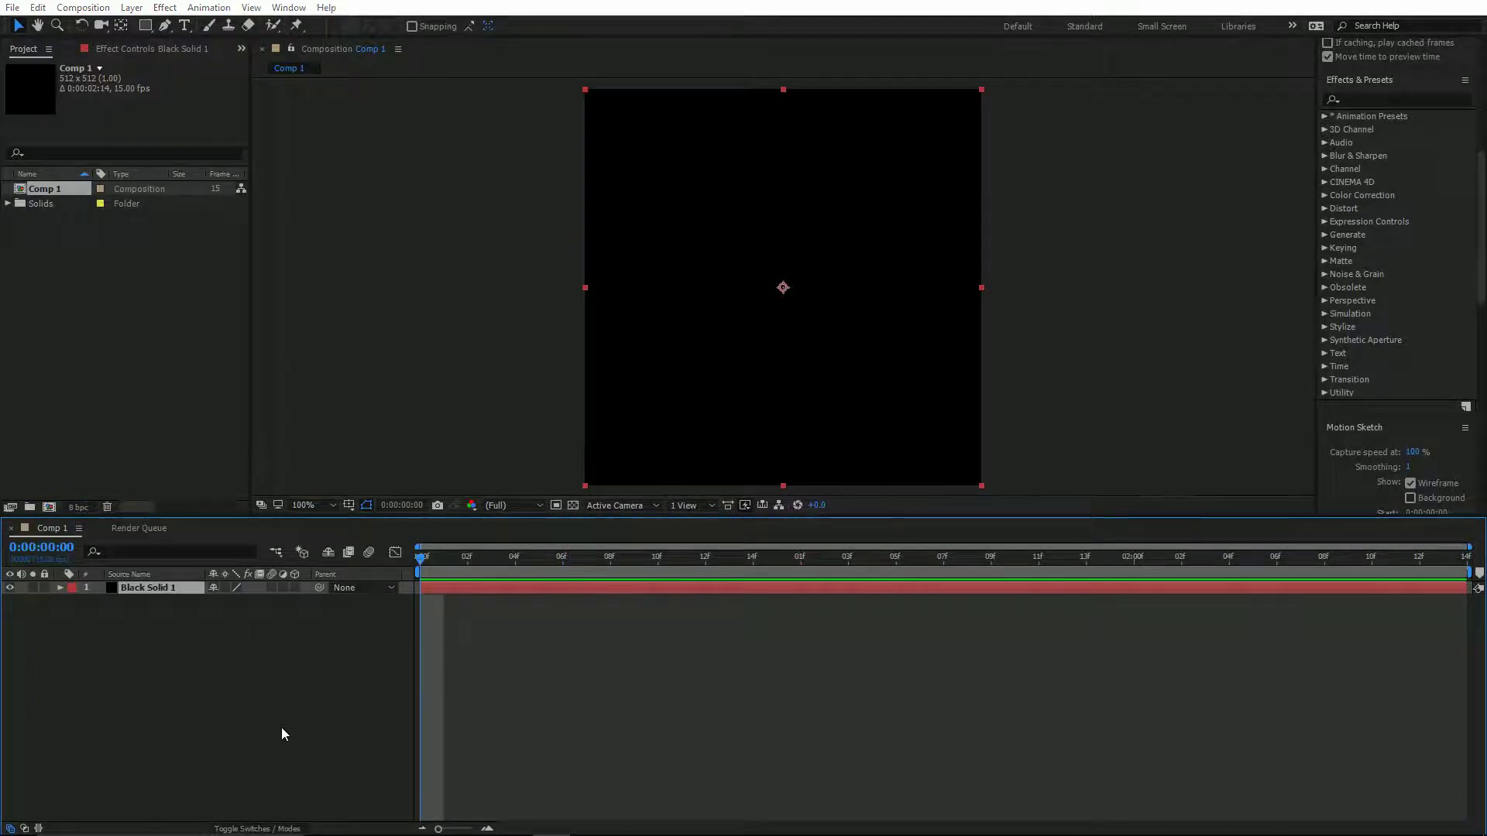
{"action": "key", "text": "ctrl+y"}
{"action": "left_click", "coordinate": [733, 519]}
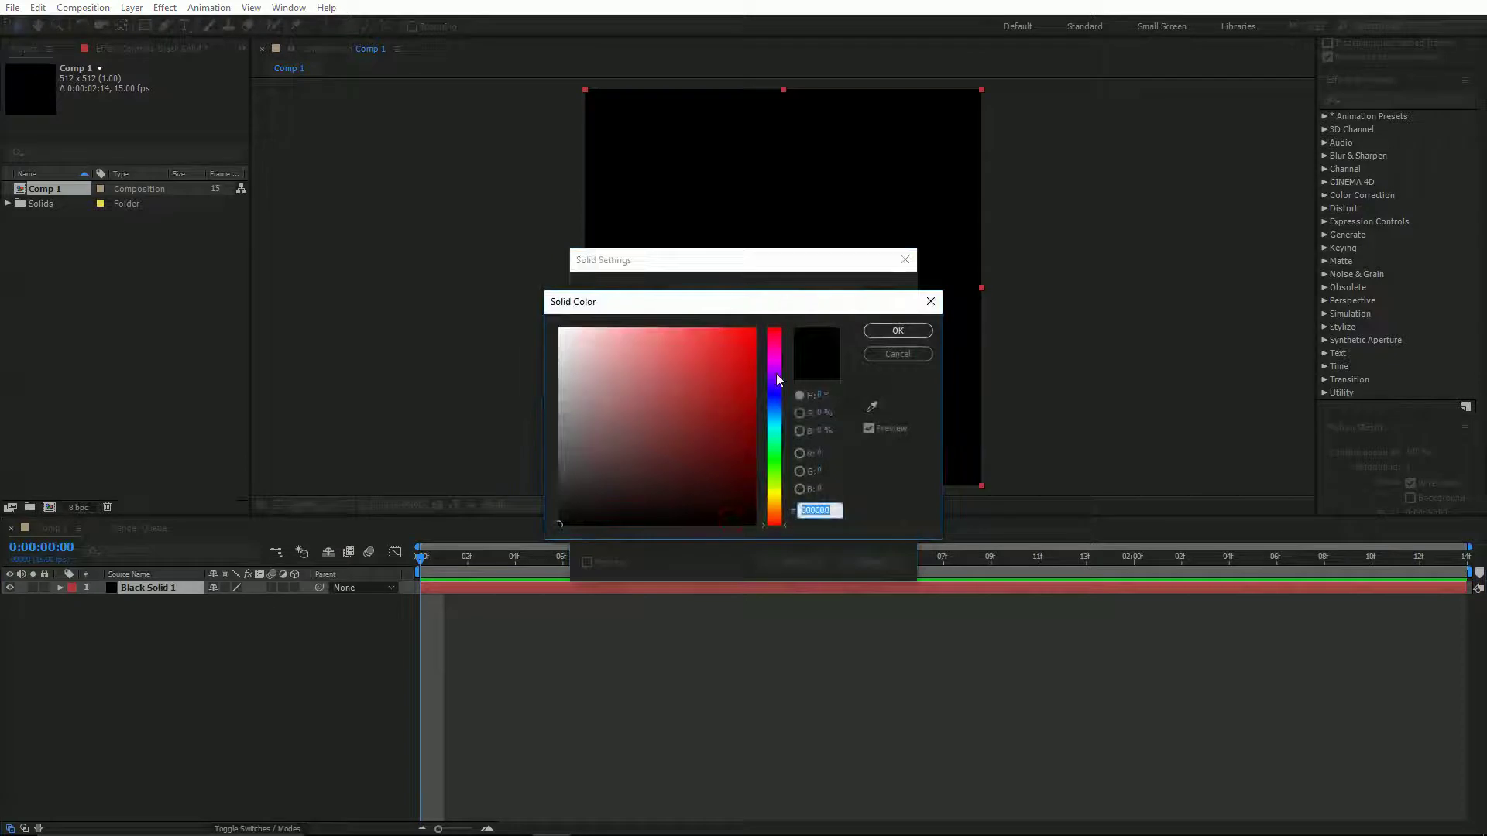
{"action": "left_click_drag", "start_coordinate": [774, 379], "coordinate": [782, 412]}
{"action": "left_click", "coordinate": [755, 329]}
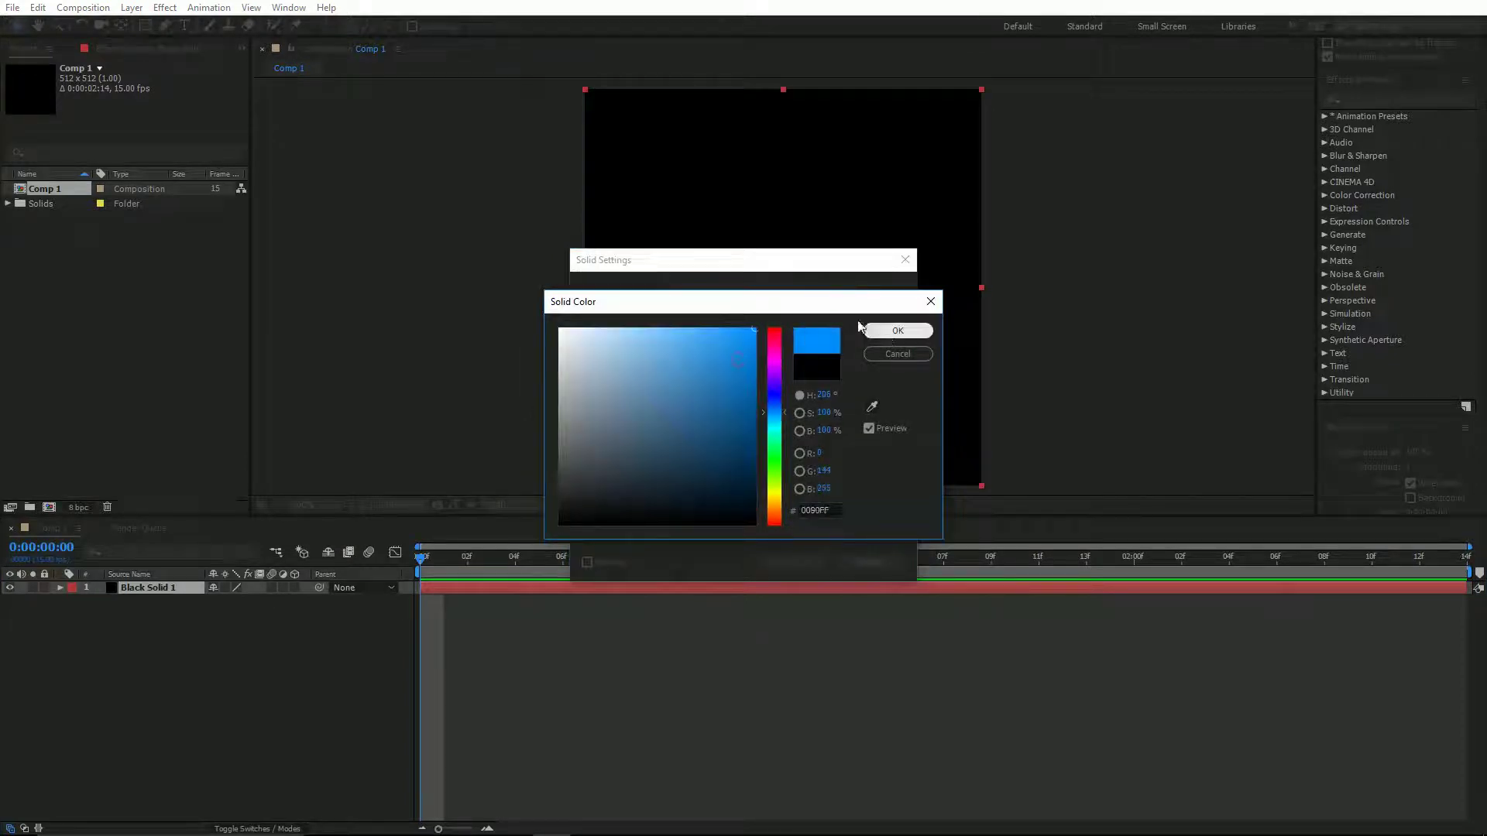
{"action": "left_click", "coordinate": [898, 333]}
{"action": "left_click", "coordinate": [802, 563]}
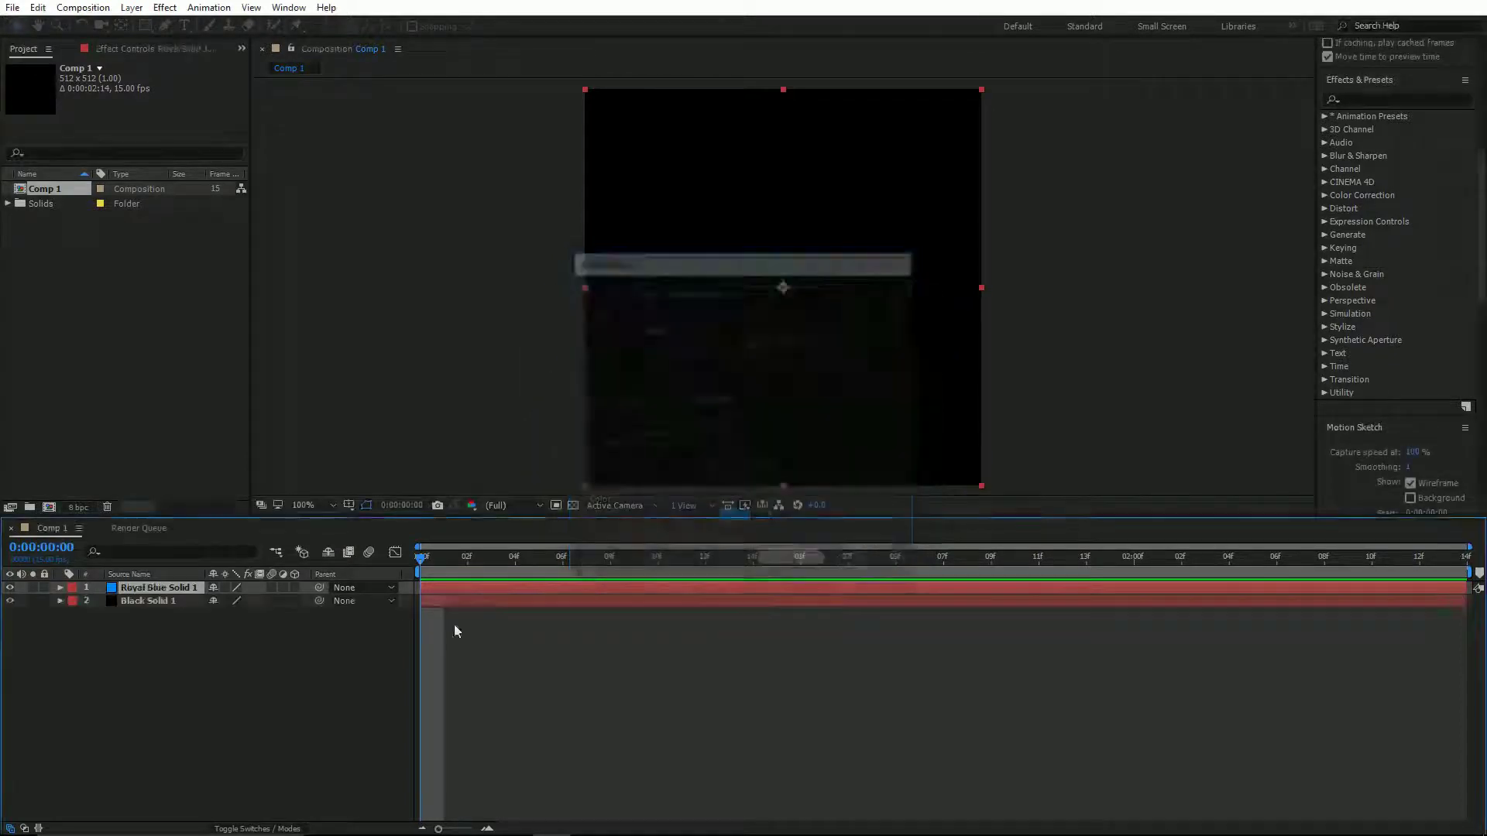
Search the effects for "light" and apply the Lightning - Vertical preset to the blue solid
{"action": "left_click", "coordinate": [1367, 101]}
{"action": "type", "text": "light"}
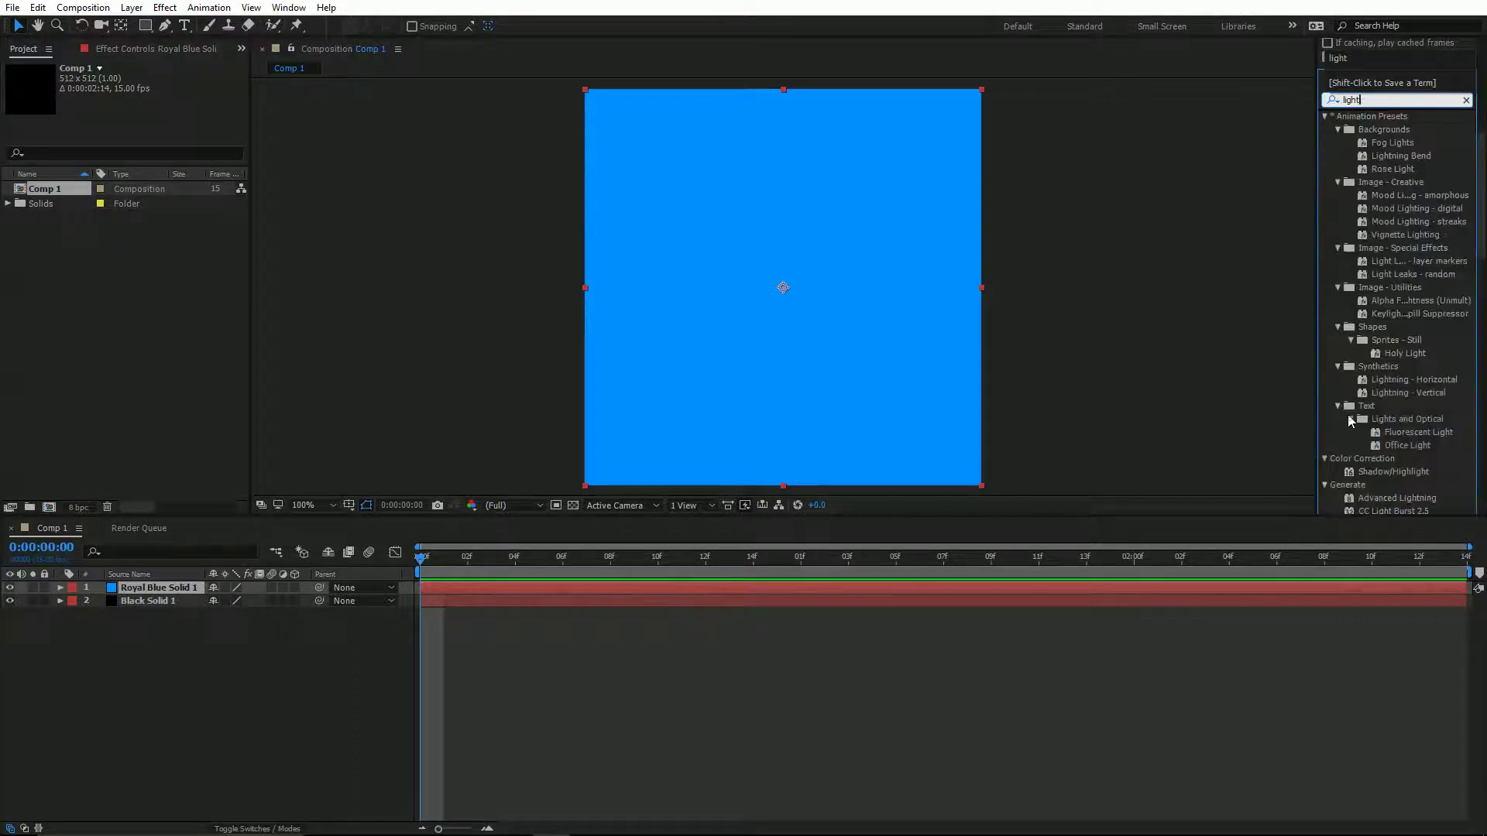
{"action": "scroll", "coordinate": [1385, 418], "scroll_direction": "down", "scroll_amount": 3}
{"action": "scroll", "coordinate": [1385, 413], "scroll_direction": "down", "scroll_amount": 2}
{"action": "scroll", "coordinate": [1359, 397], "scroll_direction": "up", "scroll_amount": 5}
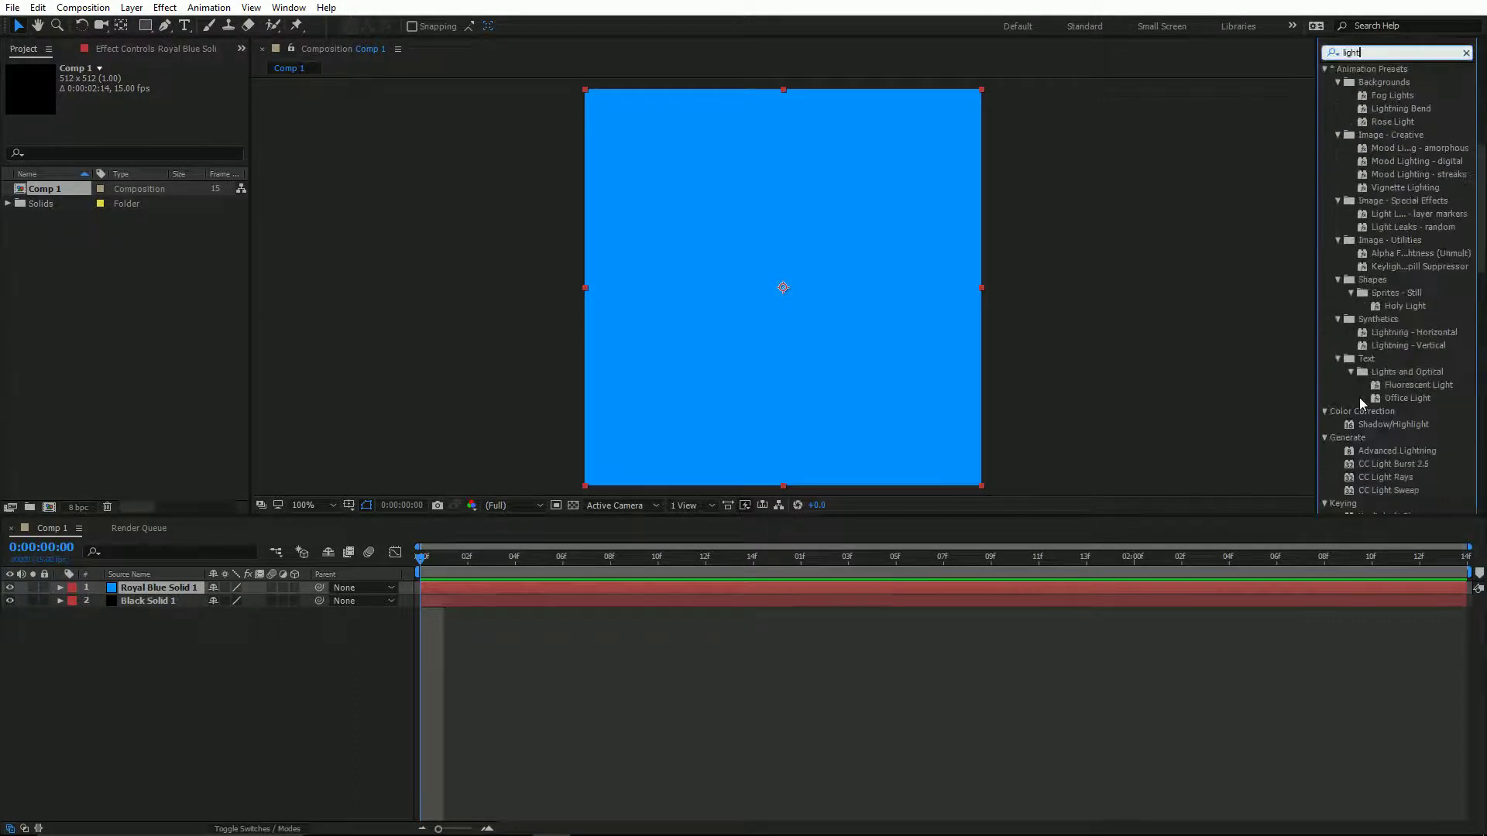
{"action": "left_click", "coordinate": [1408, 346]}
{"action": "left_click_drag", "start_coordinate": [1407, 346], "coordinate": [721, 319]}
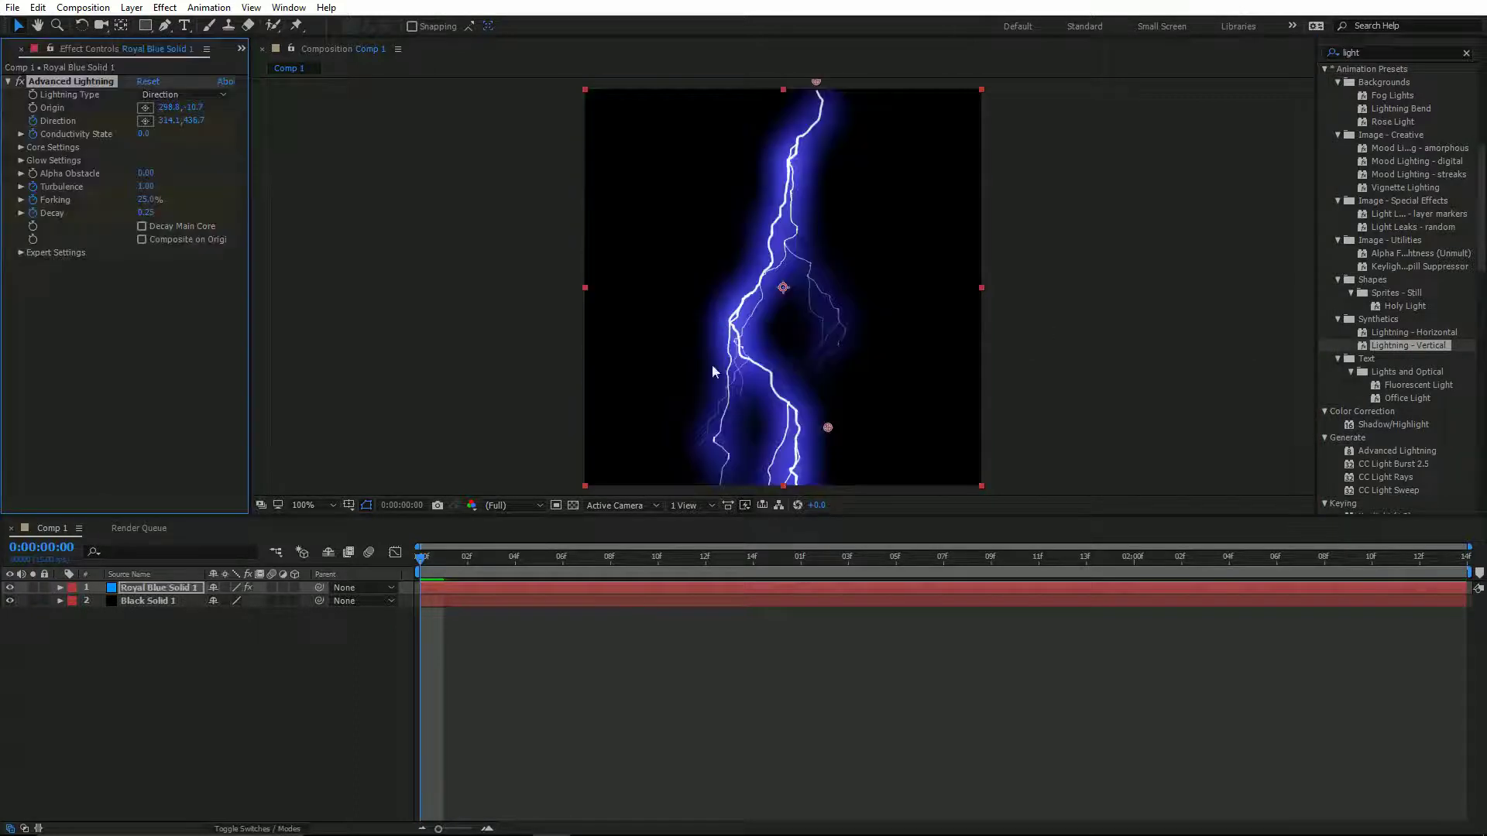
Preview the lightning animation and shorten the work area to end at 0:00:01:01
{"action": "key", "text": "space"}
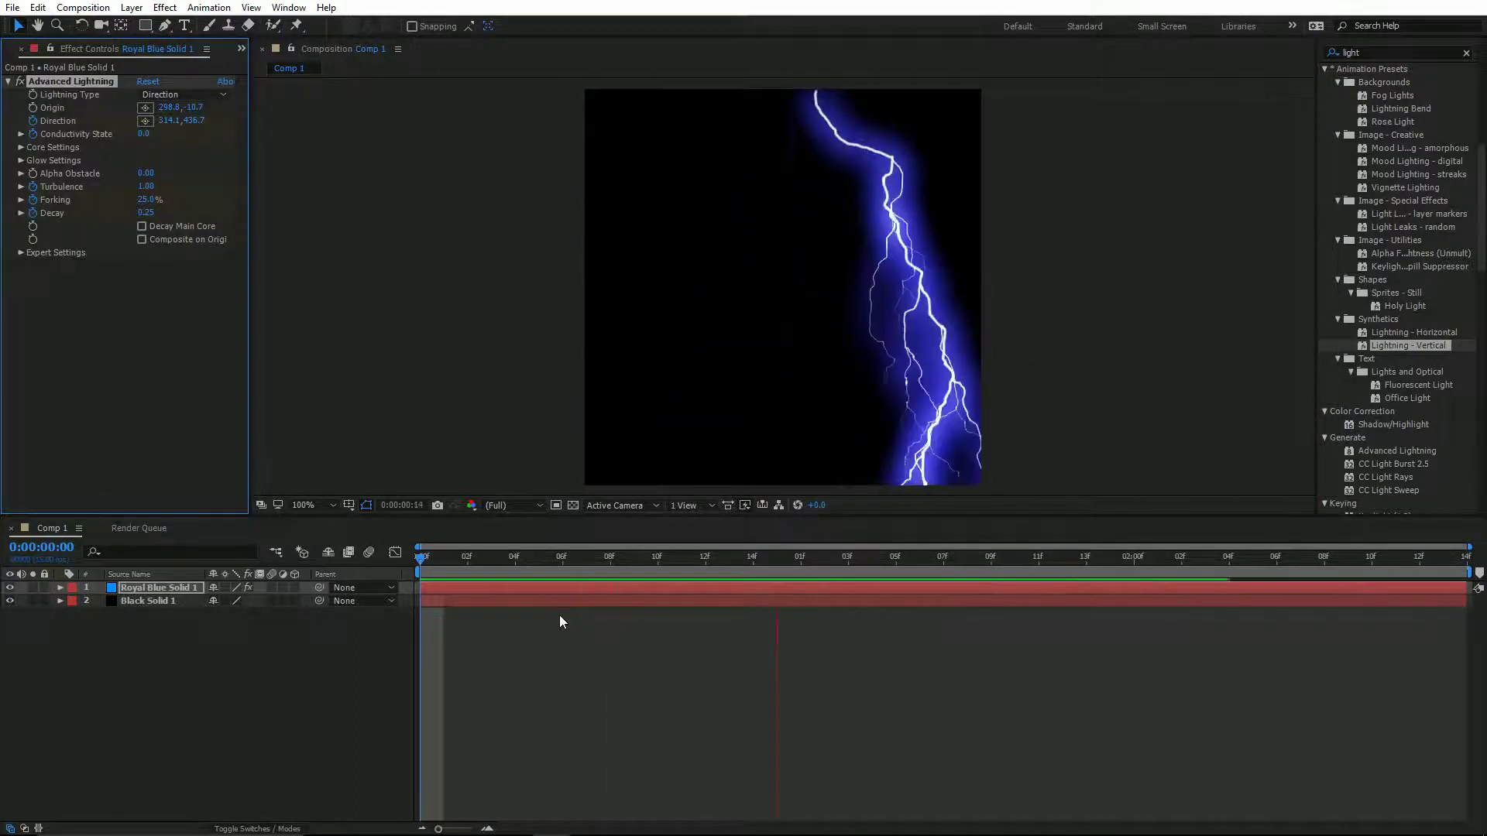
{"action": "left_click_drag", "start_coordinate": [680, 557], "coordinate": [801, 565]}
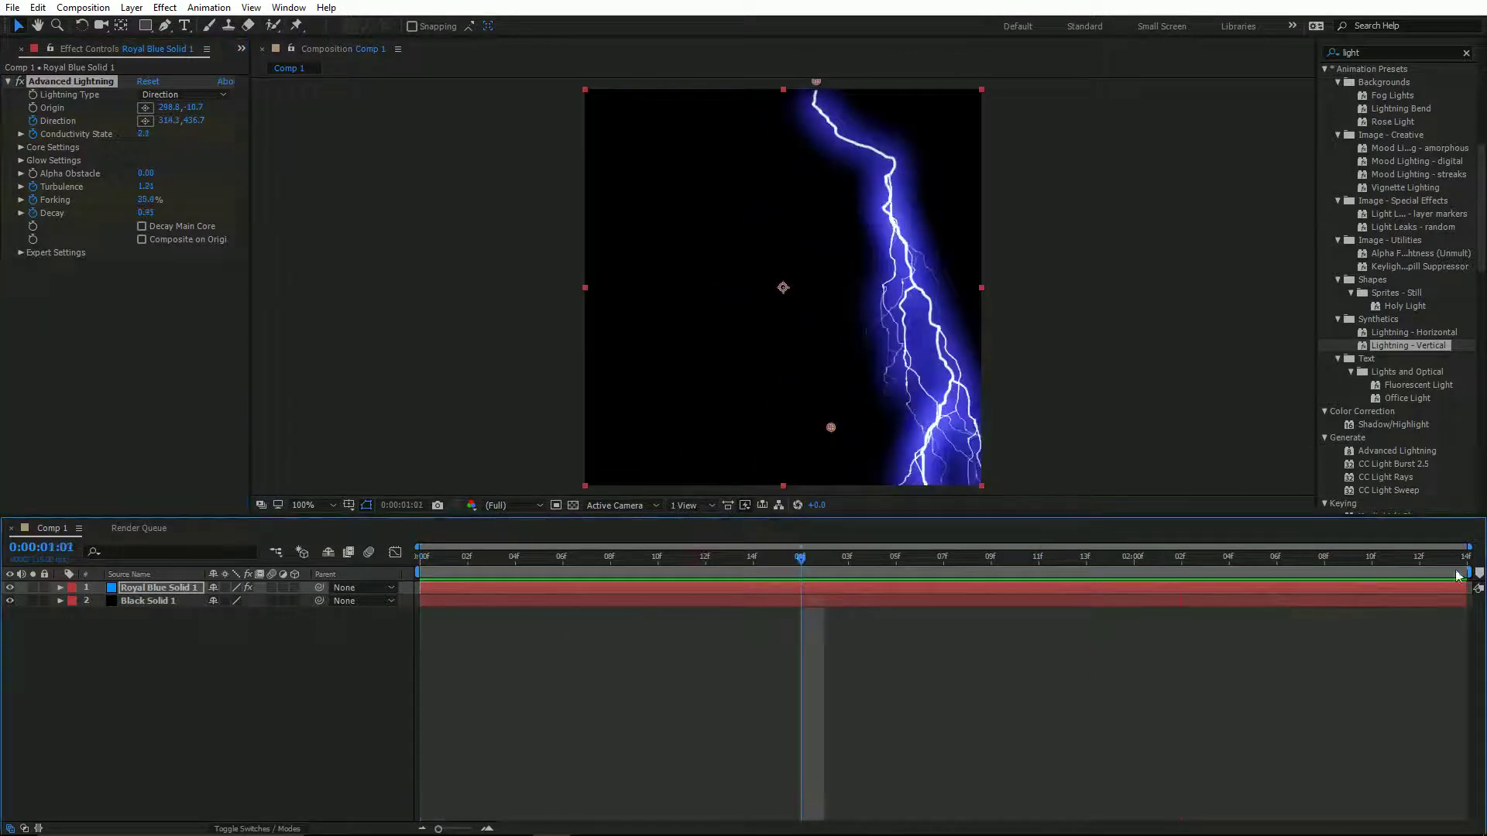
{"action": "left_click_drag", "start_coordinate": [1470, 572], "coordinate": [809, 653]}
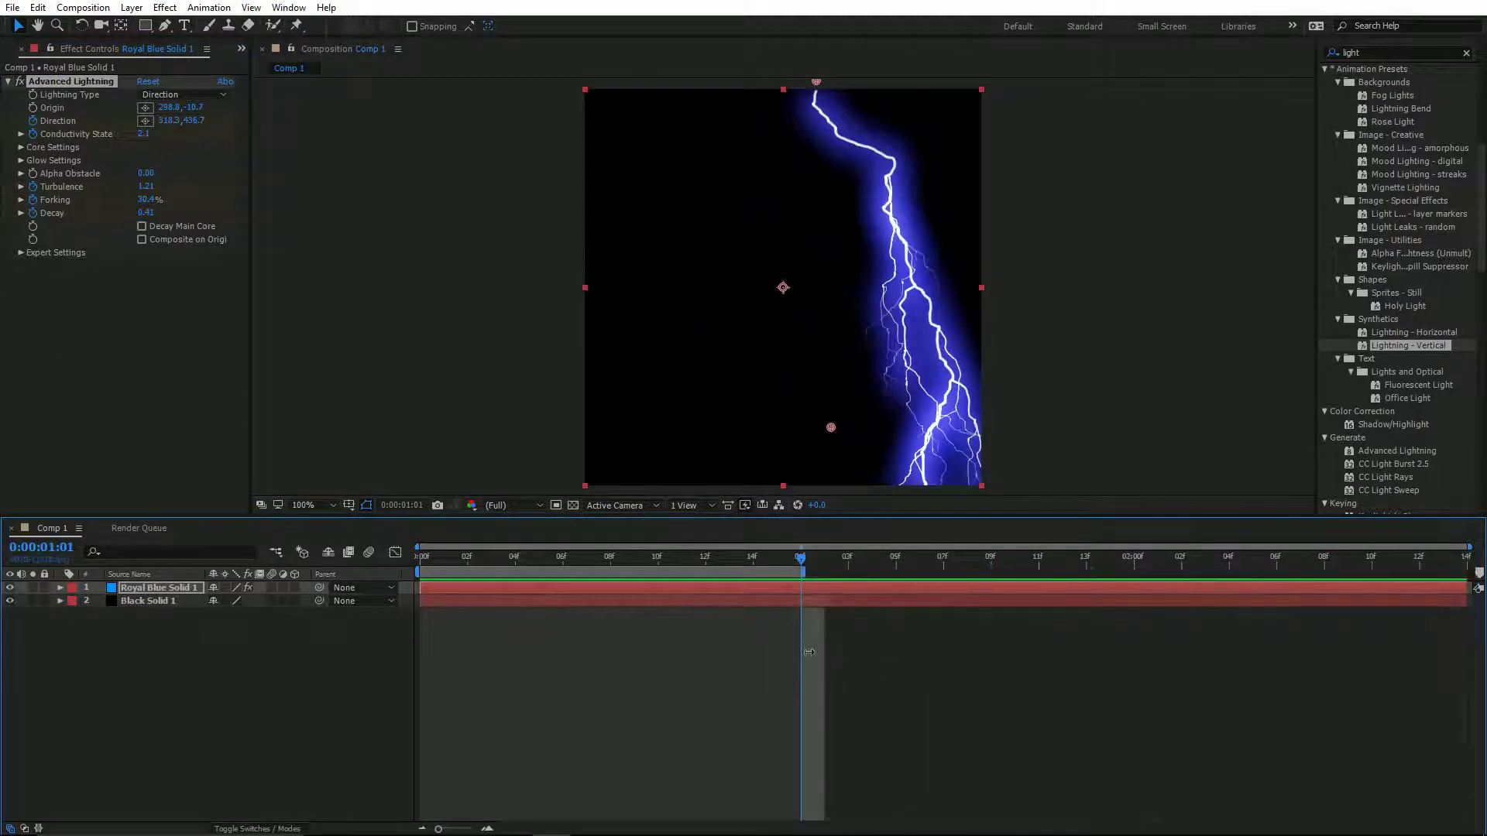
{"action": "key", "text": "space"}
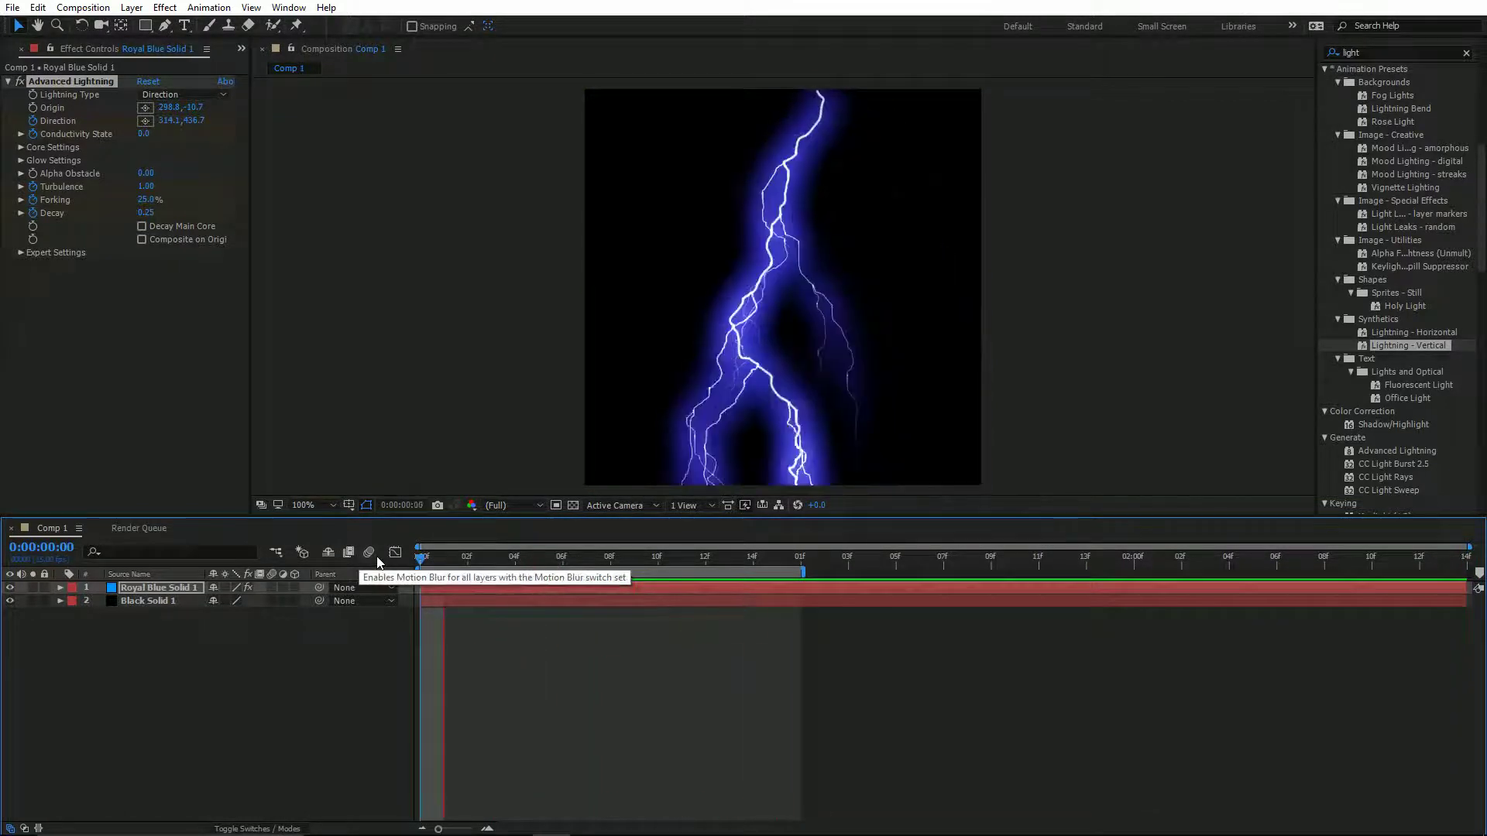
Try previewing with the work area starting at 0:00:01:10, and move it back to the start of the composition
{"action": "left_click_drag", "start_coordinate": [684, 574], "coordinate": [1271, 580]}
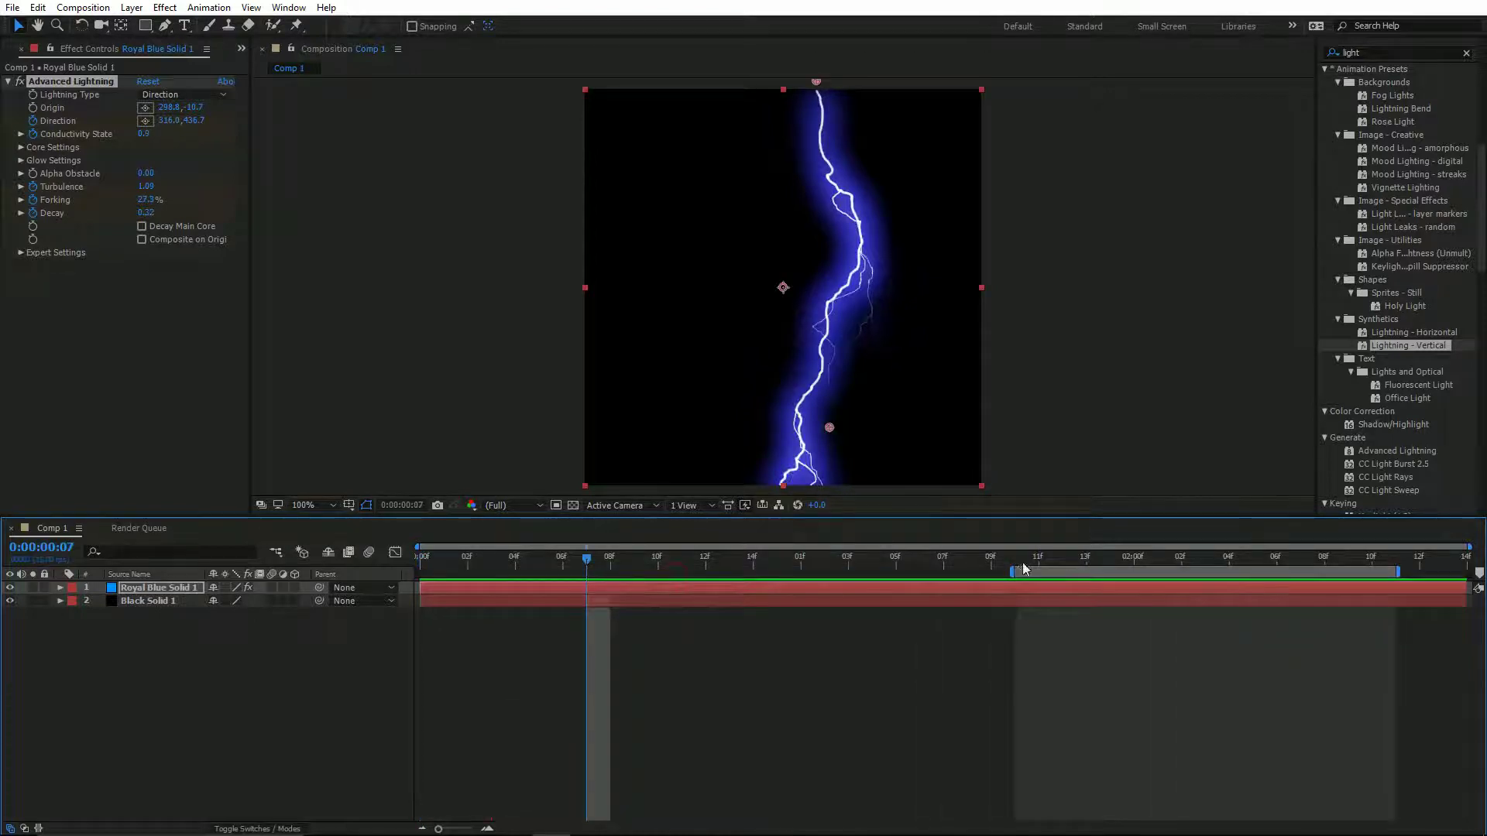
{"action": "key", "text": "space"}
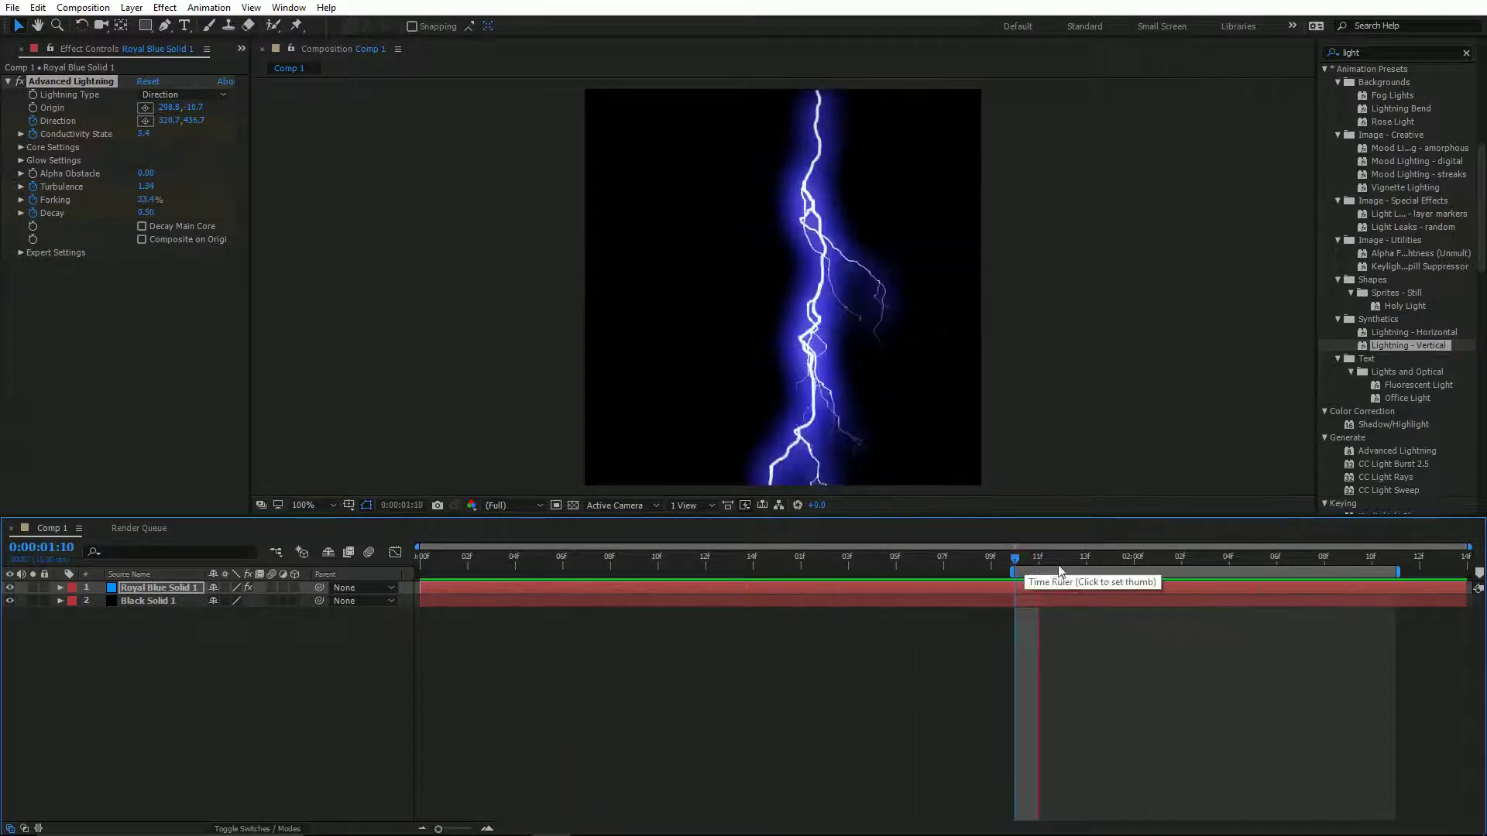
{"action": "left_click_drag", "start_coordinate": [1059, 571], "coordinate": [431, 563]}
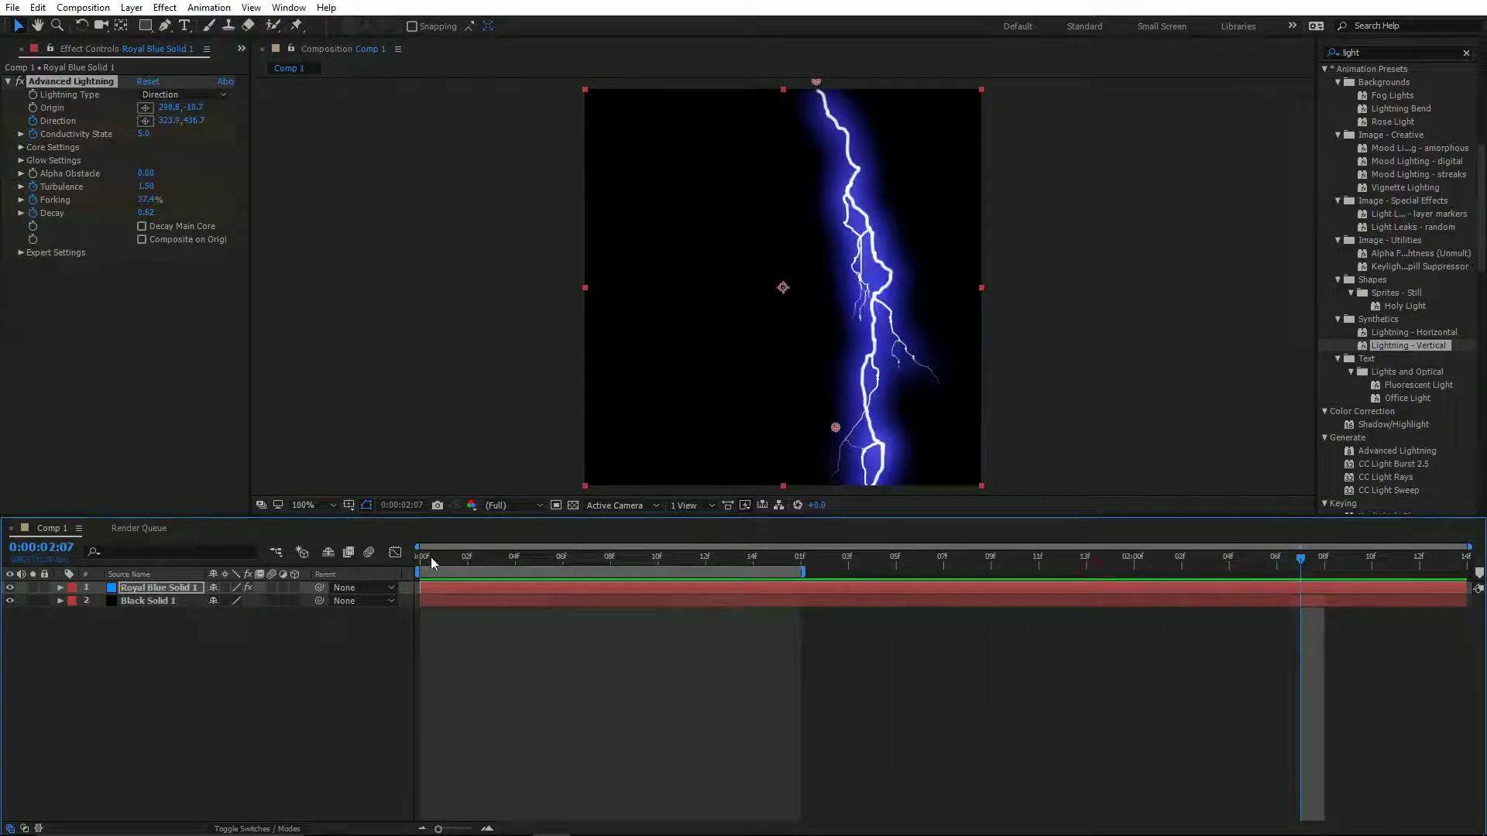
{"action": "key", "text": "space"}
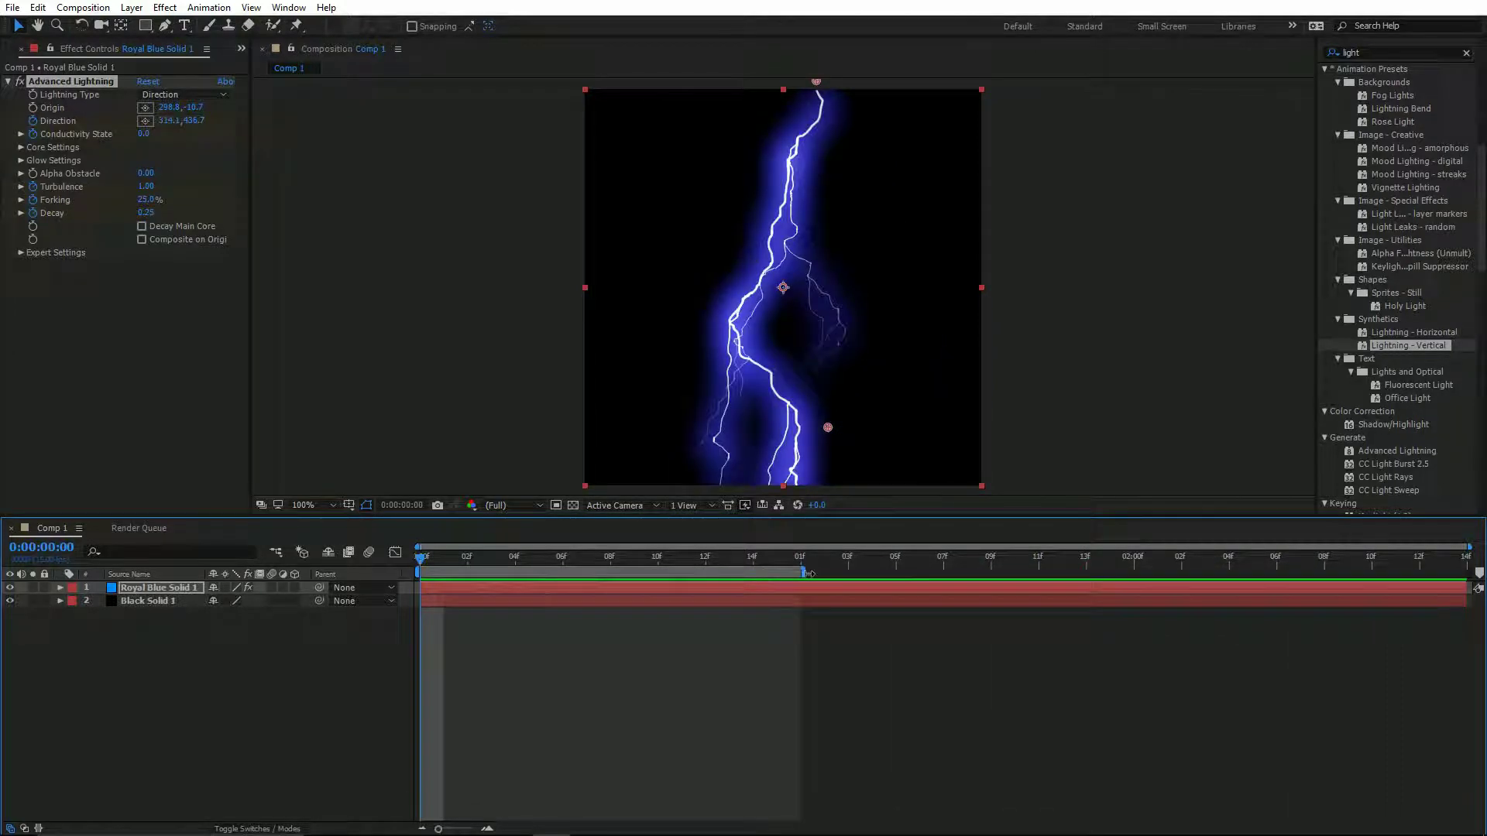
Shorten the work area to end at frame 10 and preview the lightning within it
{"action": "left_click_drag", "start_coordinate": [806, 573], "coordinate": [661, 572]}
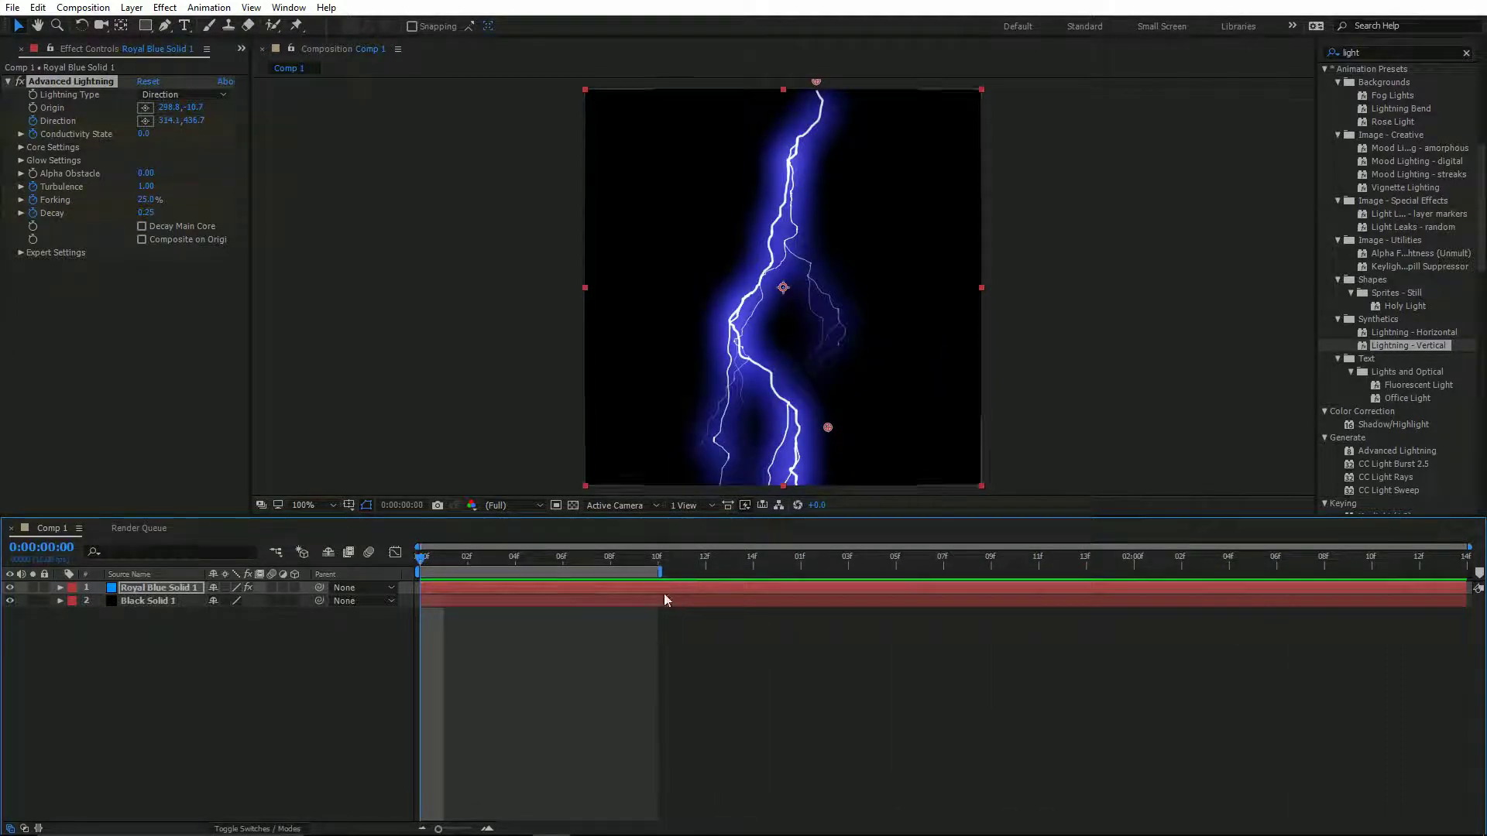
{"action": "key", "text": "space"}
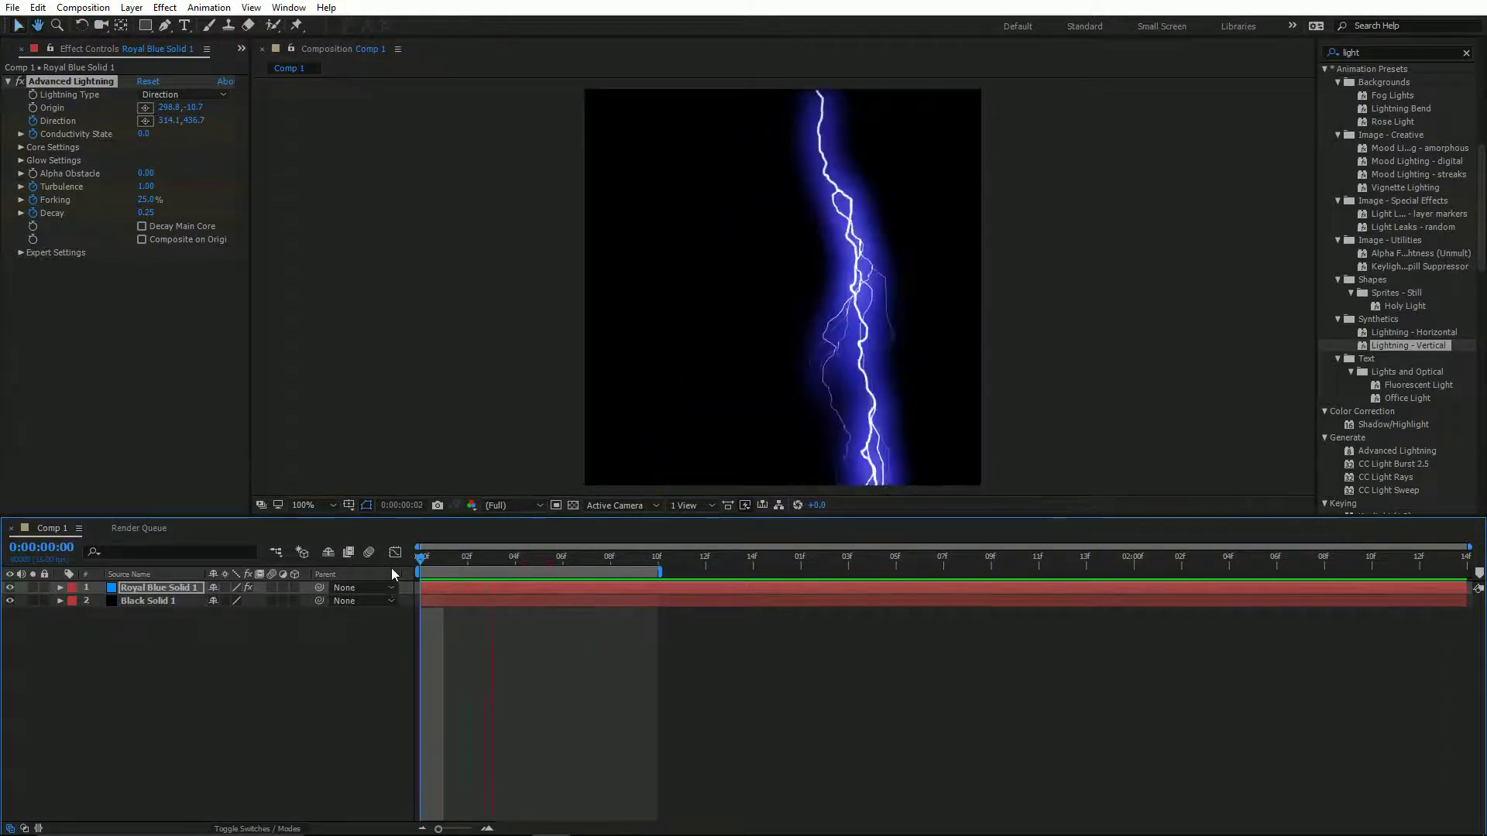
{"action": "key", "text": "space"}
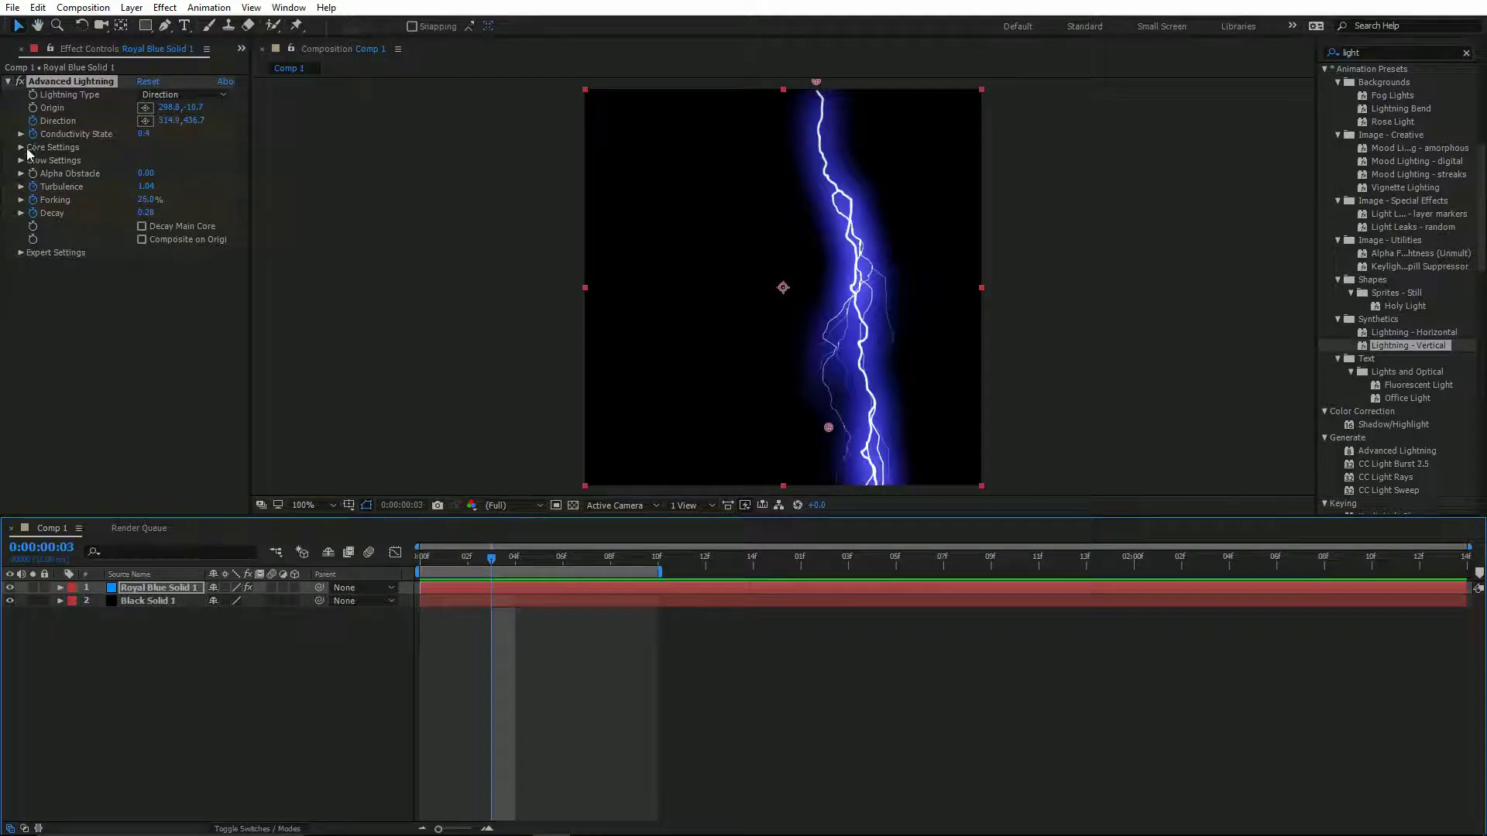
Set the lightning's Glow Radius to 10.9 and Glow Opacity to 100%, and expand the Core Settings
{"action": "left_click", "coordinate": [22, 160]}
{"action": "left_click_drag", "start_coordinate": [143, 181], "coordinate": [4, 366]}
{"action": "left_click_drag", "start_coordinate": [4, 306], "coordinate": [6, 291]}
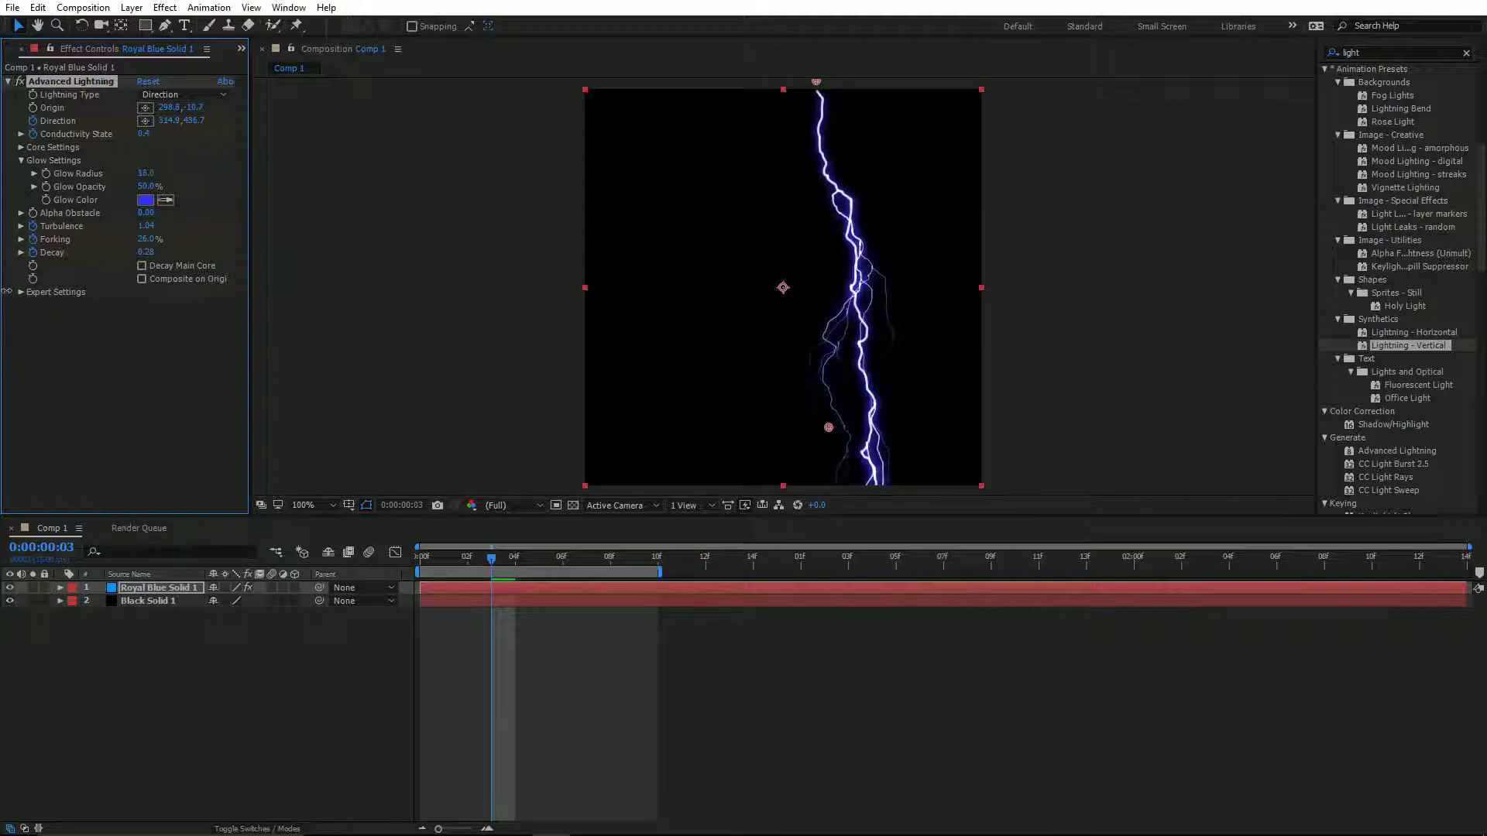
{"action": "left_click_drag", "start_coordinate": [148, 187], "coordinate": [337, 194]}
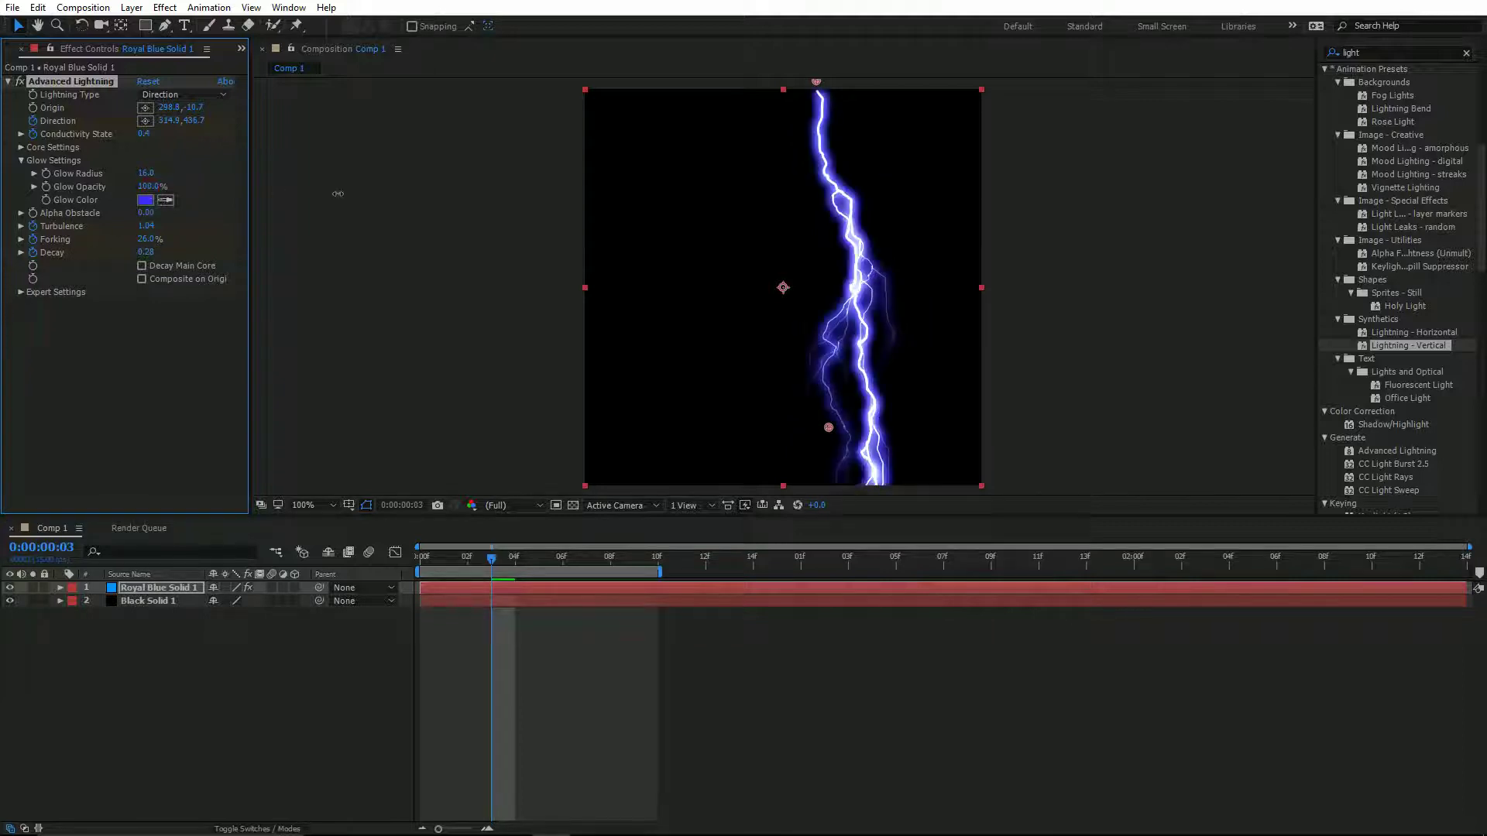
{"action": "left_click_drag", "start_coordinate": [147, 175], "coordinate": [122, 186]}
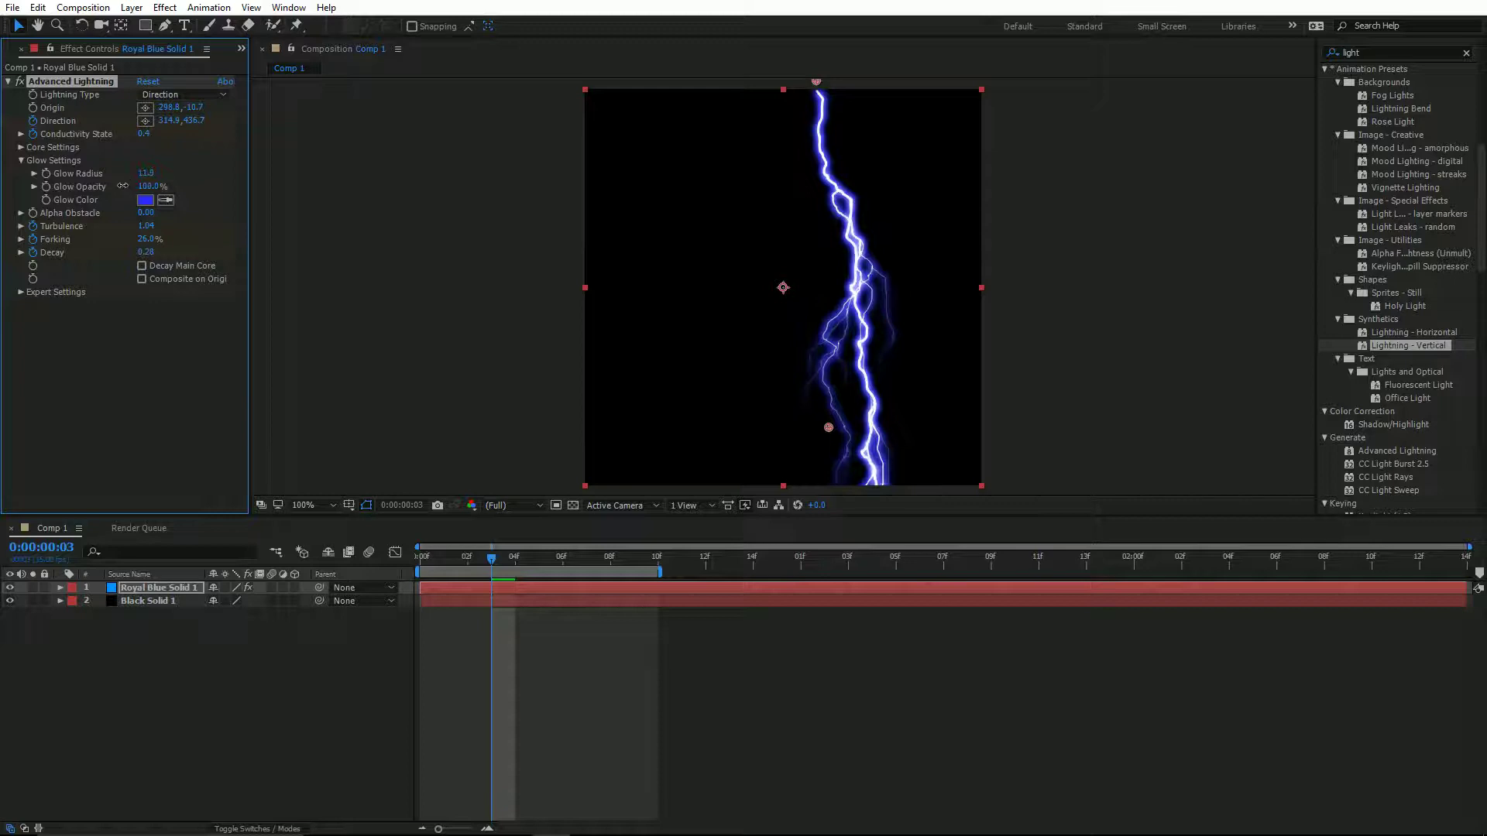
{"action": "left_click", "coordinate": [21, 148]}
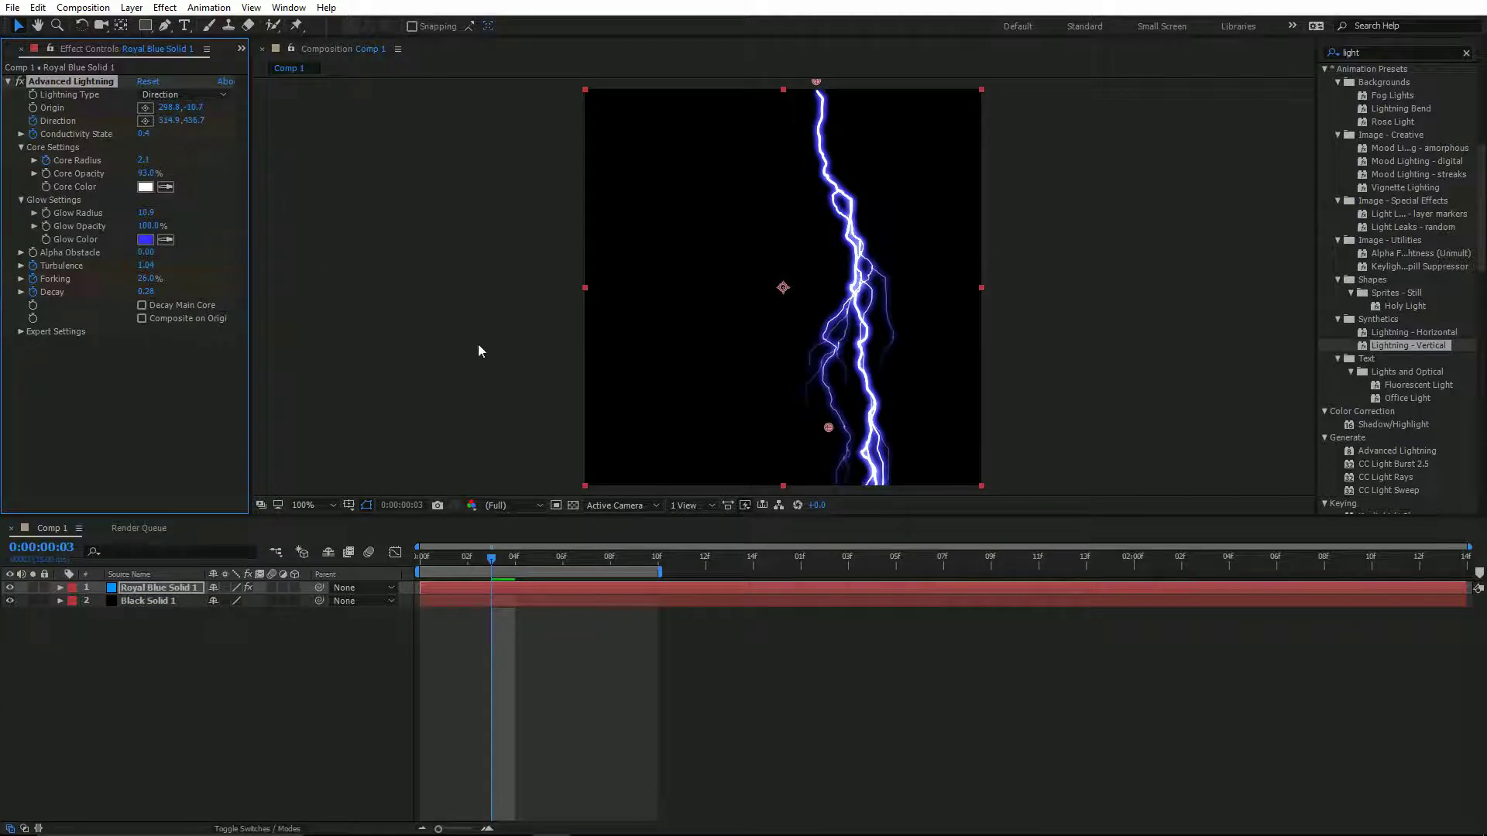
Reveal the blue solid's keyframed lightning properties and preview the animation from the first frame across the work area
{"action": "left_click", "coordinate": [424, 558]}
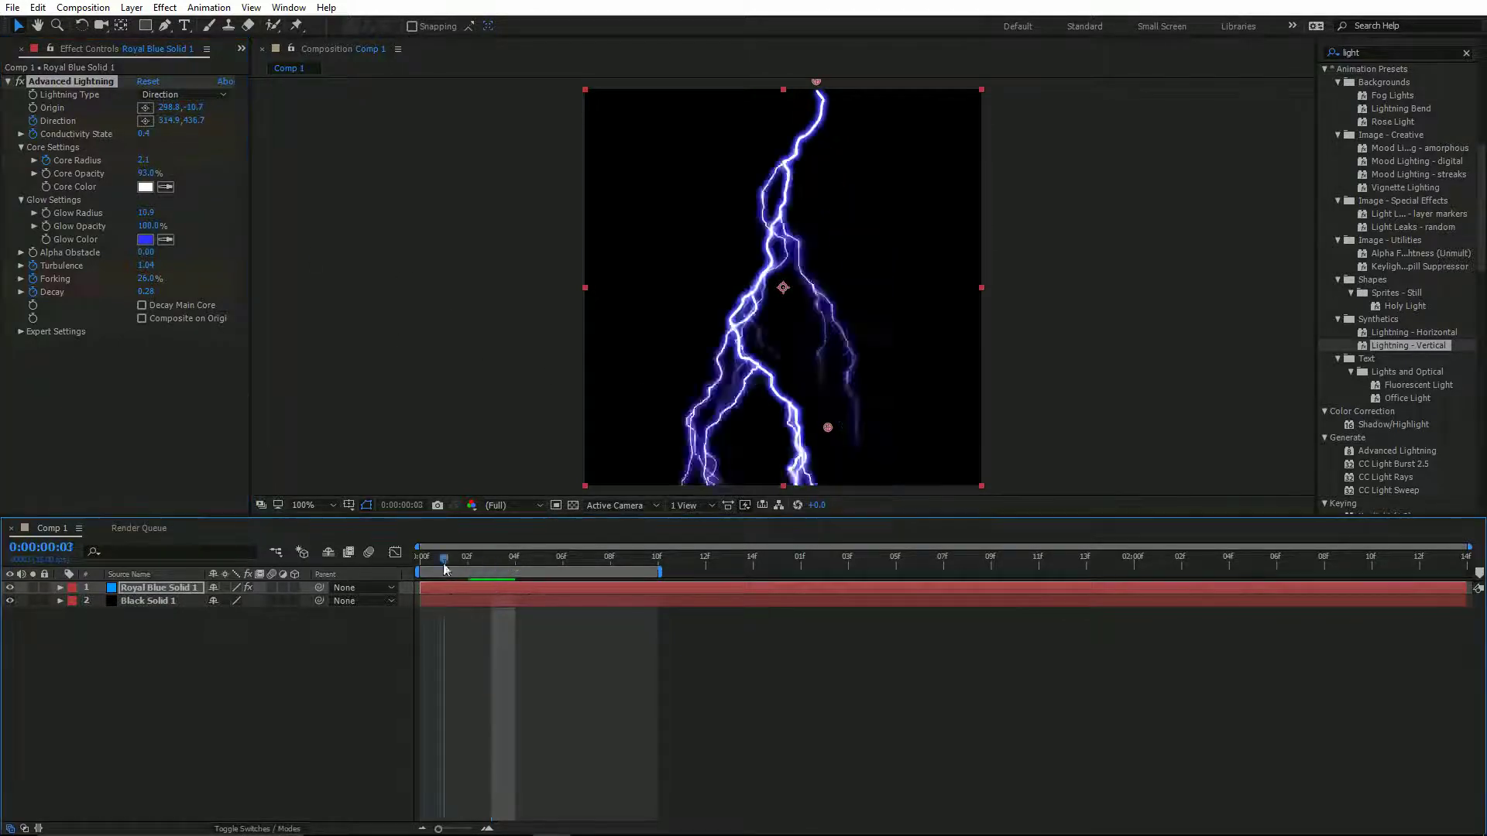
{"action": "key", "text": "u"}
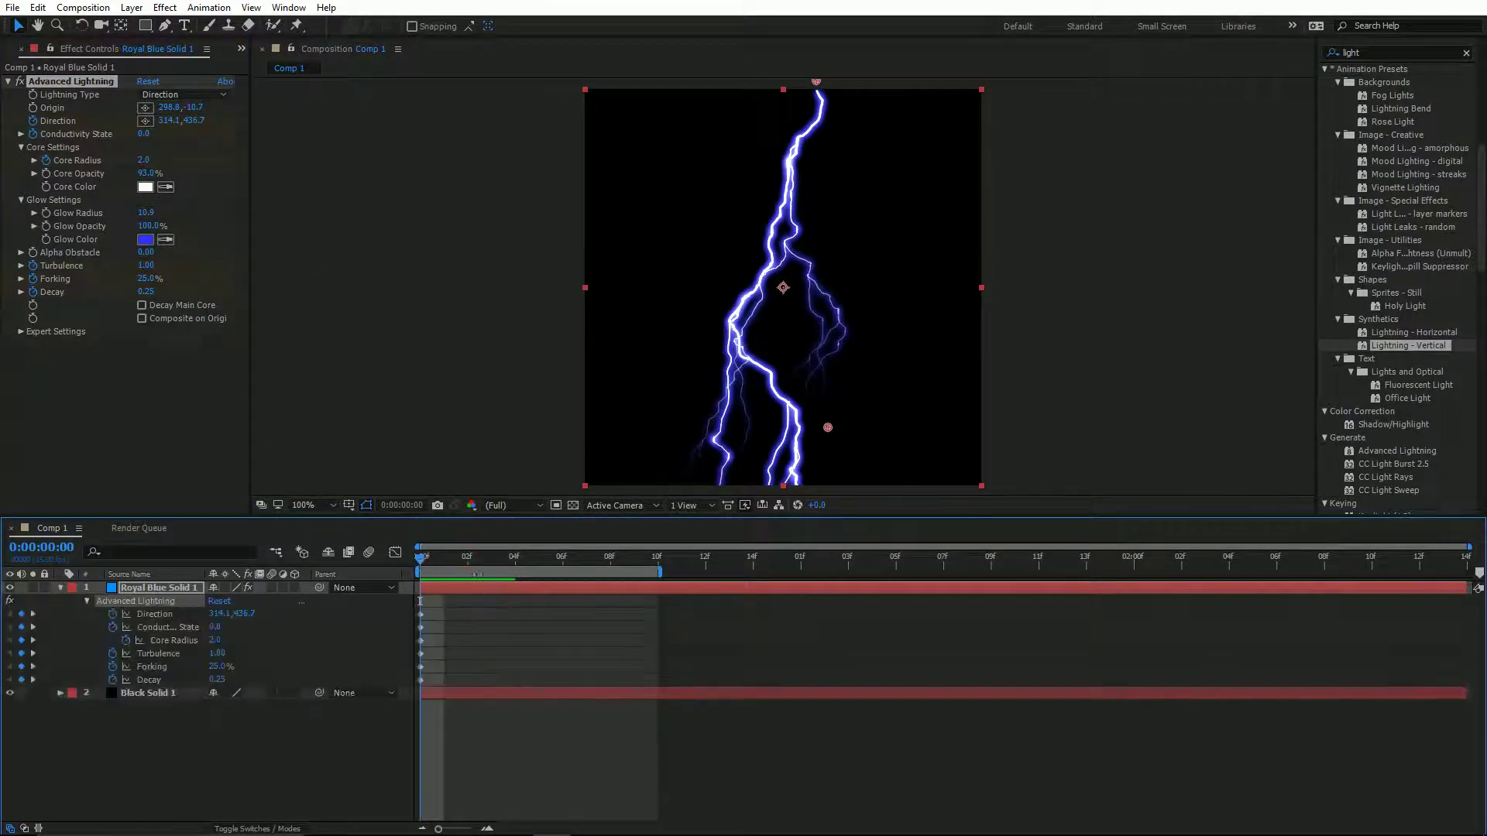
{"action": "left_click_drag", "start_coordinate": [470, 566], "coordinate": [665, 594]}
{"action": "key", "text": "space"}
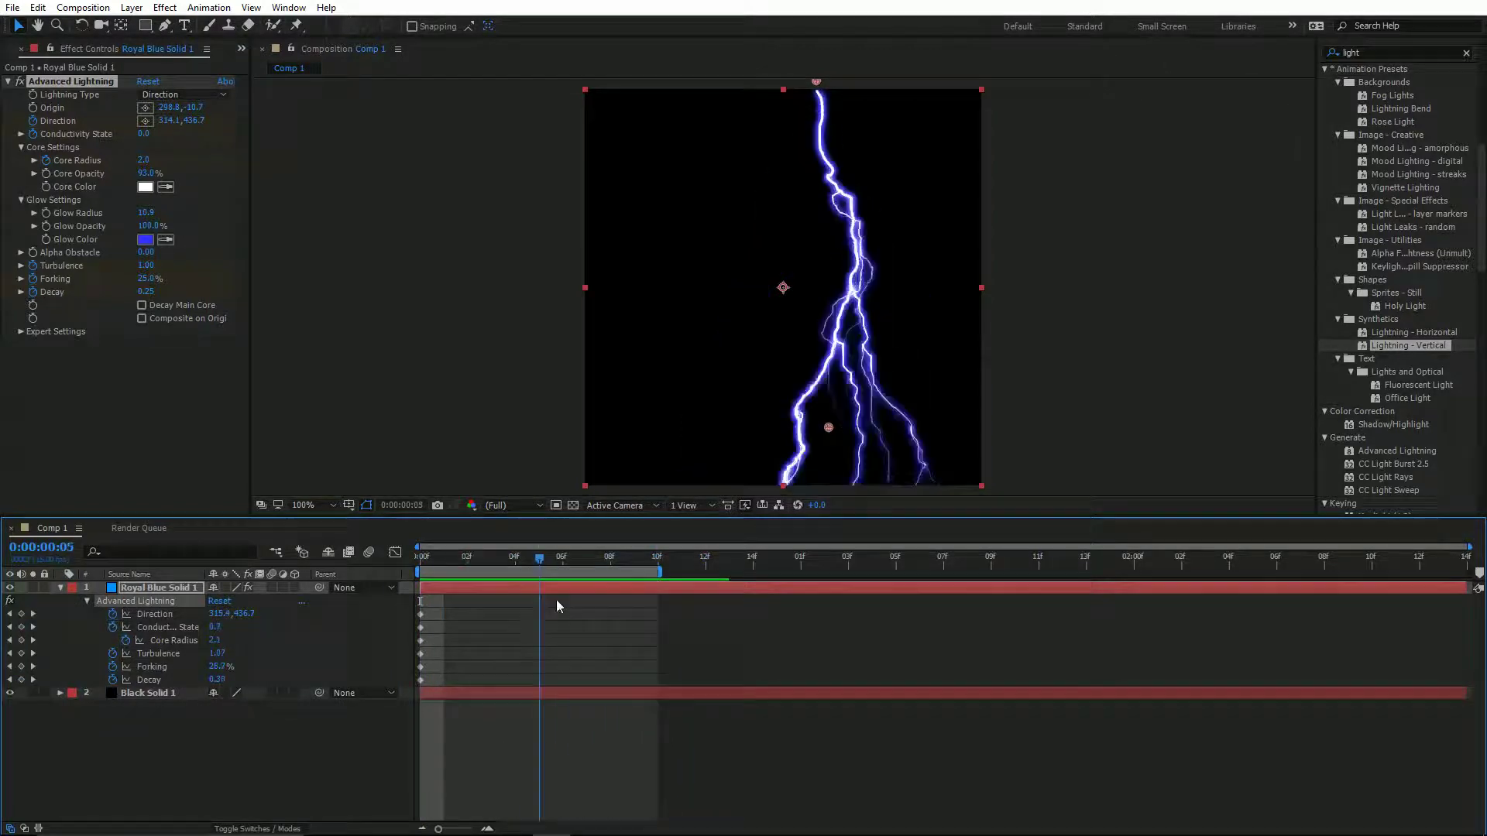
{"action": "key", "text": "Home"}
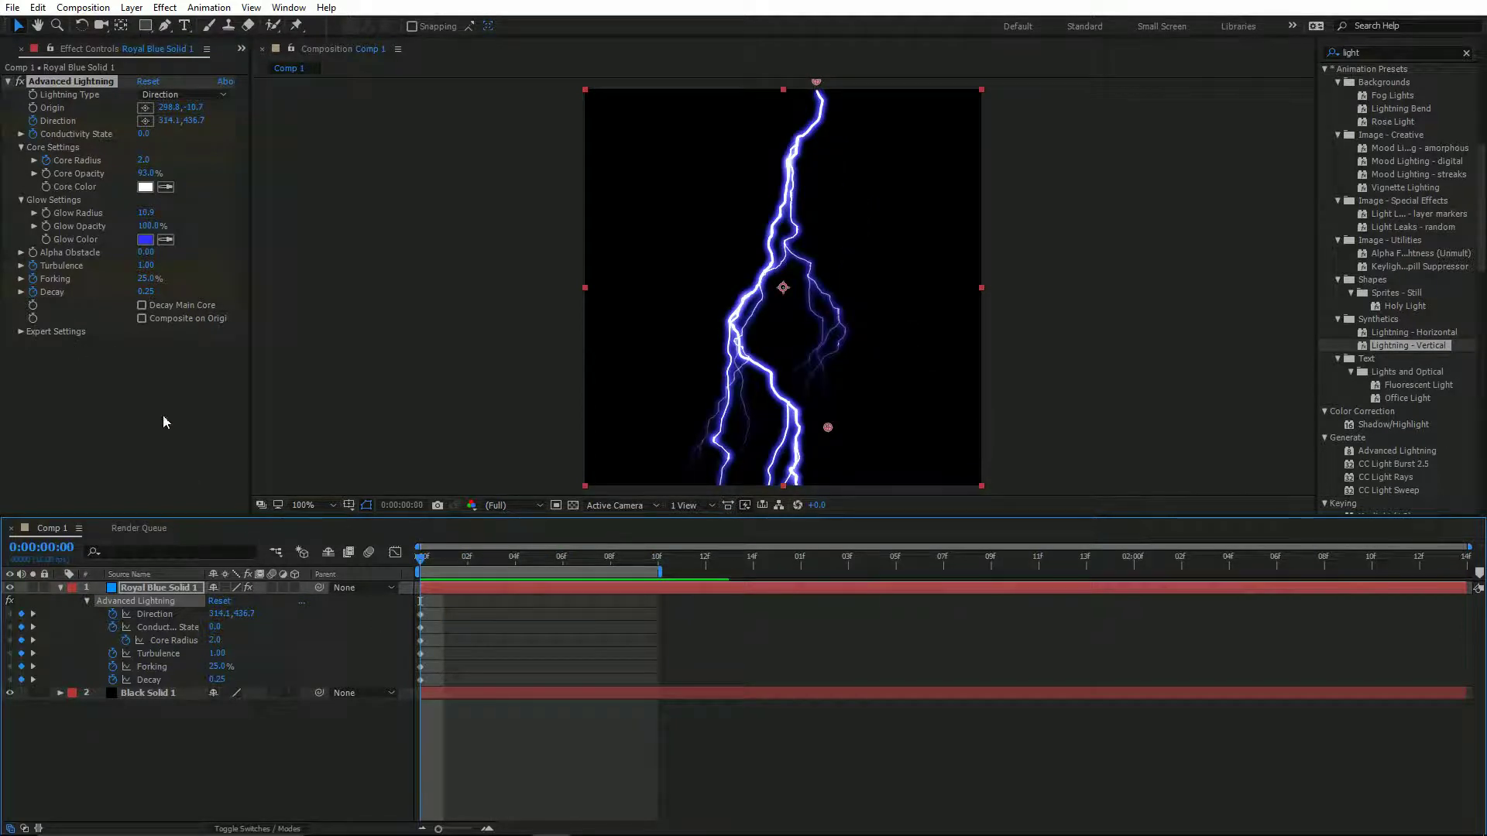
{"action": "key", "text": "space"}
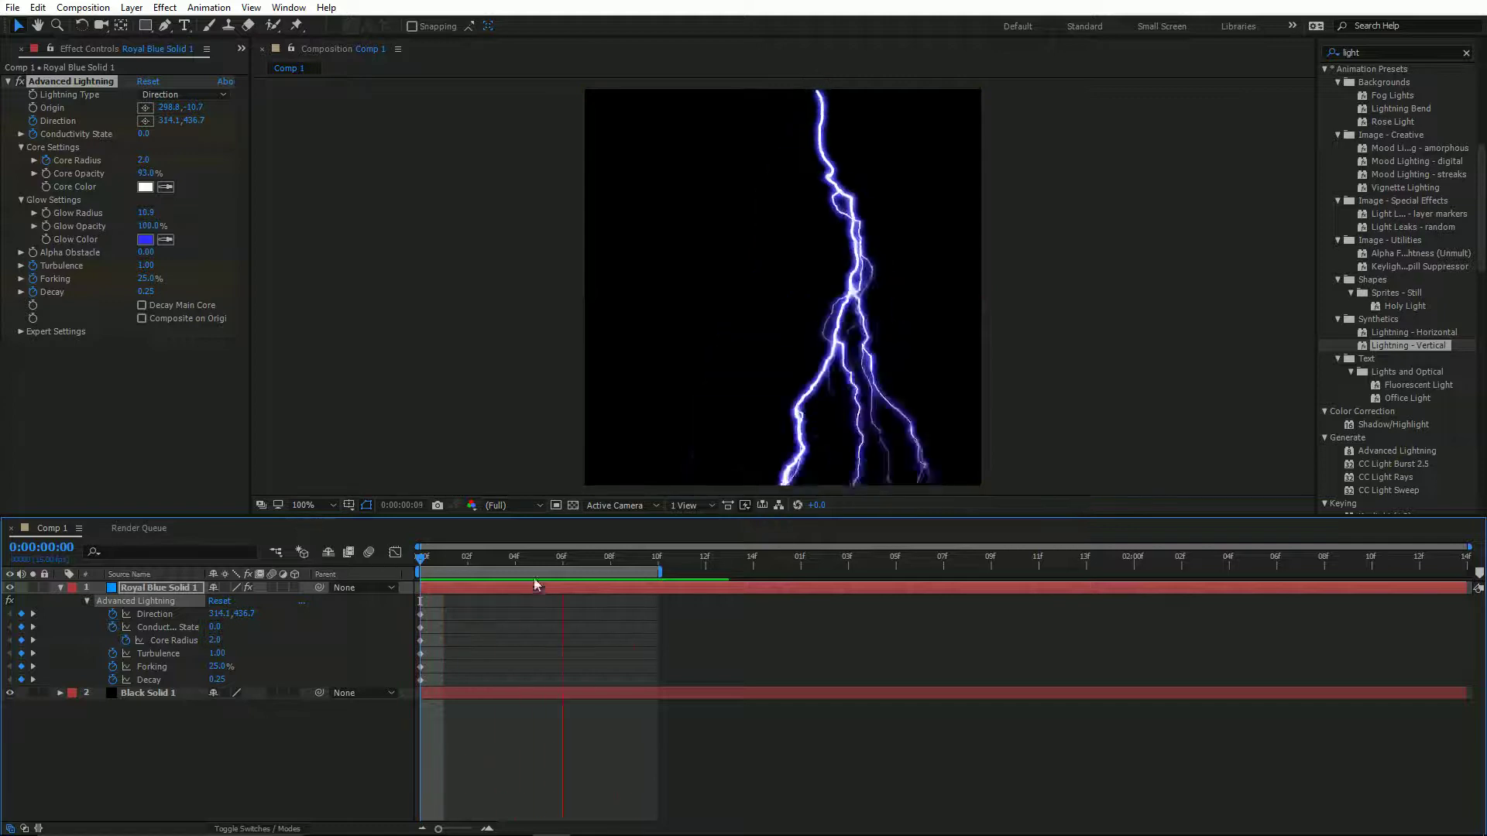
{"action": "left_click_drag", "start_coordinate": [538, 560], "coordinate": [357, 580]}
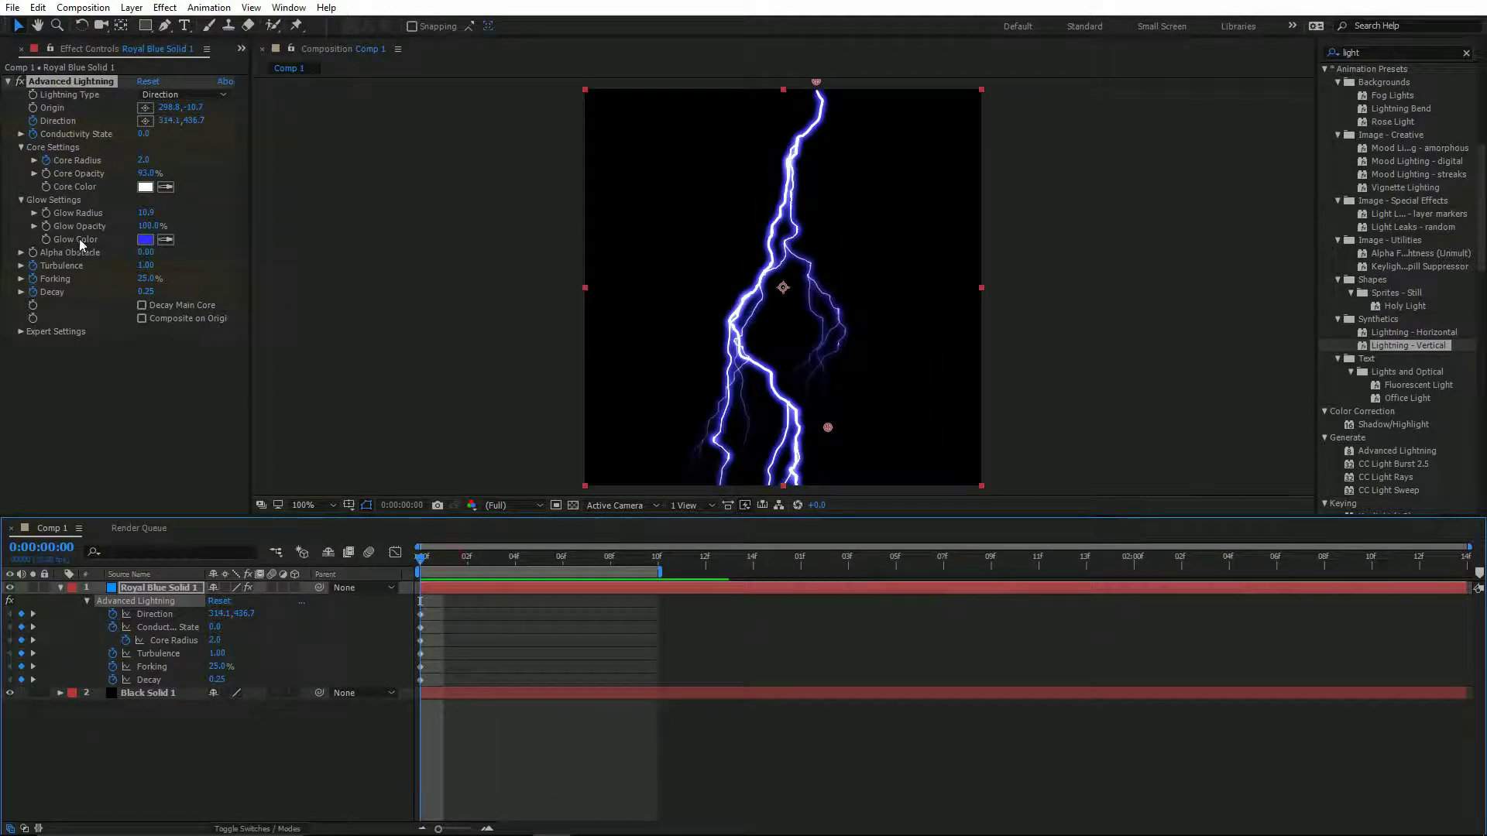
At the first frame, set the lightning's Forking to 28%, Turbulence to 1.11 and Decay to 0.28
{"action": "mouse_move", "coordinate": [148, 284]}
{"action": "left_mouse_down"}
{"action": "mouse_move", "coordinate": [130, 282]}
{"action": "mouse_move", "coordinate": [152, 281]}
{"action": "left_mouse_up"}
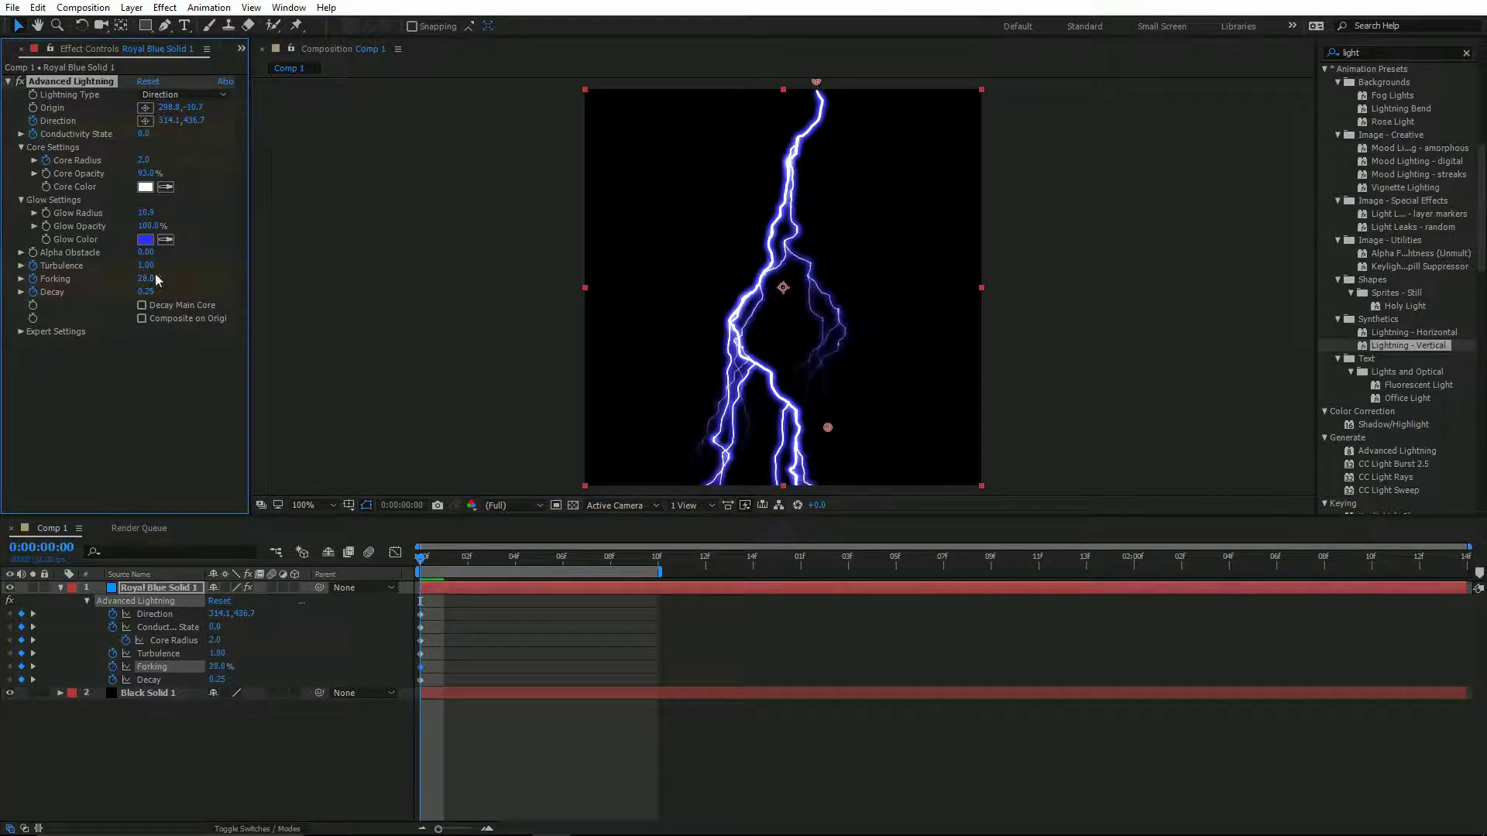
{"action": "left_click_drag", "start_coordinate": [149, 265], "coordinate": [241, 273]}
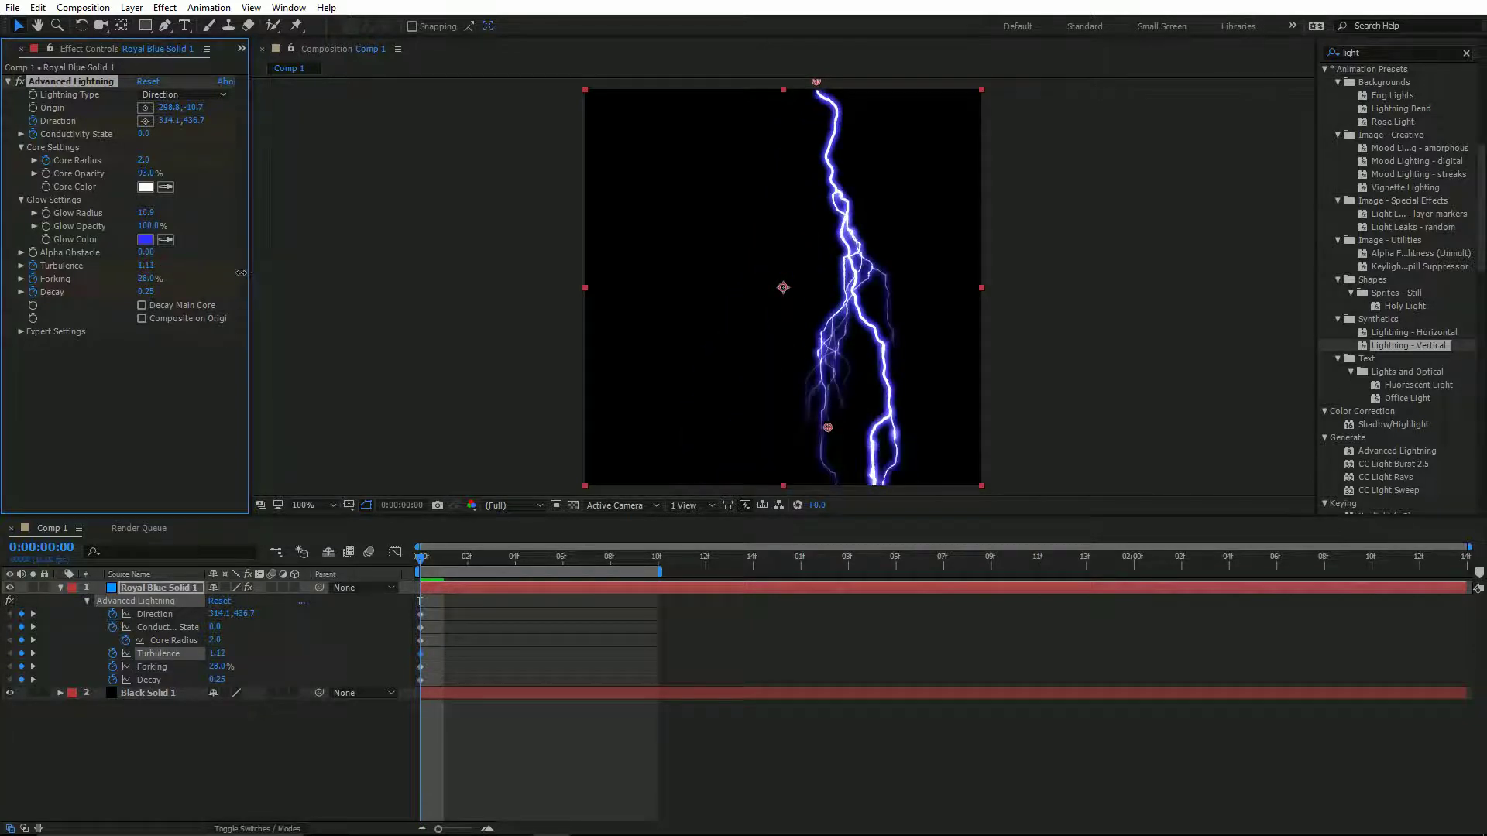
{"action": "mouse_move", "coordinate": [153, 291]}
{"action": "left_mouse_down"}
{"action": "mouse_move", "coordinate": [166, 297]}
{"action": "mouse_move", "coordinate": [150, 292]}
{"action": "left_mouse_up"}
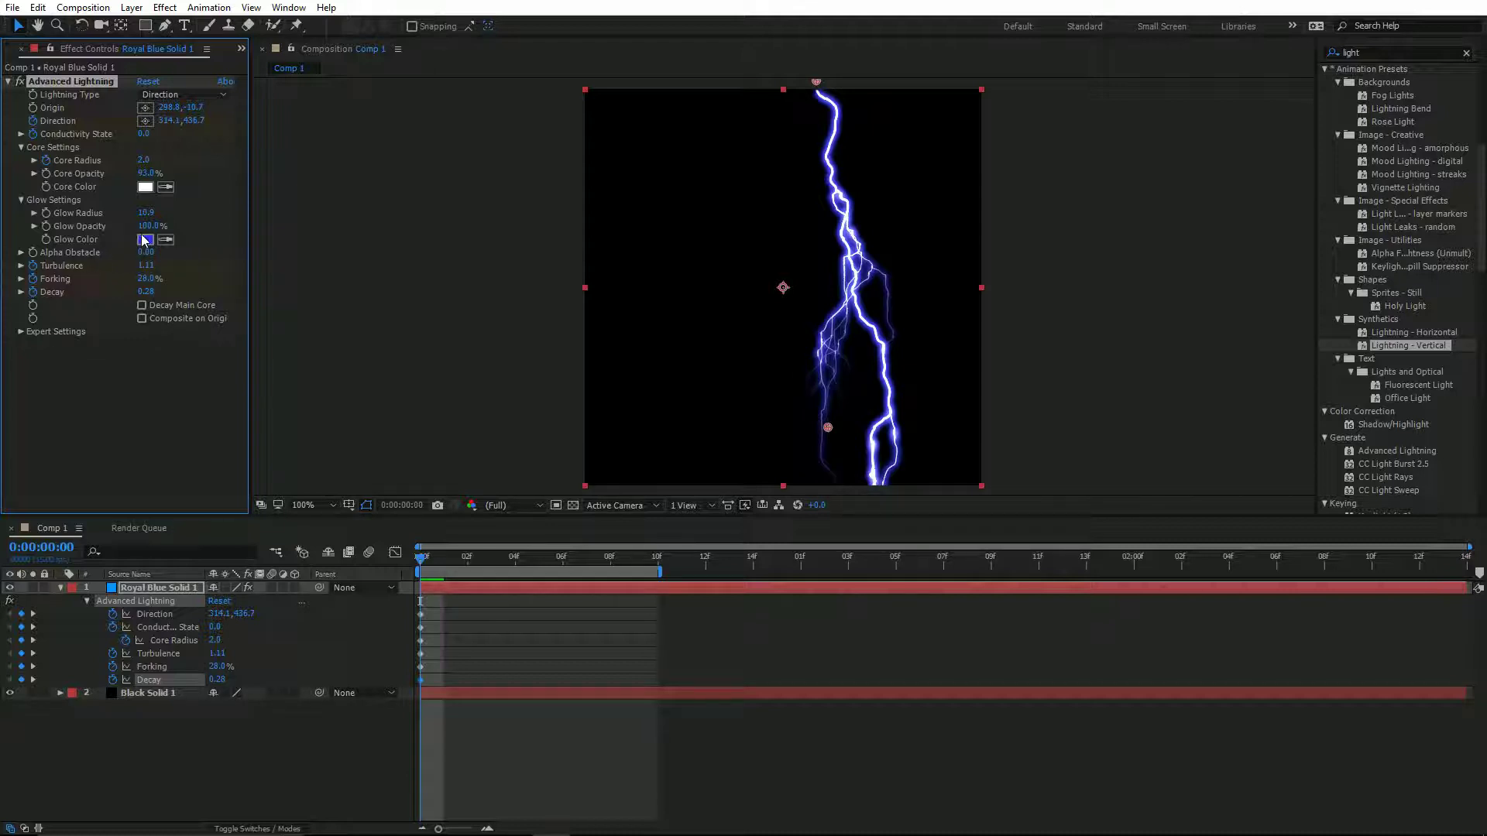
Move the lightning's Origin above the frame to about 260, -115, preview the animation and return to the first frame
{"action": "left_click", "coordinate": [146, 108]}
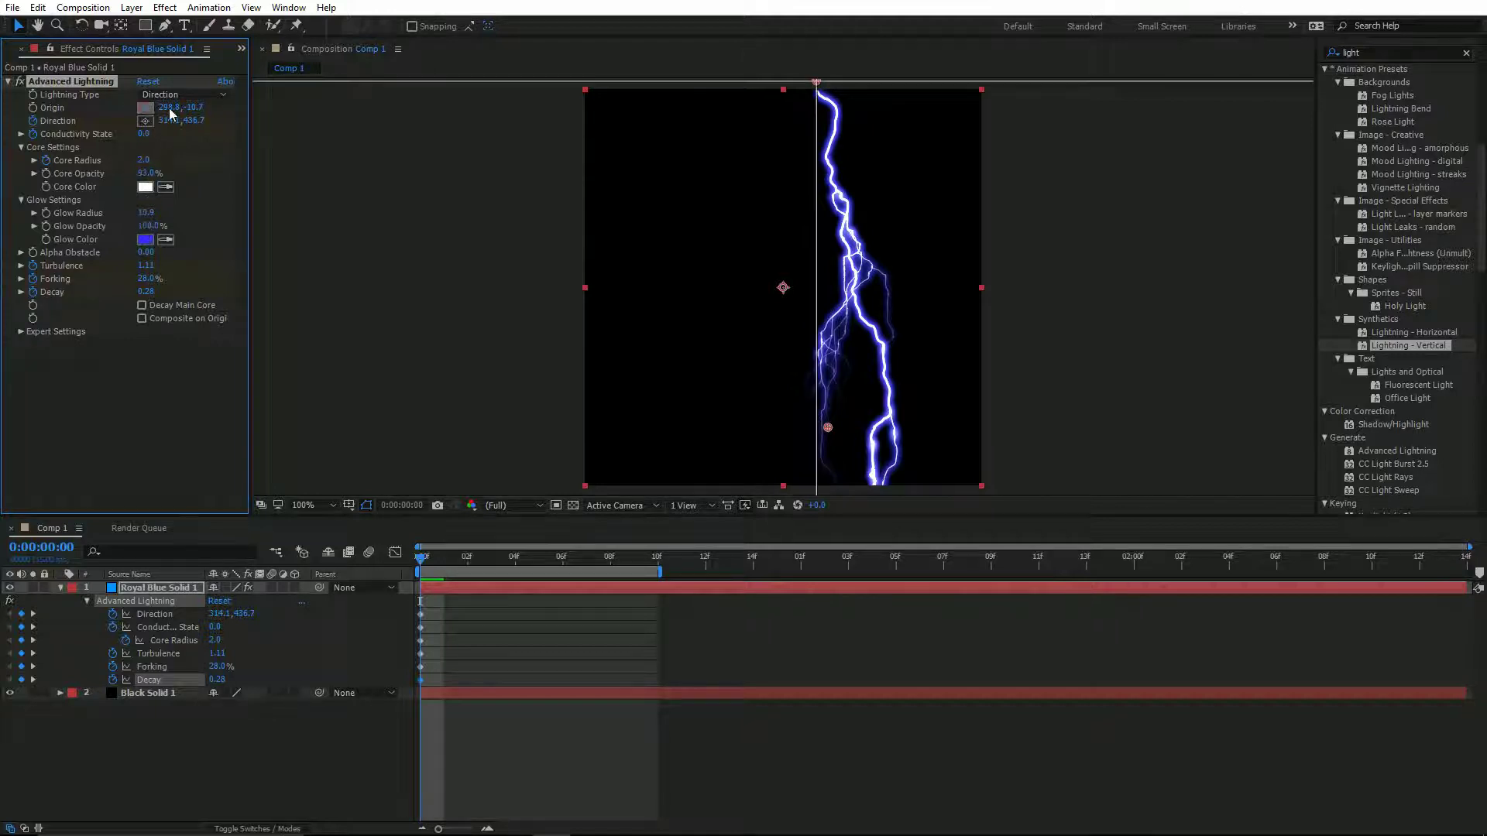
{"action": "left_click", "coordinate": [820, 86]}
{"action": "left_click_drag", "start_coordinate": [820, 86], "coordinate": [781, 4]}
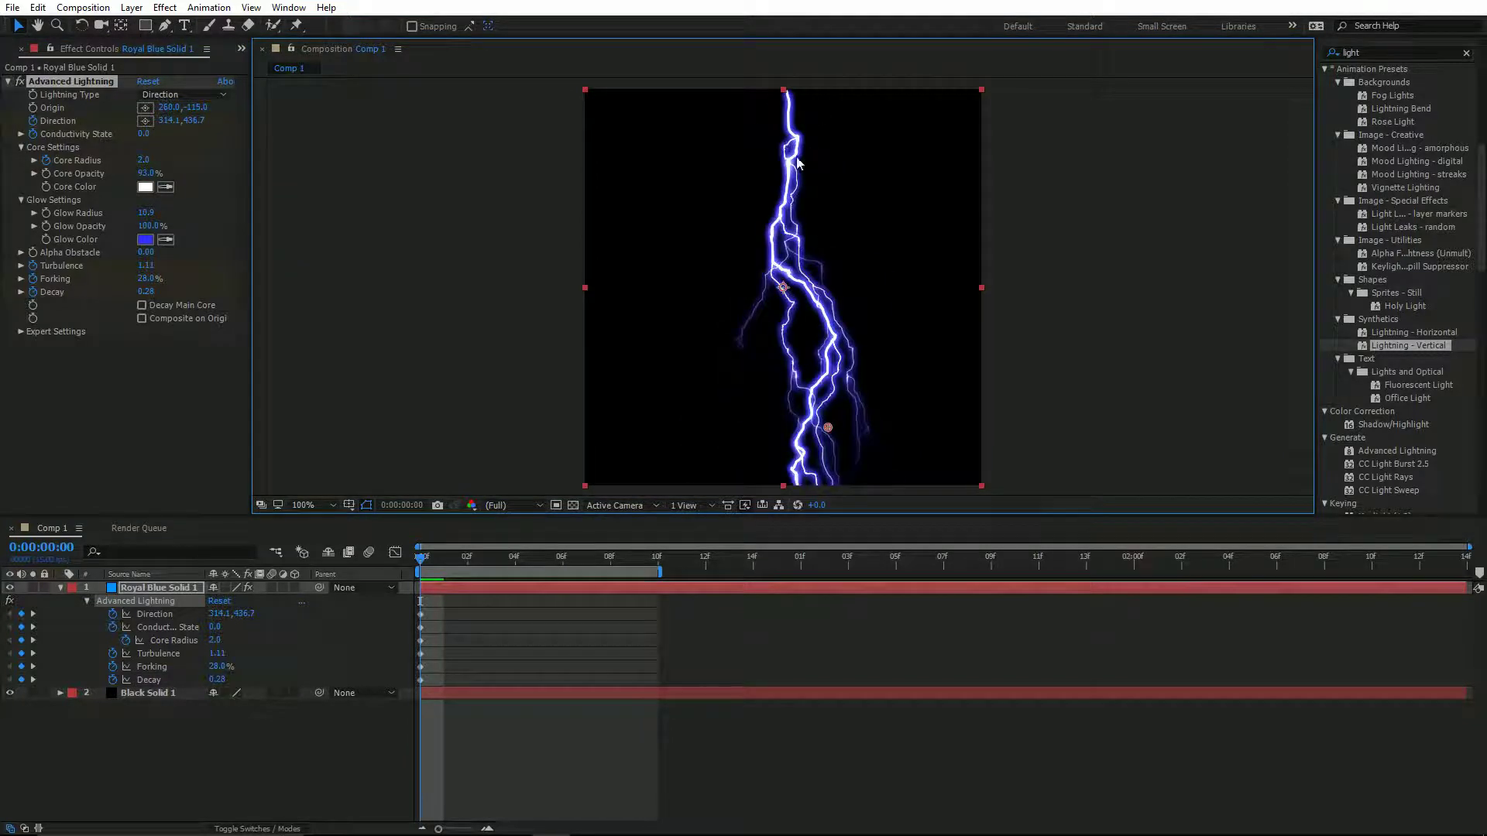
{"action": "key", "text": "space"}
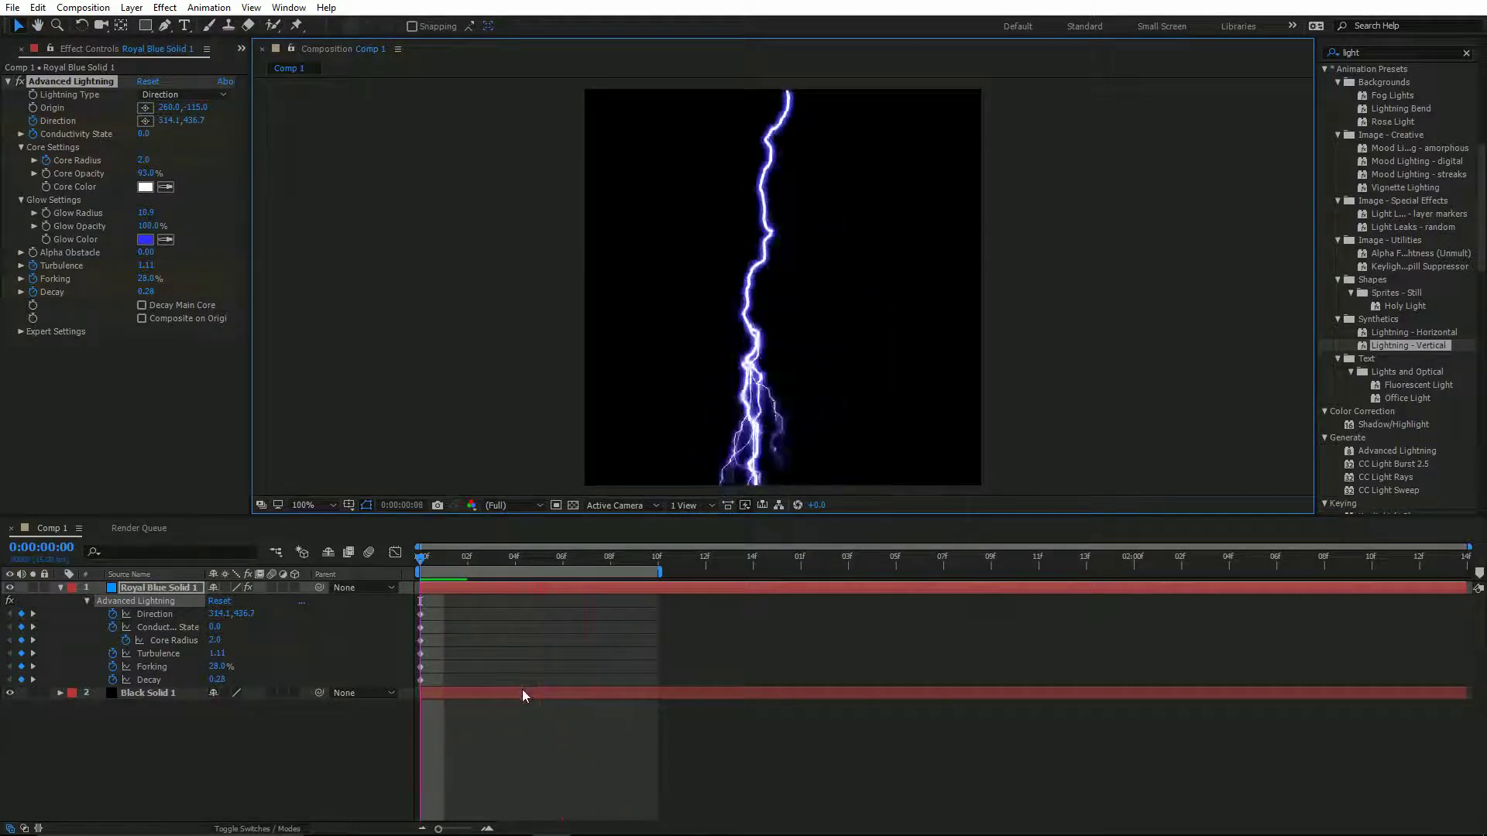
{"action": "key", "text": "space"}
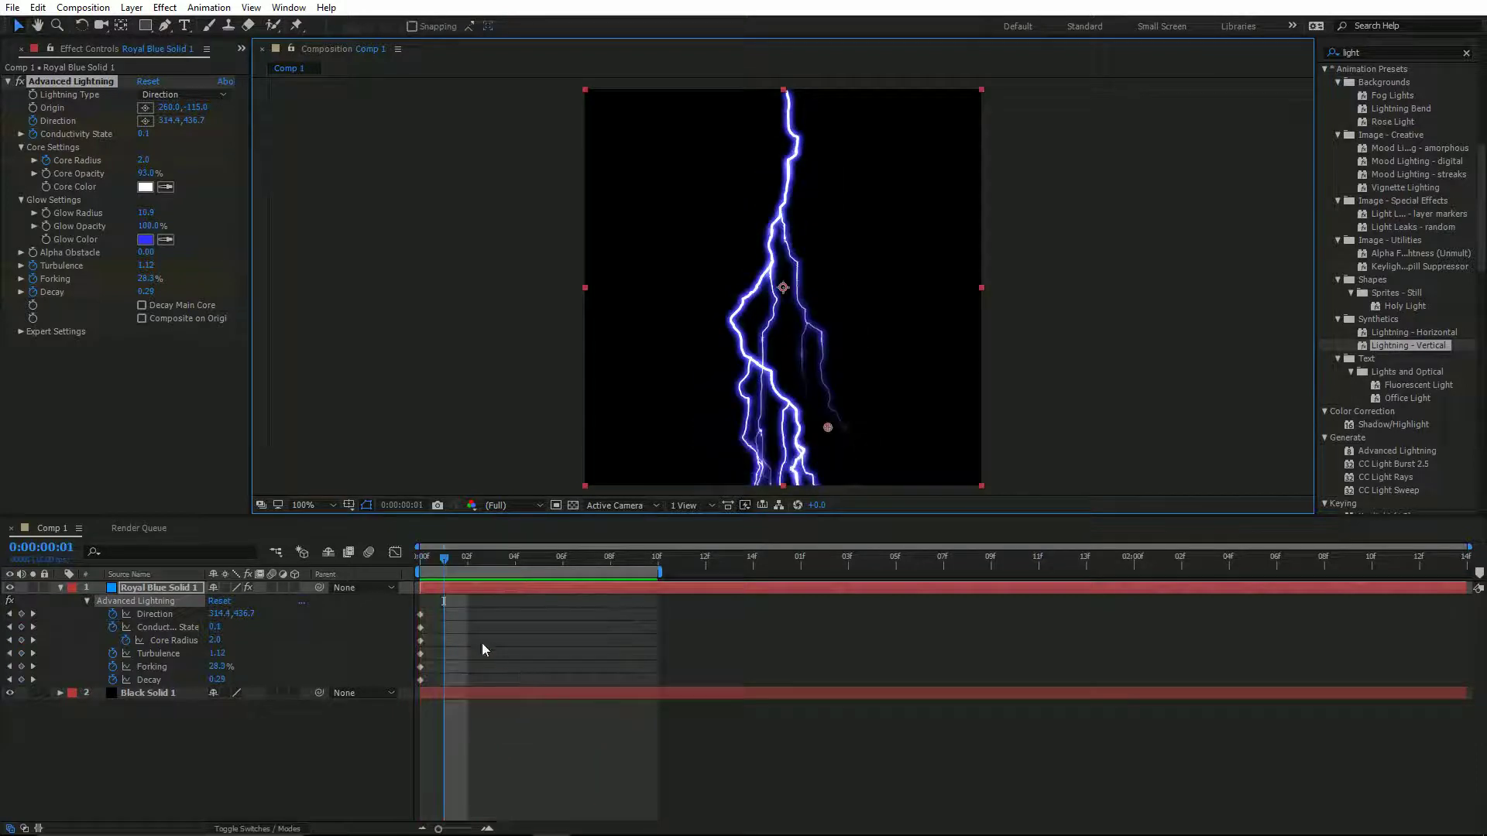
{"action": "left_click_drag", "start_coordinate": [445, 561], "coordinate": [423, 558]}
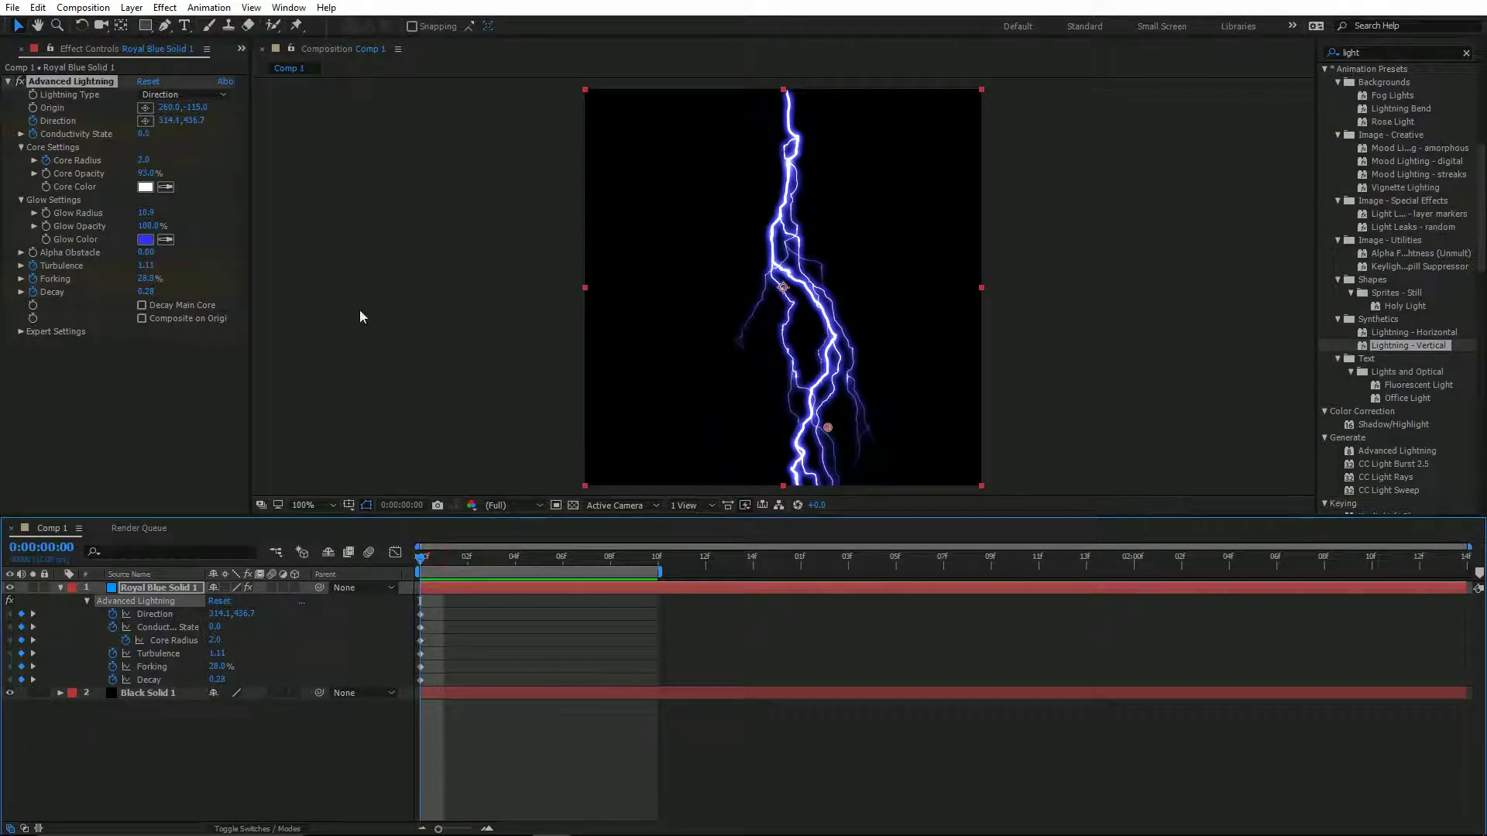
Set the lightning's Forking to 18% at the first frame, preview the animation and return to frame 0
{"action": "left_click_drag", "start_coordinate": [142, 279], "coordinate": [129, 279]}
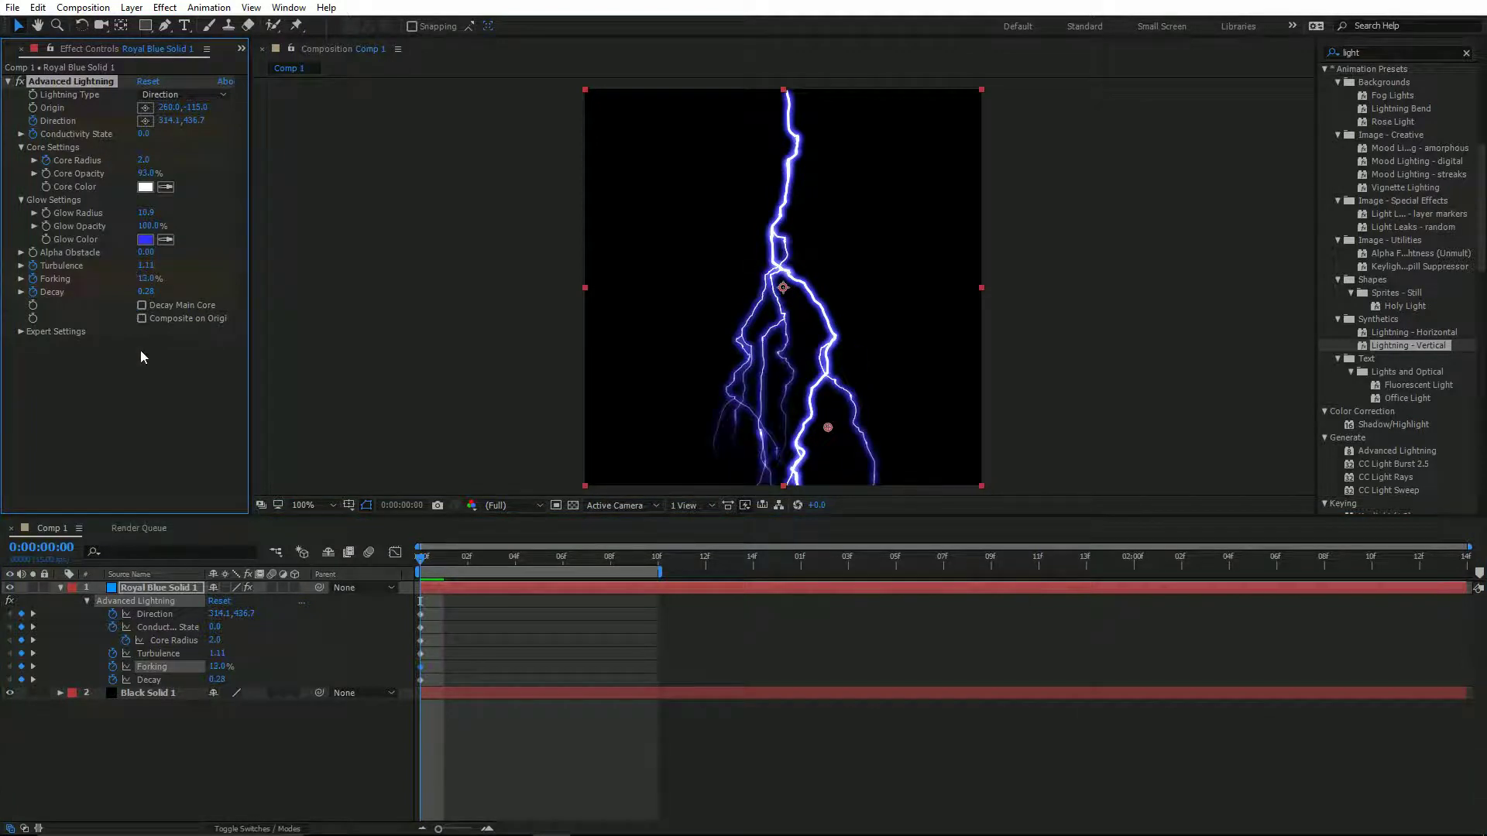
{"action": "key", "text": "ctrl+z"}
{"action": "left_click_drag", "start_coordinate": [151, 281], "coordinate": [153, 282]}
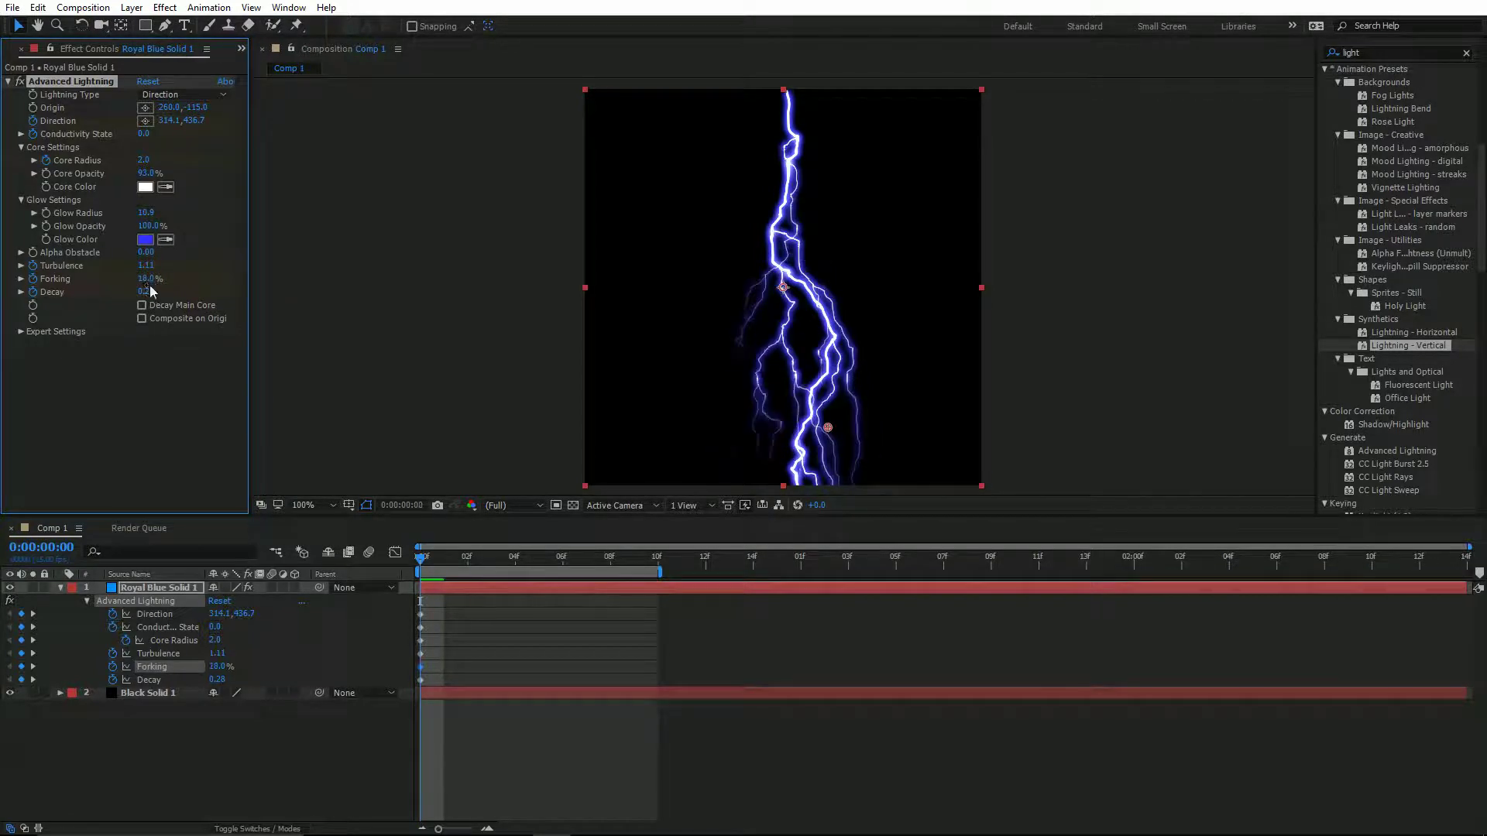
{"action": "key", "text": "space"}
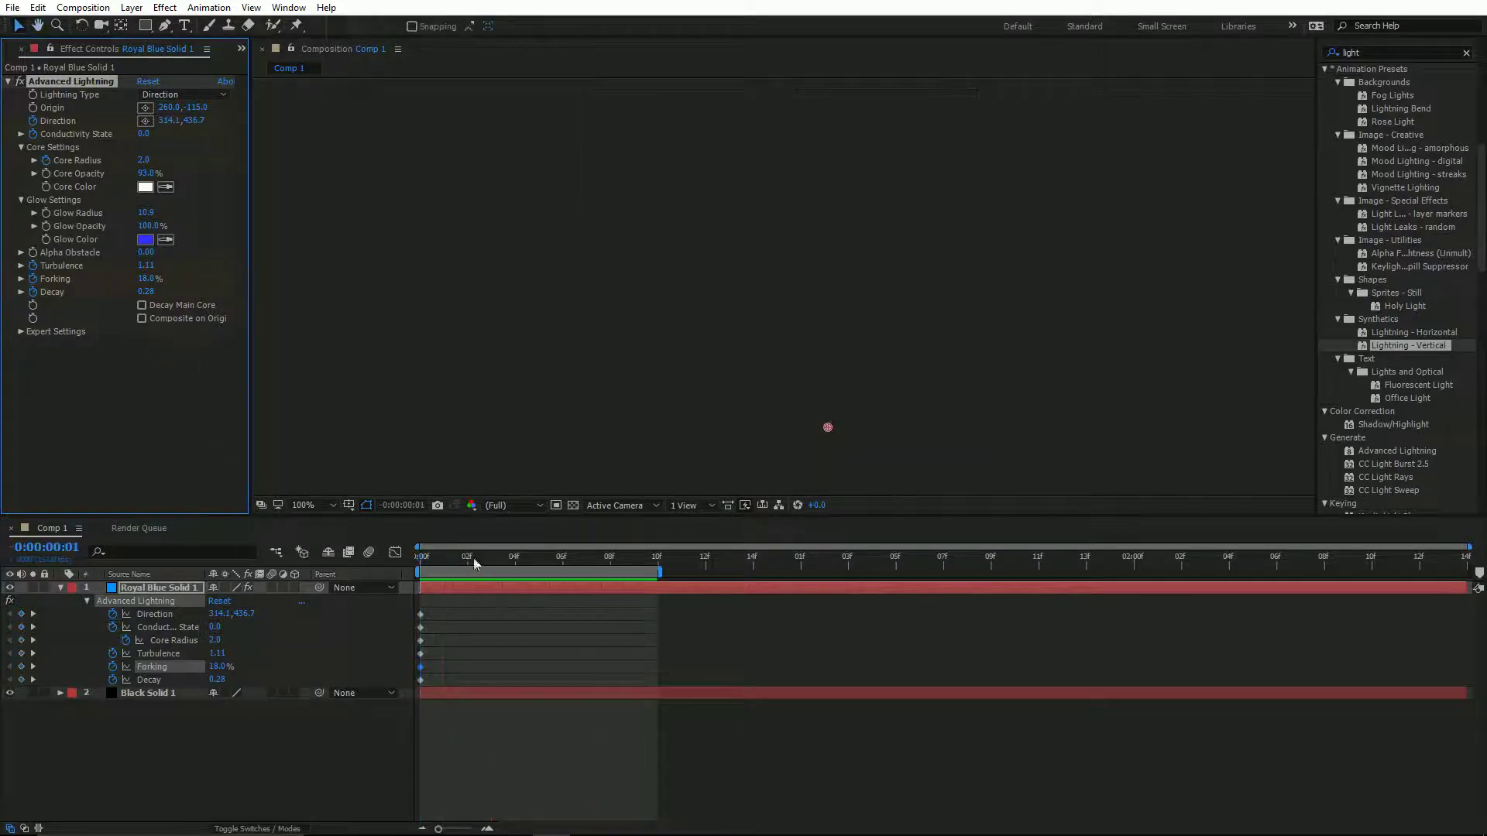
{"action": "left_click_drag", "start_coordinate": [463, 555], "coordinate": [323, 557]}
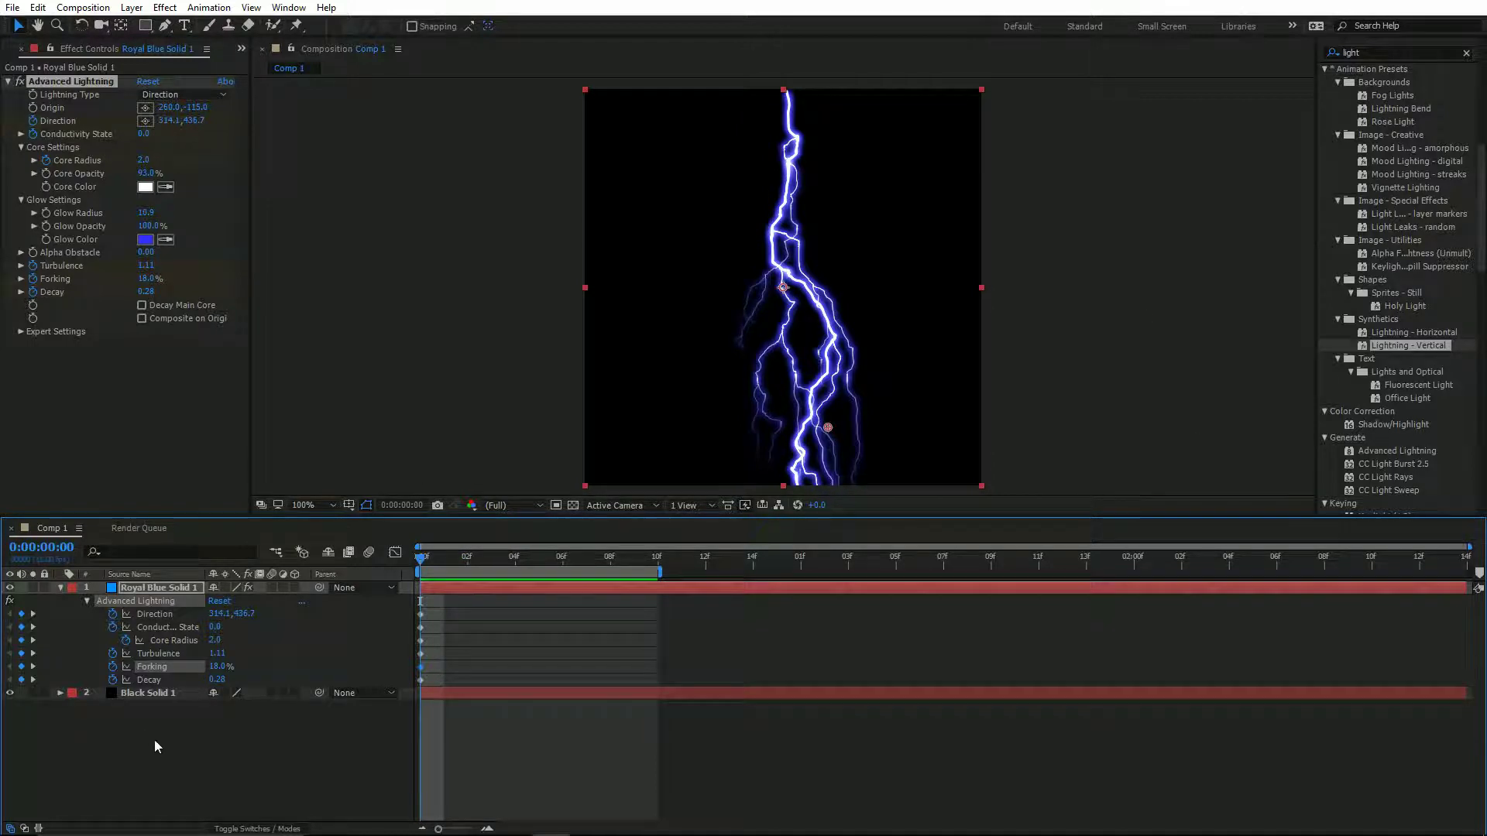
{"action": "key", "text": "ctrl+m"}
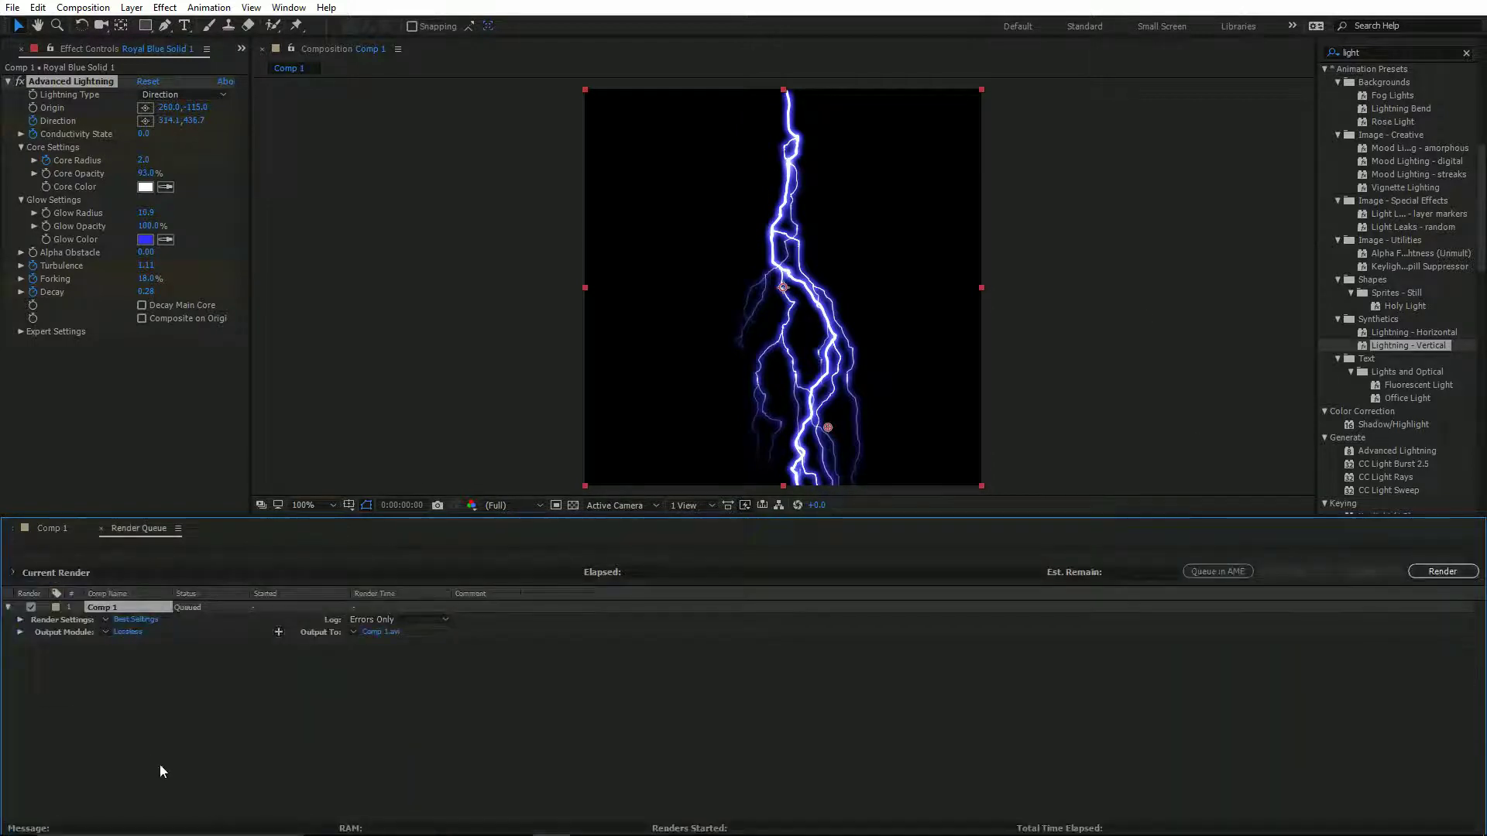
{"action": "left_click", "coordinate": [130, 633]}
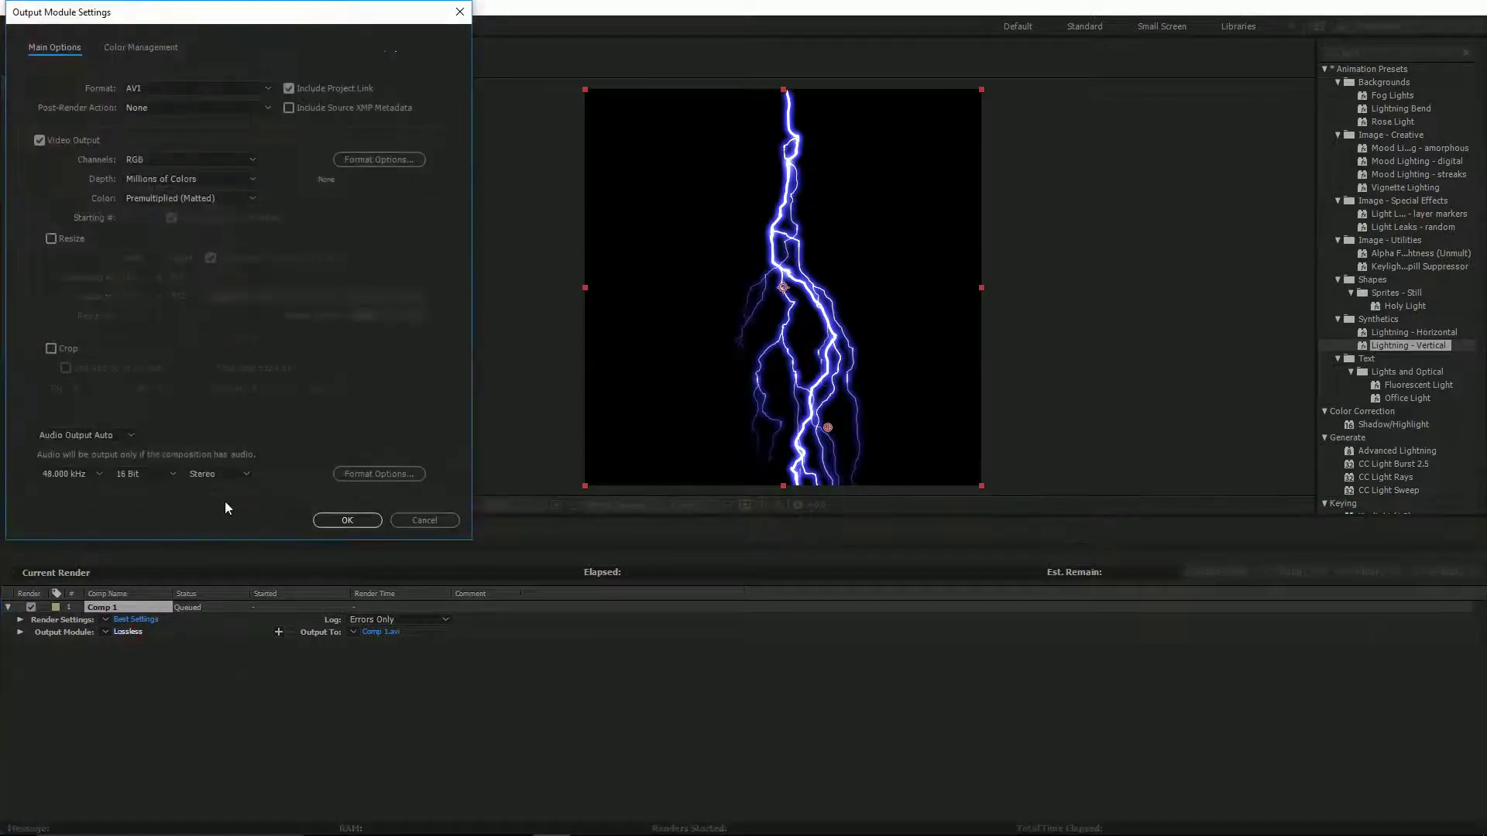
{"action": "left_click", "coordinate": [197, 90]}
{"action": "left_click", "coordinate": [178, 225]}
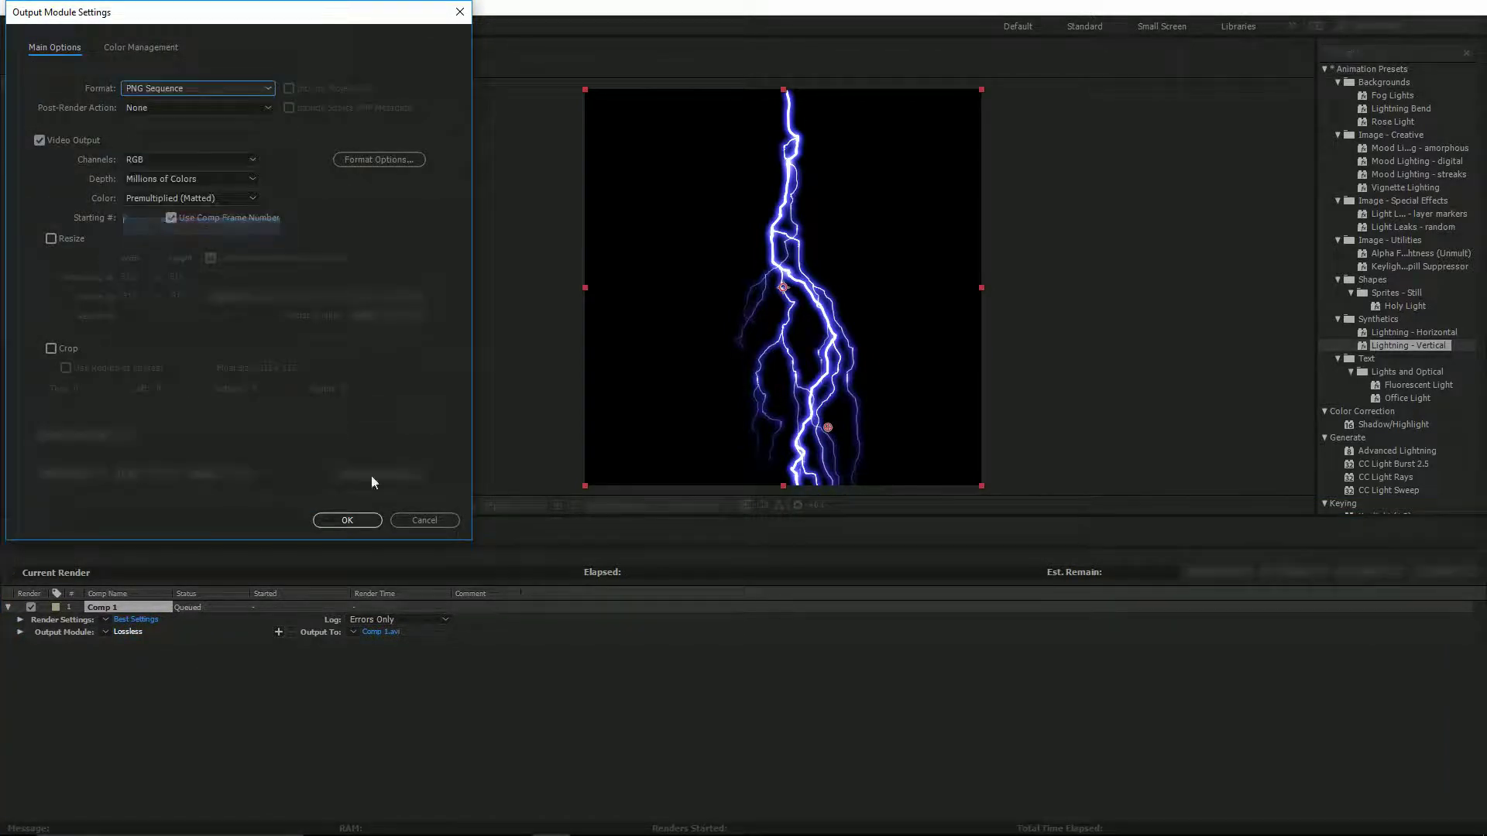
{"action": "left_click", "coordinate": [439, 522]}
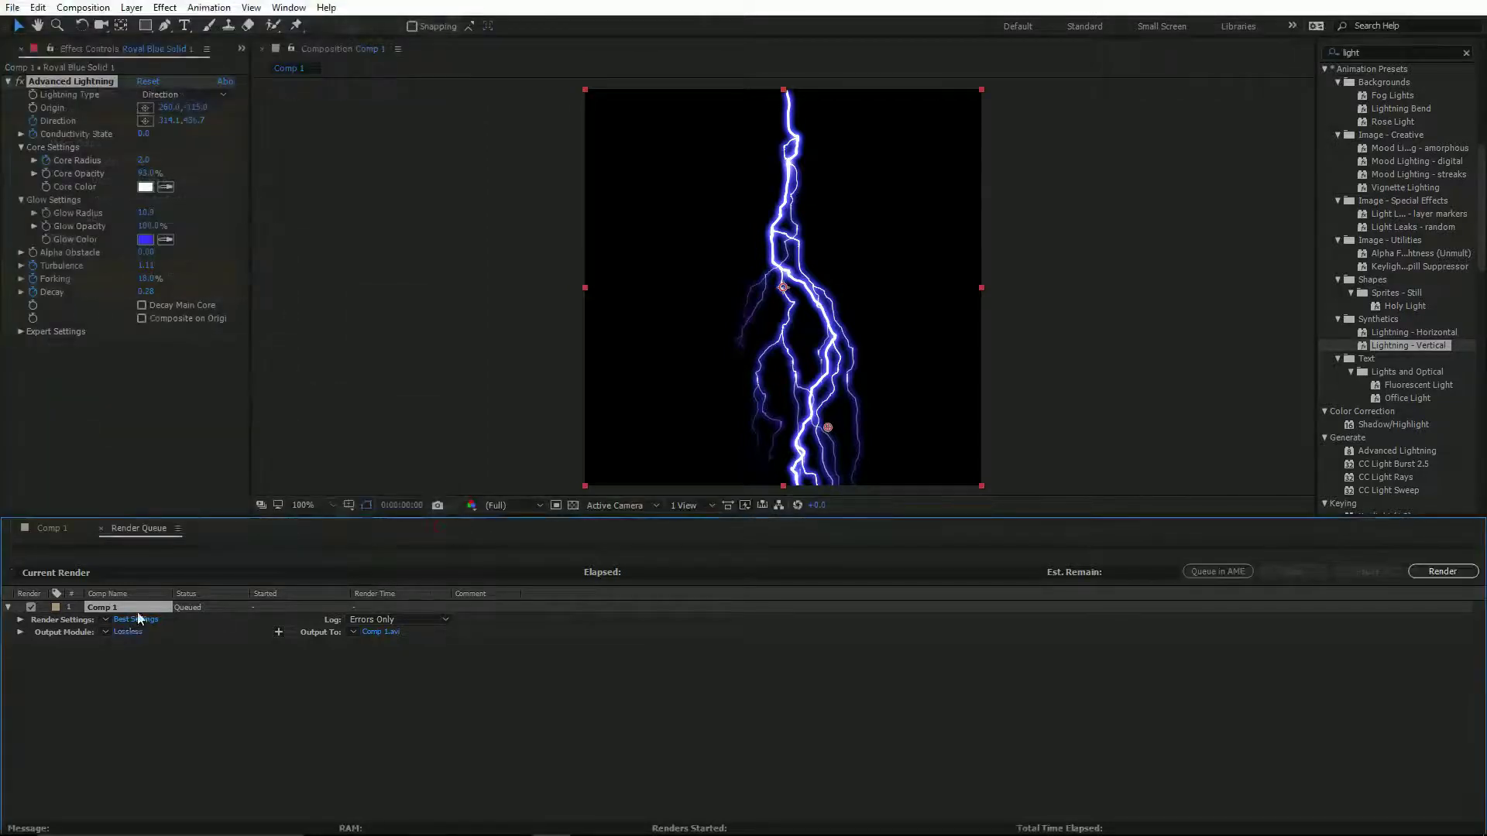
{"action": "left_click", "coordinate": [48, 529]}
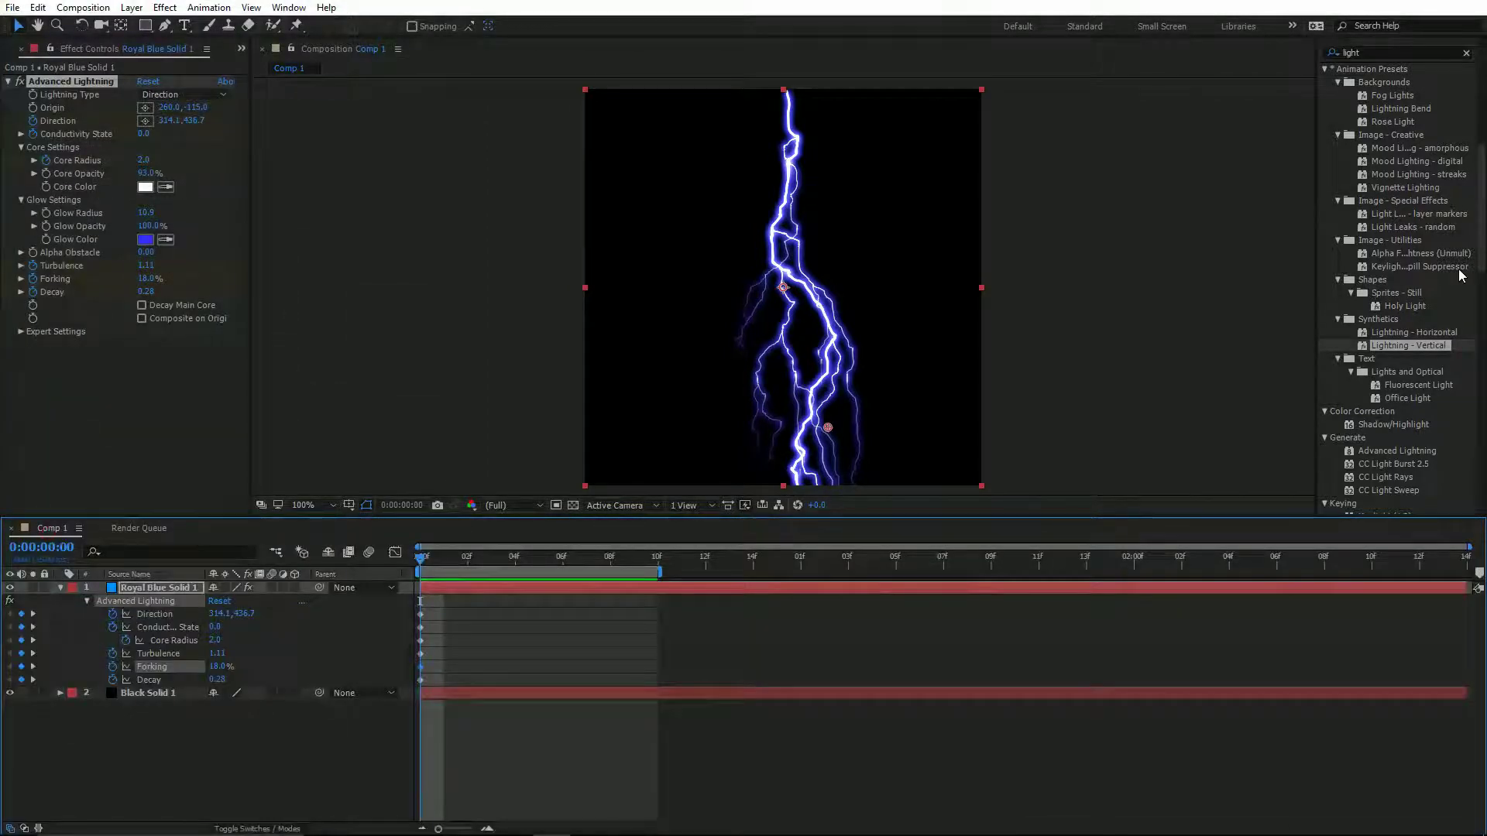
Save the lightning composition as a PNG spritesheet named lightiningsprites on the Desktop using the Sheetah script
{"action": "left_click_drag", "start_coordinate": [707, 335], "coordinate": [431, 209]}
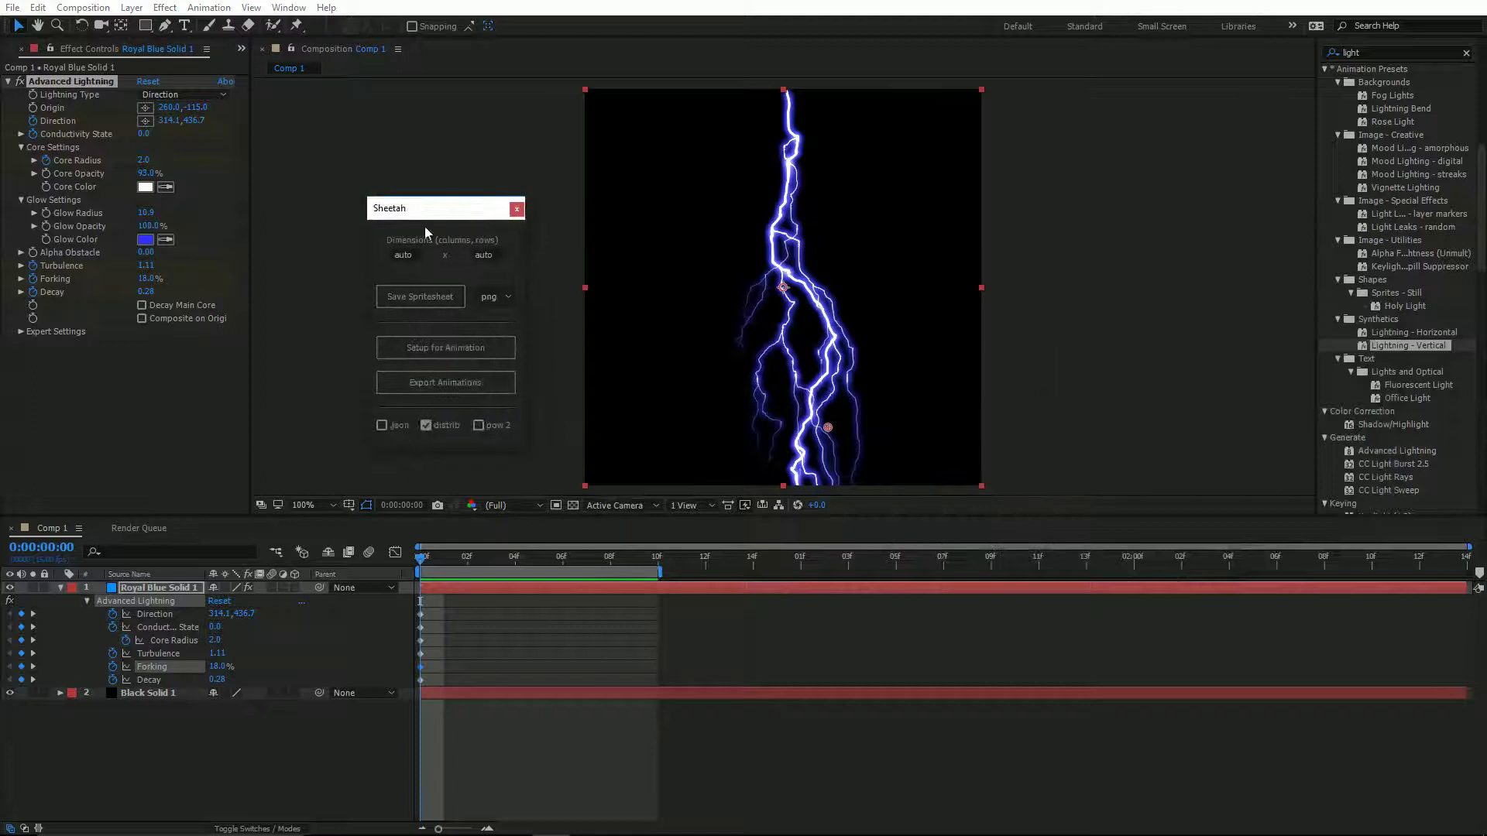
{"action": "left_click", "coordinate": [439, 426]}
{"action": "left_click", "coordinate": [426, 298]}
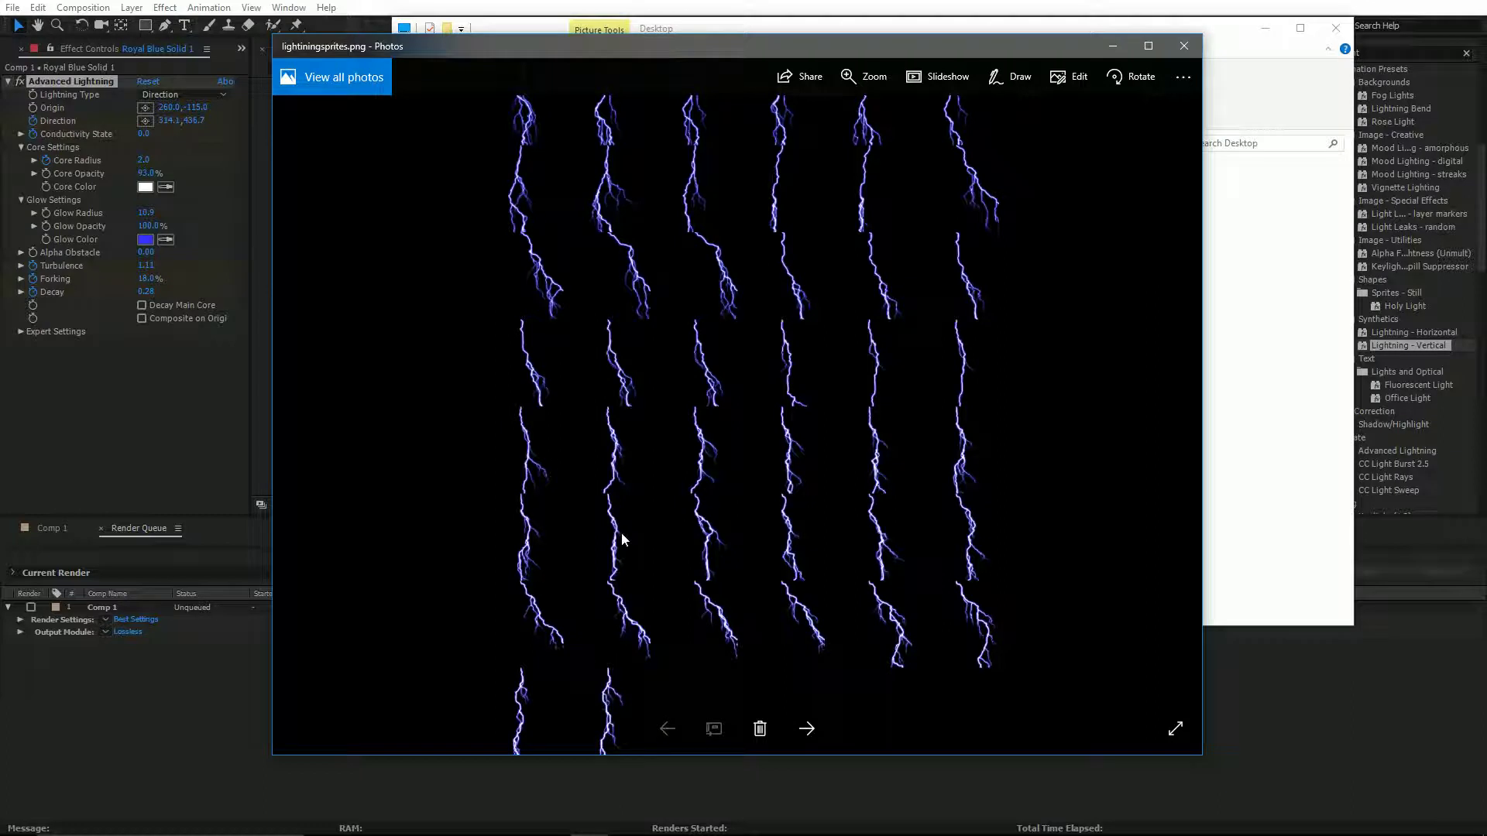
Switch to Unreal Editor and import lightiningsprites from the Desktop into the ThirdPersonBP folder
{"action": "left_click", "coordinate": [173, 714]}
{"action": "key", "text": "alt+Tab"}
{"action": "key", "text": "alt+Tab"}
{"action": "key", "text": "alt+Tab"}
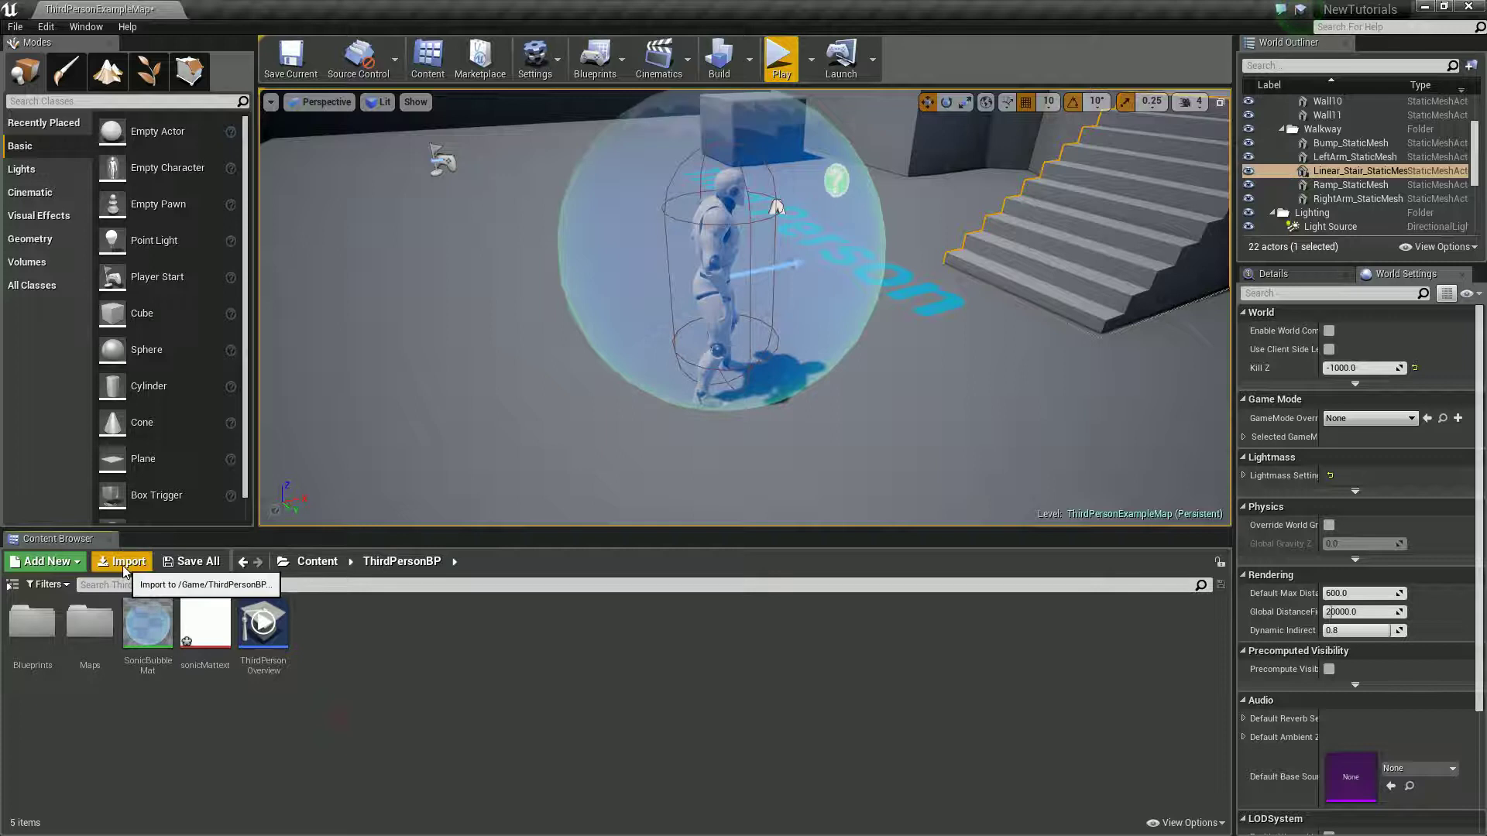
{"action": "left_click", "coordinate": [124, 563]}
{"action": "left_click", "coordinate": [294, 109]}
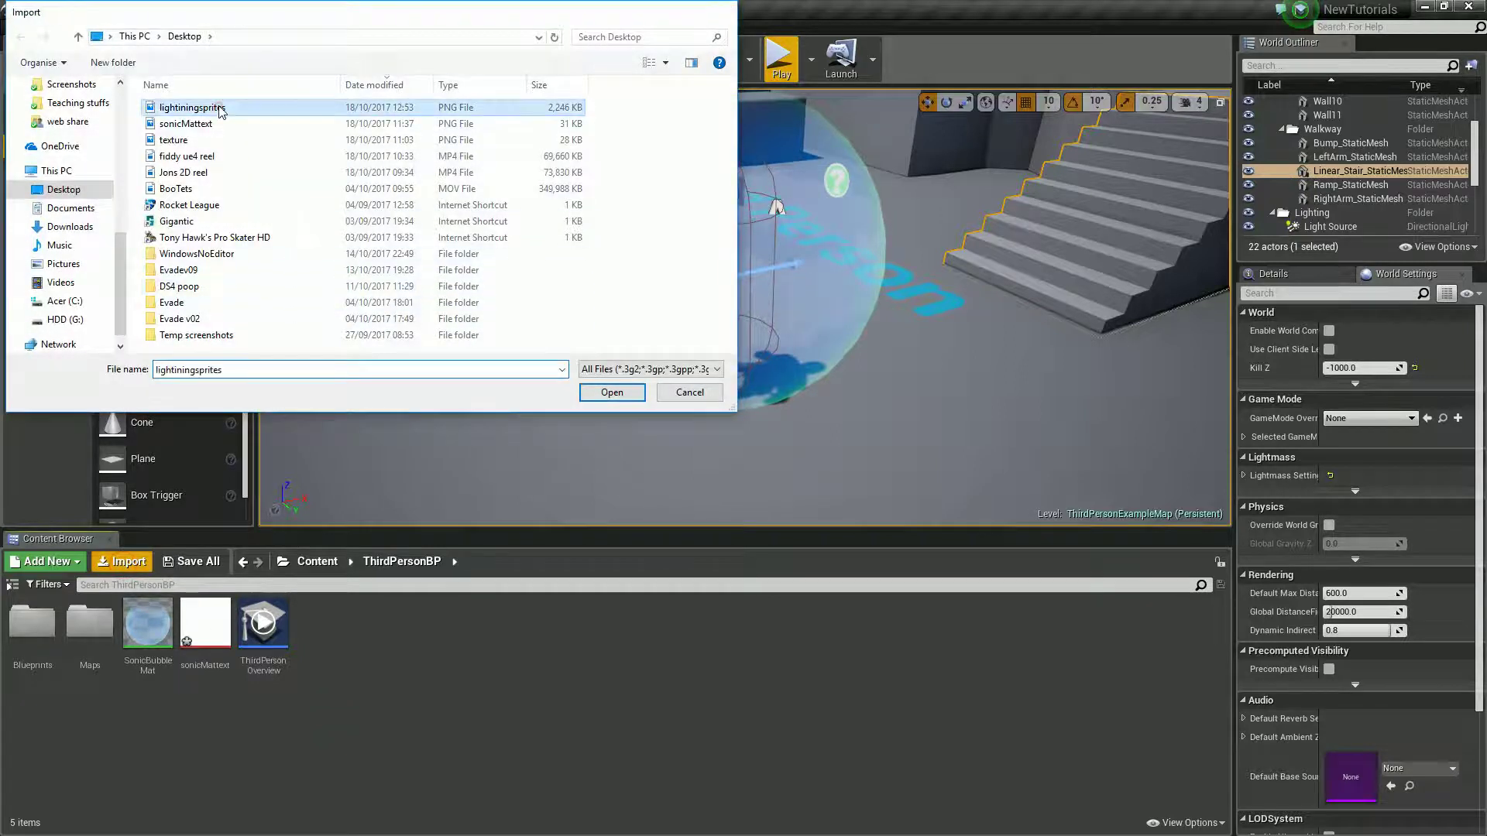
{"action": "left_click", "coordinate": [608, 388]}
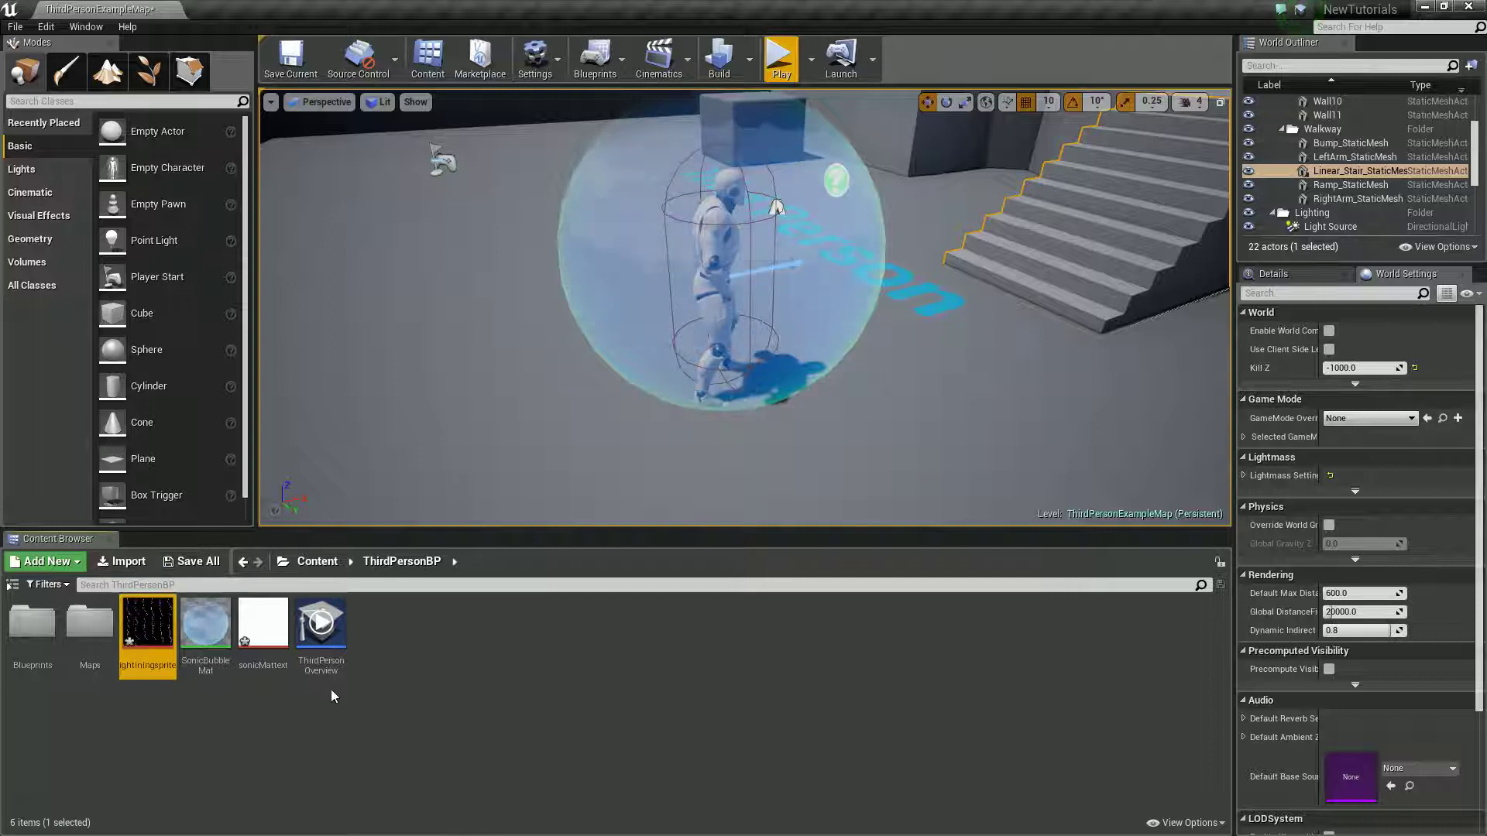
Duplicate the SonicBubbleMat material and name the copy SonicLightiningMat
{"action": "mouse_move", "coordinate": [163, 634]}
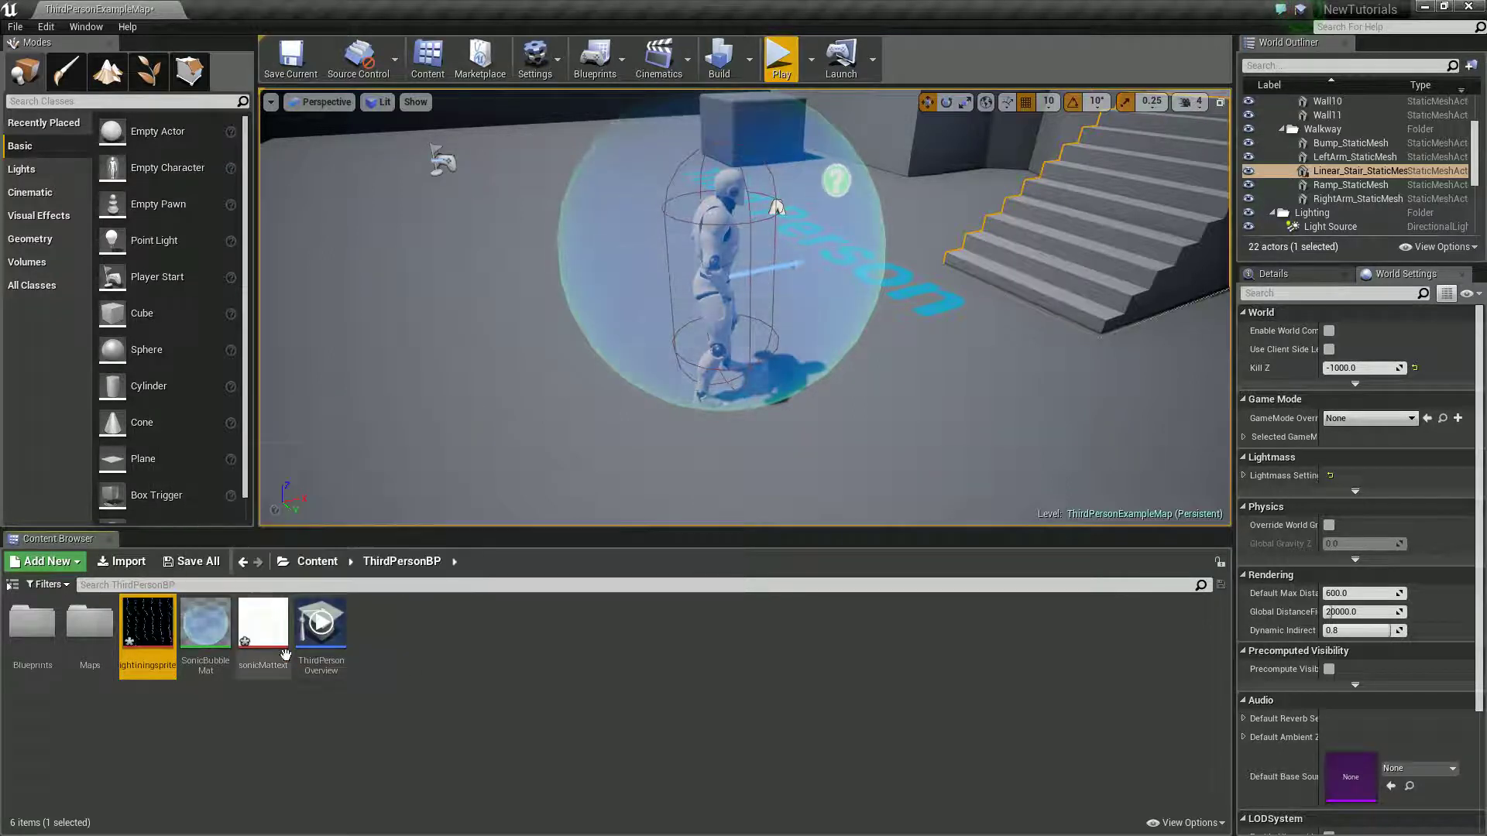
{"action": "left_click", "coordinate": [211, 632]}
{"action": "right_click", "coordinate": [214, 634]}
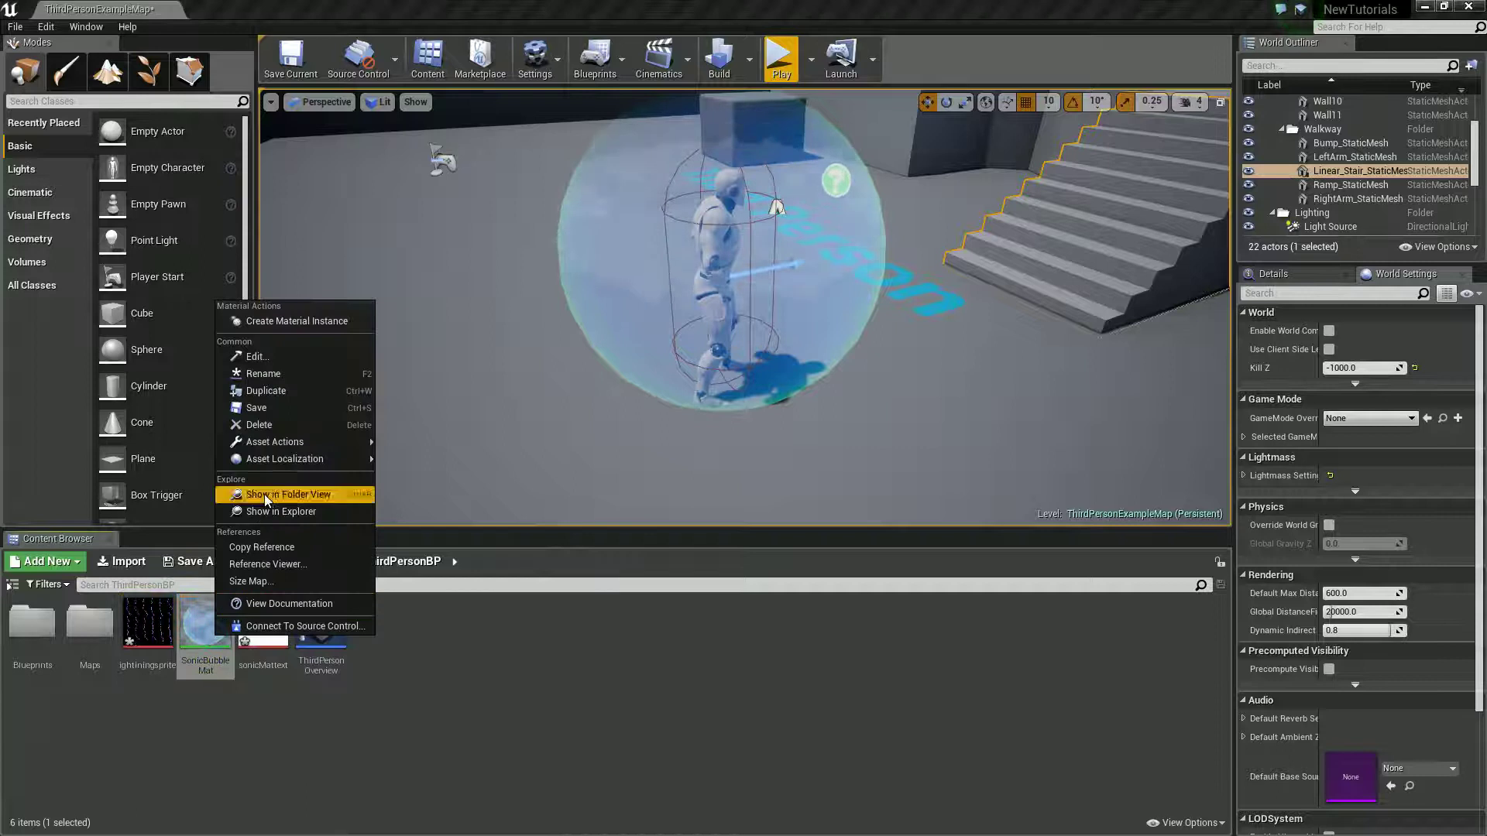
{"action": "left_click", "coordinate": [266, 391]}
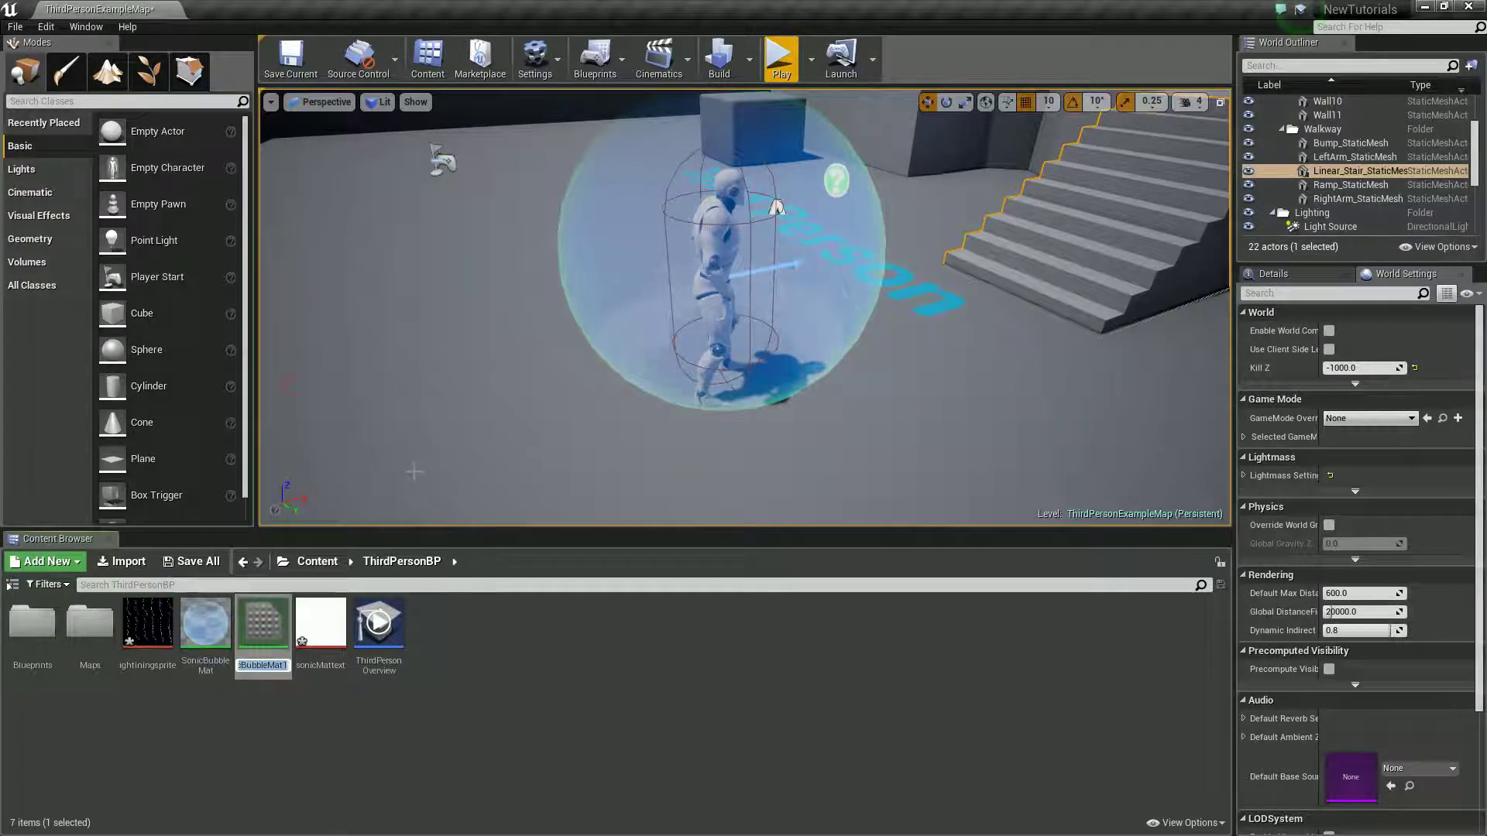
{"action": "type", "text": "SonicLig"}
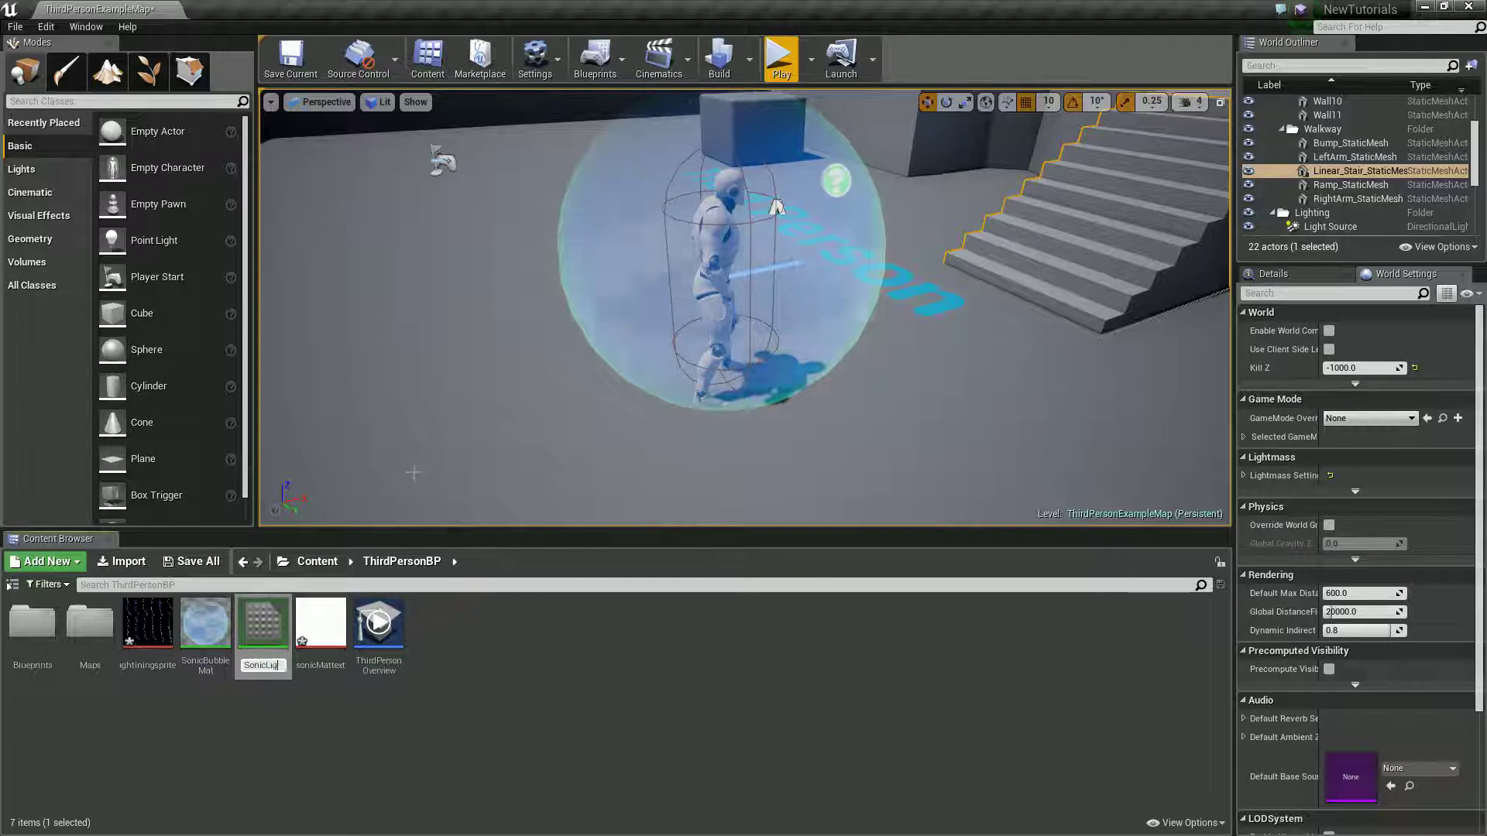
{"action": "type", "text": "htinin"}
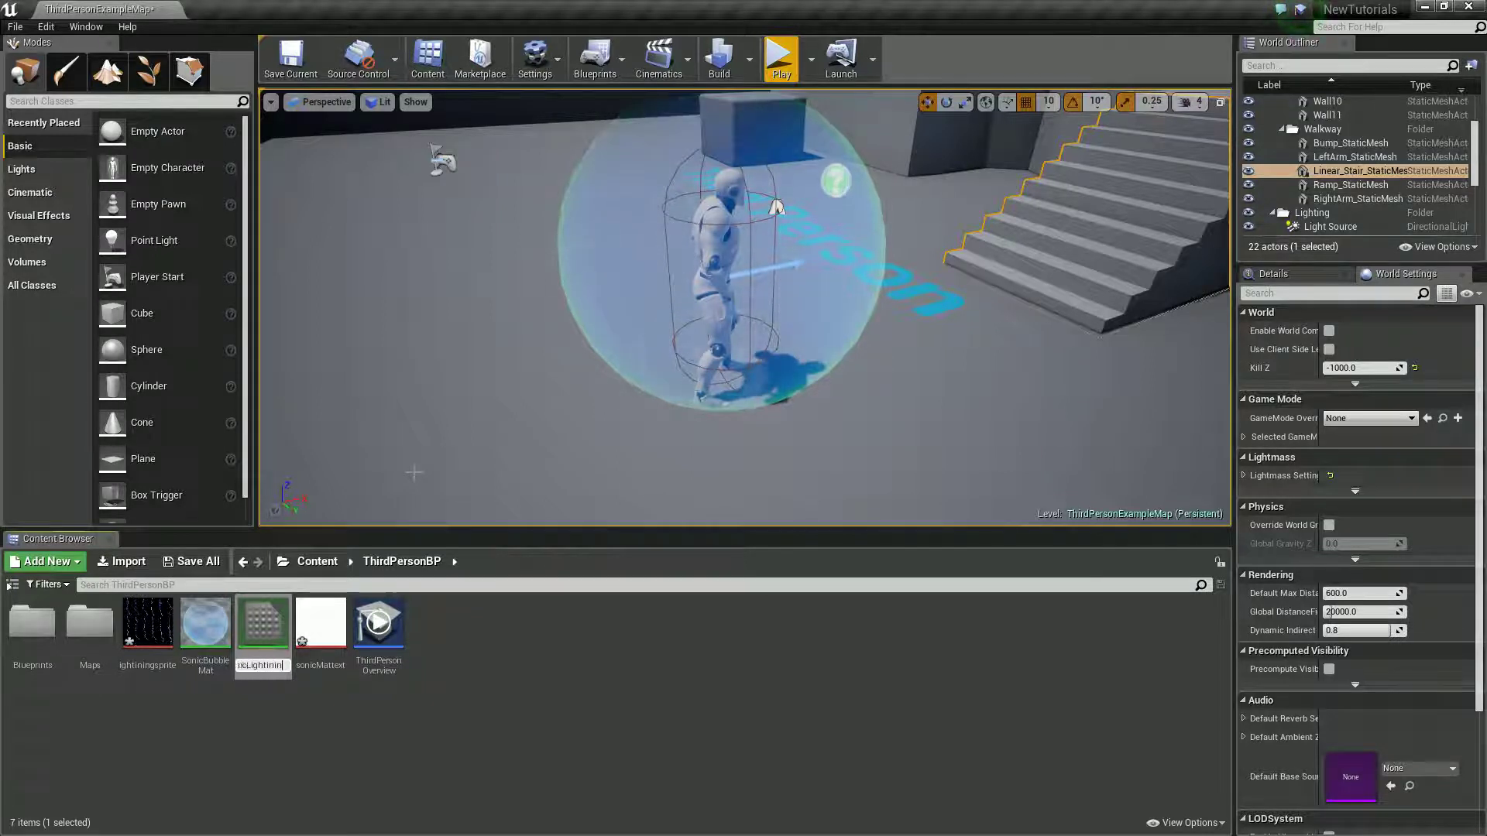
{"action": "type", "text": "gMat"}
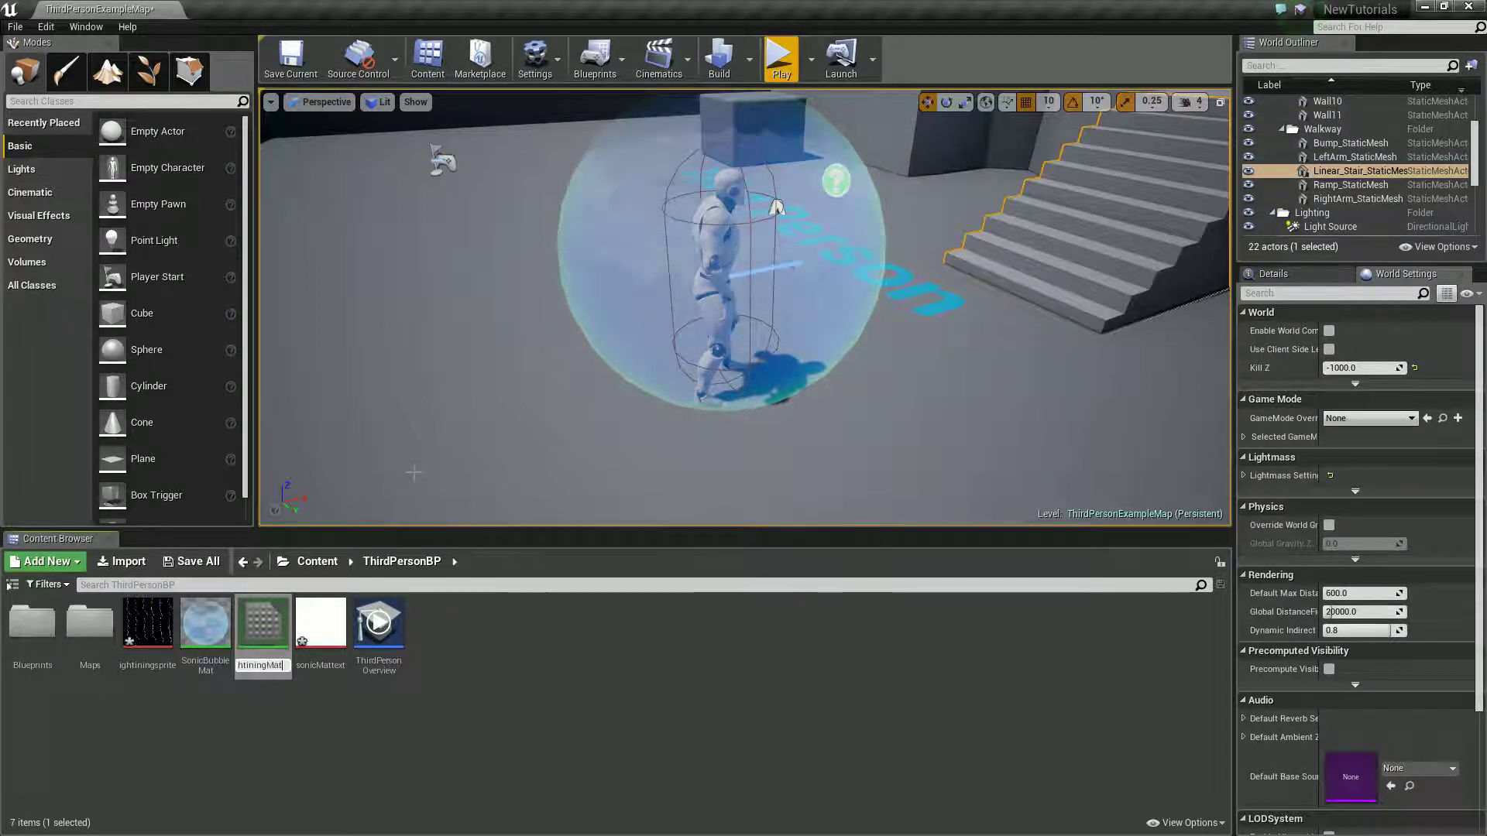
{"action": "key", "text": "Return"}
Open SonicLightiningMat in a maximized material editor with its whole node graph in view
{"action": "double_click", "coordinate": [264, 628]}
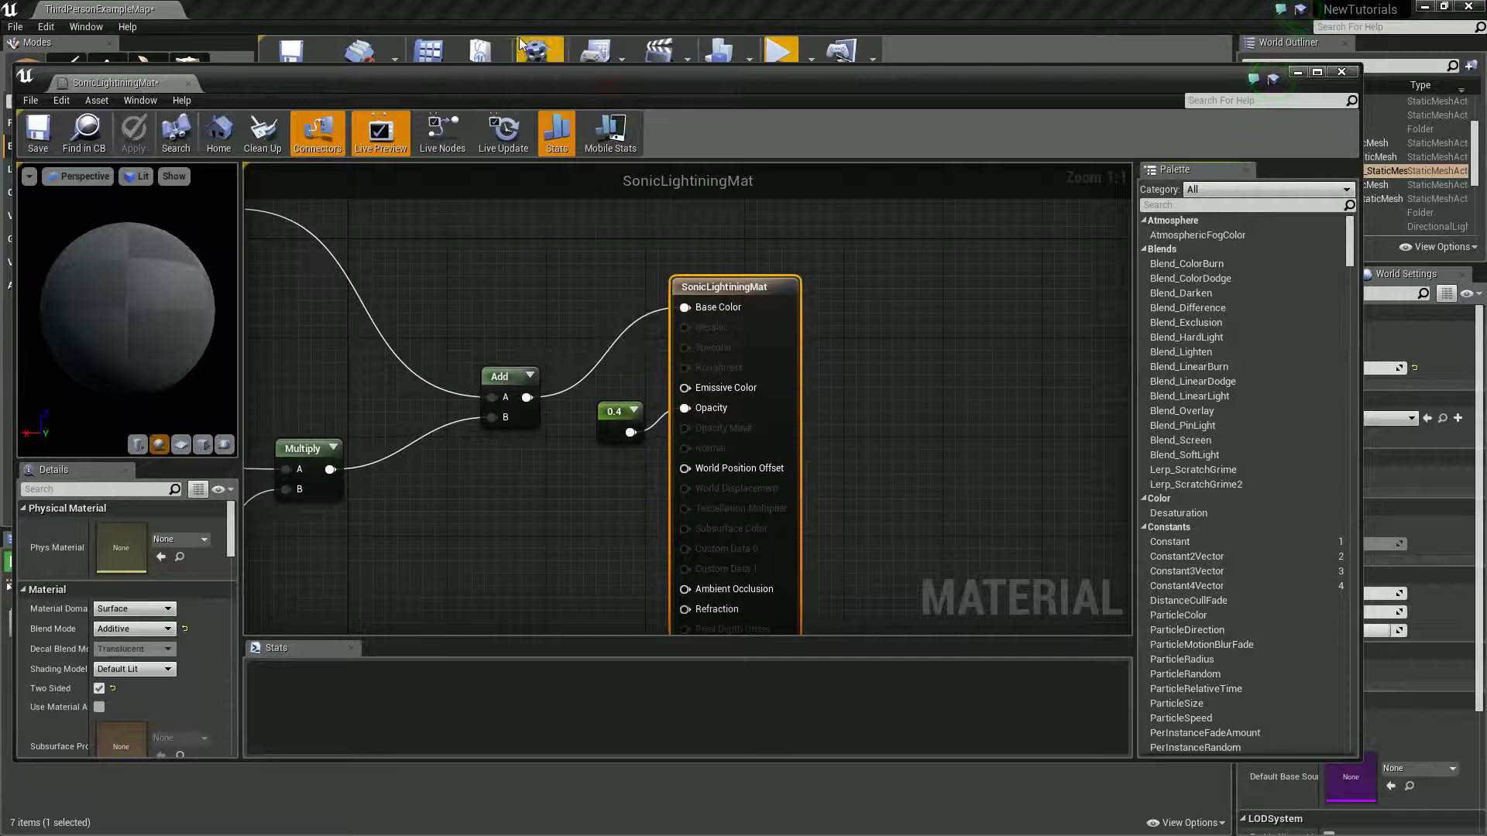
{"action": "double_click", "coordinate": [537, 71]}
{"action": "scroll", "coordinate": [513, 205], "scroll_direction": "down", "scroll_amount": 2}
{"action": "right_click_drag", "start_coordinate": [507, 206], "coordinate": [821, 374]}
{"action": "scroll", "coordinate": [832, 309], "scroll_direction": "down", "scroll_amount": 1}
{"action": "scroll", "coordinate": [816, 300], "scroll_direction": "up", "scroll_amount": 1}
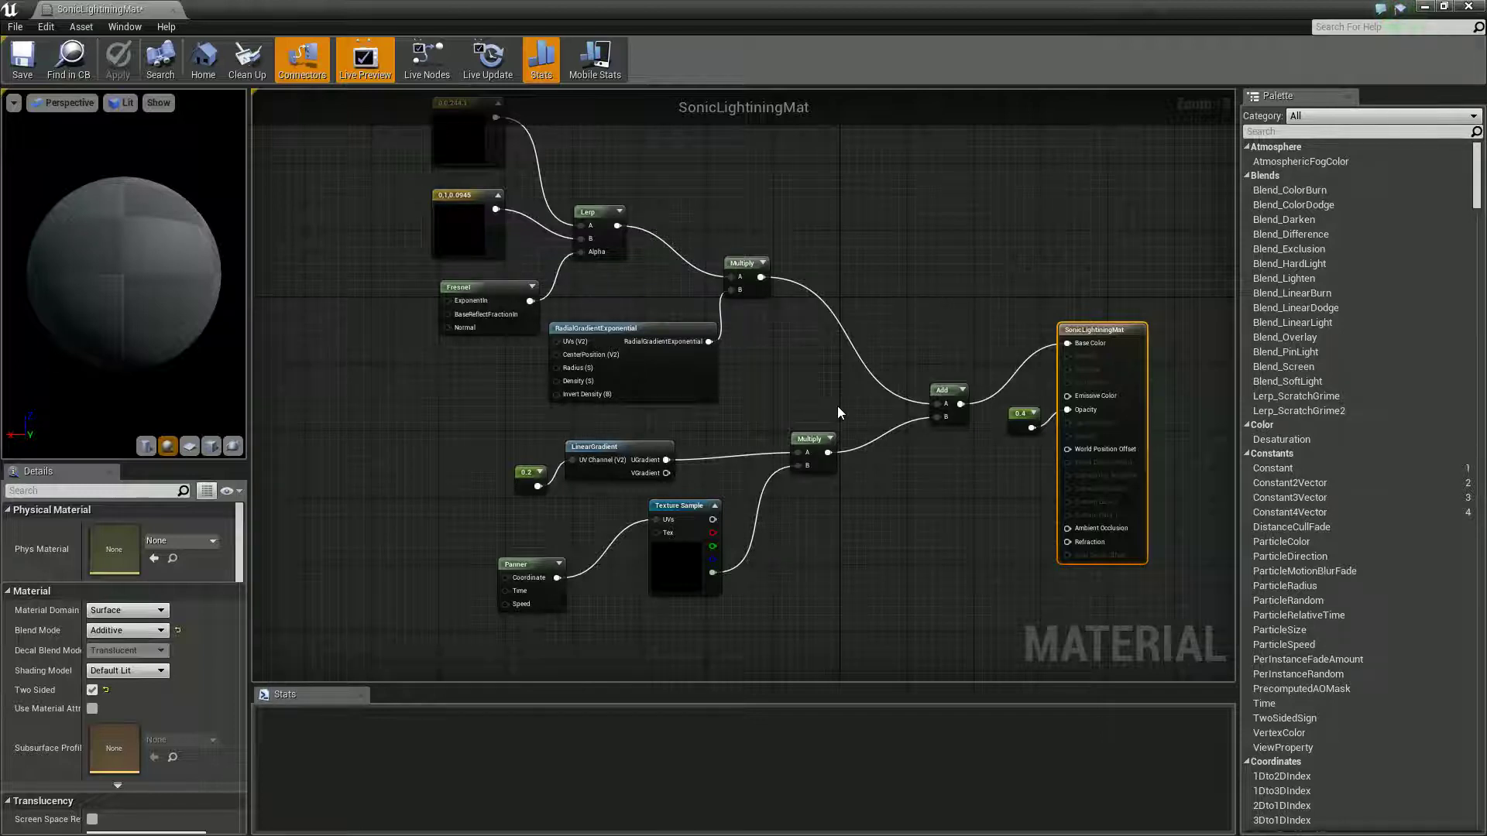
Add the lightiningsprites texture to the material graph as a Texture Sample and place it below the Add node
{"action": "double_click", "coordinate": [589, 19]}
{"action": "left_click_drag", "start_coordinate": [534, 90], "coordinate": [1116, 78]}
{"action": "left_click_drag", "start_coordinate": [148, 631], "coordinate": [995, 536]}
{"action": "double_click", "coordinate": [1132, 67]}
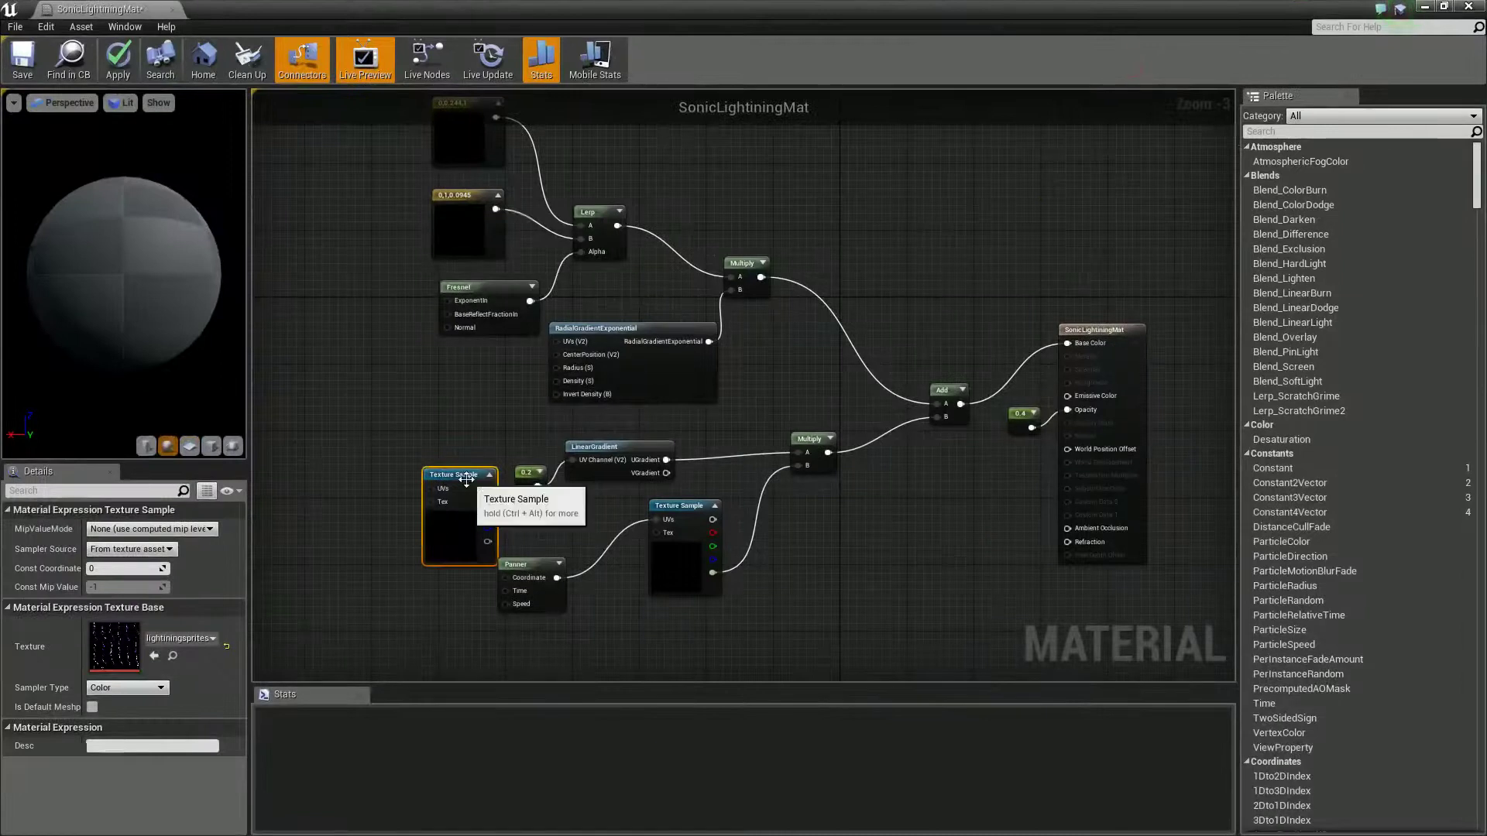
{"action": "left_click_drag", "start_coordinate": [466, 479], "coordinate": [966, 588]}
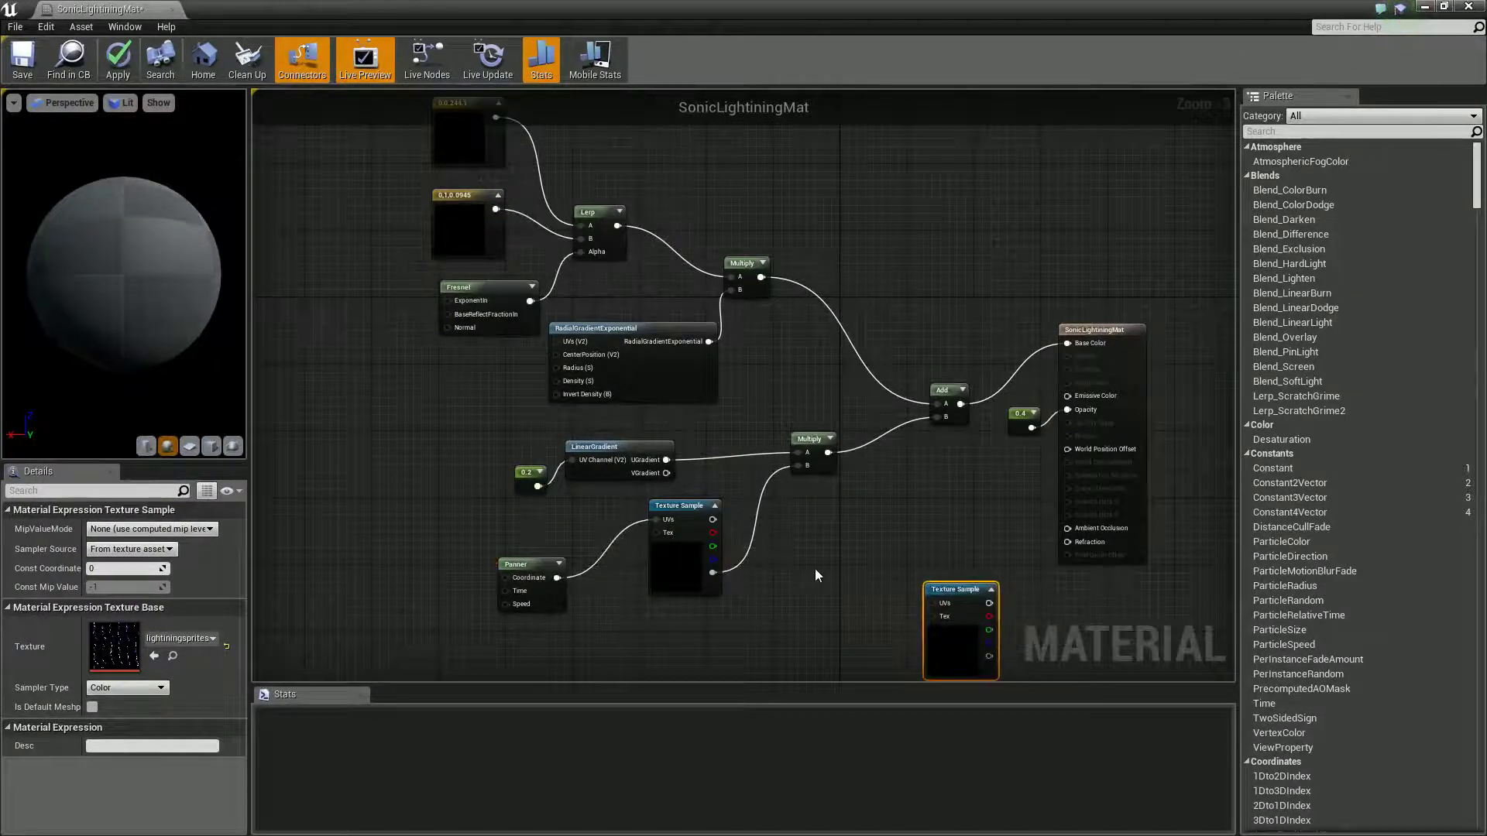
Reposition the Add node slightly up and away from the material's output node
{"action": "right_click_drag", "start_coordinate": [816, 575], "coordinate": [821, 520]}
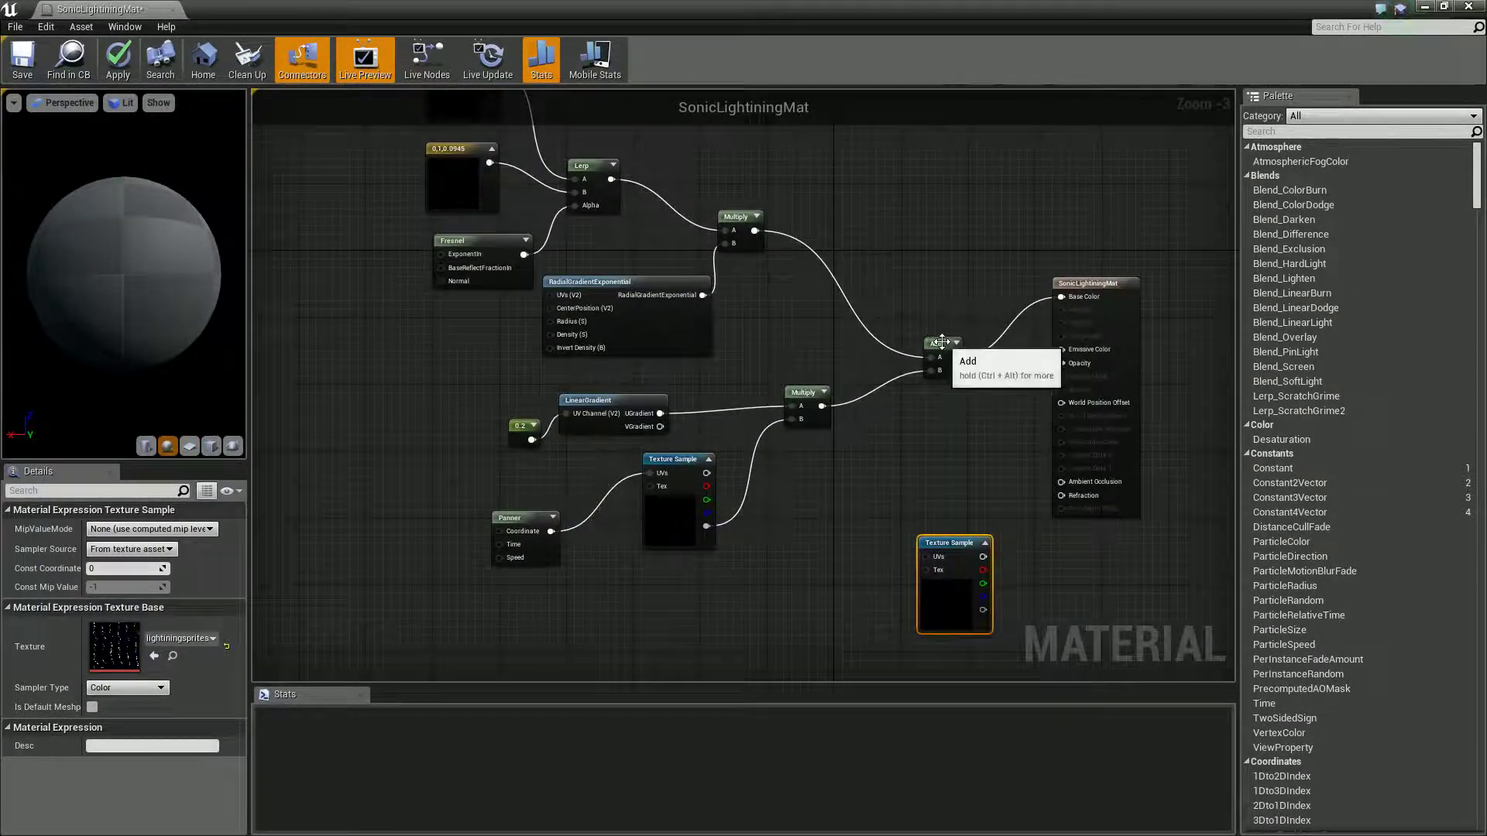
{"action": "left_click_drag", "start_coordinate": [936, 339], "coordinate": [922, 296]}
{"action": "right_click_drag", "start_coordinate": [932, 378], "coordinate": [911, 397]}
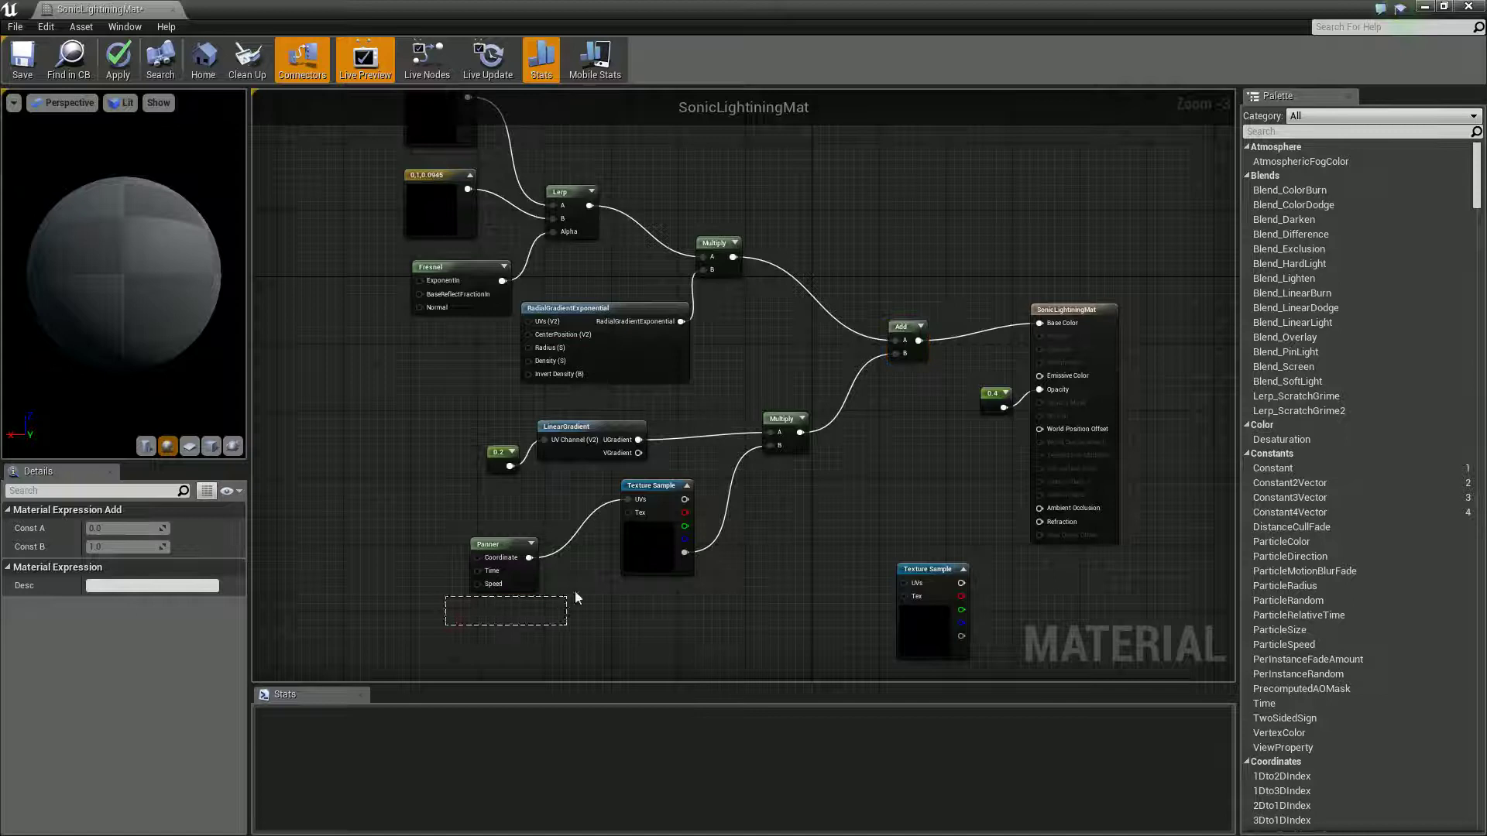
Move the Panner node aside, disconnect its output, and delete the Texture Sample that uses sonicMattext
{"action": "left_click_drag", "start_coordinate": [611, 590], "coordinate": [612, 596]}
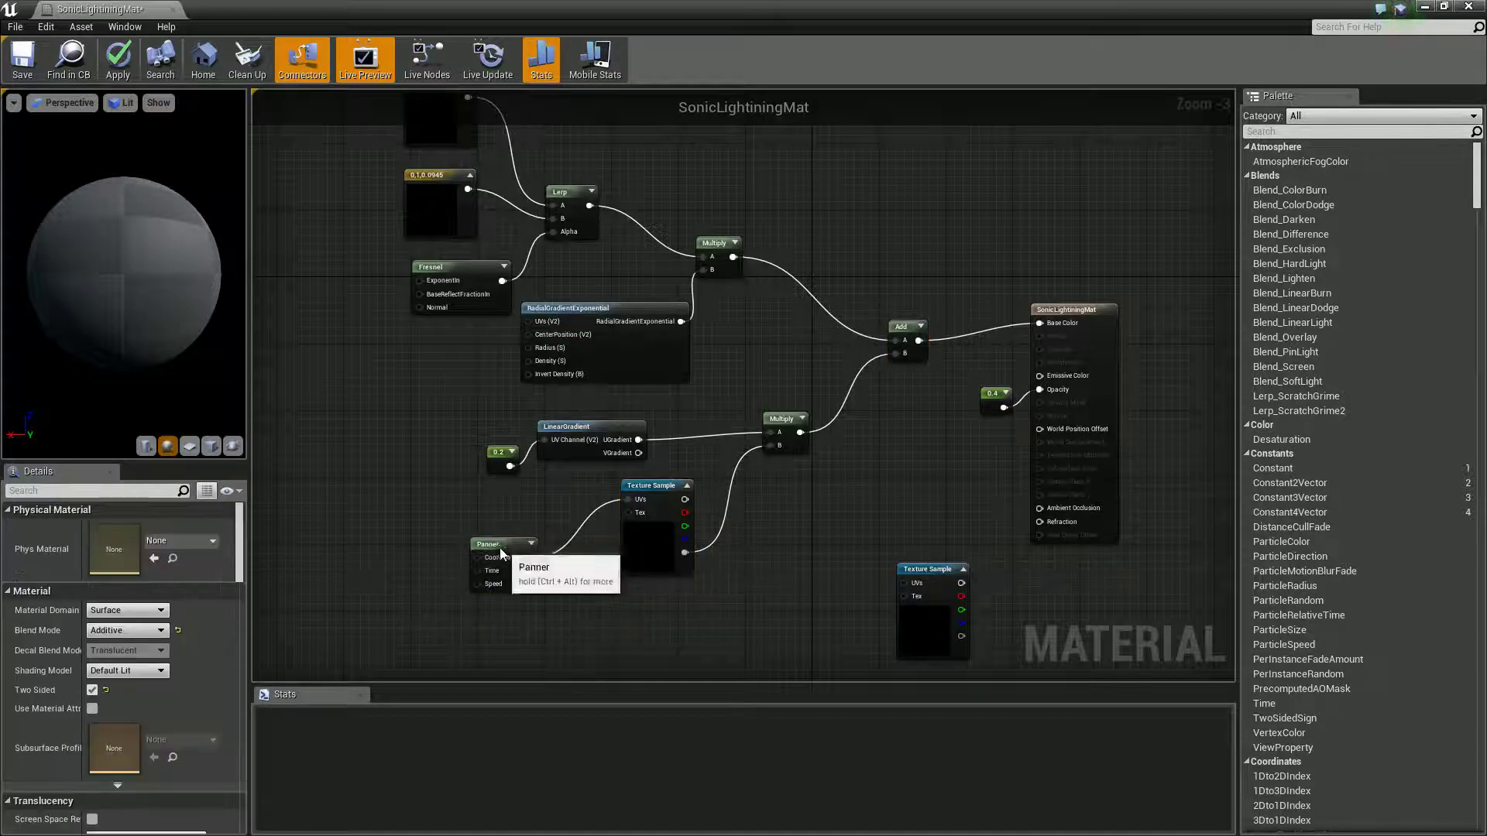
{"action": "left_click_drag", "start_coordinate": [502, 544], "coordinate": [426, 544]}
{"action": "left_click", "coordinate": [455, 558], "text": "alt"}
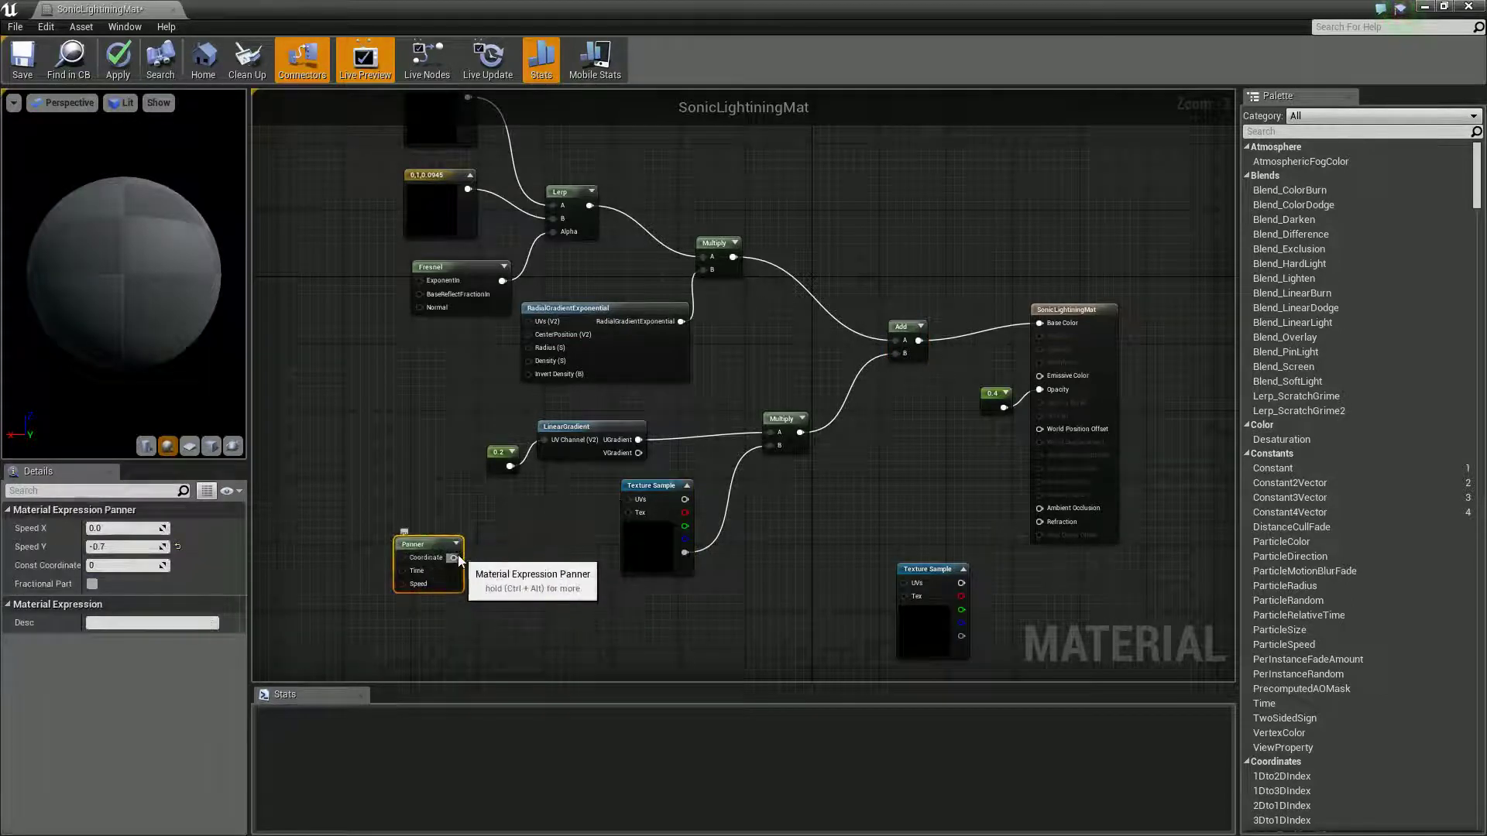
{"action": "left_click", "coordinate": [658, 489]}
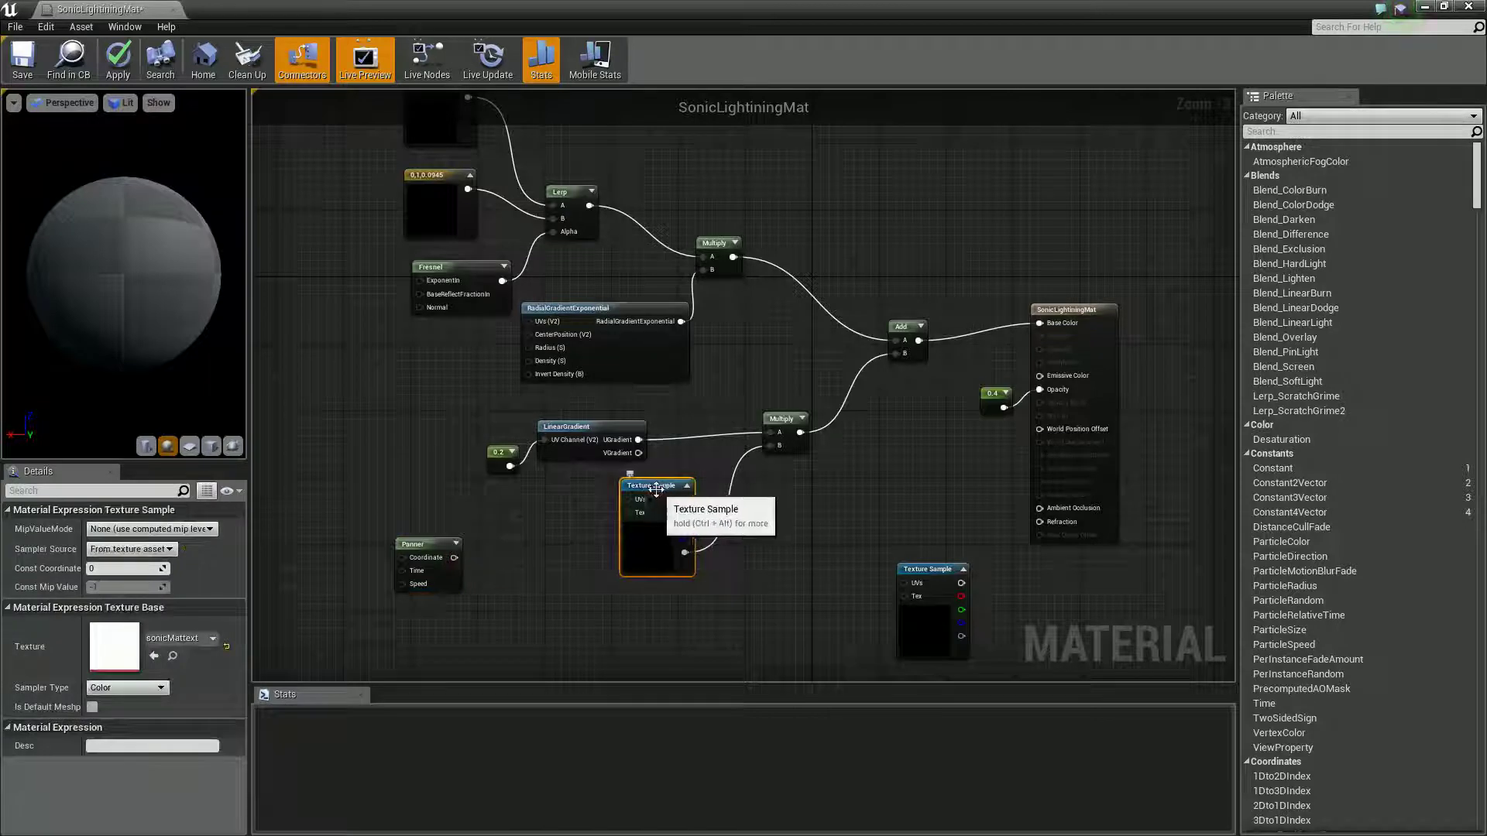
{"action": "key", "text": "Delete"}
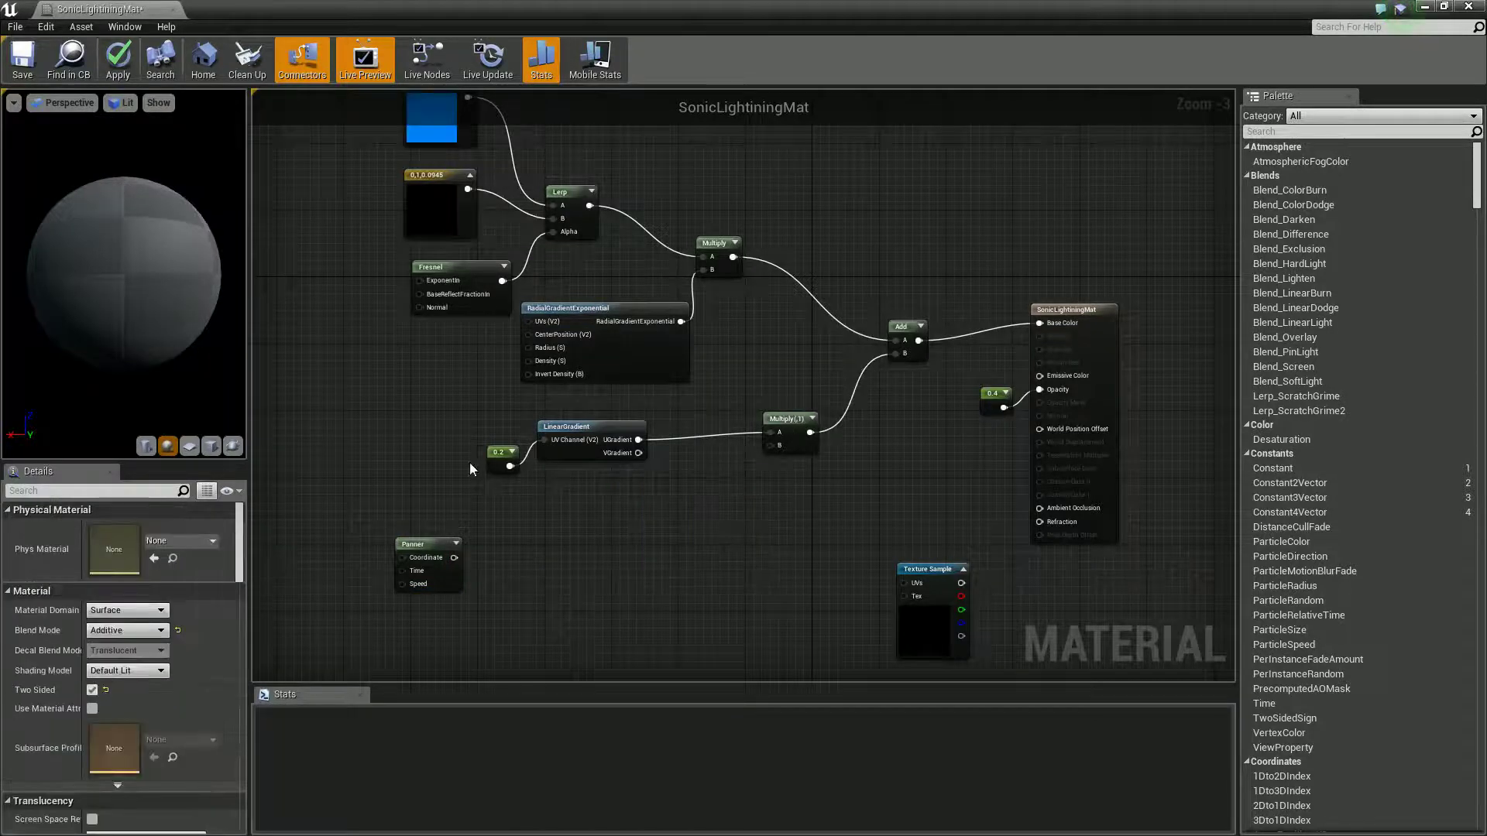
Delete the LinearGradient node with its 0.2 constant and the Multiply node feeding the Add node's B input
{"action": "left_click_drag", "start_coordinate": [565, 467], "coordinate": [651, 422]}
{"action": "key", "text": "Delete"}
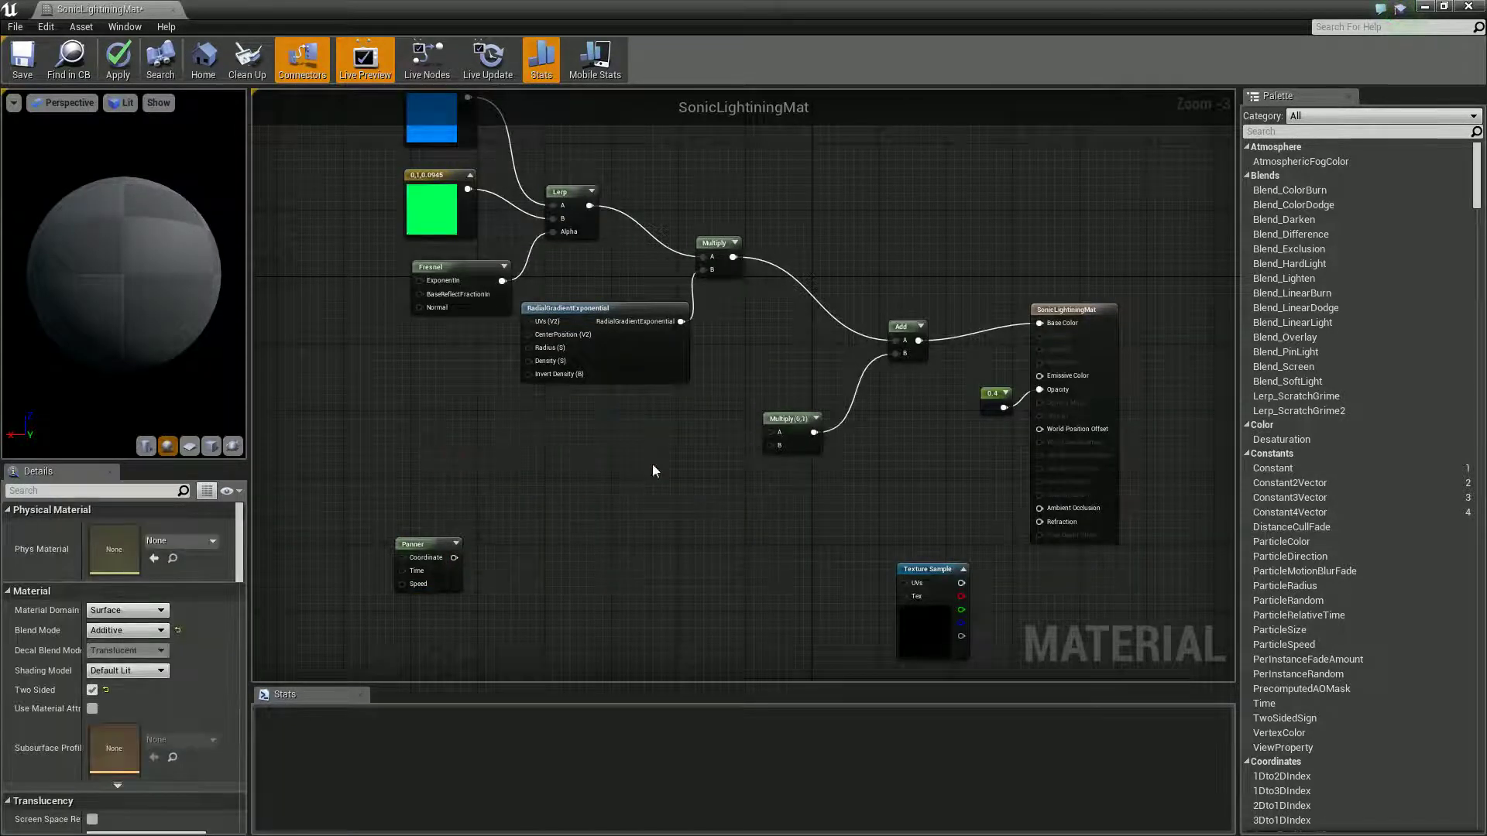
{"action": "left_click", "coordinate": [776, 425]}
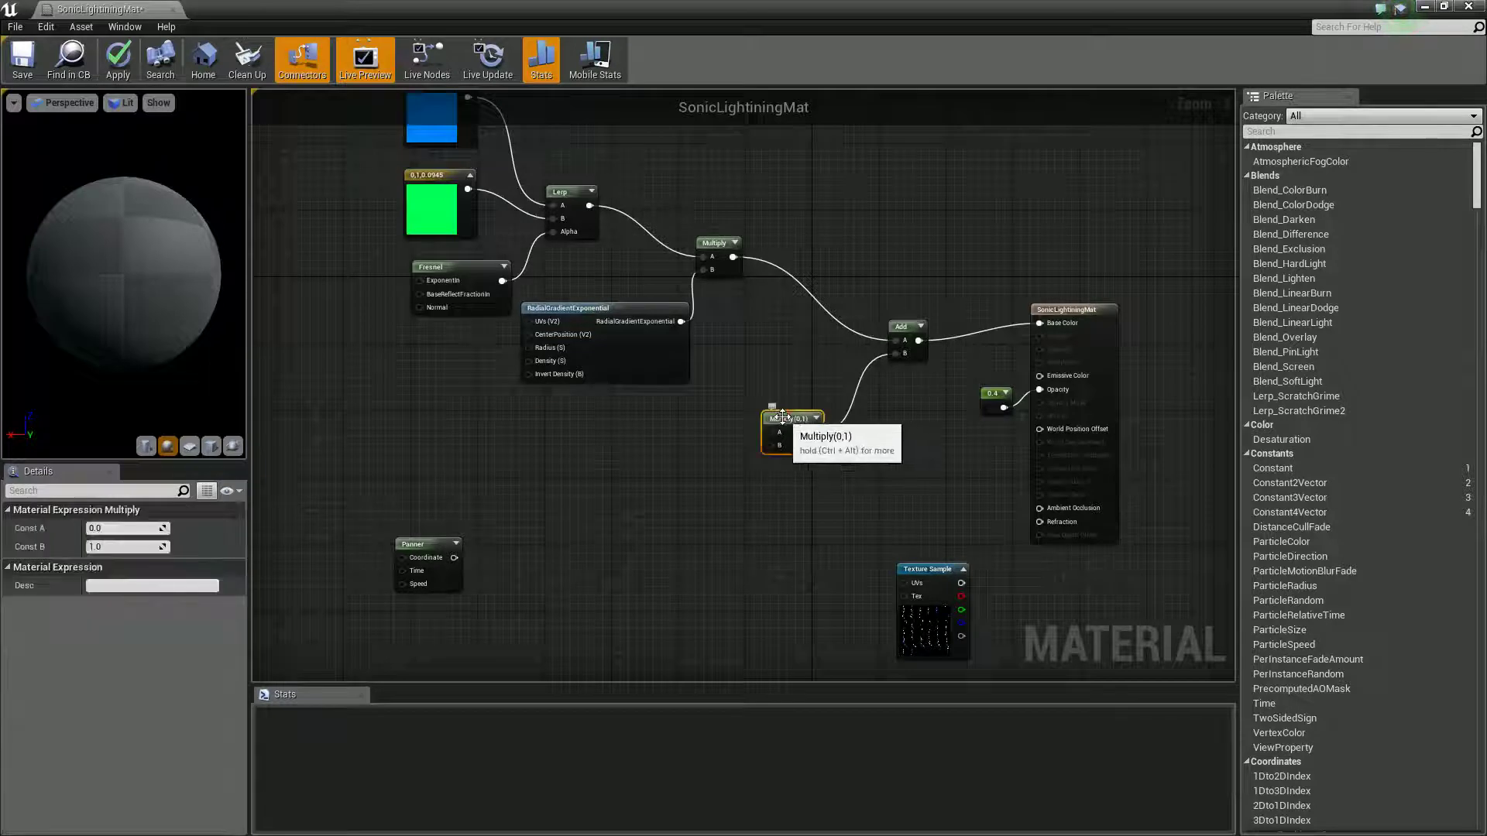
{"action": "key", "text": "Delete"}
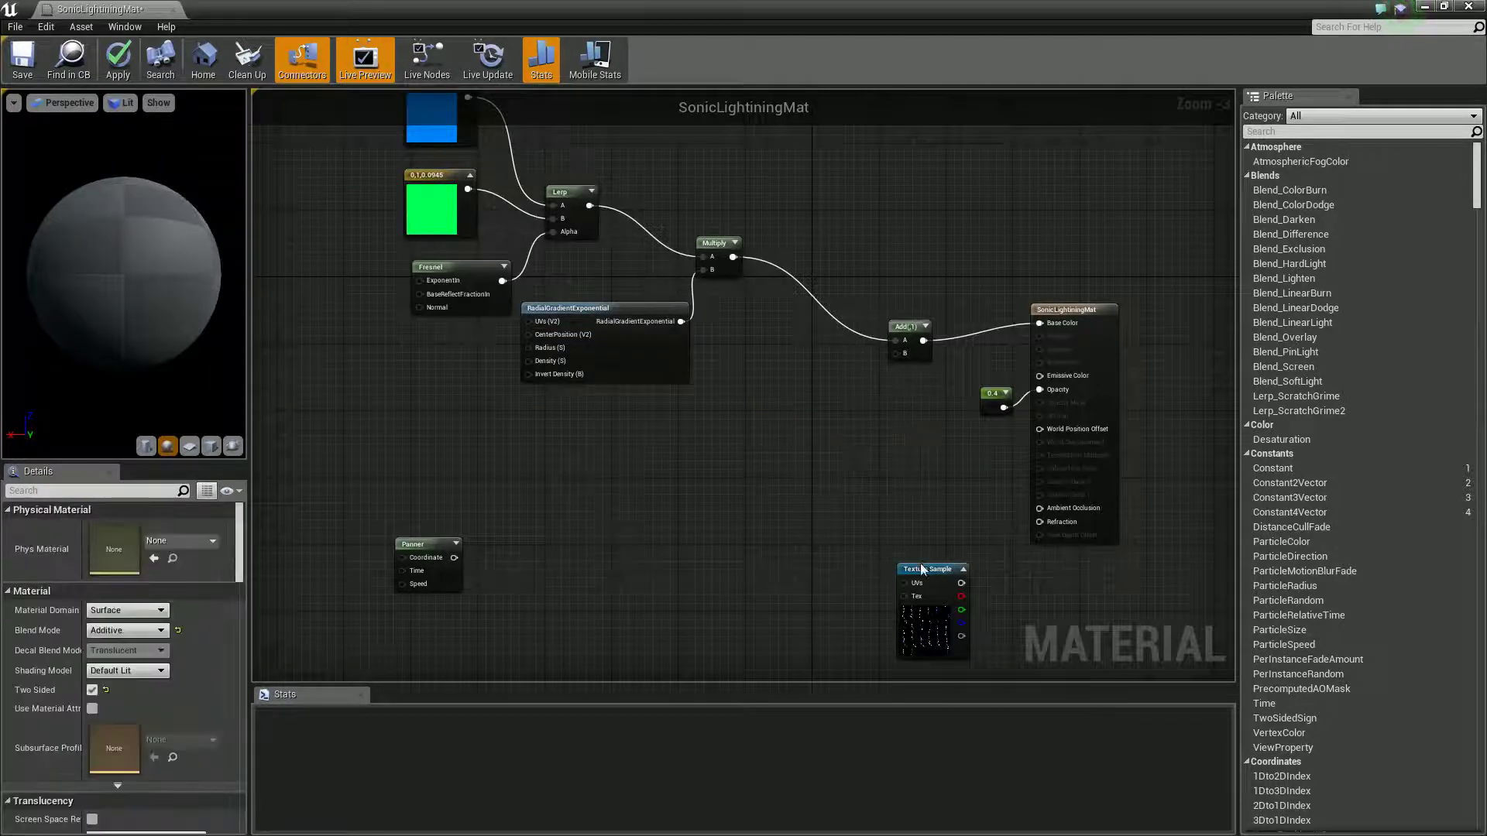
Move the lightiningsprites Texture Sample closer to the Panner and add a FlipBook node beside it
{"action": "left_click_drag", "start_coordinate": [922, 569], "coordinate": [696, 510]}
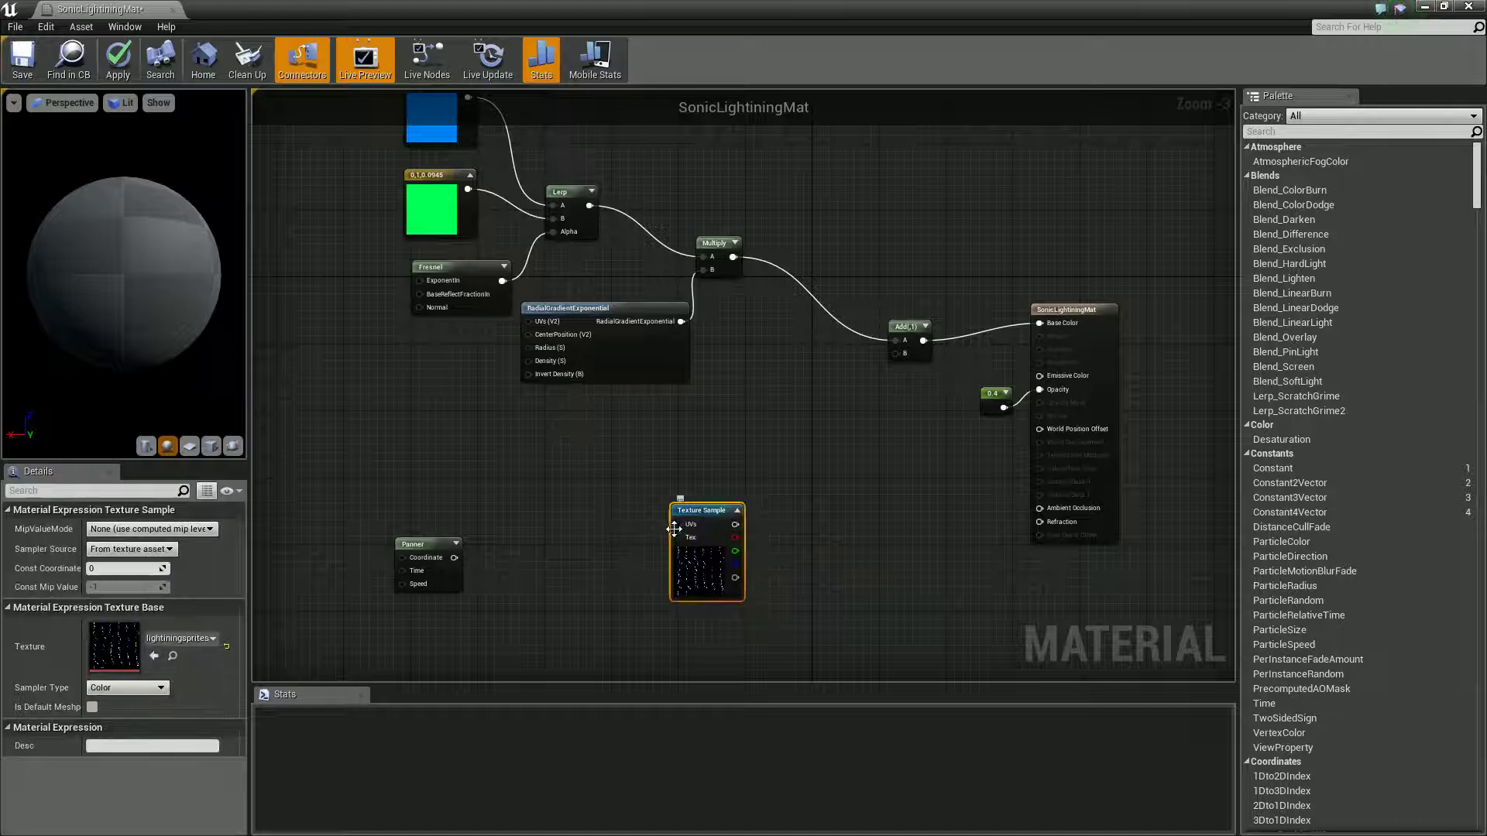
{"action": "right_click", "coordinate": [610, 538]}
{"action": "type", "text": "fl"}
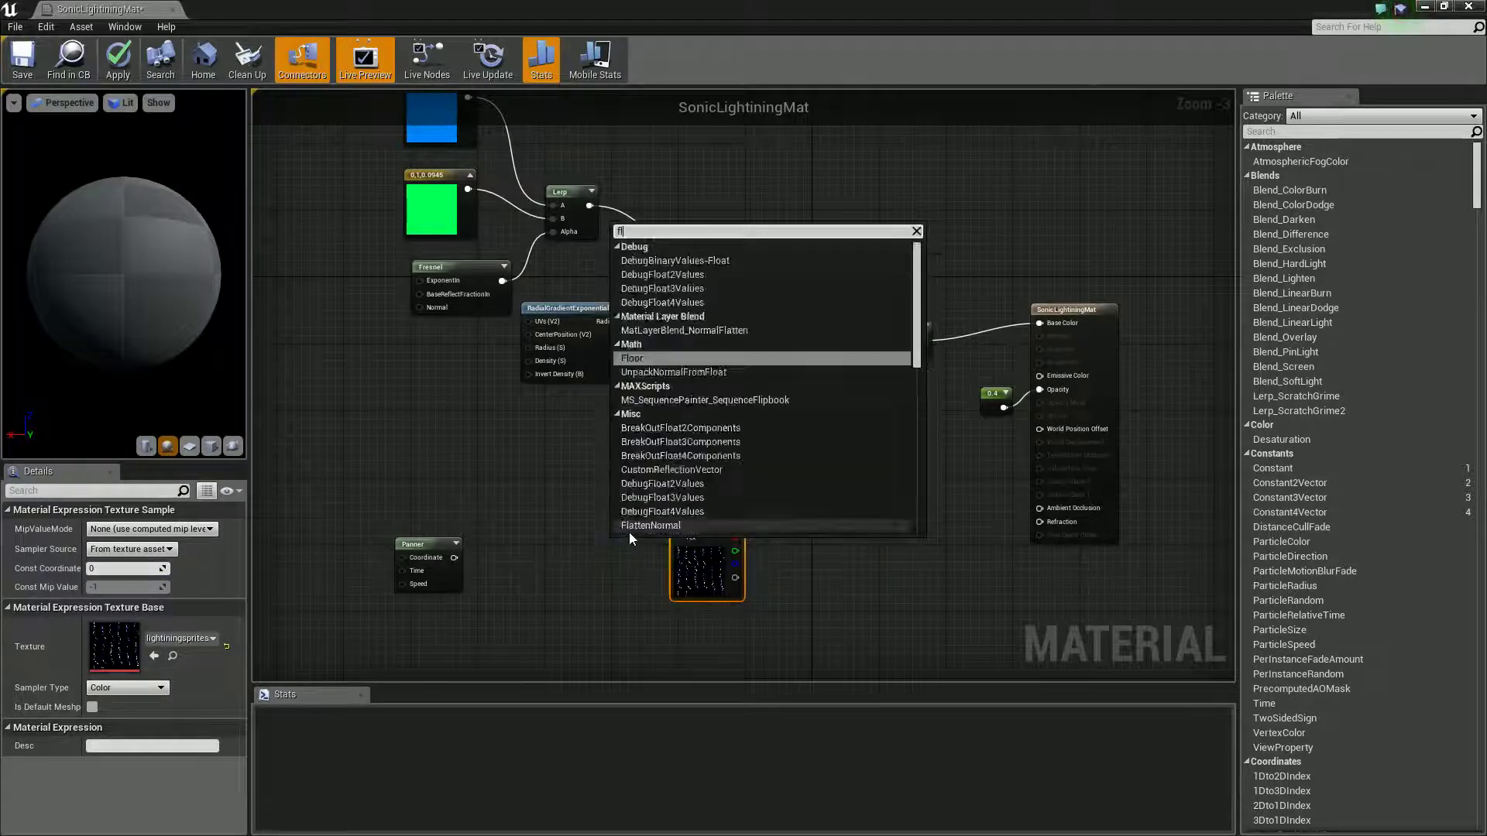
{"action": "type", "text": "ipb"}
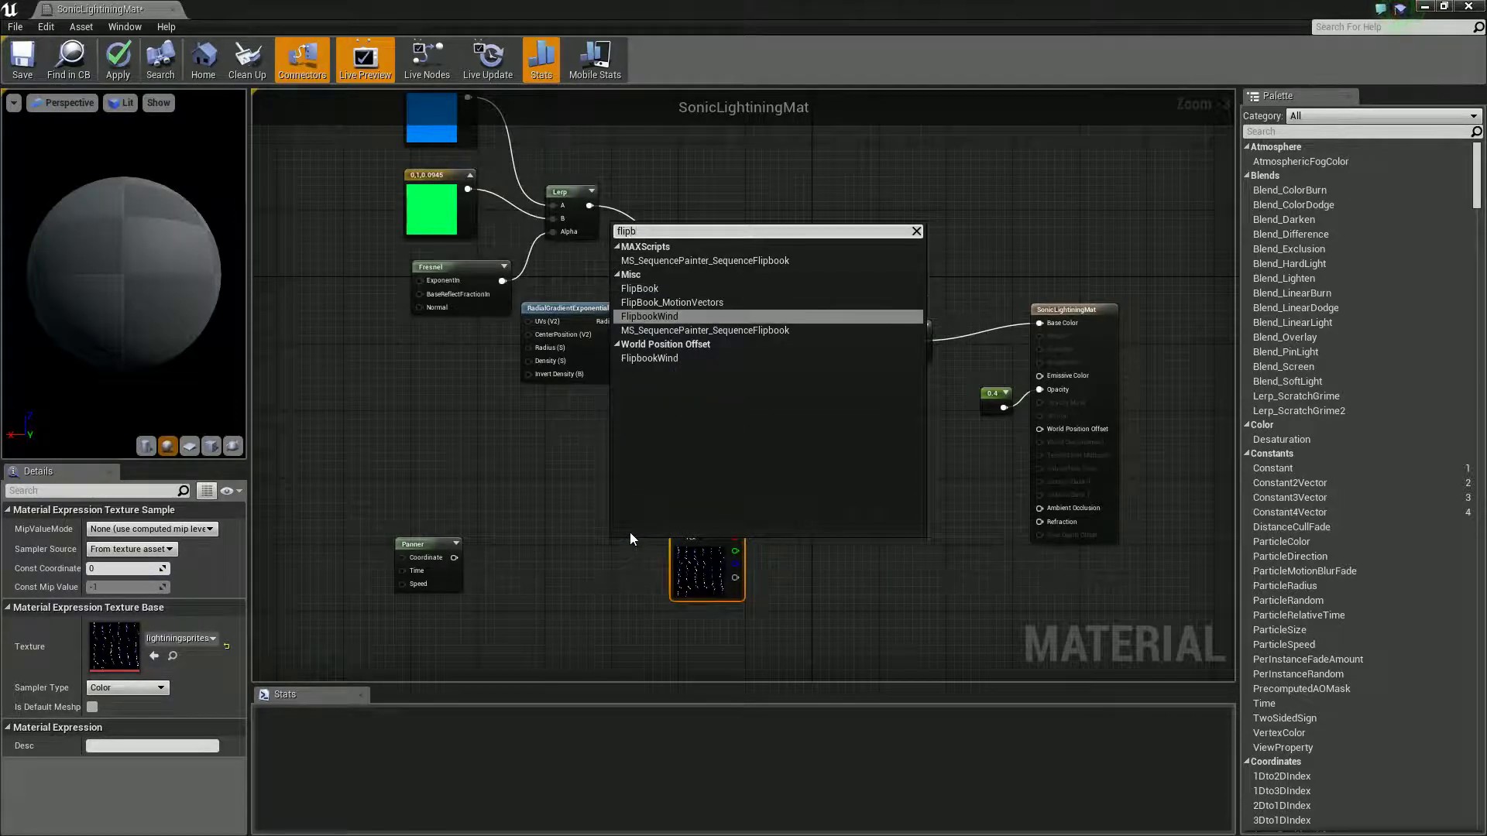
{"action": "left_click", "coordinate": [670, 292]}
{"action": "scroll", "coordinate": [694, 525], "scroll_direction": "up", "scroll_amount": 3}
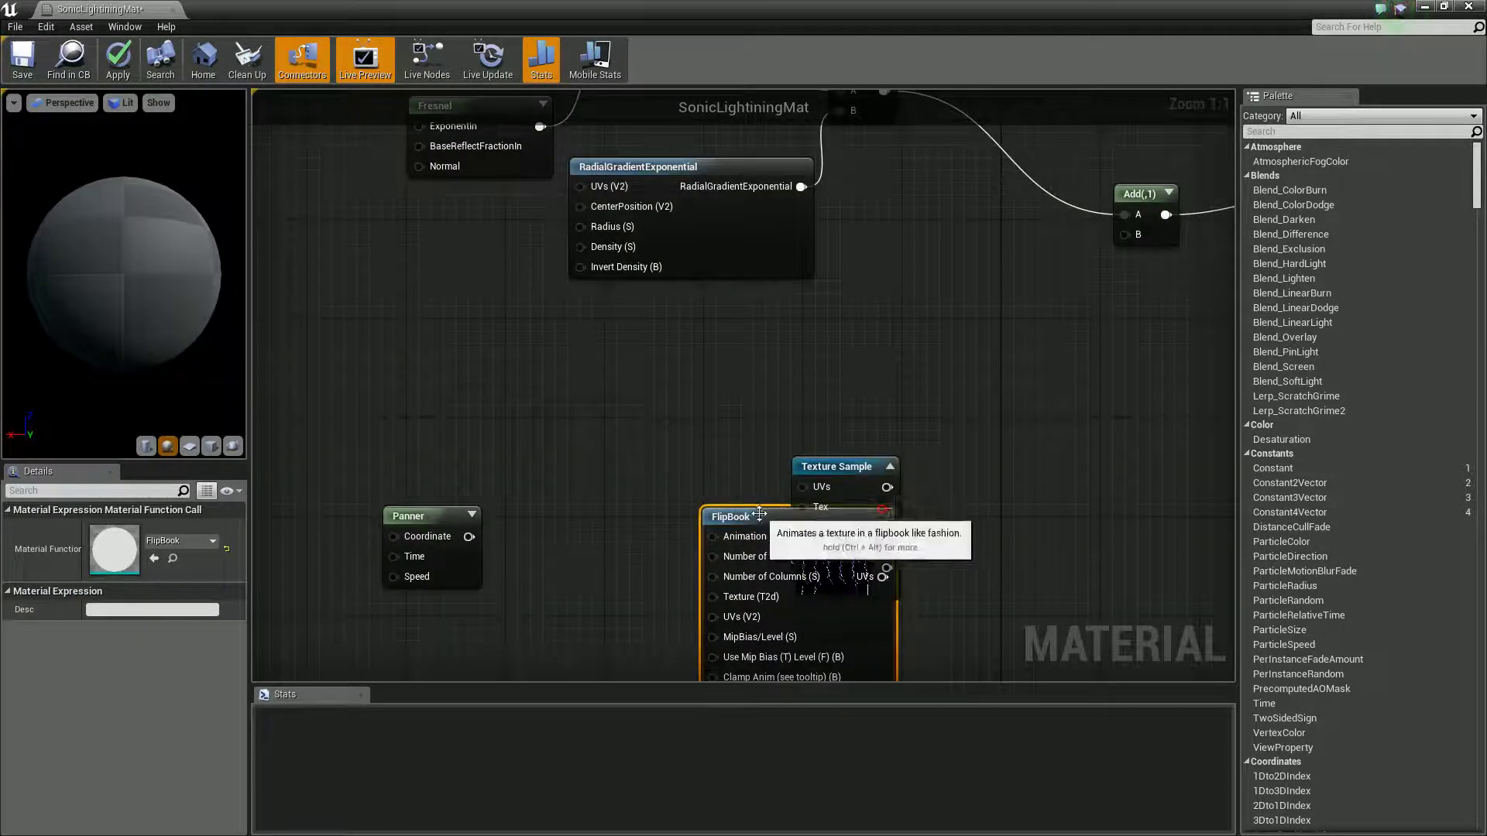
Space out the FlipBook and Texture Sample nodes and connect the FlipBook's UVs output to the Texture Sample's UVs
{"action": "left_click_drag", "start_coordinate": [779, 511], "coordinate": [645, 484]}
{"action": "left_click_drag", "start_coordinate": [823, 471], "coordinate": [902, 447]}
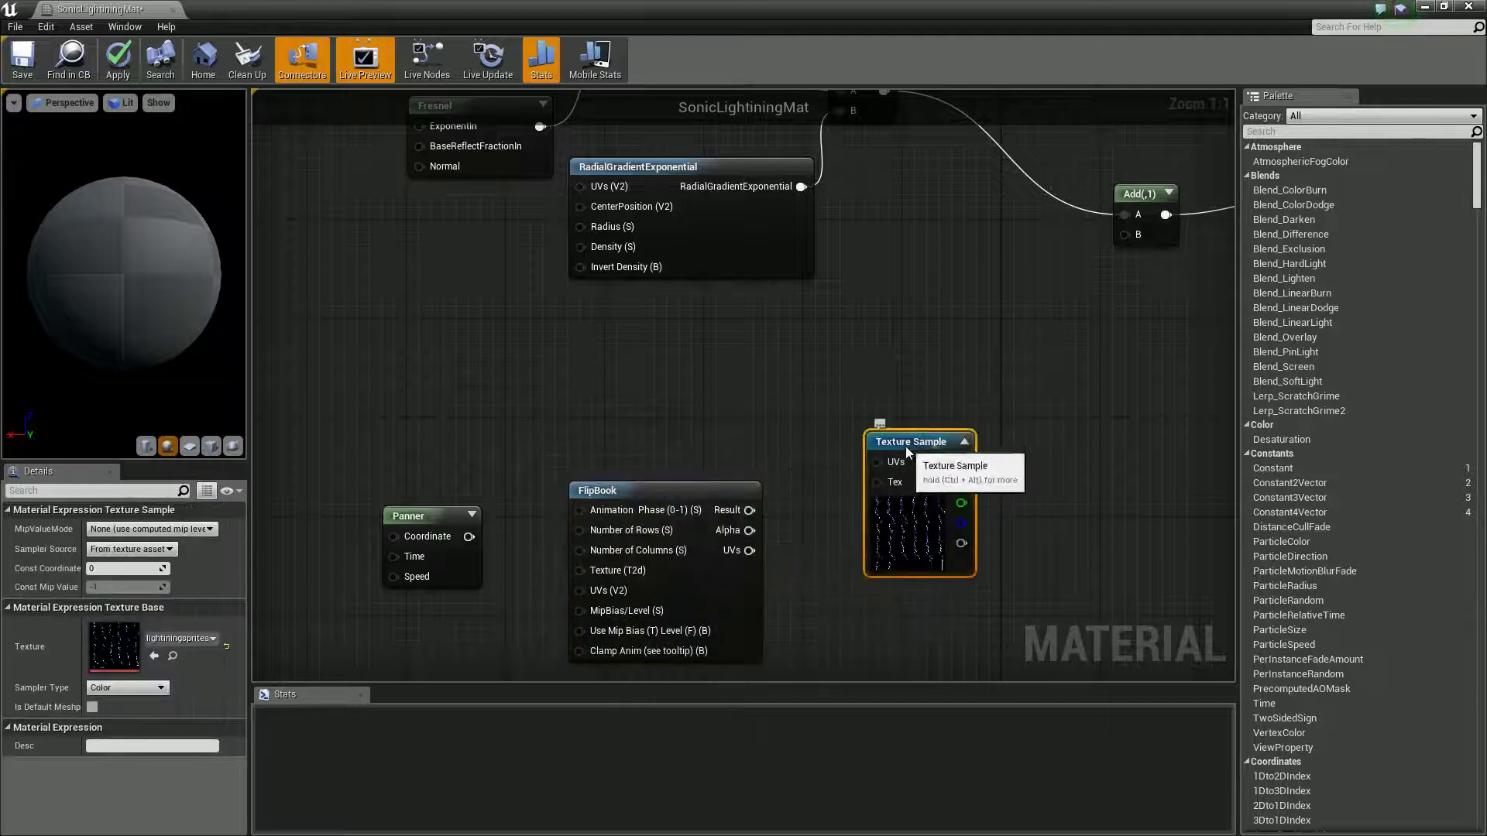
{"action": "mouse_move", "coordinate": [671, 496]}
{"action": "left_mouse_down"}
{"action": "mouse_move", "coordinate": [715, 492]}
{"action": "mouse_move", "coordinate": [696, 494]}
{"action": "left_mouse_up"}
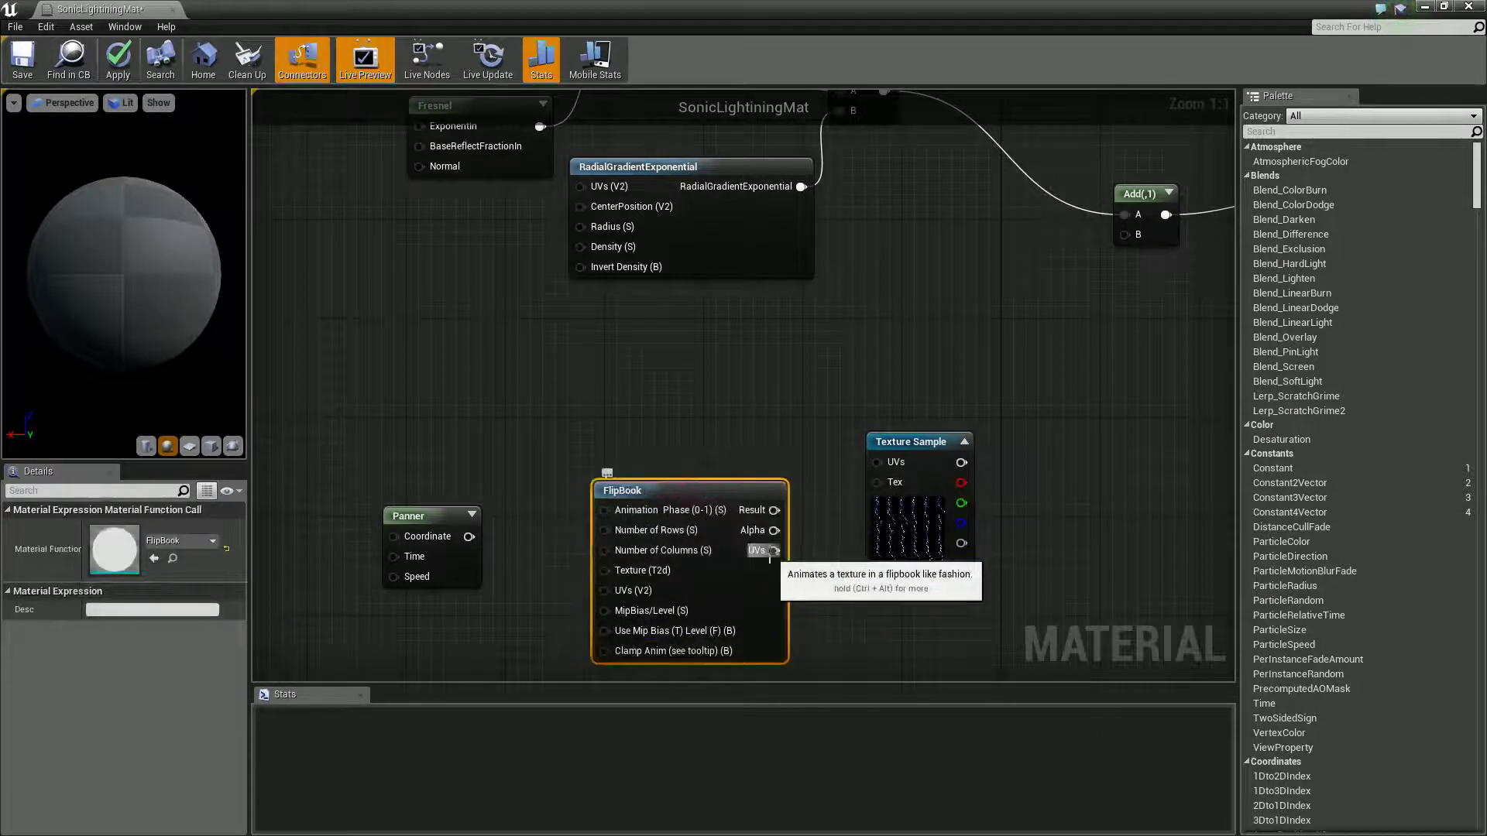
{"action": "left_click_drag", "start_coordinate": [774, 551], "coordinate": [871, 495]}
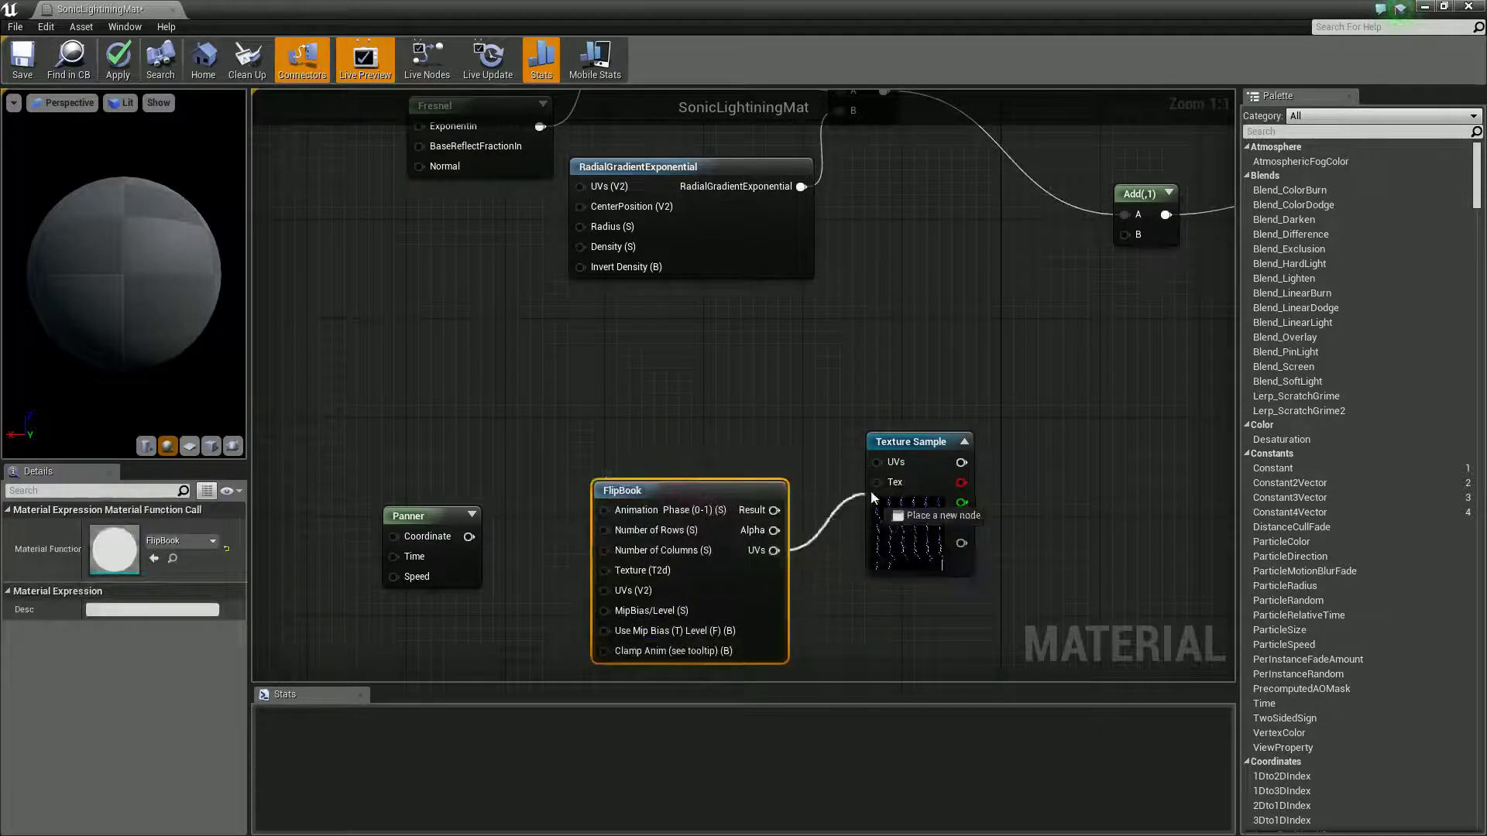
Start previewing the Texture Sample node and set the preview mesh to a cube
{"action": "right_click", "coordinate": [894, 448]}
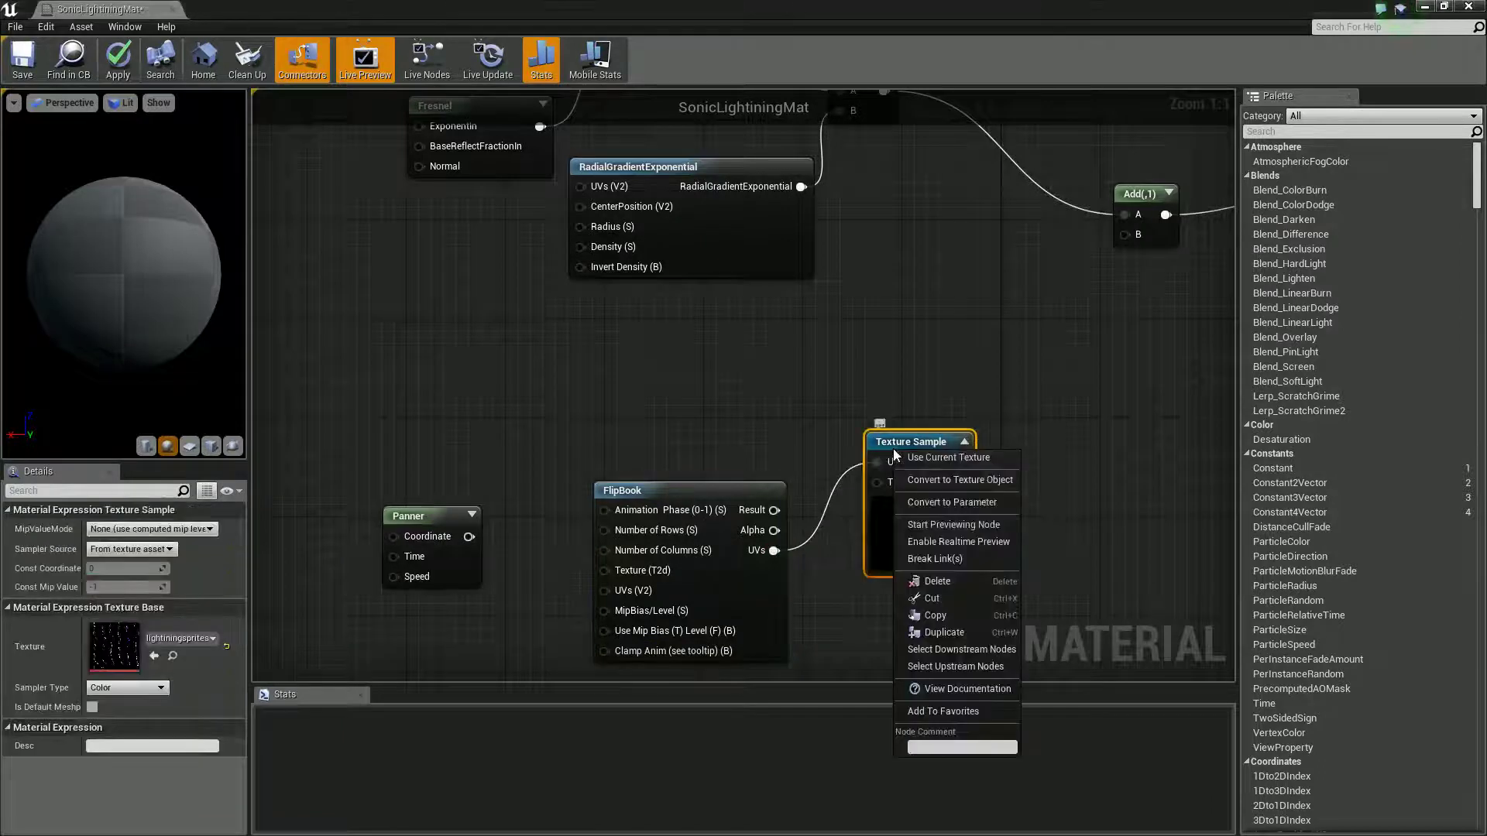
{"action": "left_click", "coordinate": [946, 524]}
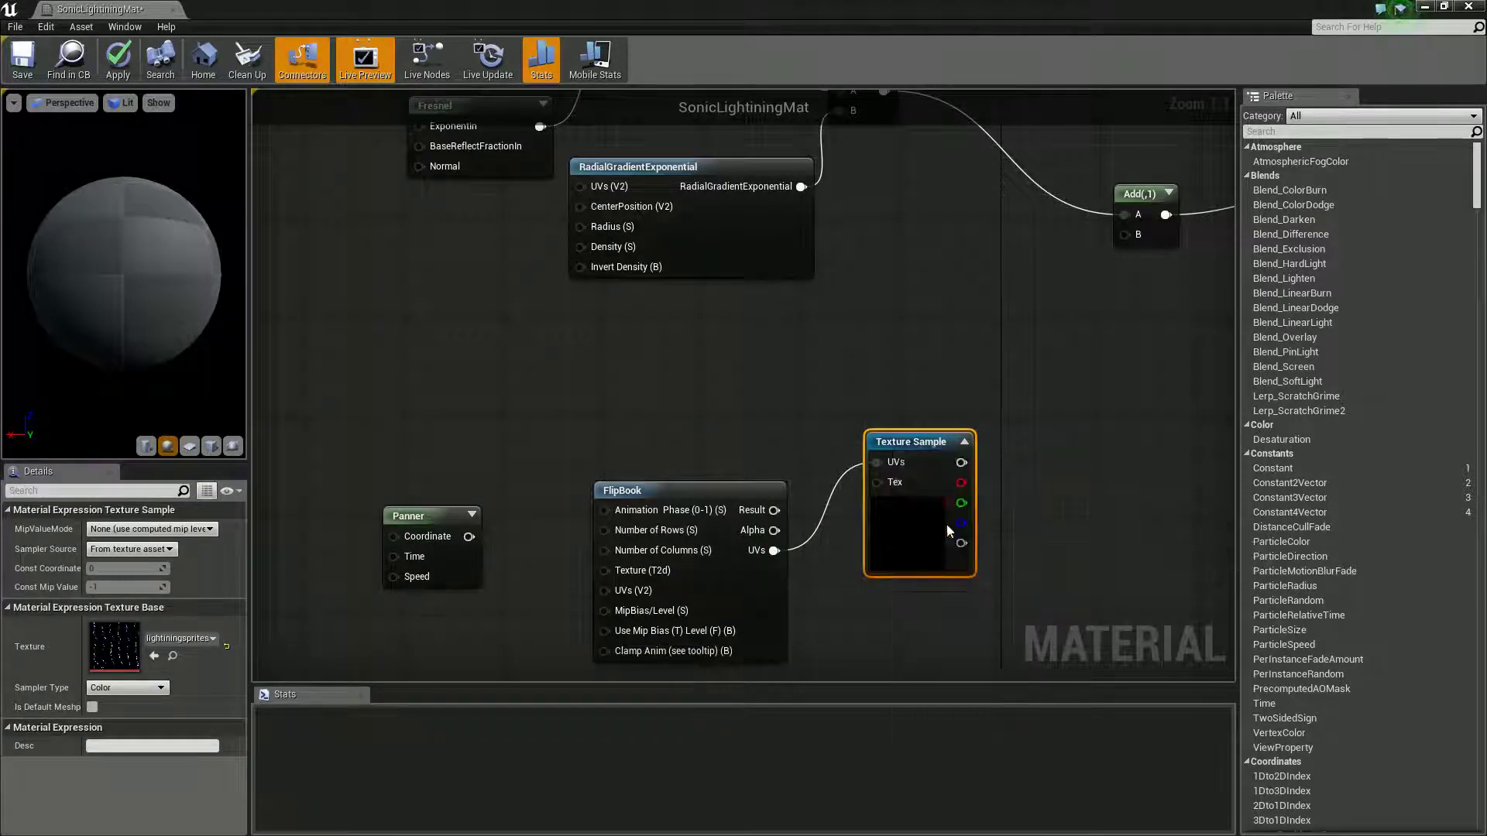
{"action": "left_click", "coordinate": [190, 447]}
{"action": "left_click", "coordinate": [210, 447]}
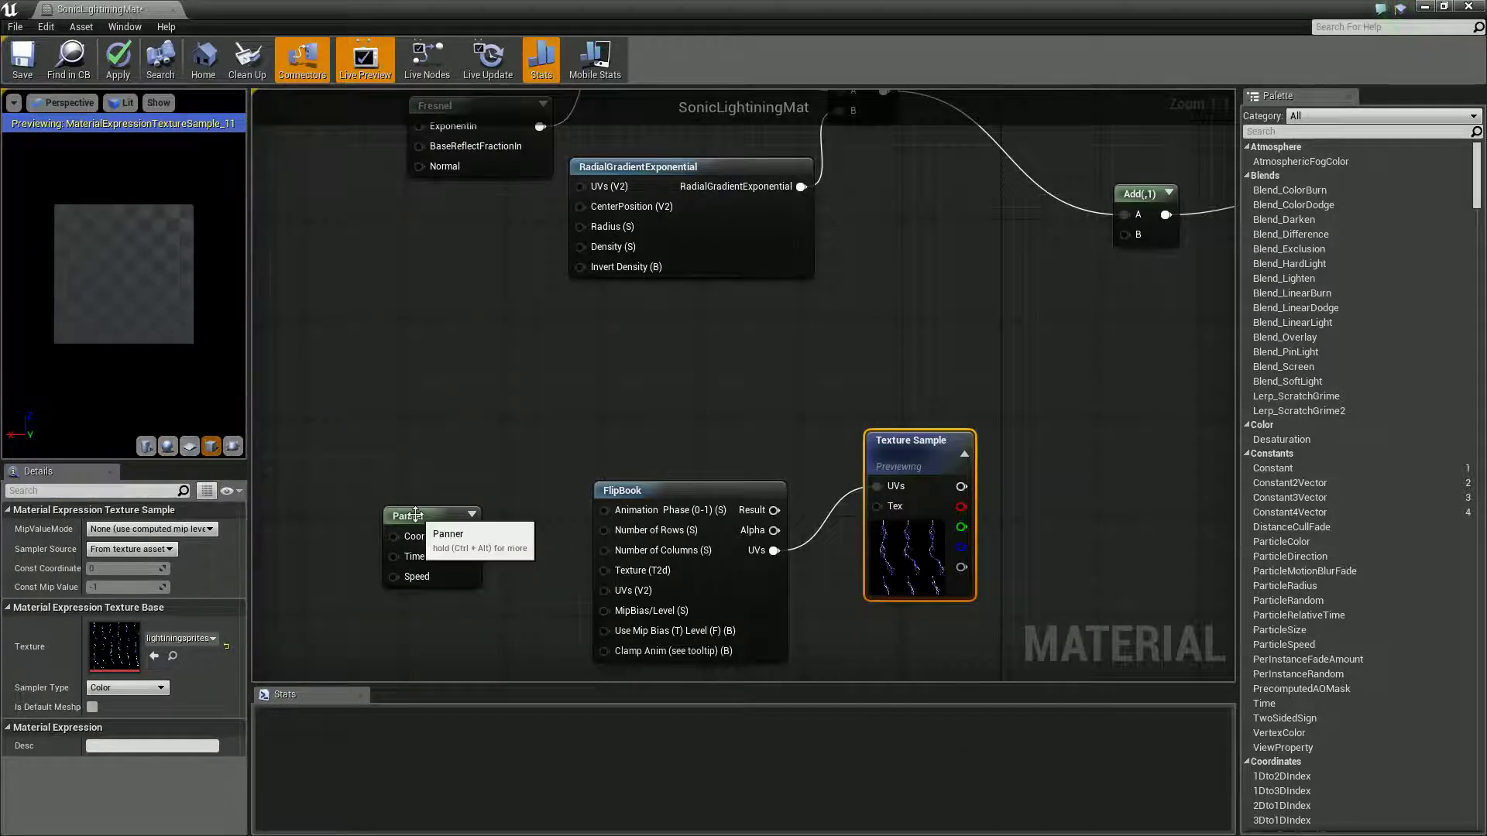
Move the Panner up and out of the way and add two Constant nodes below it
{"action": "left_click_drag", "start_coordinate": [422, 538], "coordinate": [395, 488]}
{"action": "left_click", "coordinate": [477, 617]}
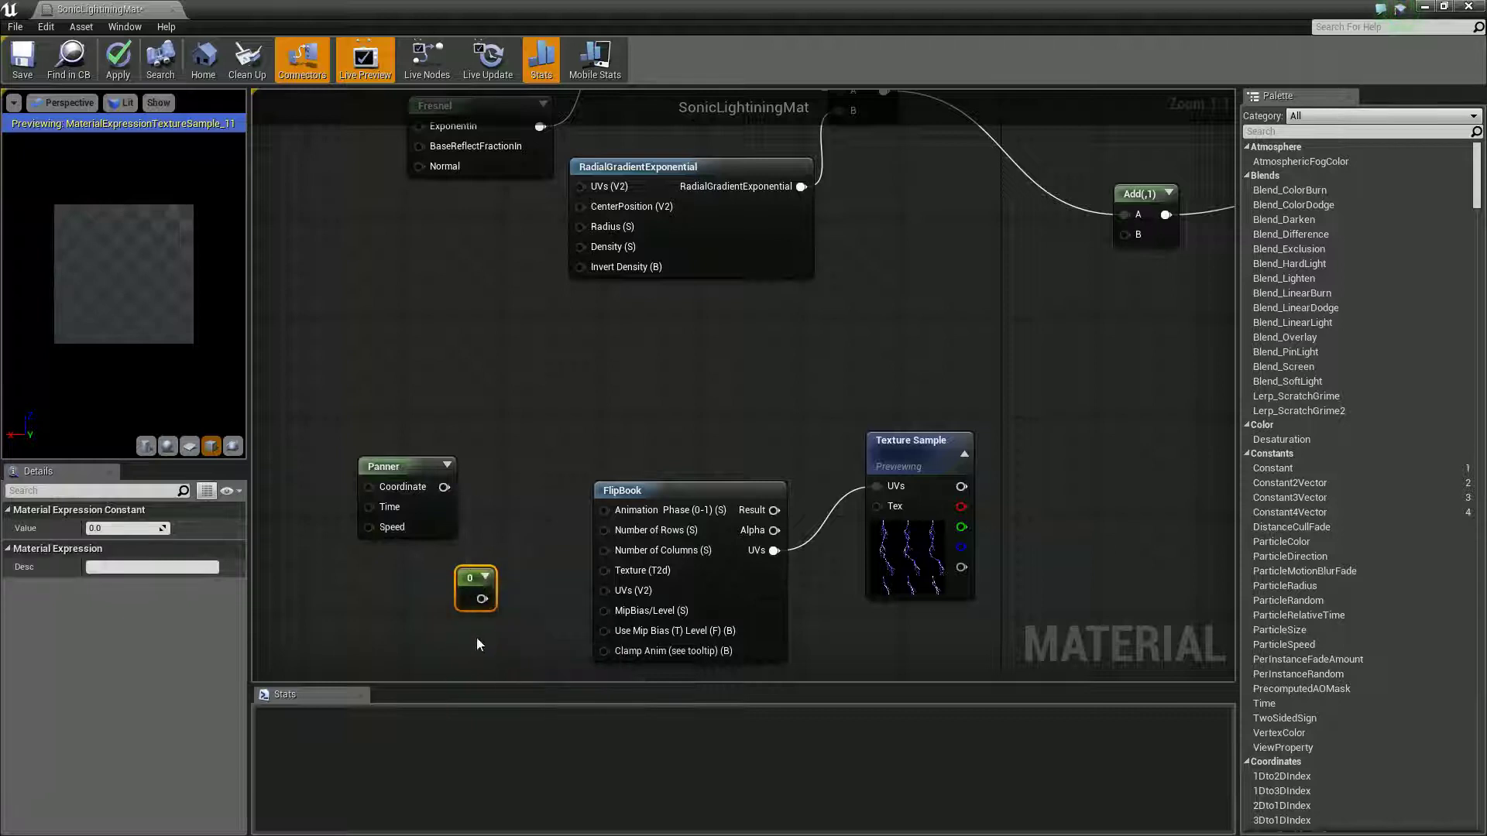
{"action": "left_click", "coordinate": [477, 640]}
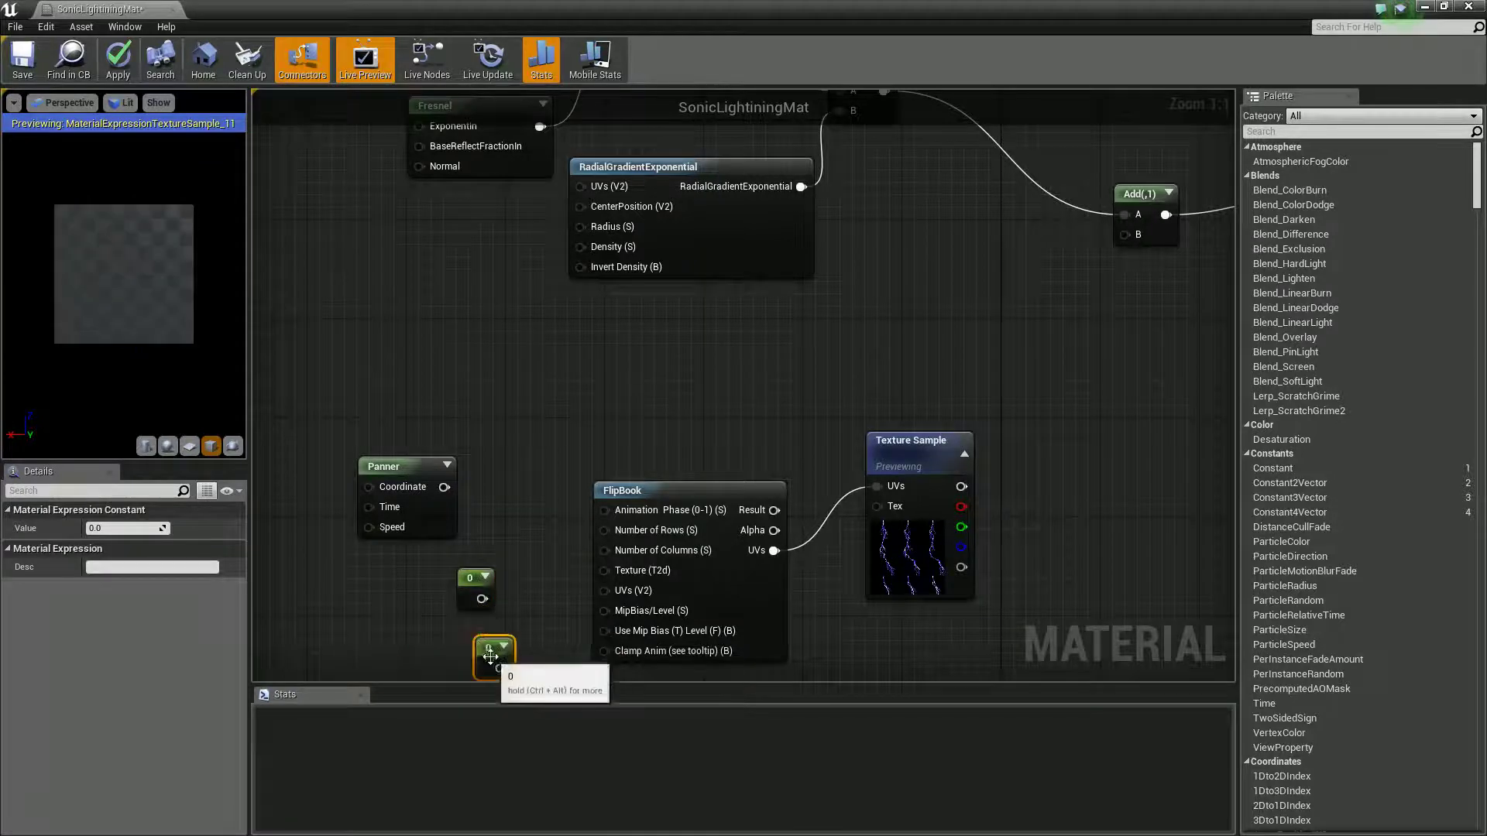
Open the lightiningsprites texture, examine the whole sheet for its column count, and return to the SonicLightiningMat graph
{"action": "left_click", "coordinate": [883, 558]}
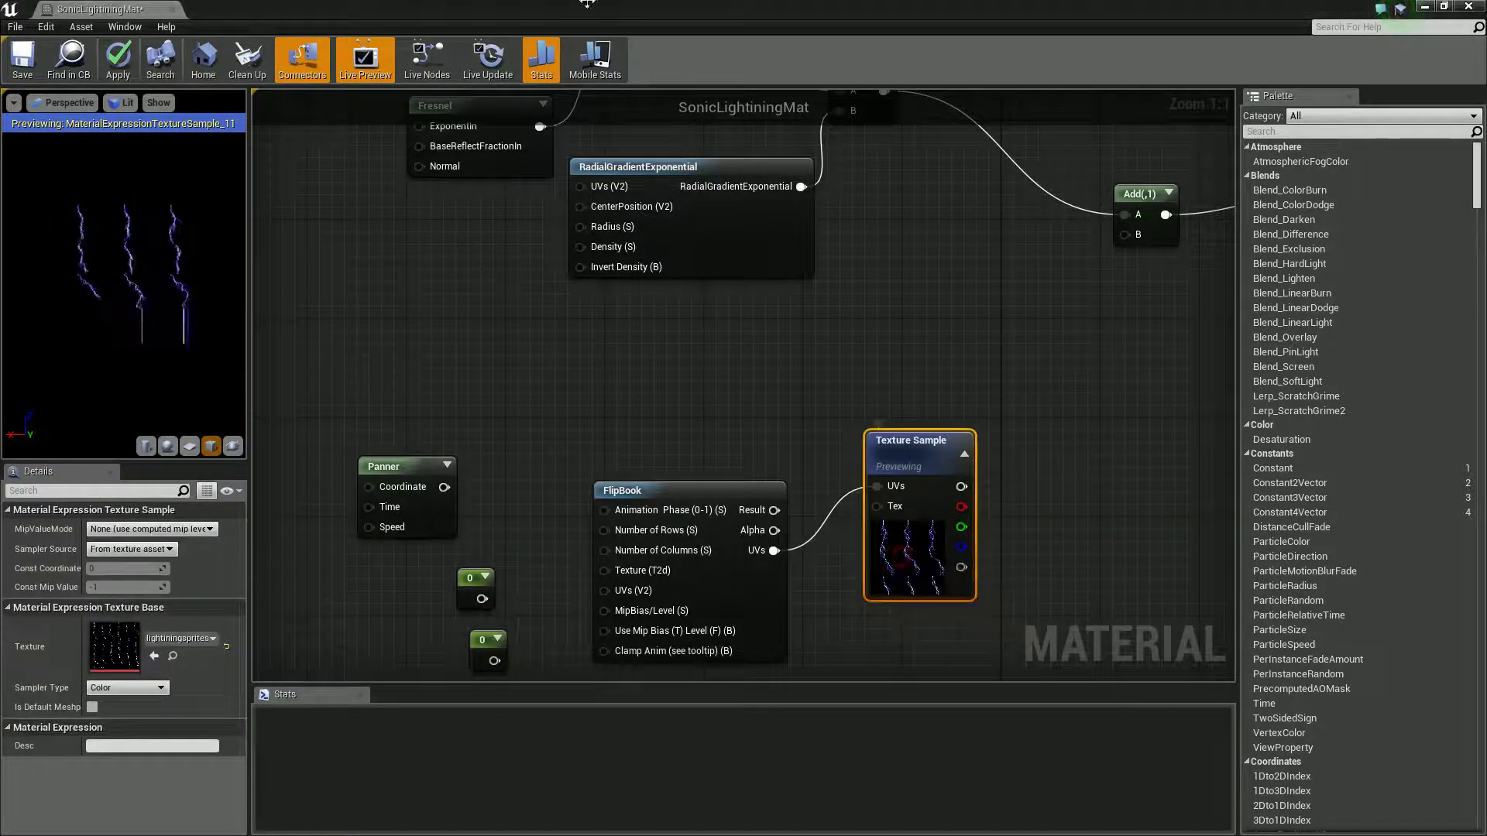
{"action": "left_click_drag", "start_coordinate": [587, 3], "coordinate": [997, 86]}
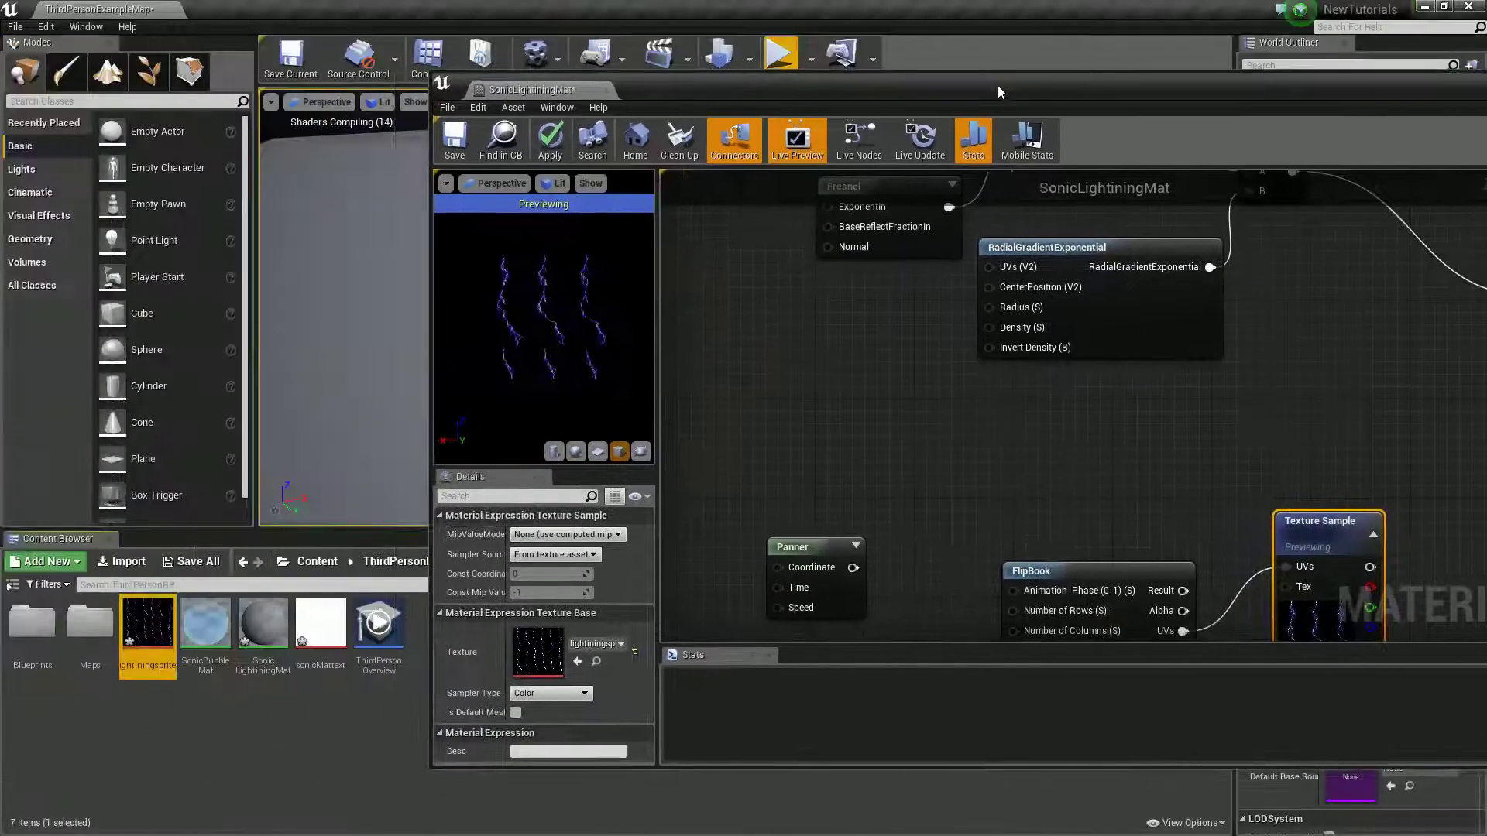
{"action": "double_click", "coordinate": [144, 635]}
{"action": "left_click_drag", "start_coordinate": [817, 97], "coordinate": [547, 50]}
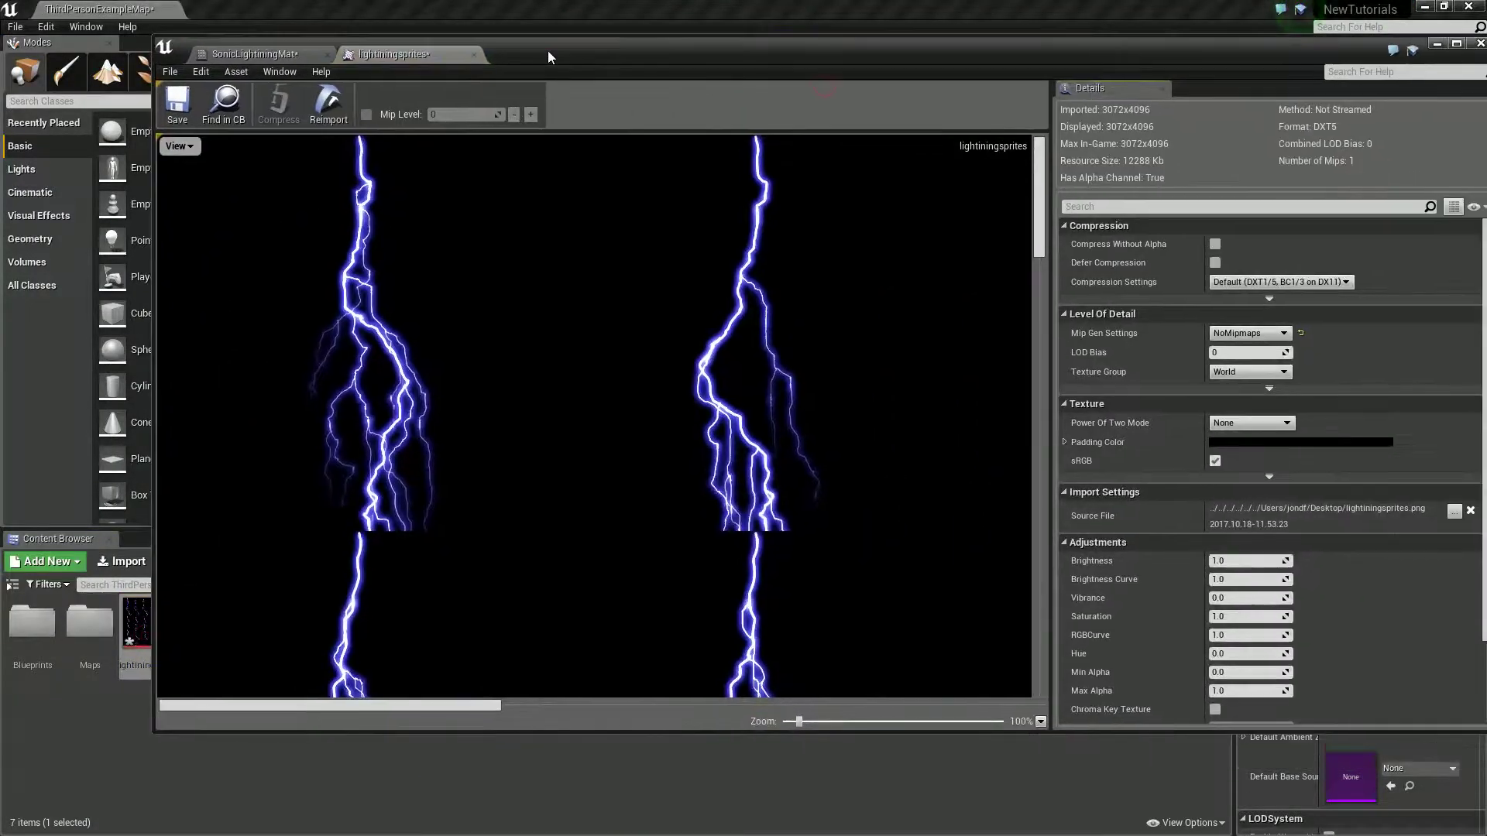
{"action": "double_click", "coordinate": [547, 49]}
{"action": "scroll", "coordinate": [563, 217], "scroll_direction": "down", "scroll_amount": 6}
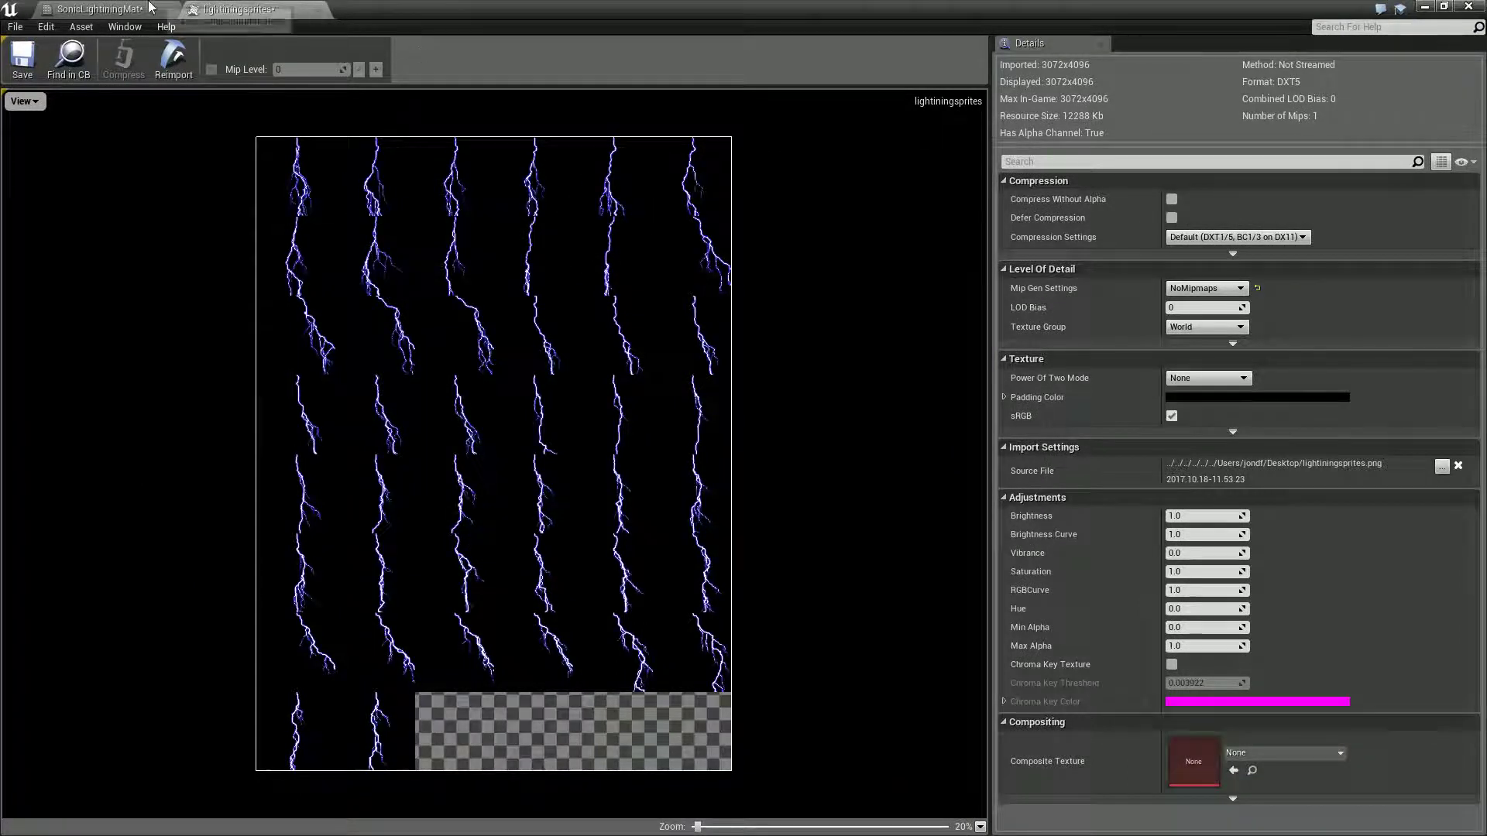
{"action": "left_click", "coordinate": [99, 8]}
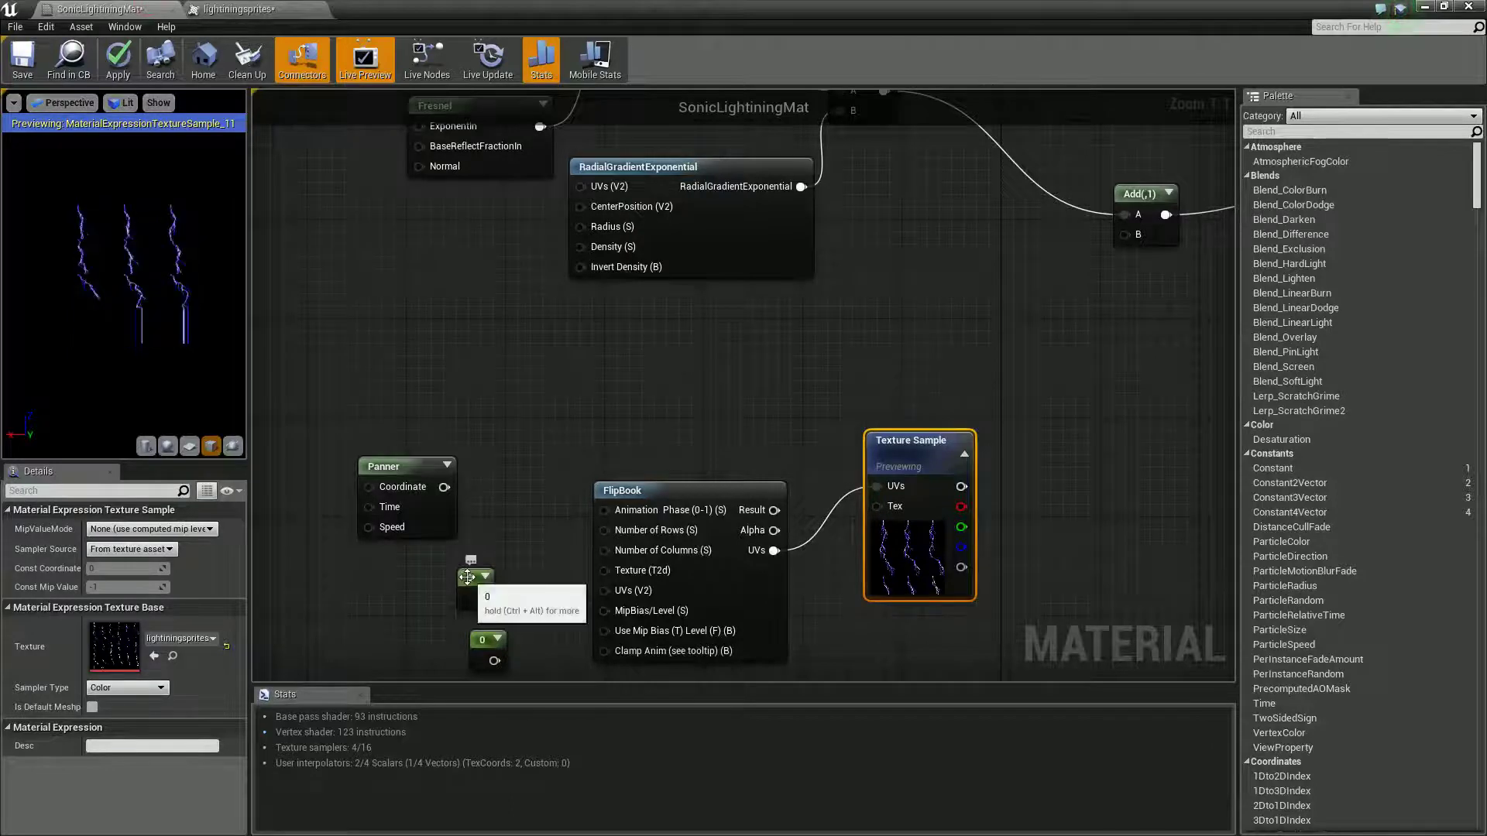
Set the lower constant to 6 and connect it to the FlipBook's Number of Columns
{"action": "left_click", "coordinate": [484, 641]}
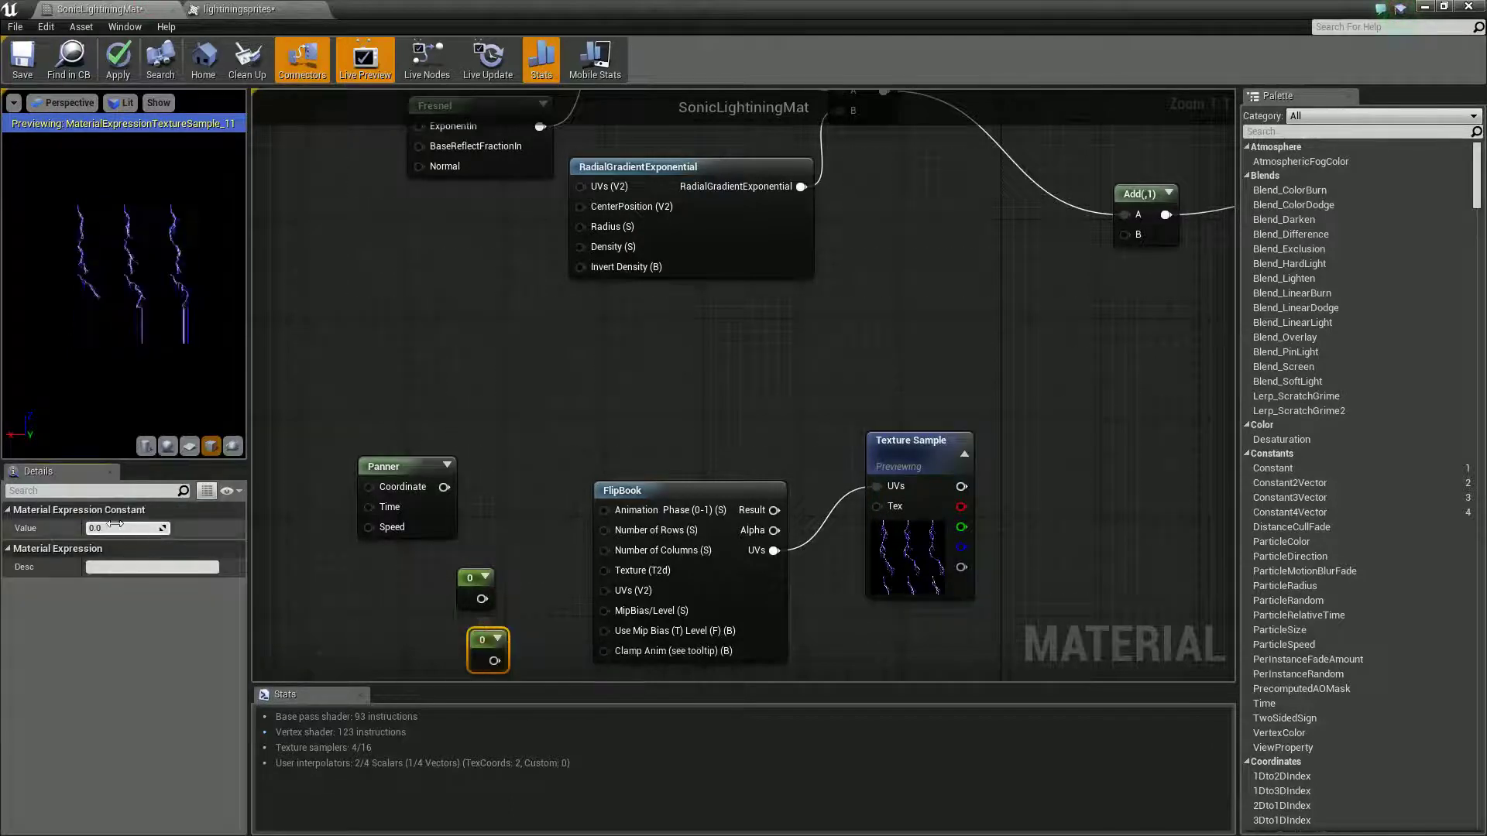
{"action": "type", "text": "6"}
{"action": "key", "text": "Return"}
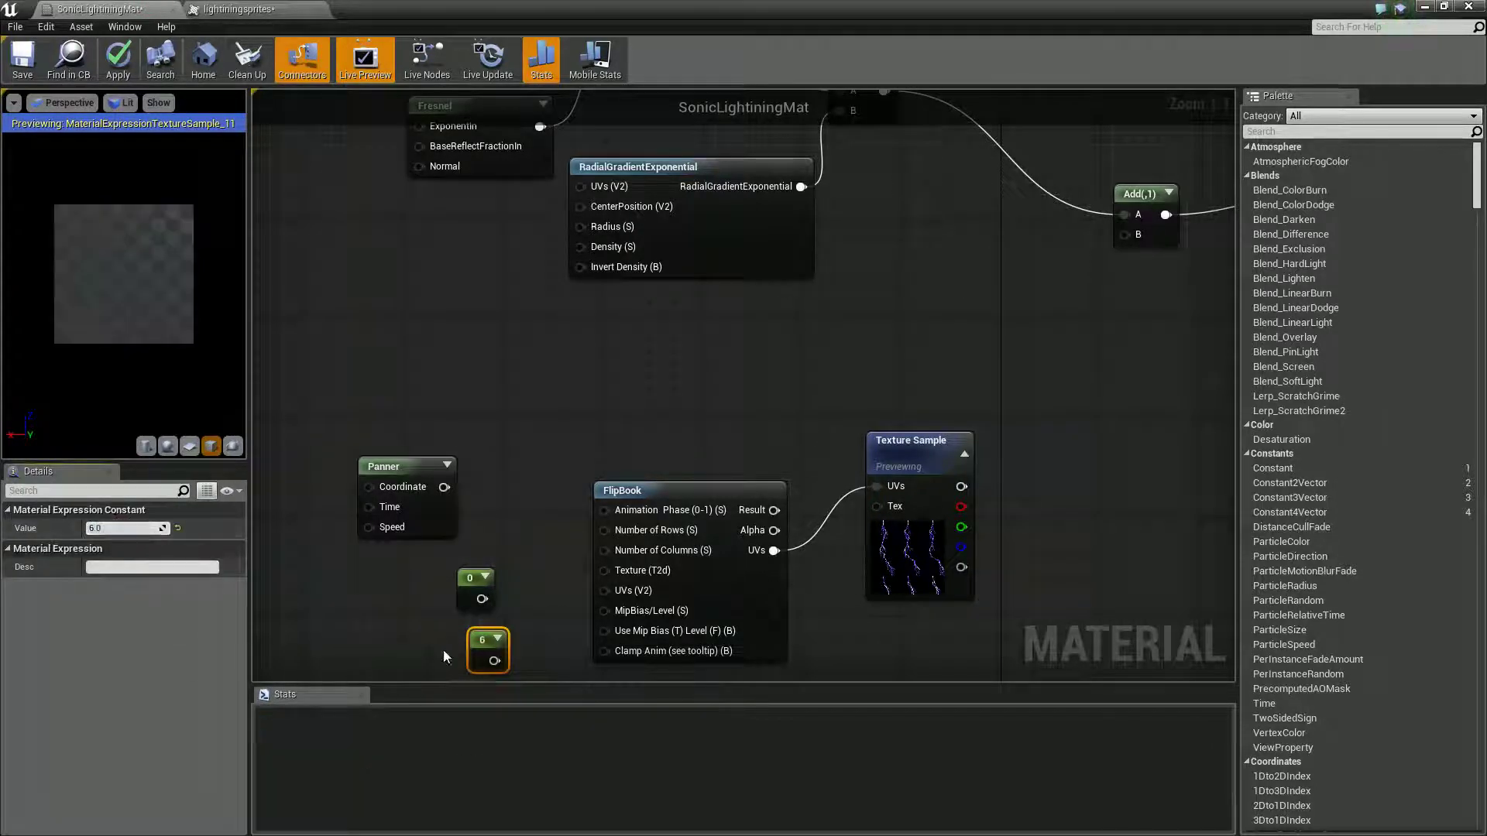
{"action": "left_click_drag", "start_coordinate": [494, 661], "coordinate": [603, 530]}
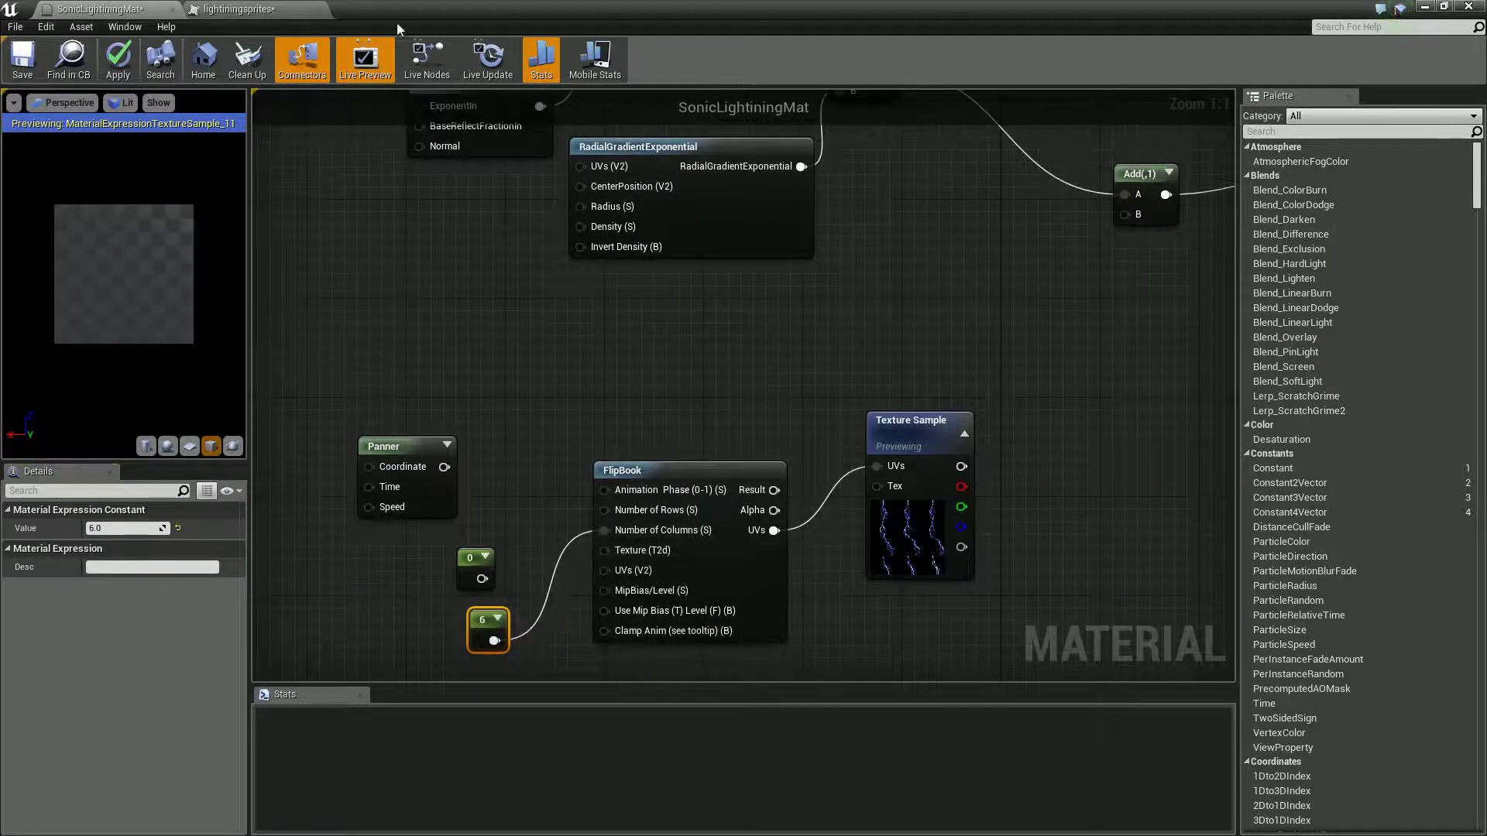
Check the rows in the lightiningsprites sheet, set the upper constant to 8, and connect it to the FlipBook's Number of Rows
{"action": "left_click", "coordinate": [255, 9]}
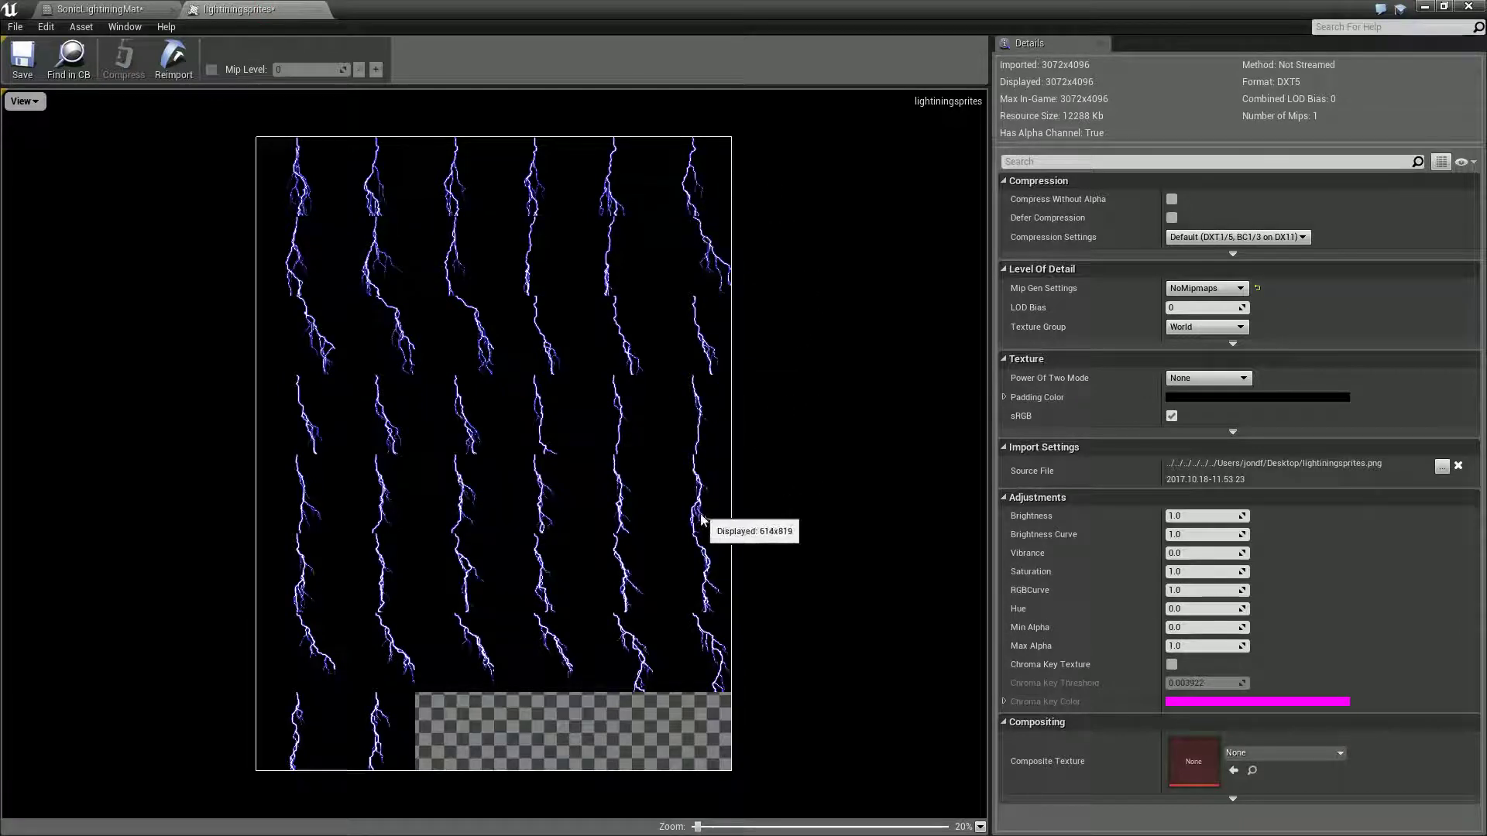
{"action": "left_click", "coordinate": [126, 9]}
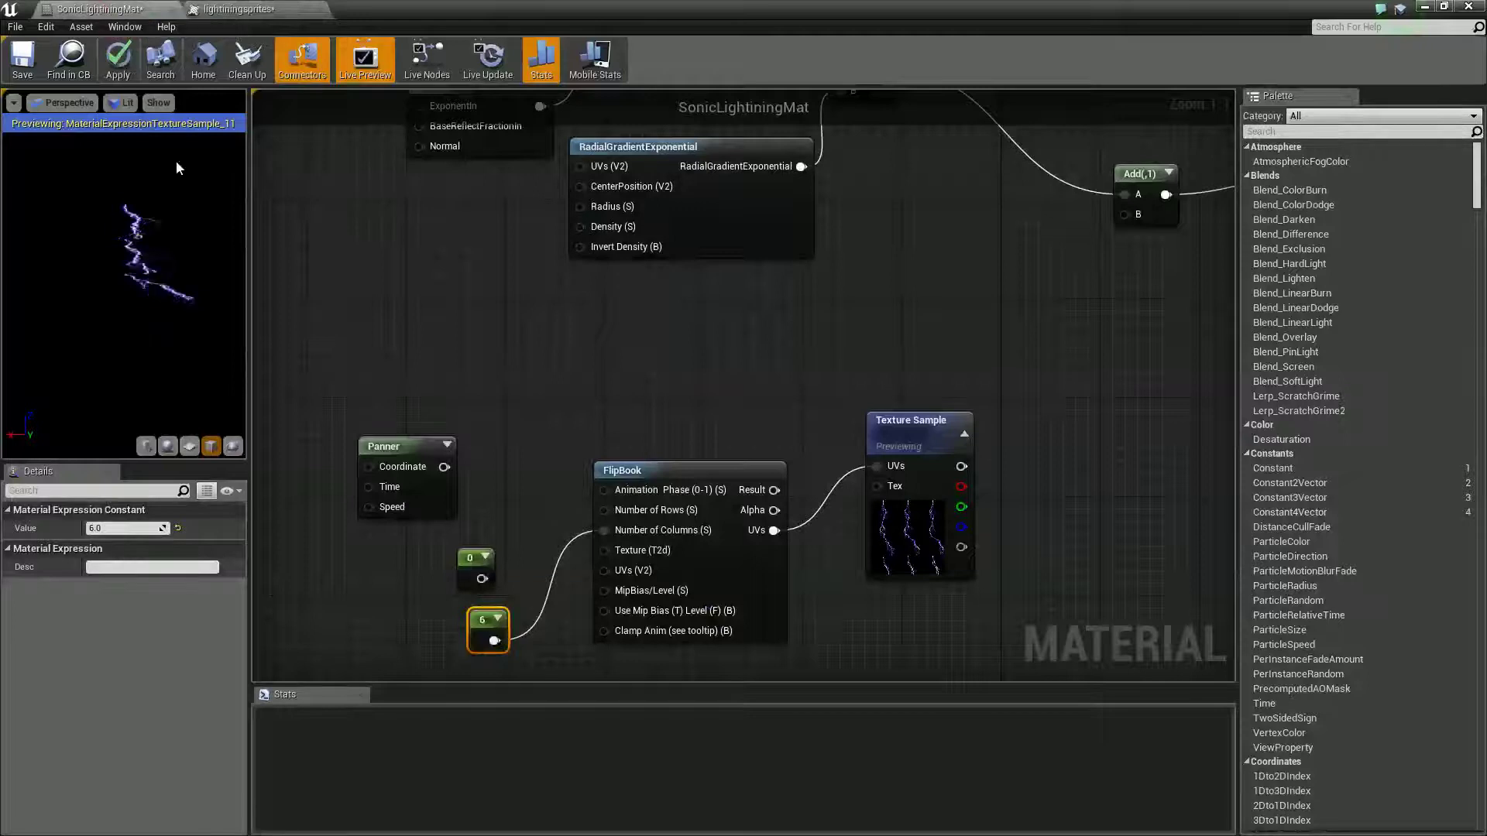
{"action": "left_click", "coordinate": [475, 569]}
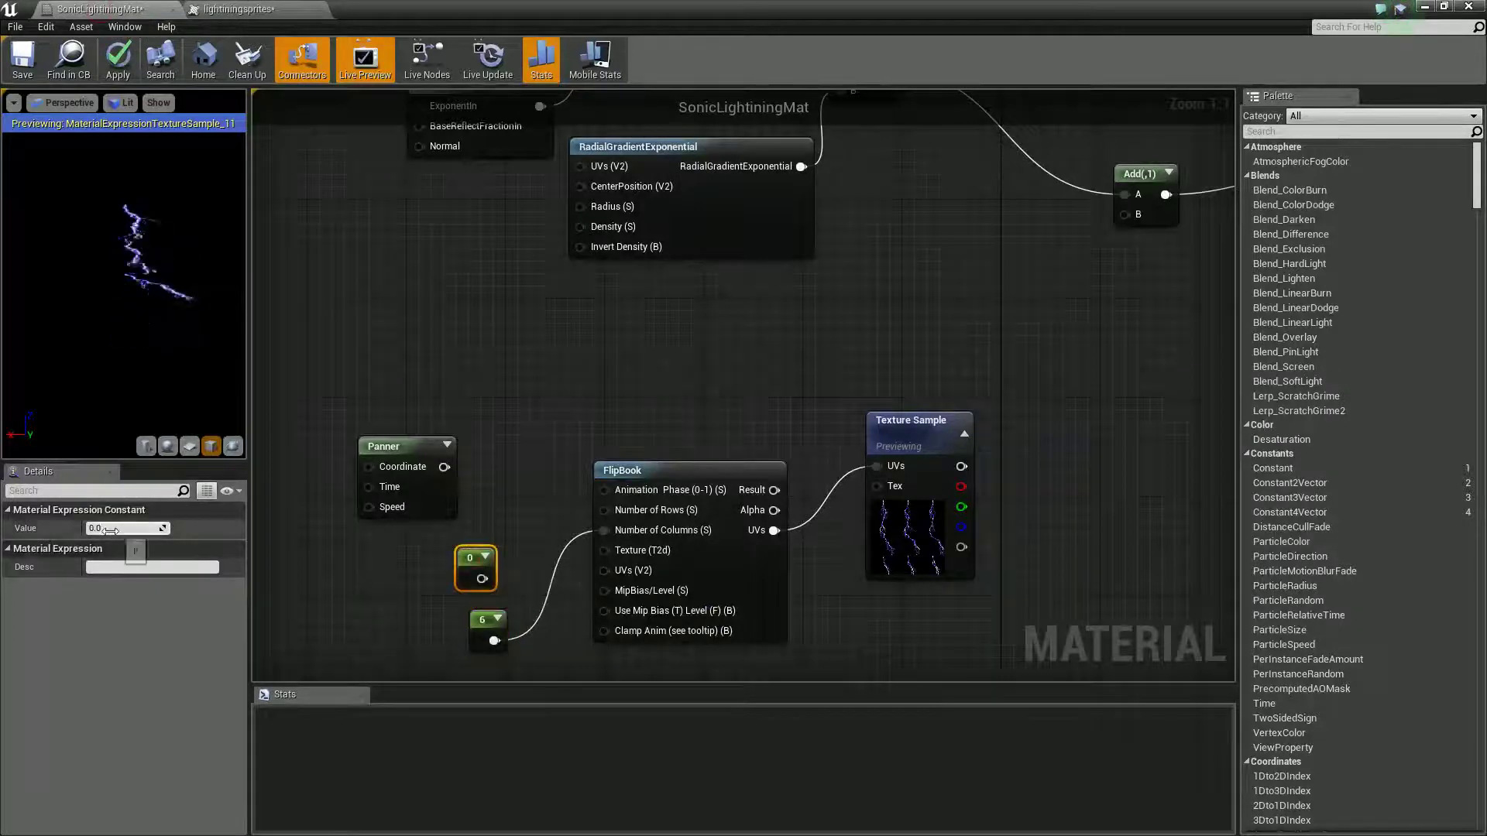
{"action": "left_click", "coordinate": [108, 530]}
{"action": "left_click", "coordinate": [424, 565]}
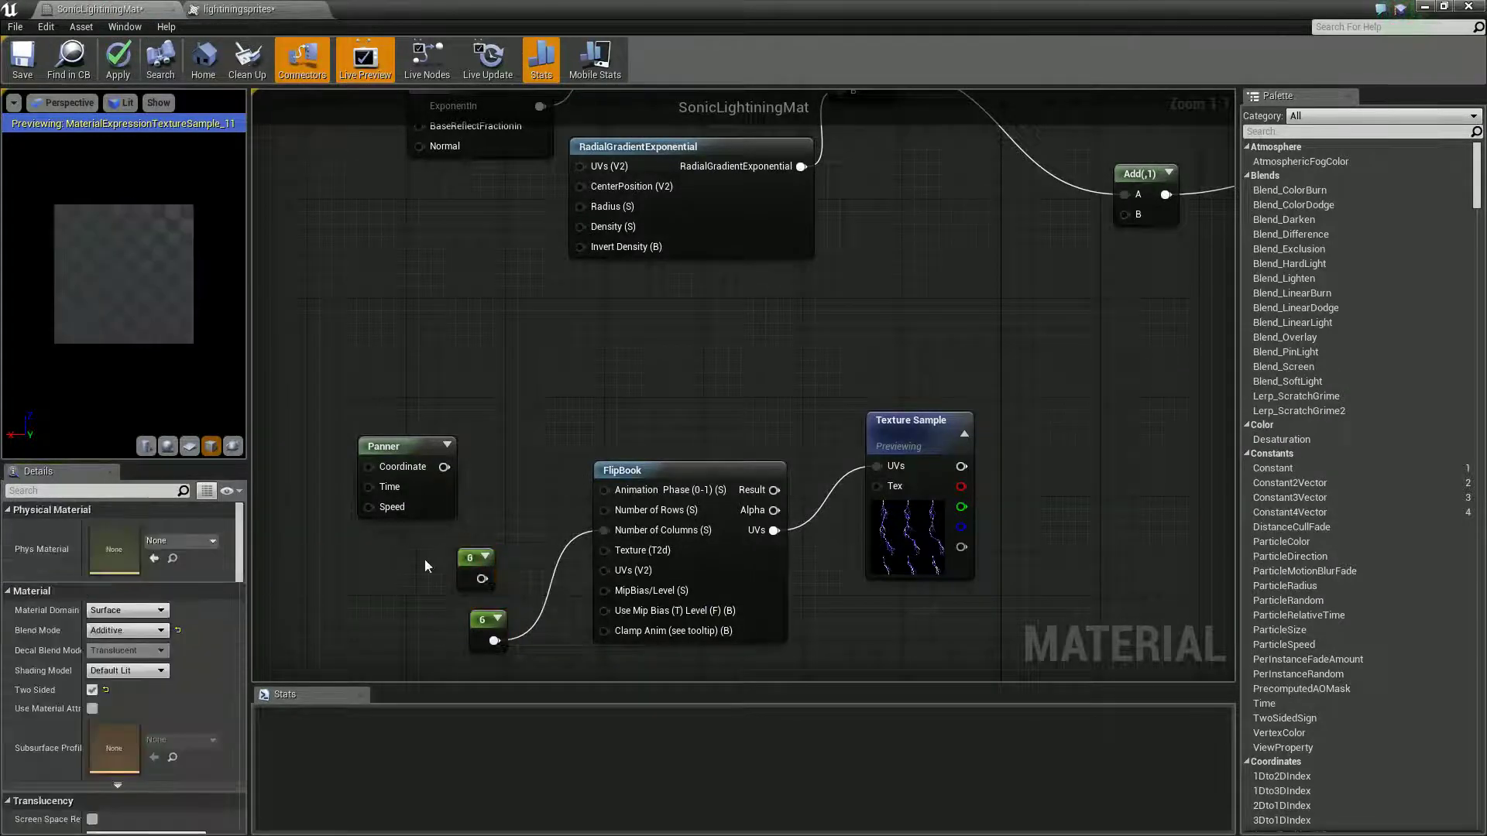
{"action": "left_click_drag", "start_coordinate": [496, 580], "coordinate": [619, 512]}
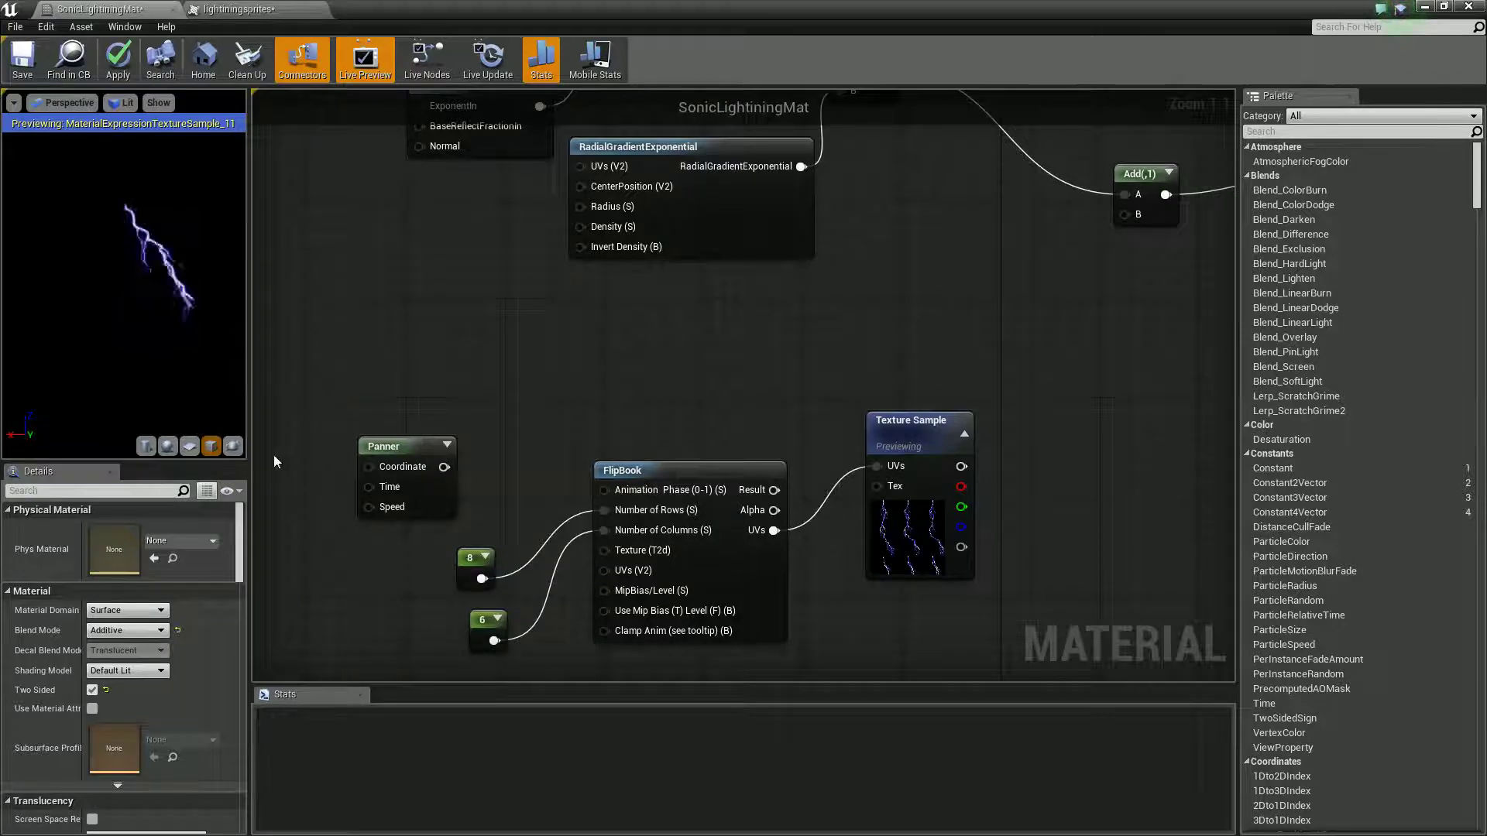
Move the Panner further from the FlipBook and connect its output to the FlipBook's UVs input
{"action": "left_click_drag", "start_coordinate": [385, 451], "coordinate": [360, 437]}
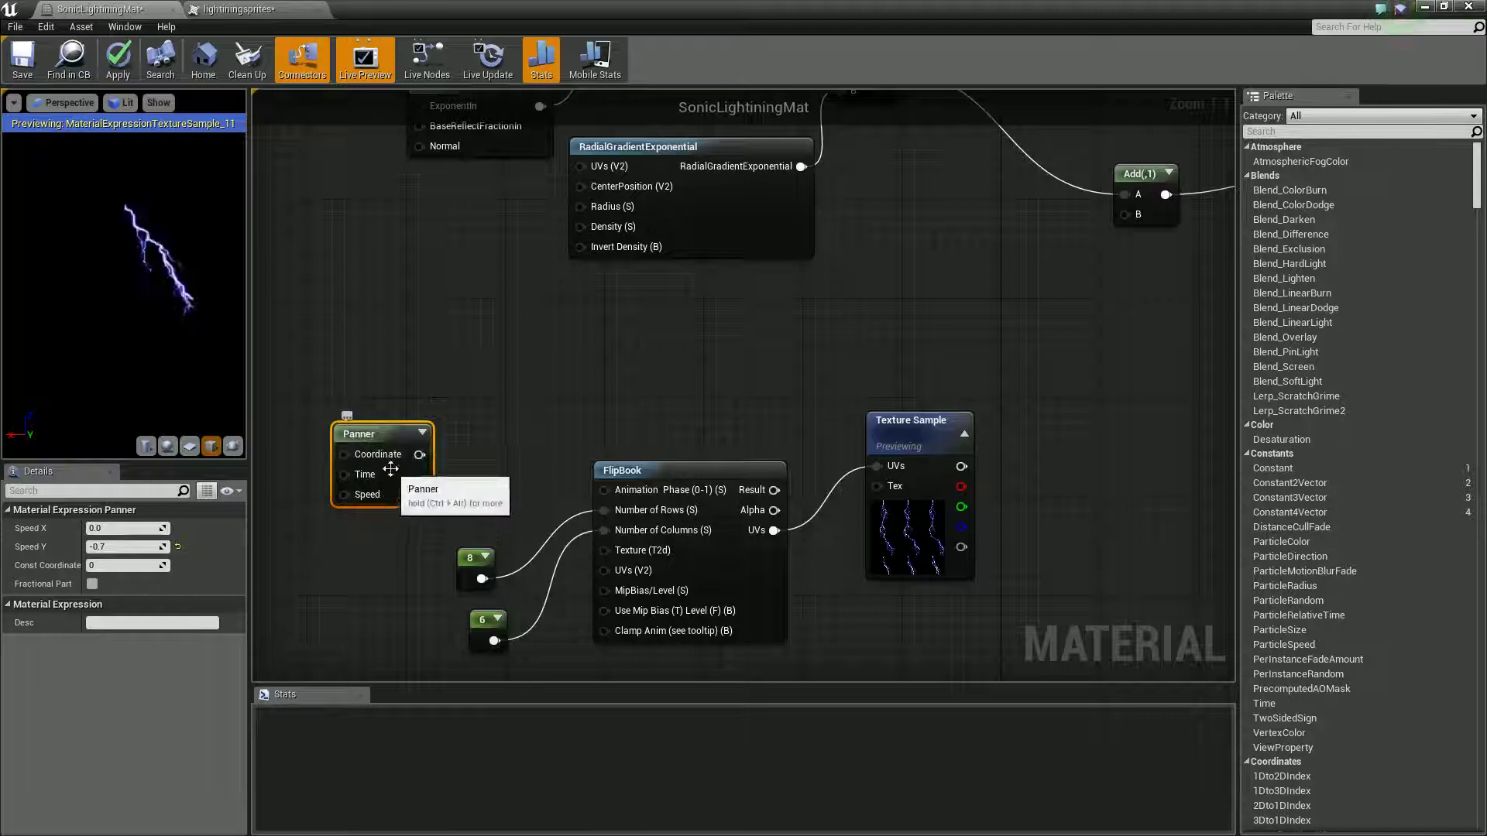
{"action": "left_click_drag", "start_coordinate": [371, 440], "coordinate": [346, 415]}
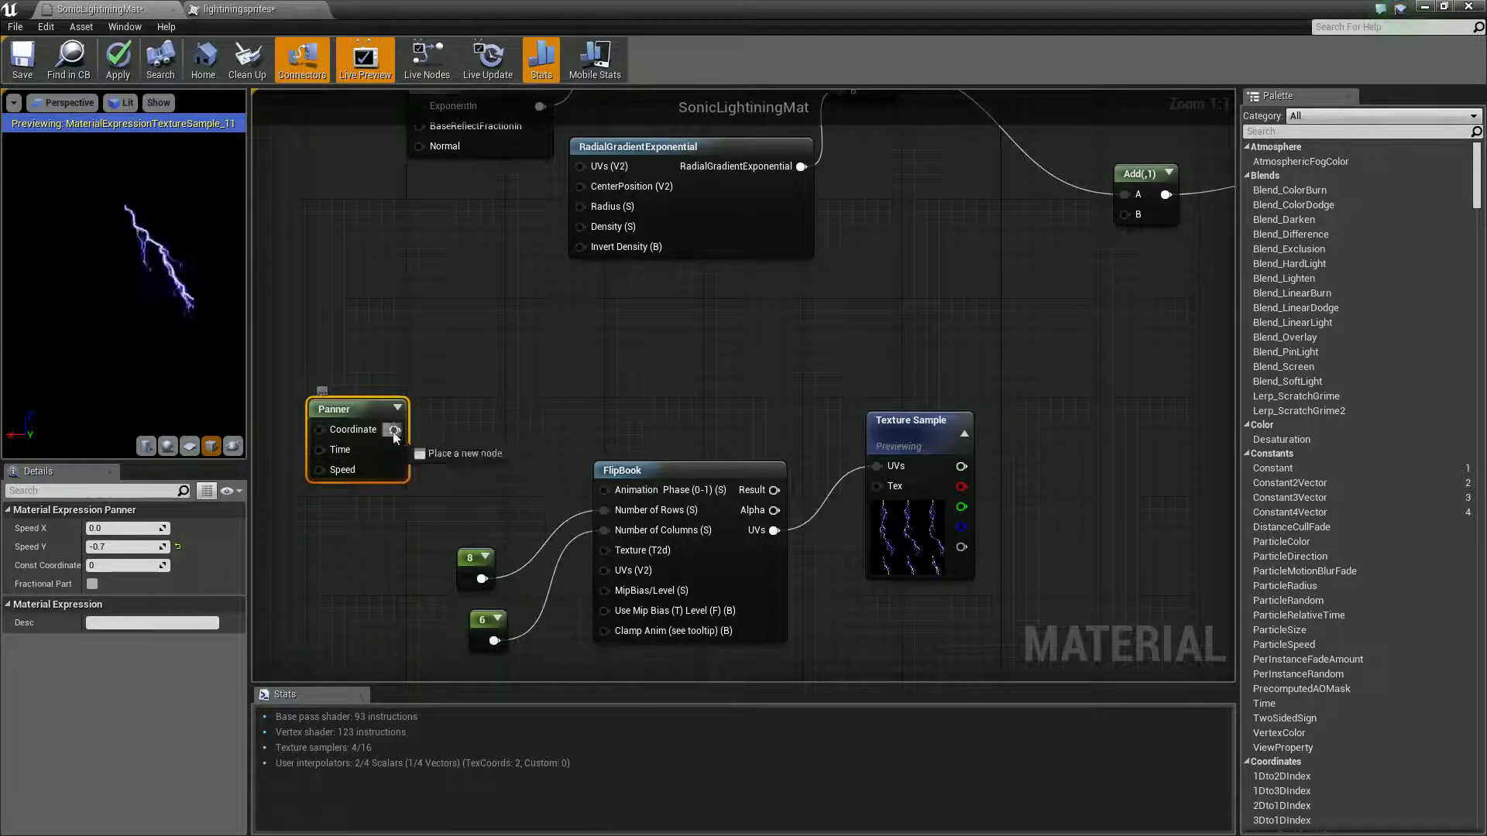
{"action": "left_click_drag", "start_coordinate": [394, 431], "coordinate": [609, 573]}
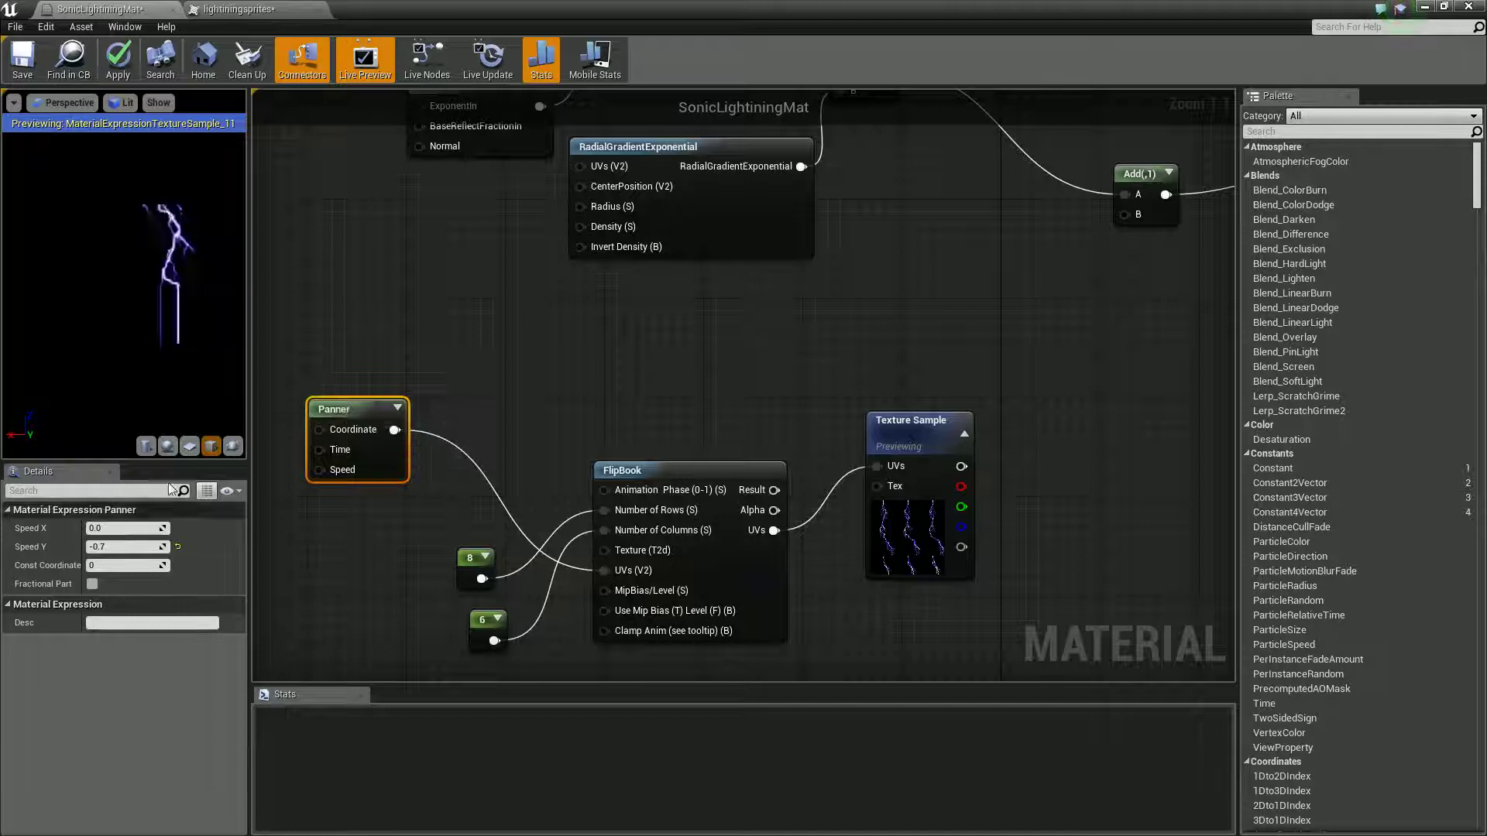
Set the Panner's Speed Y to 0 and its Speed X to 0.5
{"action": "left_click", "coordinate": [124, 547]}
{"action": "type", "text": "0"}
{"action": "key", "text": "Return"}
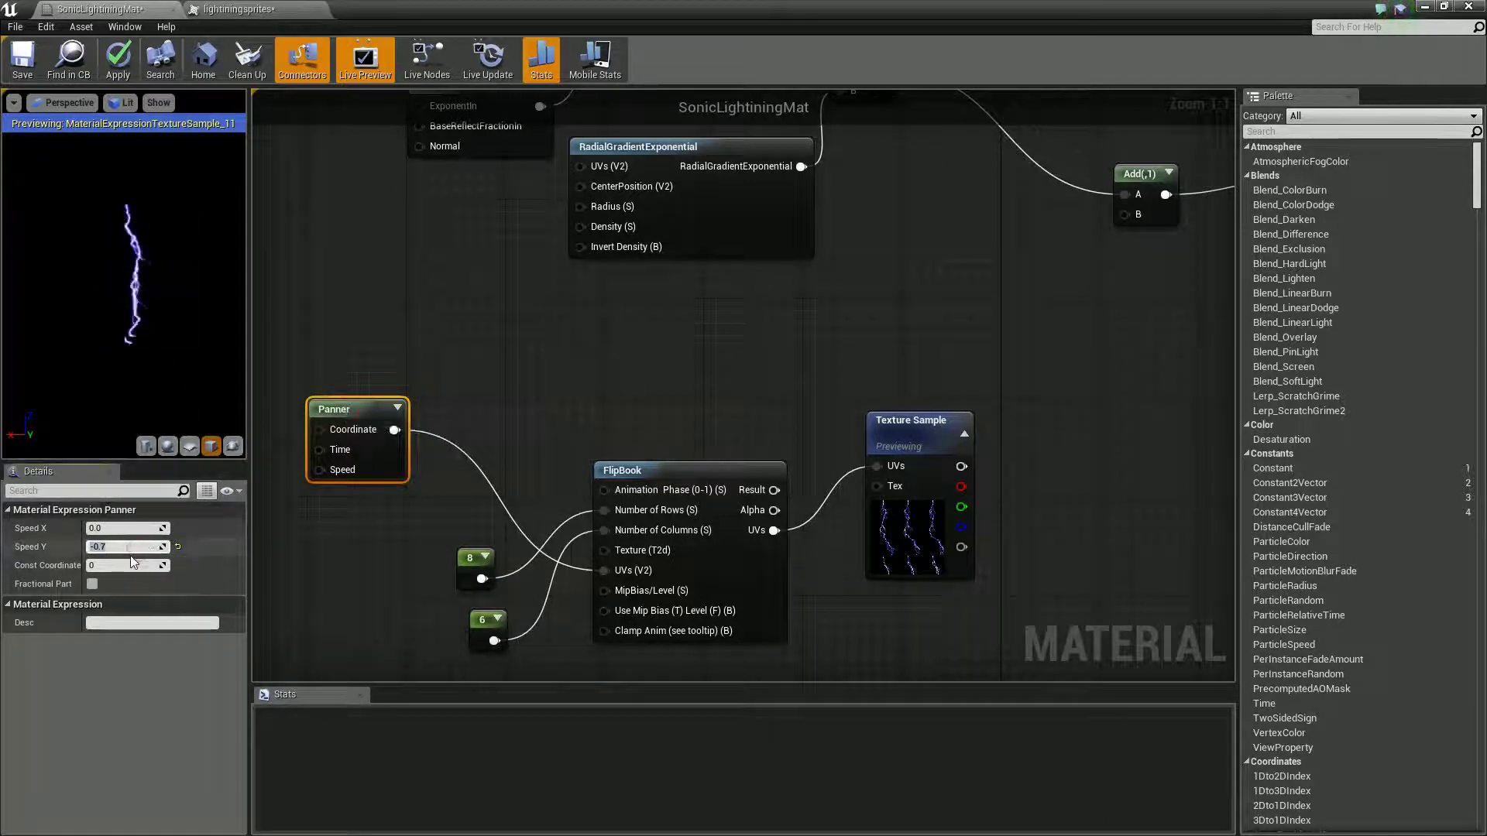
{"action": "left_click", "coordinate": [117, 527]}
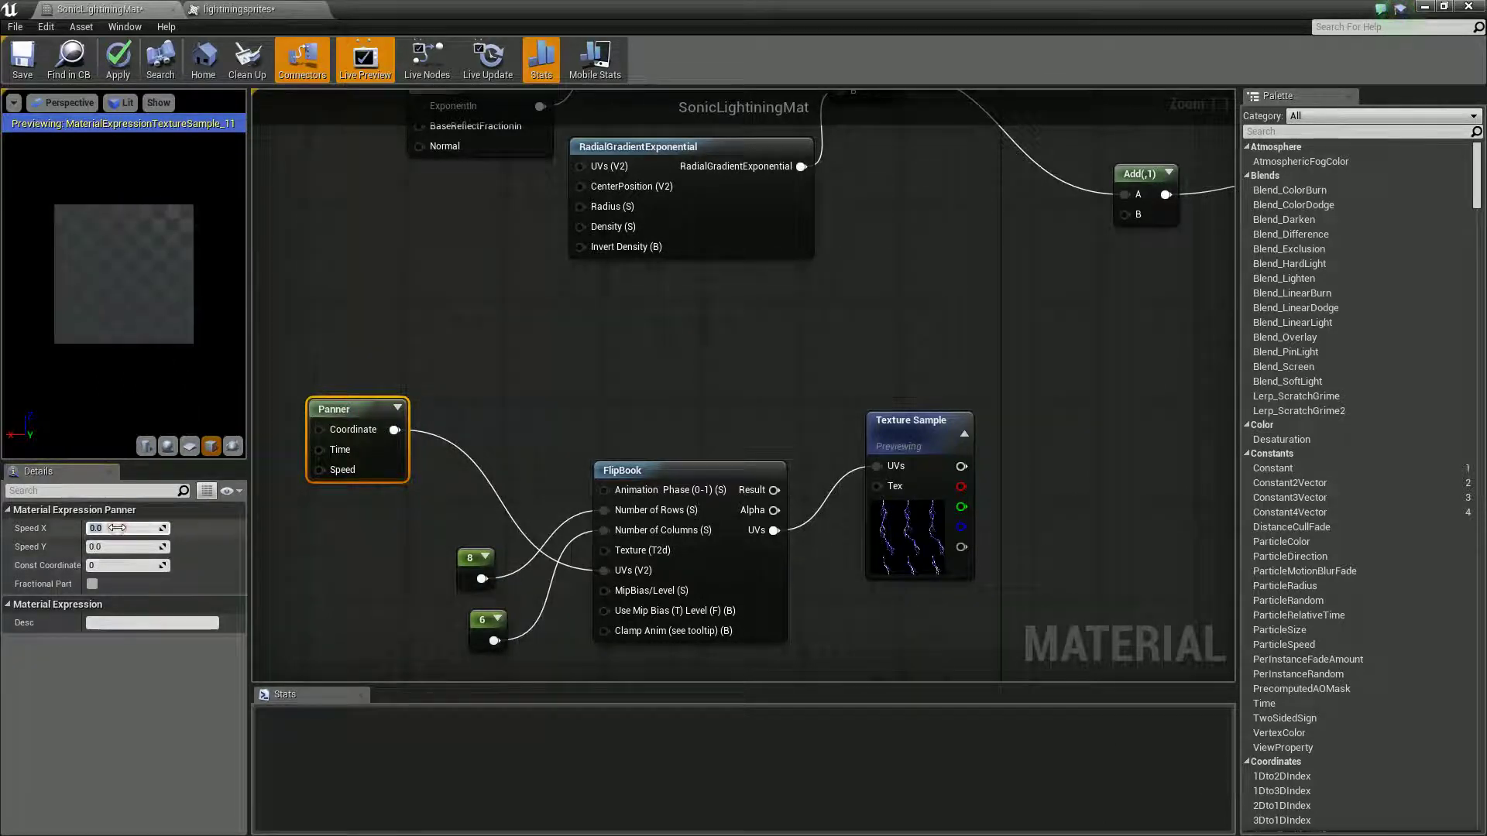
{"action": "type", "text": "0."}
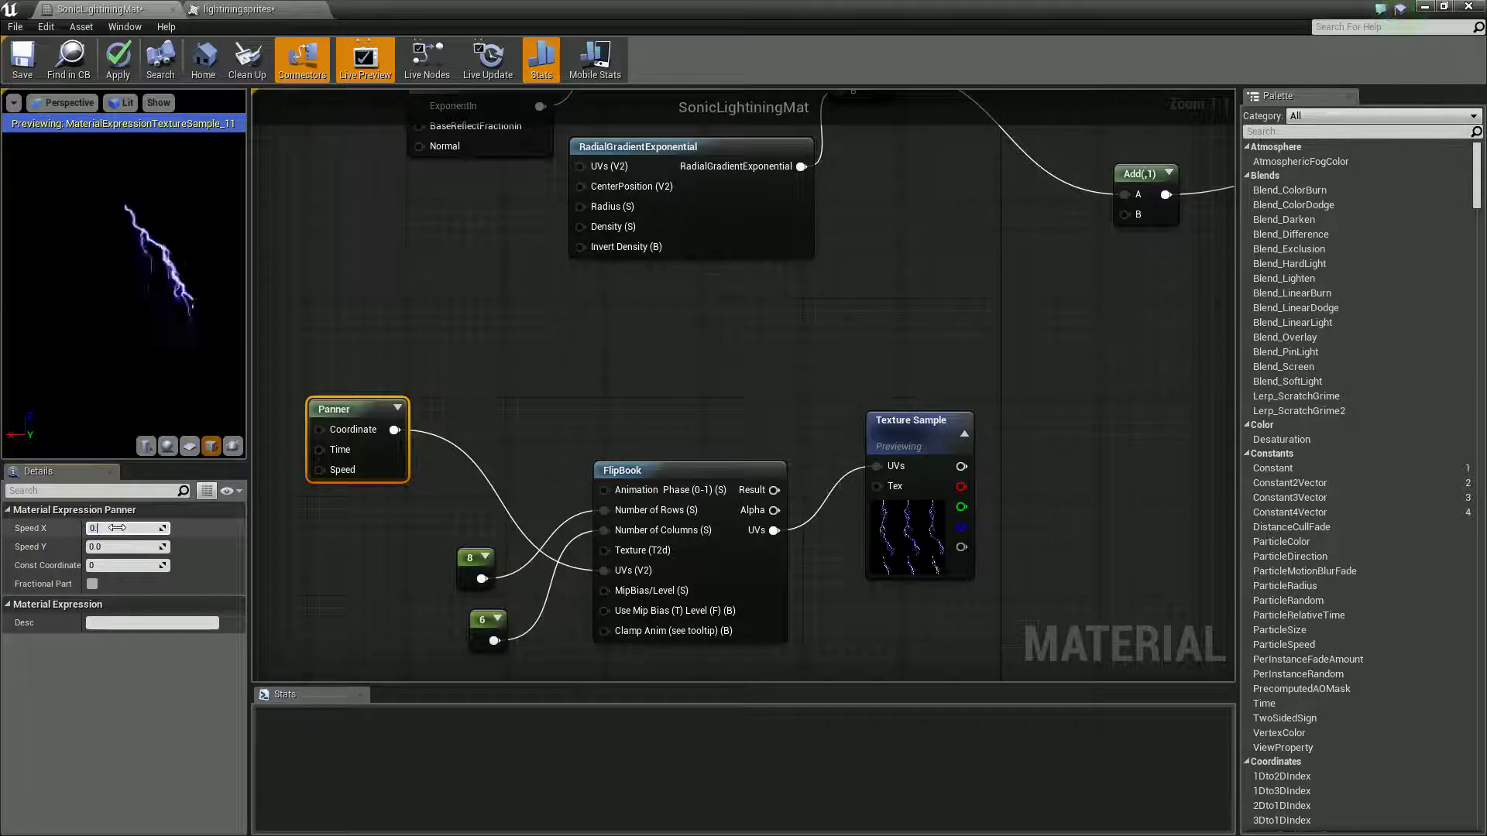
{"action": "type", "text": "5"}
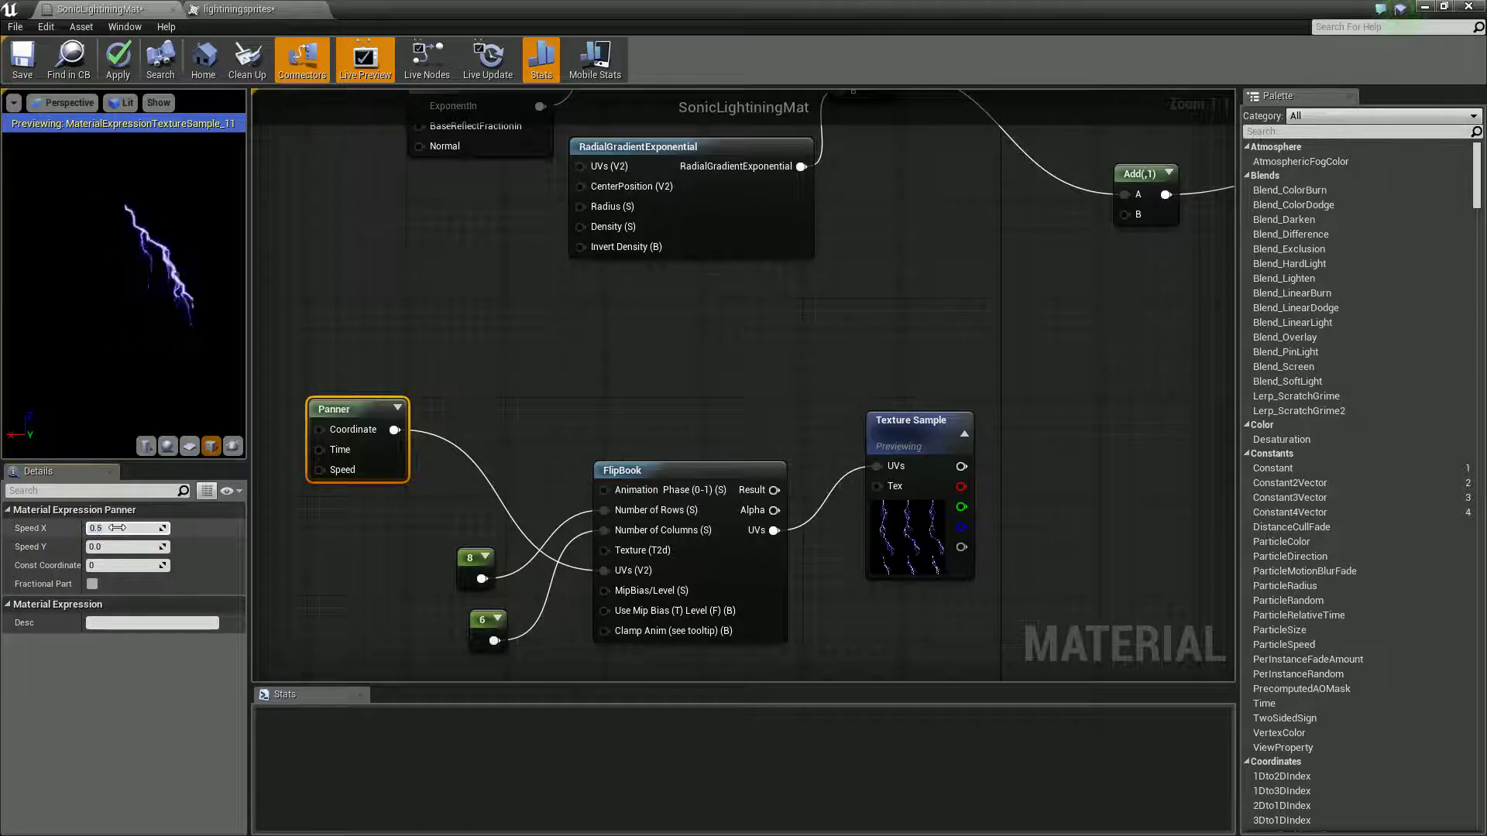
Stop previewing the Texture Sample node in the material graph
{"action": "left_click", "coordinate": [347, 543]}
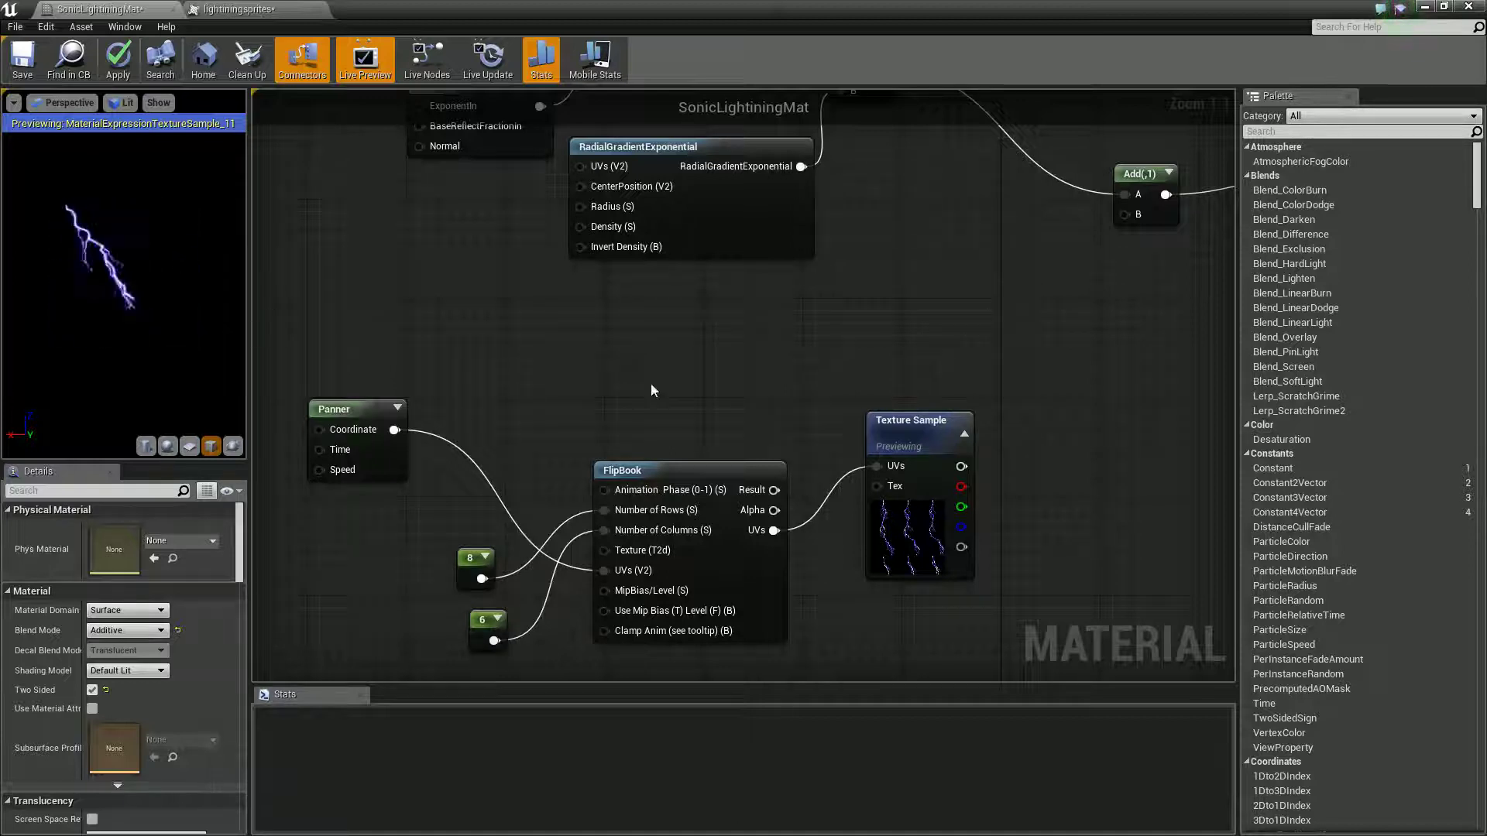
{"action": "right_click_drag", "start_coordinate": [778, 406], "coordinate": [739, 405]}
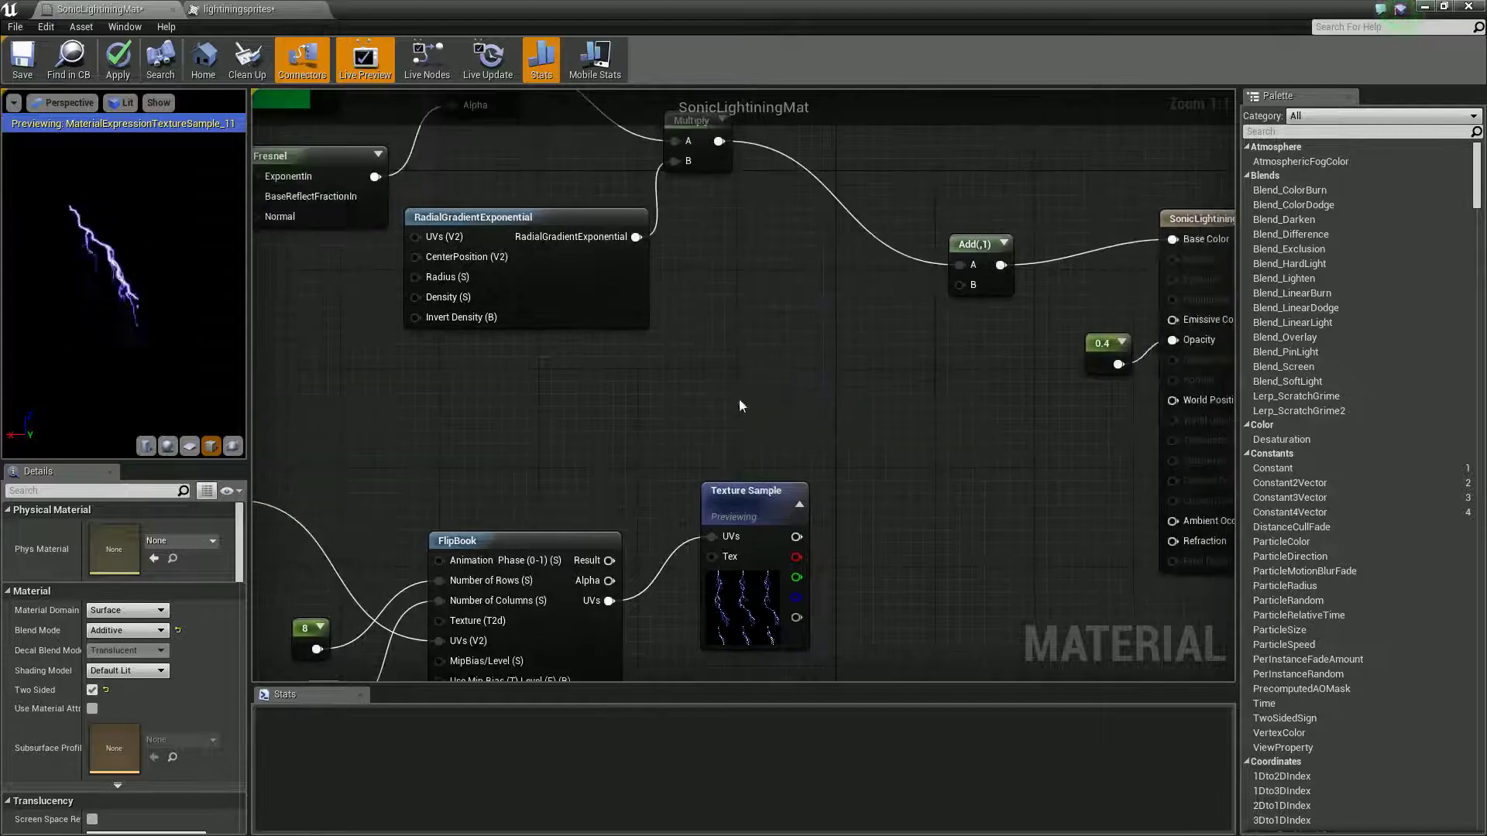
{"action": "right_click", "coordinate": [749, 500]}
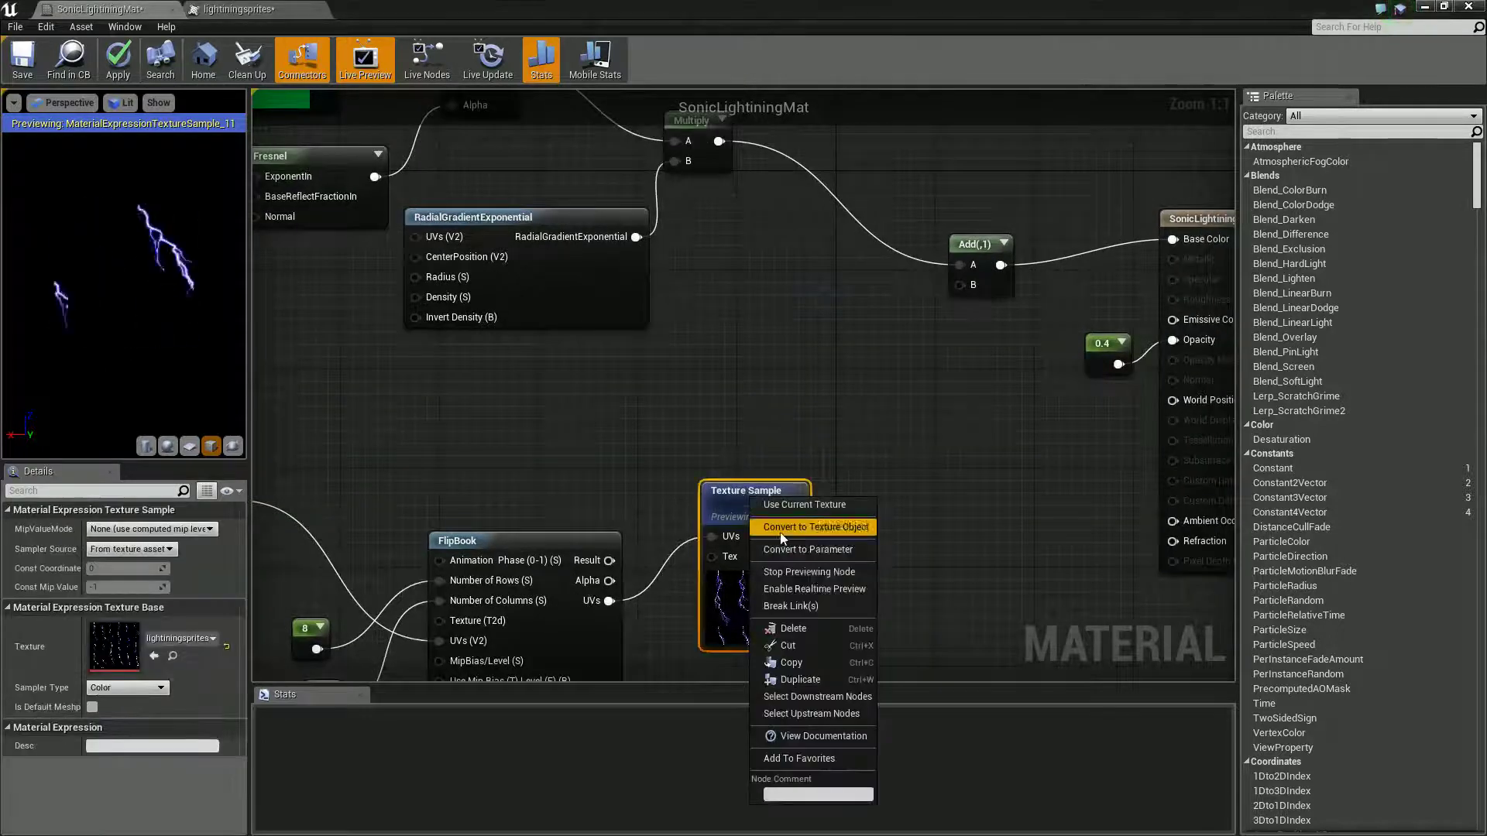
{"action": "left_click", "coordinate": [796, 574]}
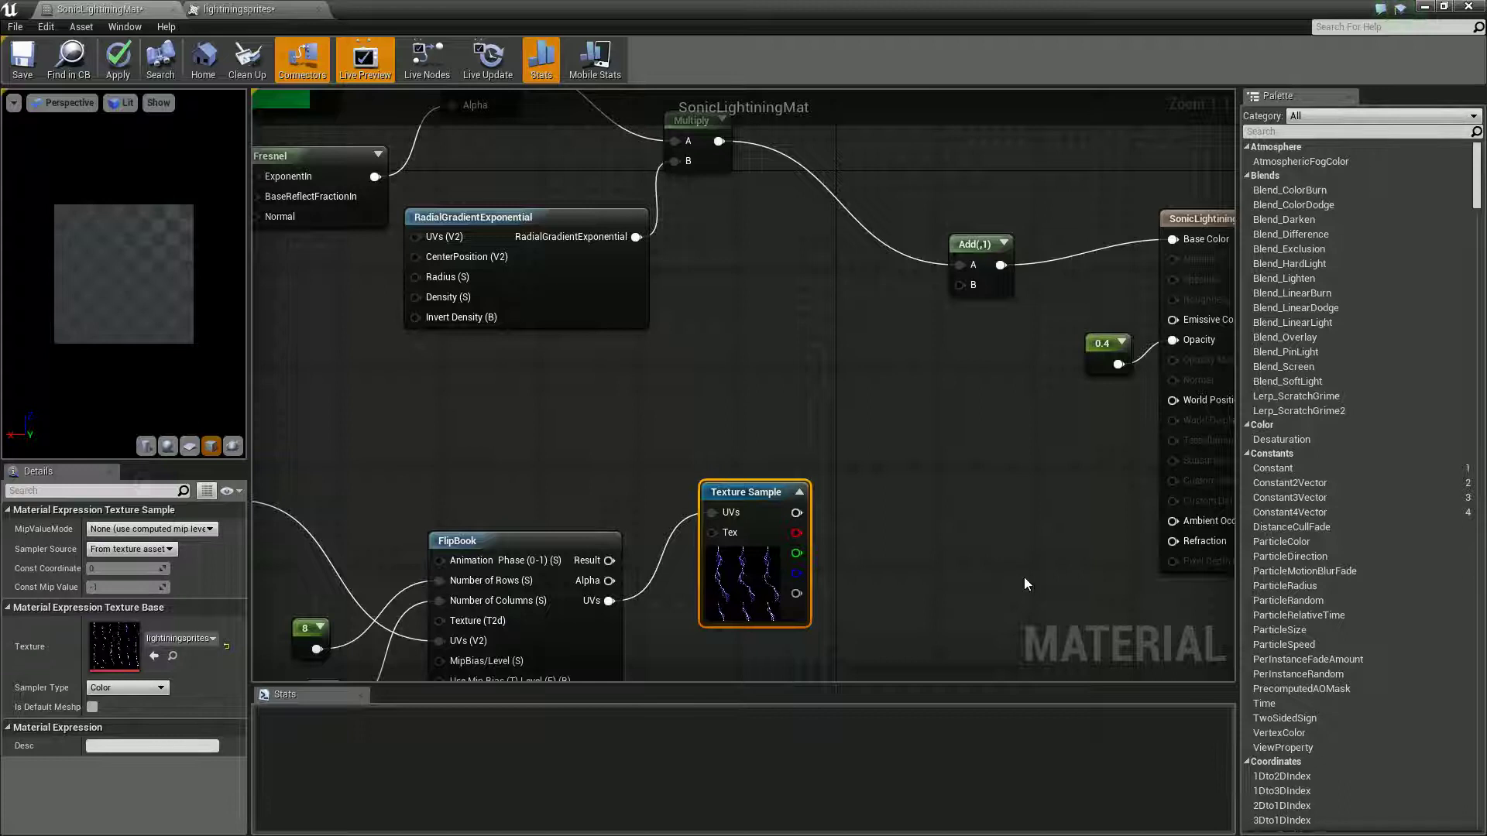
Add a Multiply node between the Texture Sample and the material output node, just below the Add node
{"action": "right_click_drag", "start_coordinate": [937, 439], "coordinate": [933, 441]}
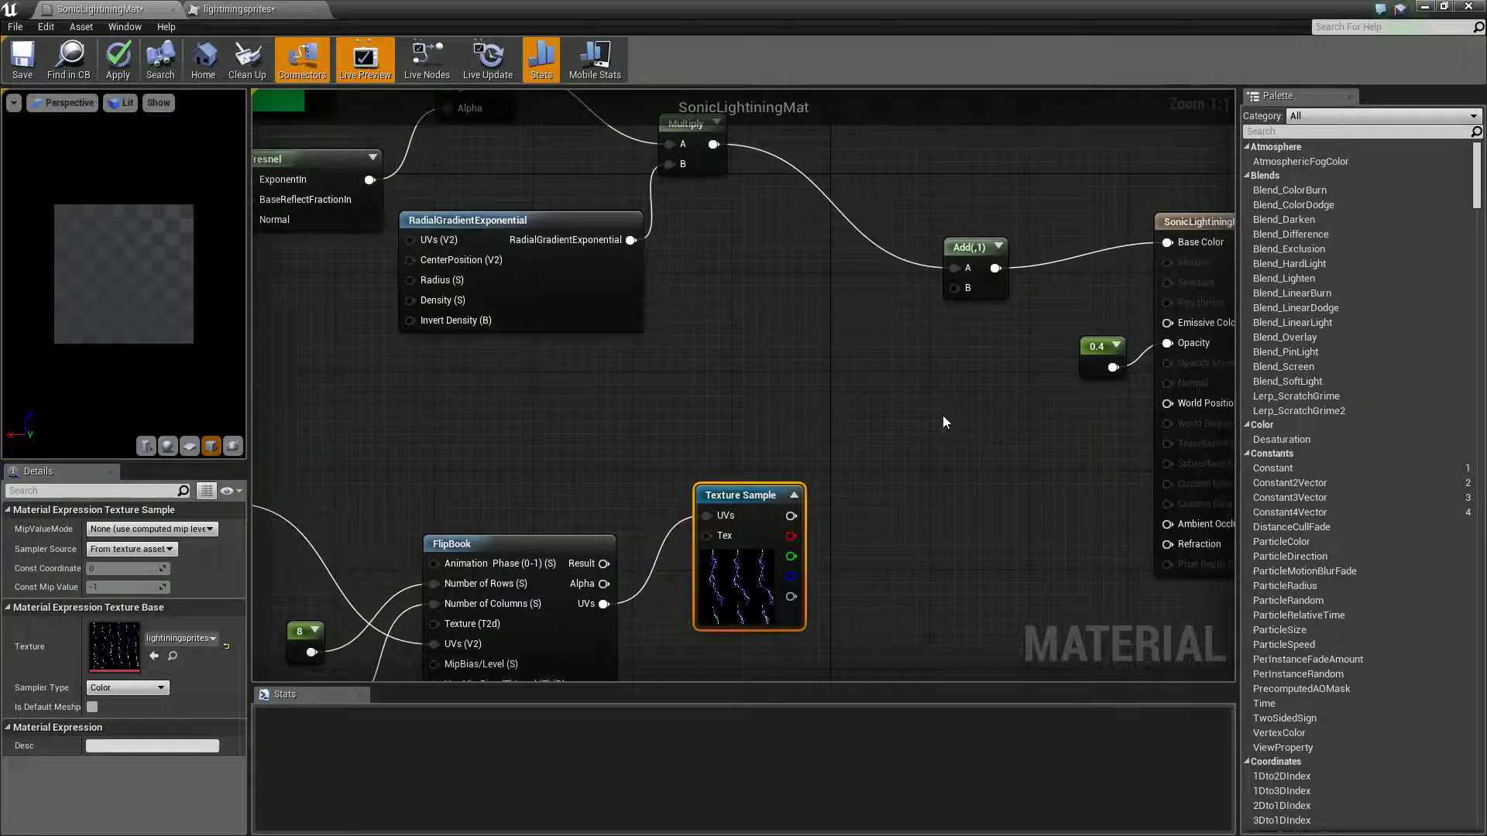
{"action": "right_click", "coordinate": [944, 421]}
{"action": "type", "text": "mulk"}
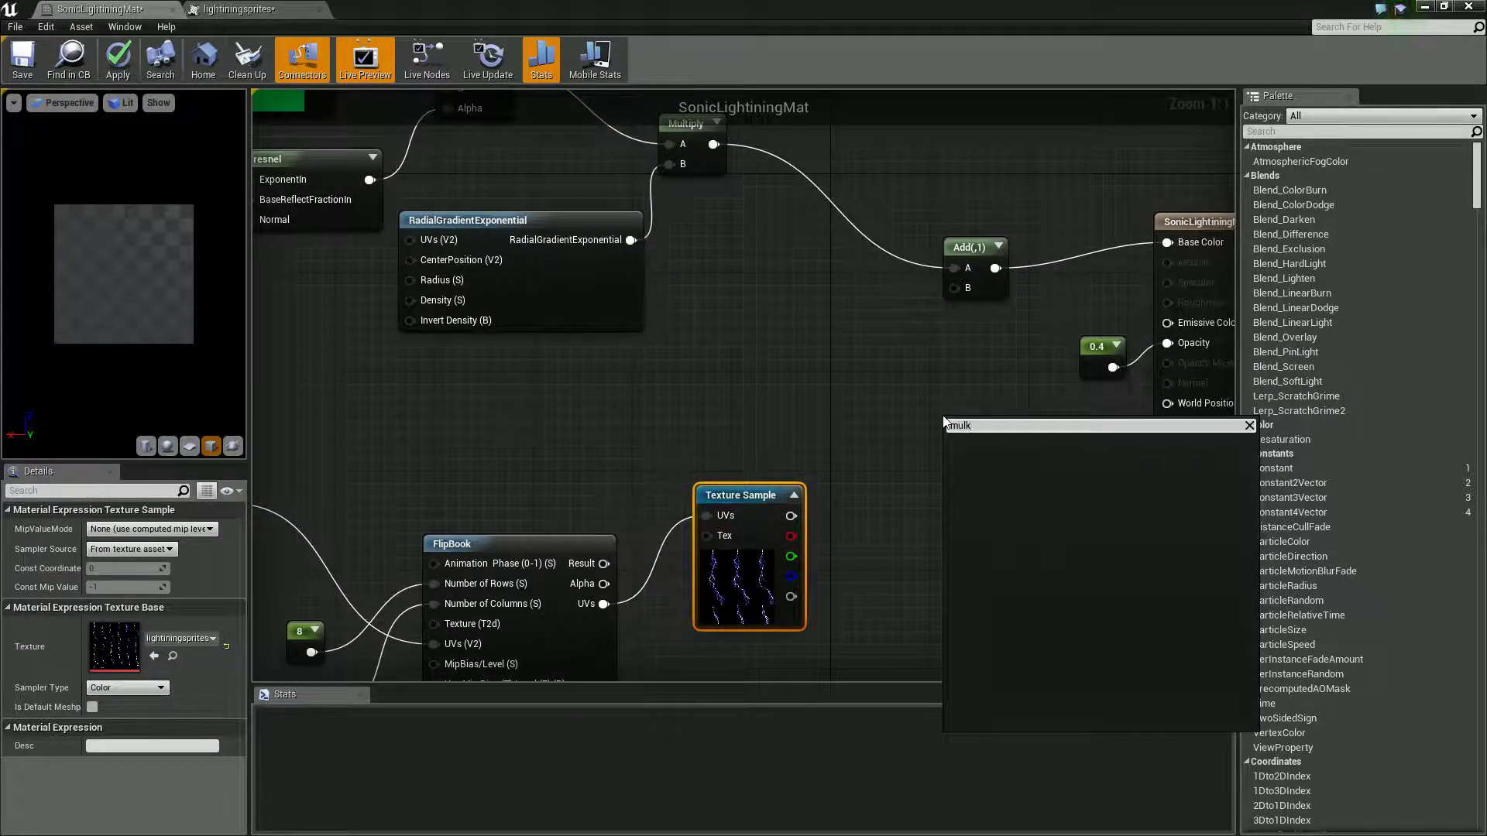
{"action": "key", "text": "BackSpace"}
{"action": "key", "text": "Return"}
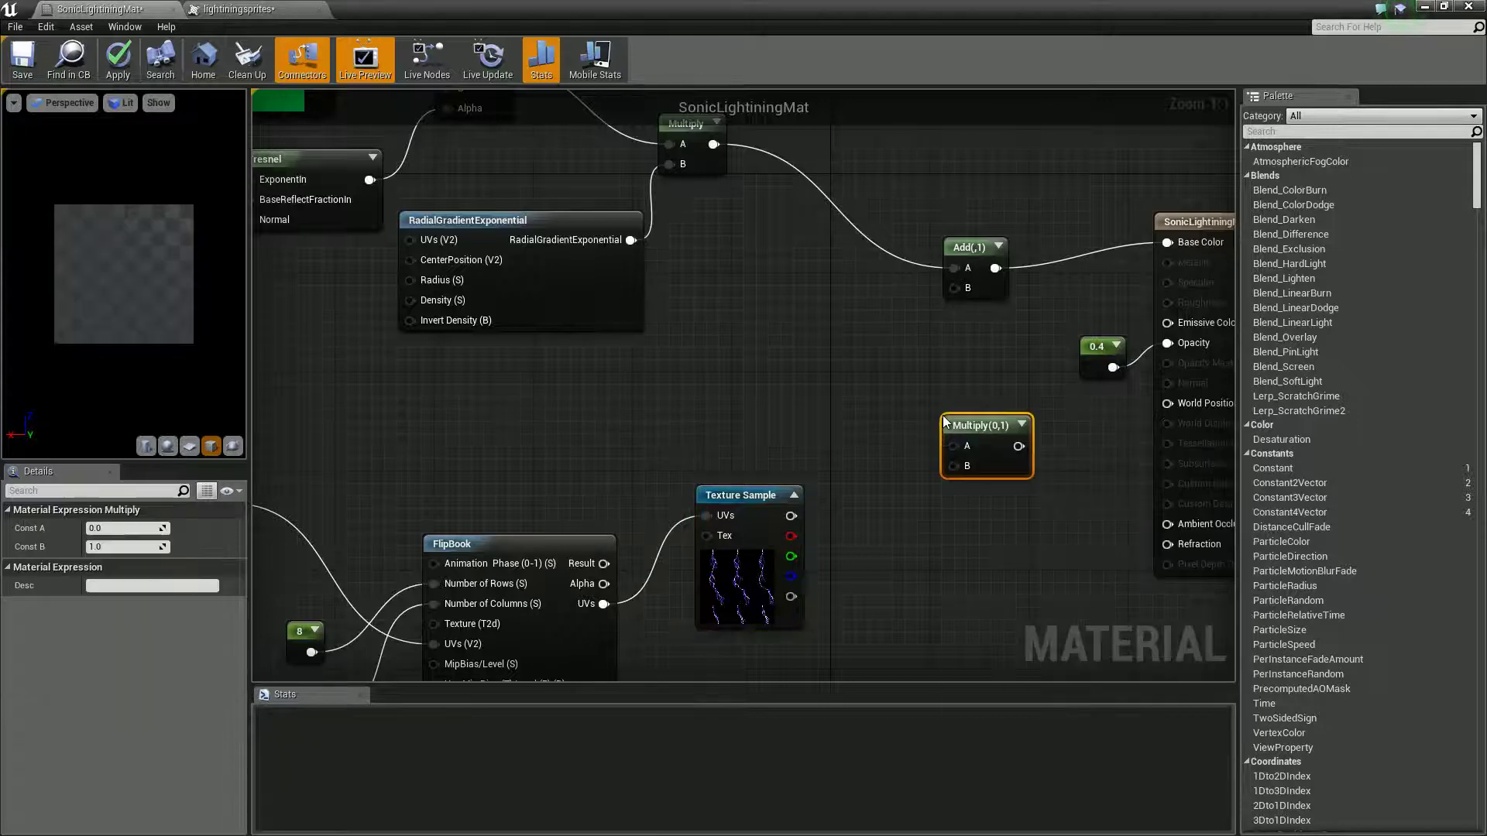
{"action": "left_click_drag", "start_coordinate": [983, 438], "coordinate": [959, 420]}
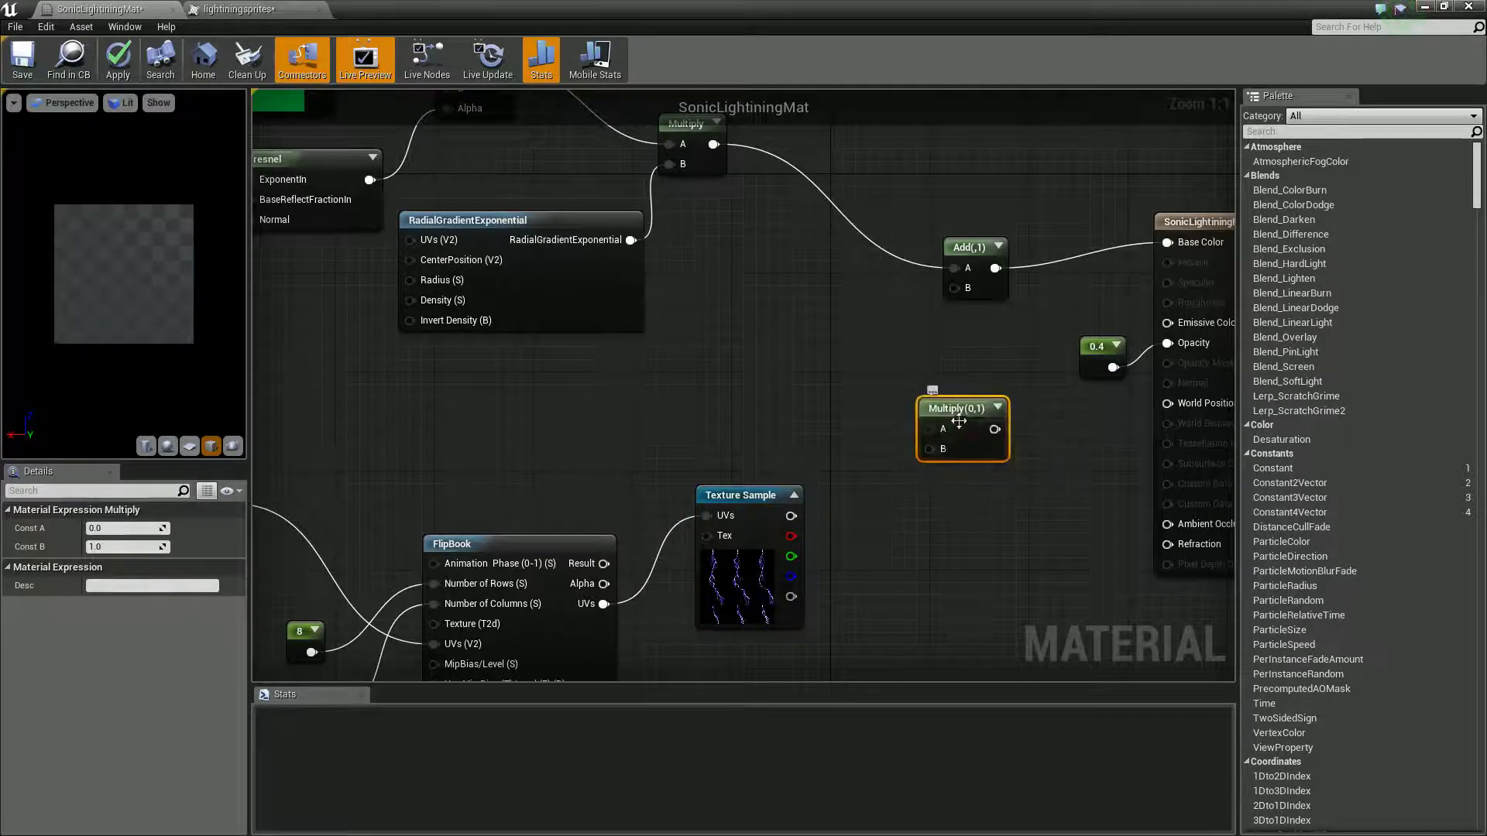
Connect the Texture Sample's output to the new Multiply's A input, set Const B to 12, and try connecting the result to Emissive Color
{"action": "left_click_drag", "start_coordinate": [791, 515], "coordinate": [930, 429]}
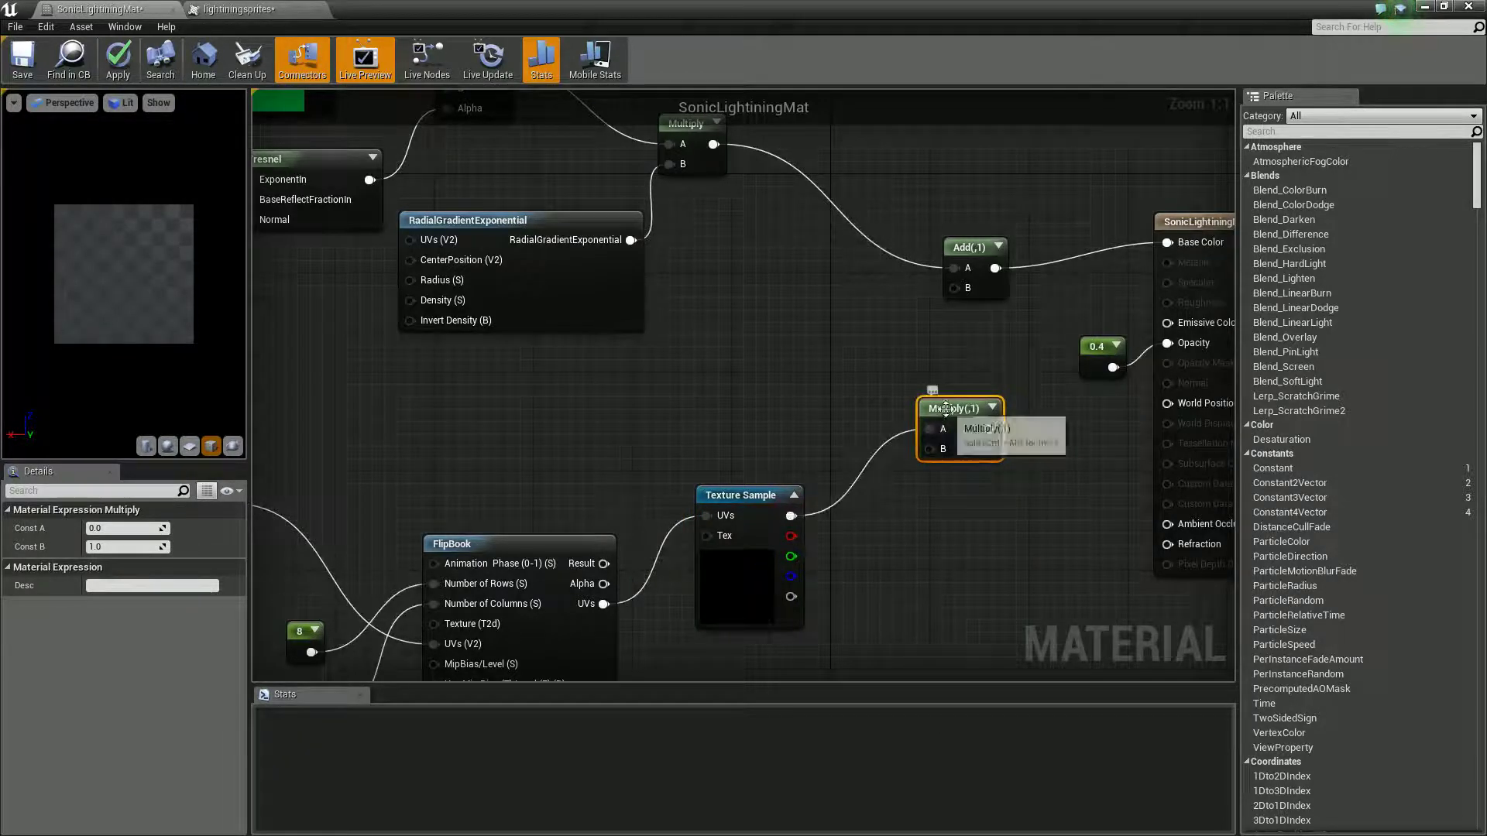
{"action": "left_click", "coordinate": [99, 547]}
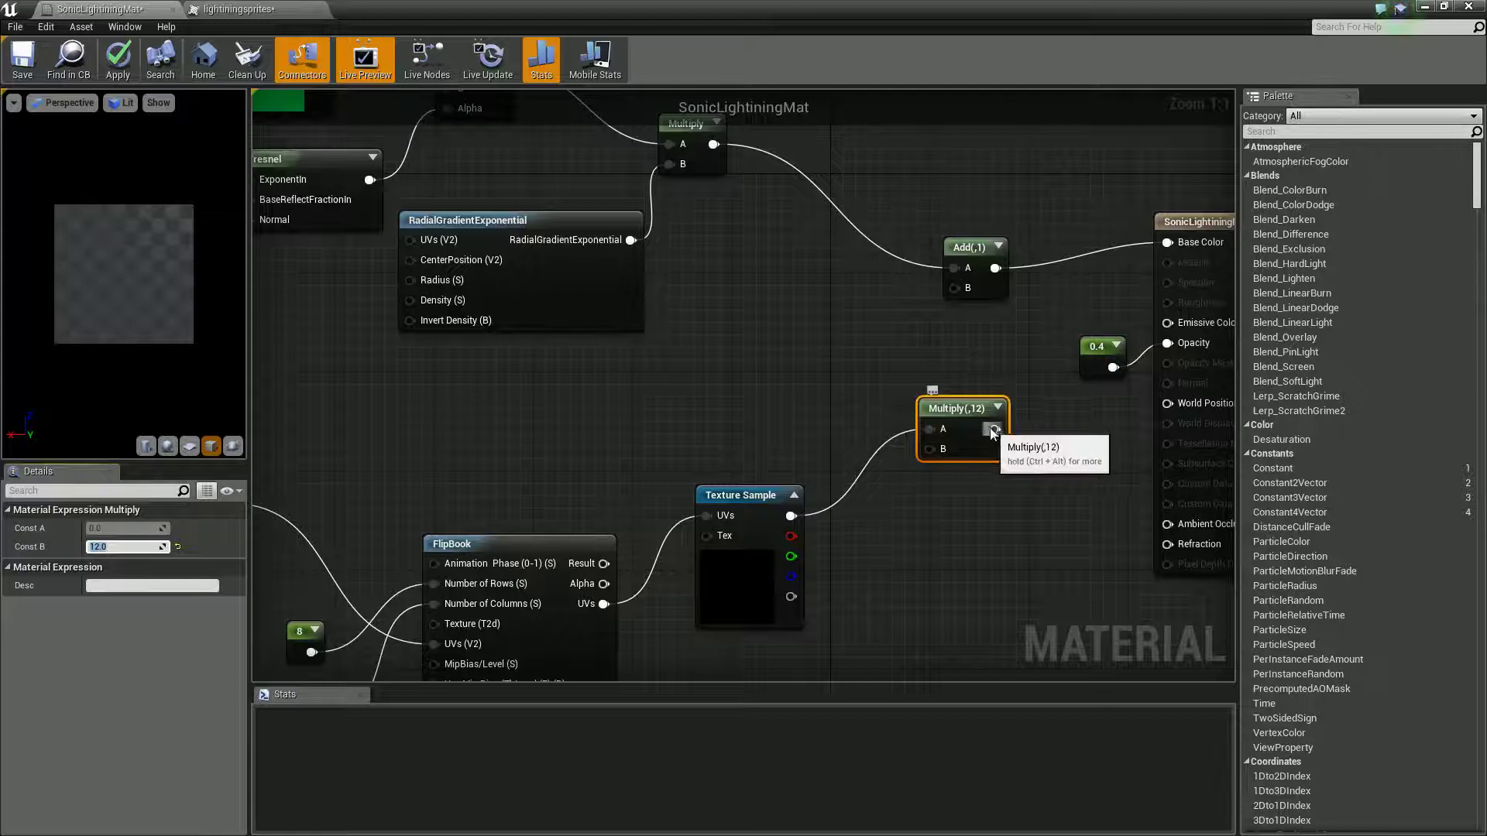
{"action": "left_click_drag", "start_coordinate": [992, 429], "coordinate": [1164, 329]}
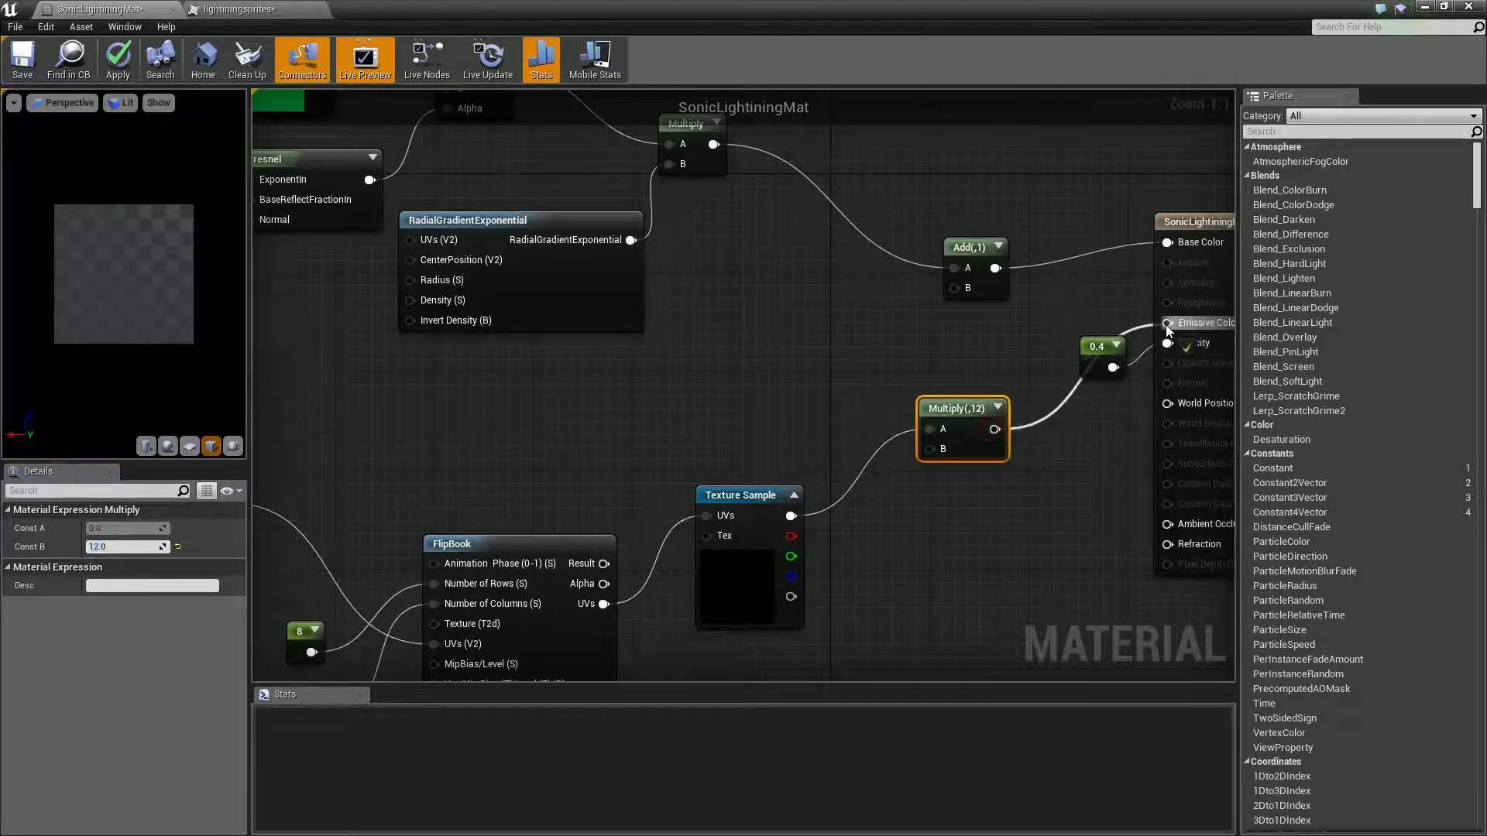
Delete the Add node feeding Base Color and add a Blend_Screen node in its place
{"action": "right_click_drag", "start_coordinate": [942, 330], "coordinate": [906, 373]}
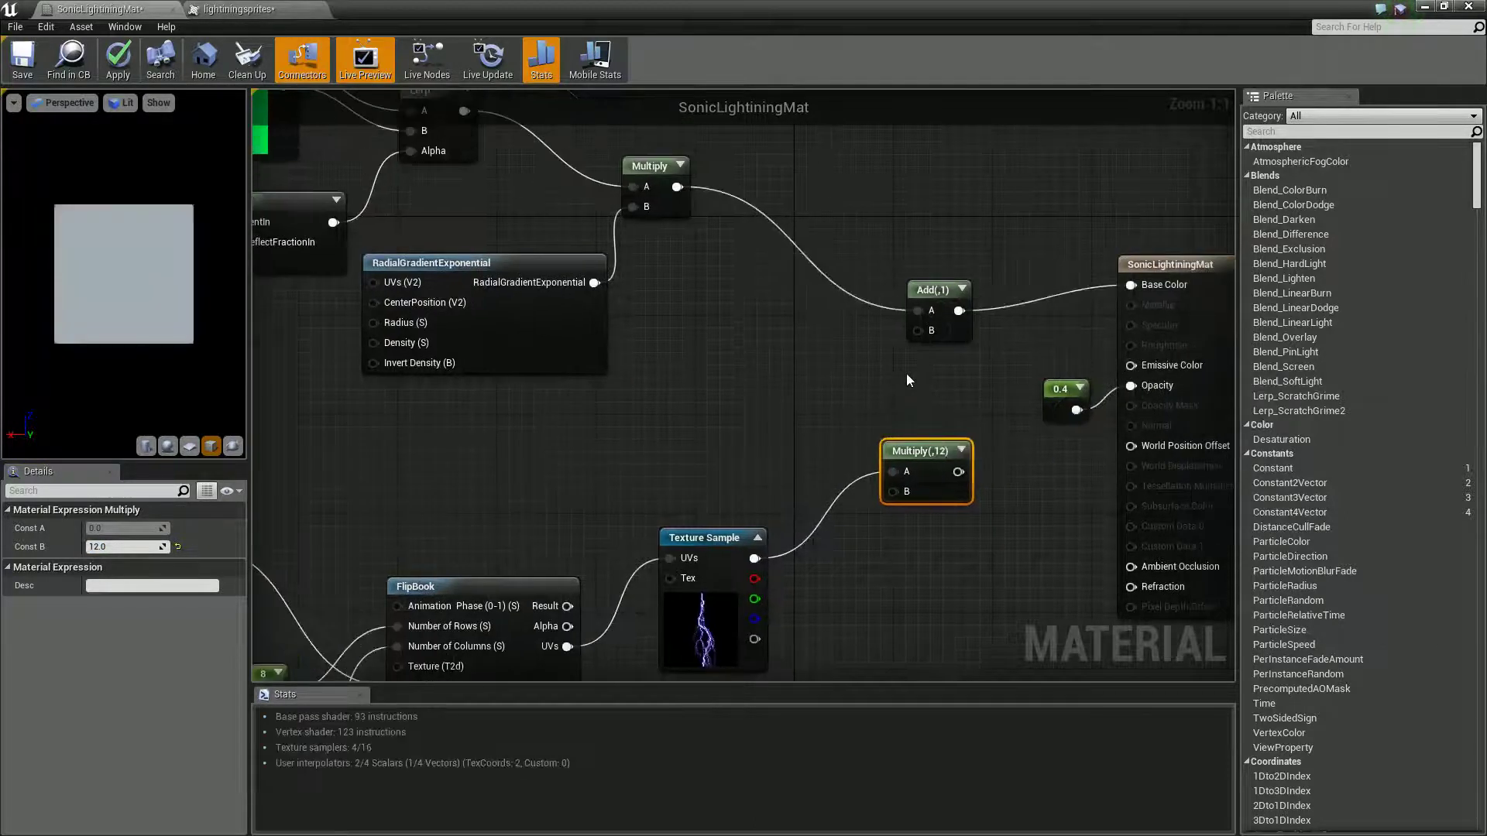
{"action": "left_click", "coordinate": [933, 314]}
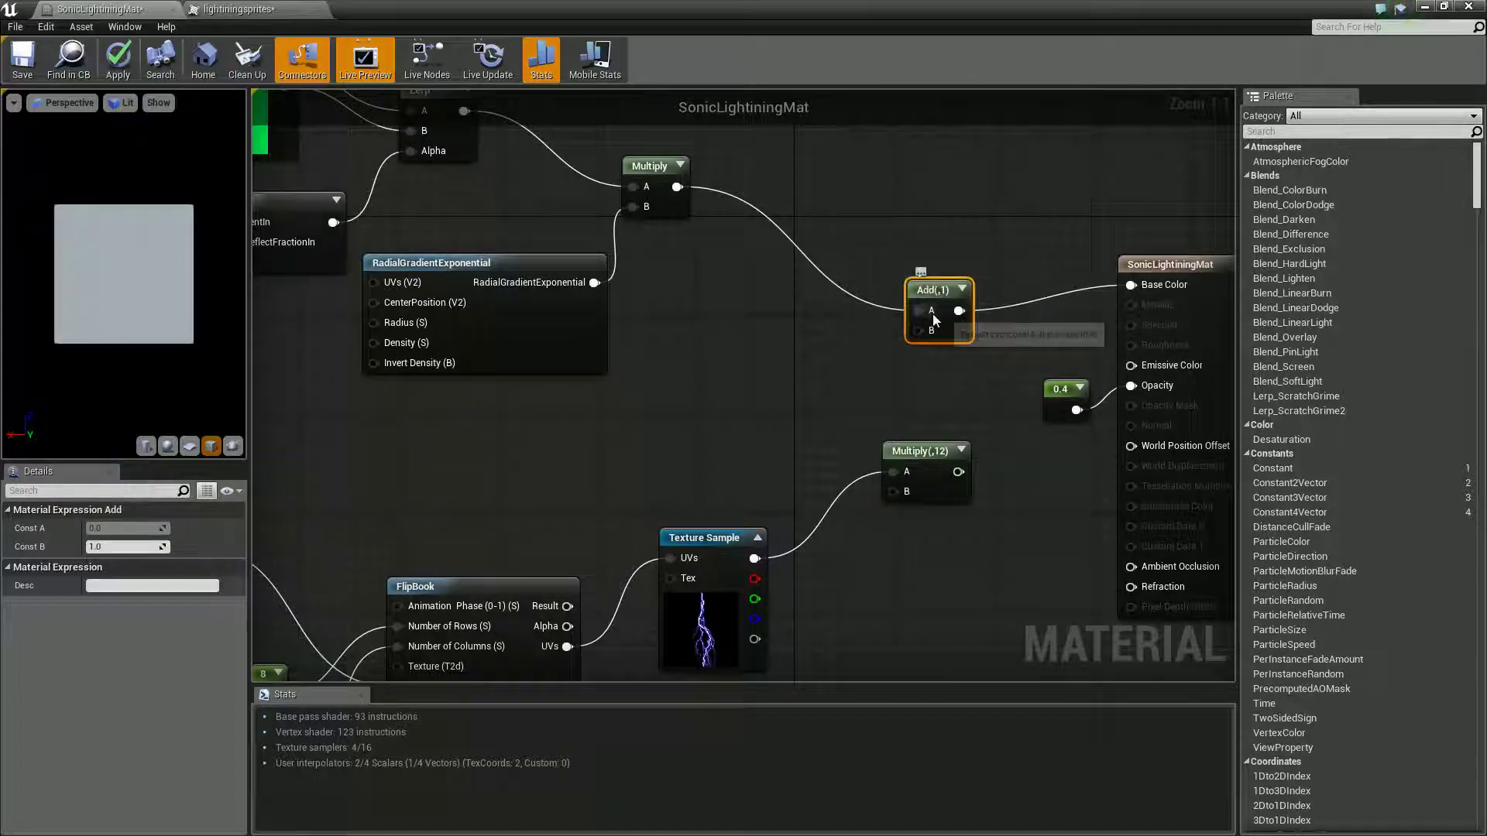
{"action": "key", "text": "Delete"}
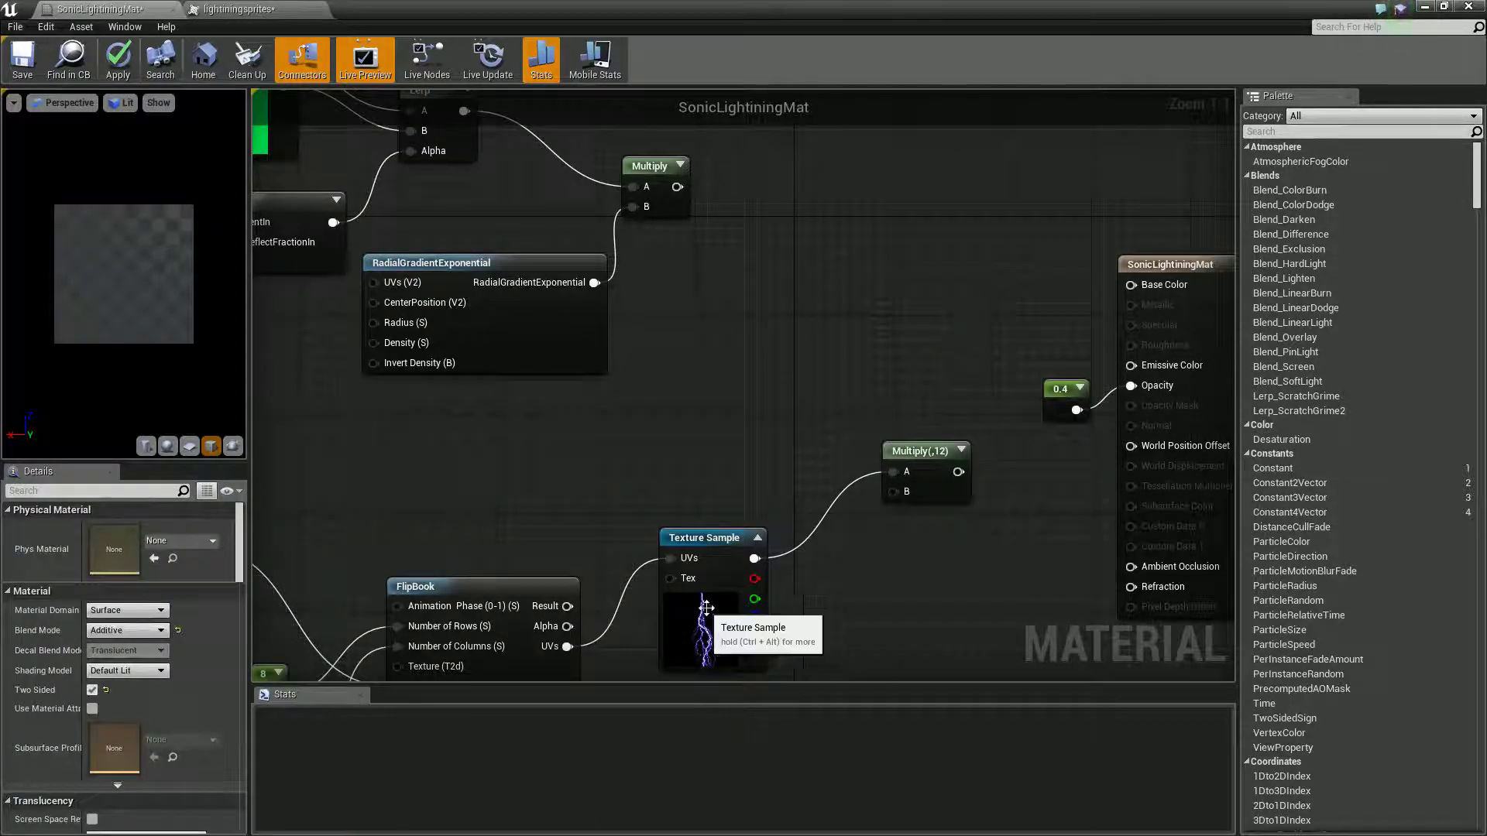
{"action": "right_click", "coordinate": [805, 284]}
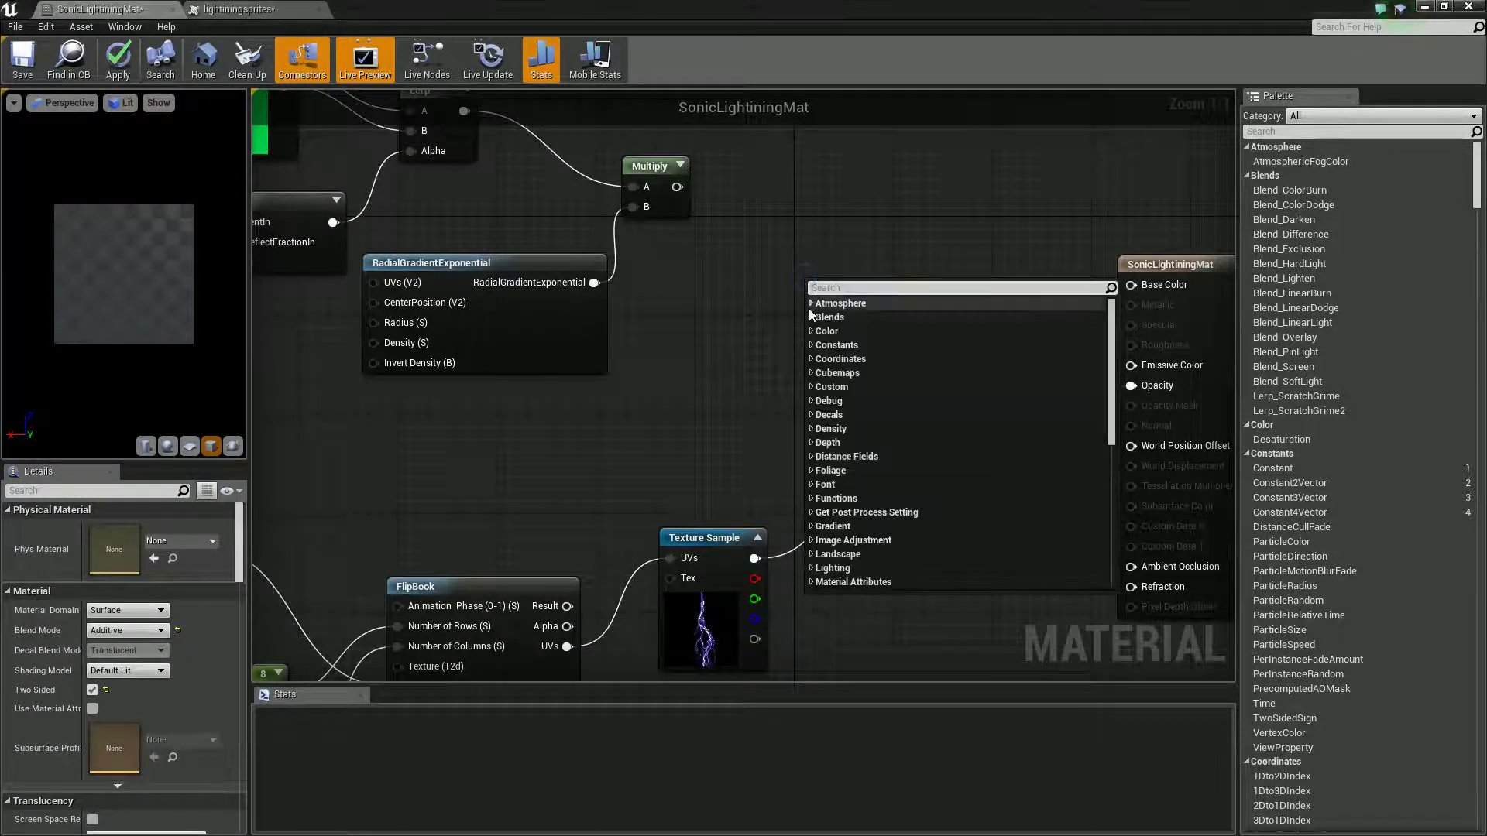
{"action": "type", "text": "scree"}
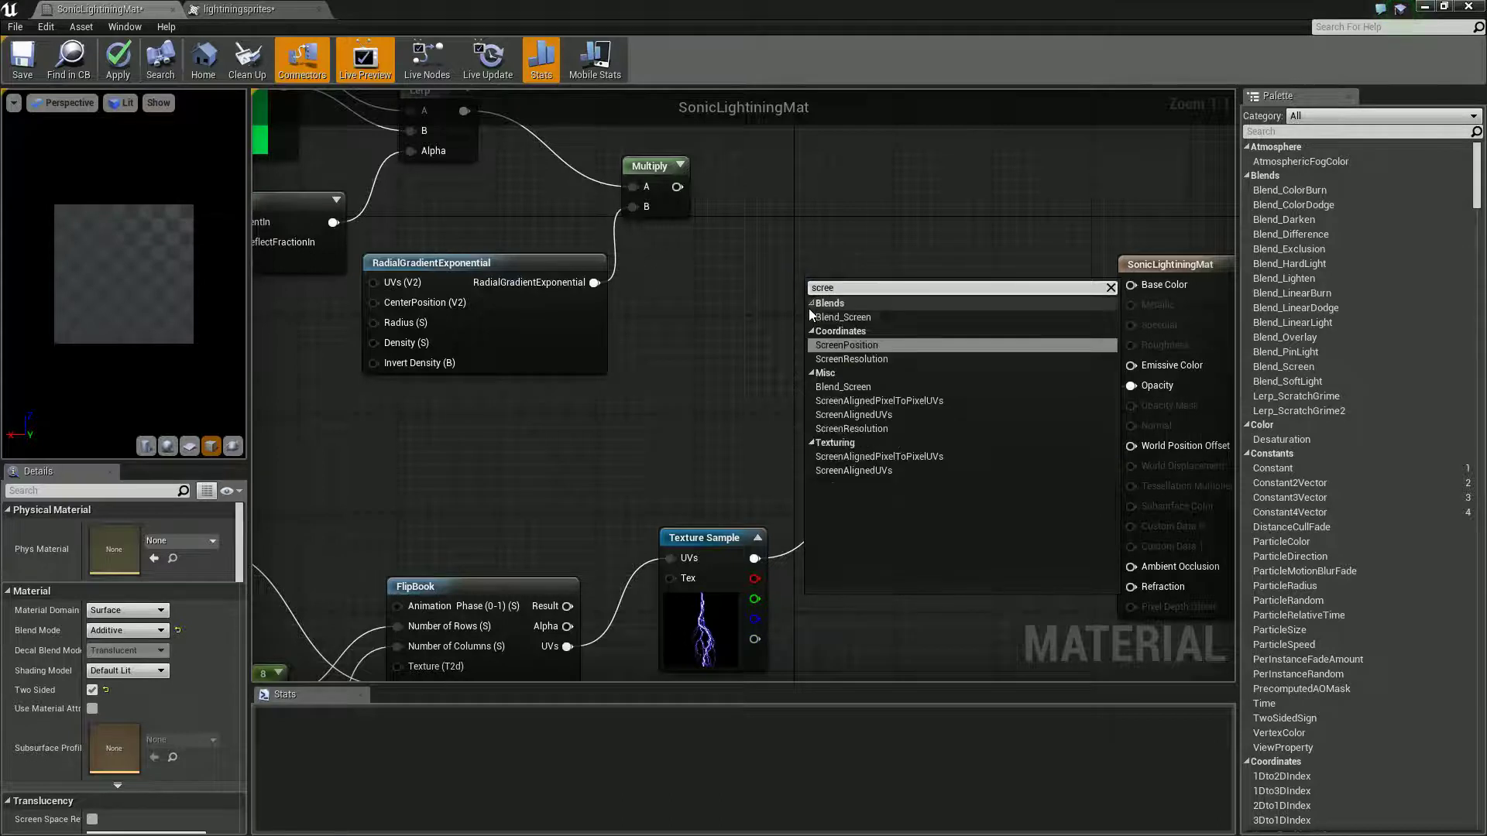
{"action": "left_click", "coordinate": [829, 317]}
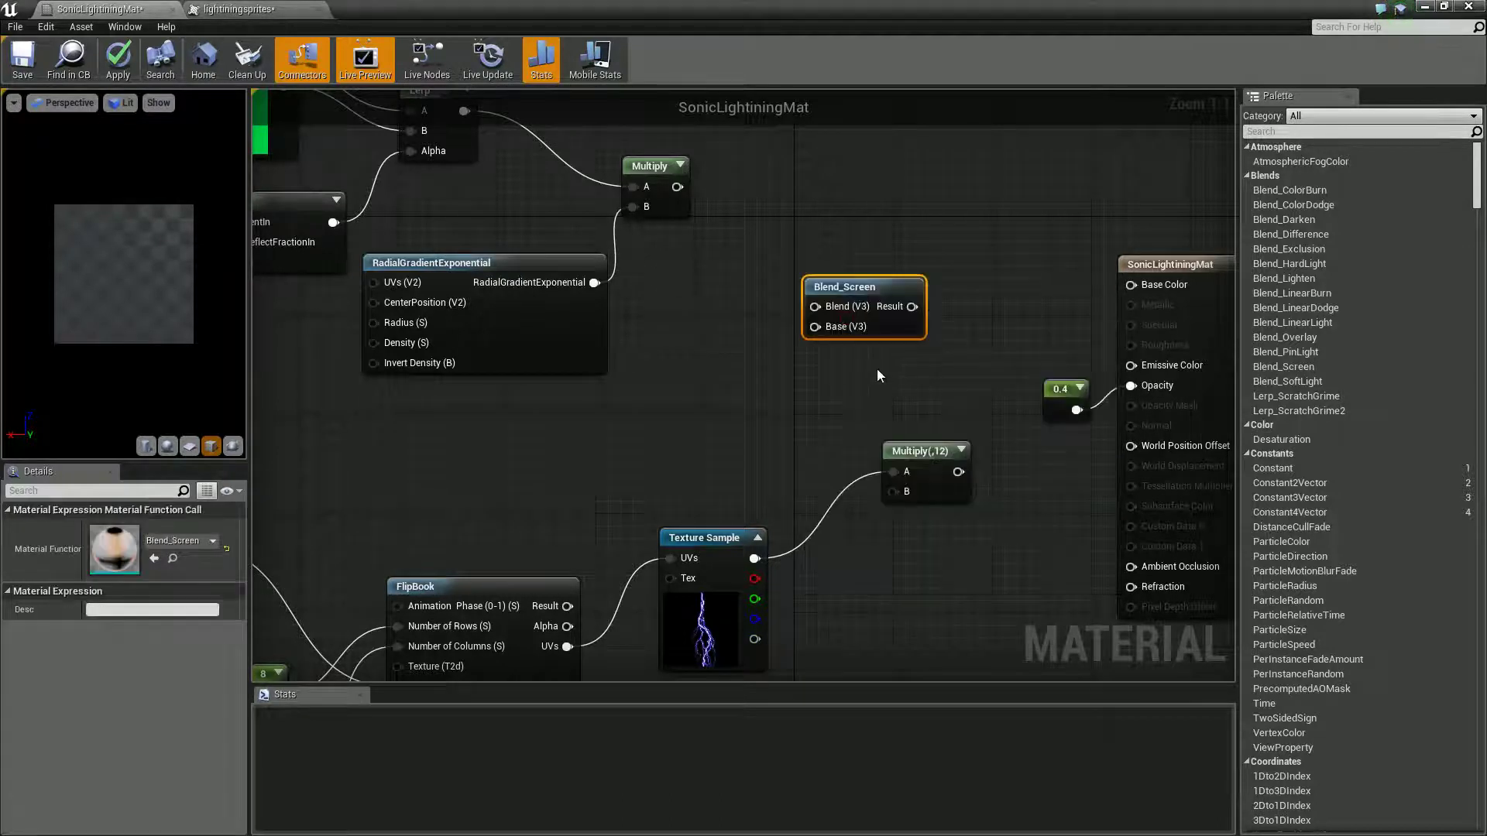
Connect the Texture Sample to Blend_Screen's Base, the upper Multiply to its Blend, and its Result to the material's Base Color
{"action": "left_click_drag", "start_coordinate": [754, 557], "coordinate": [677, 187]}
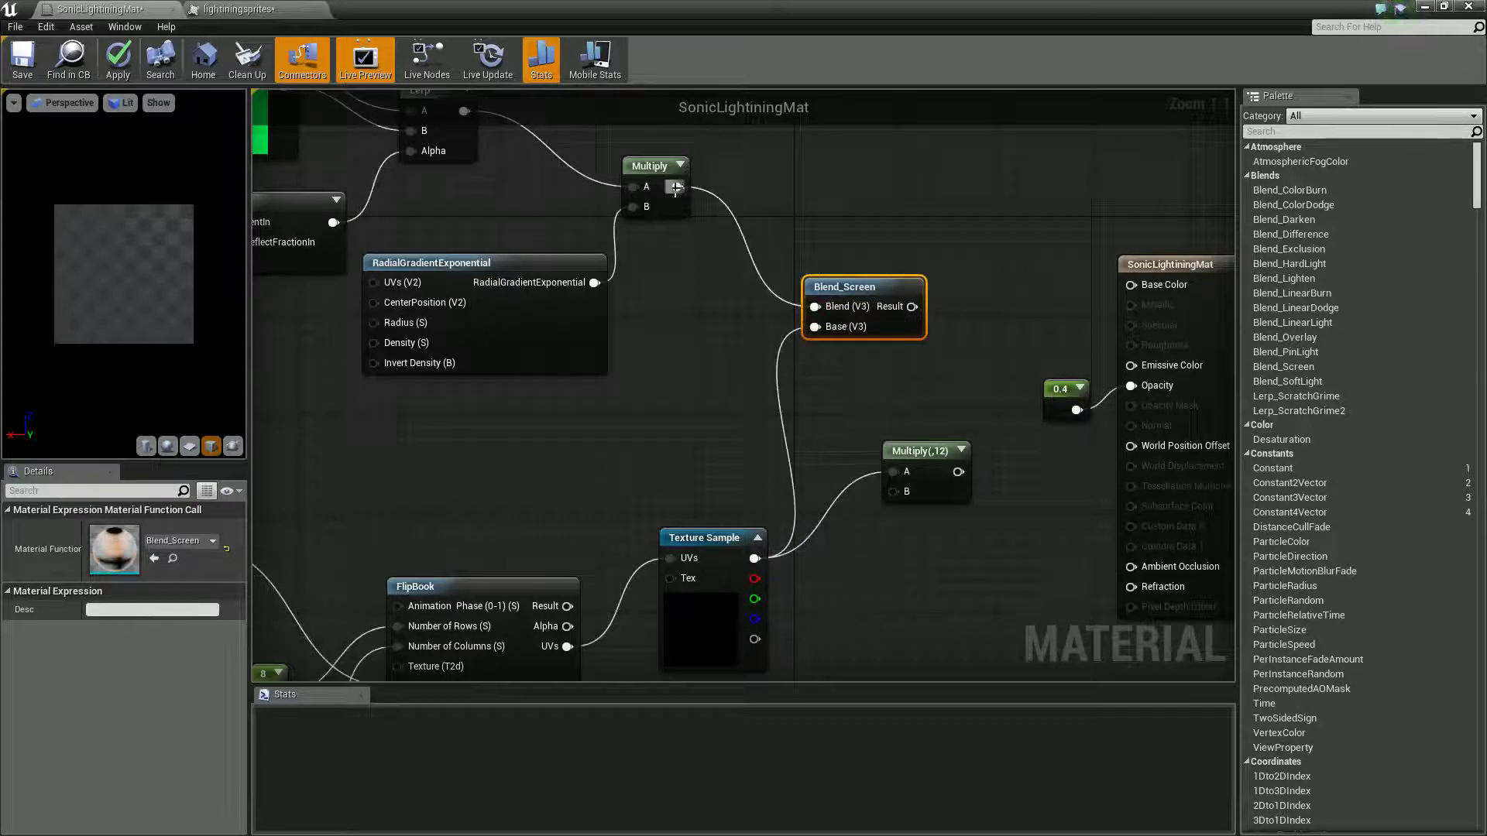
{"action": "left_click_drag", "start_coordinate": [913, 306], "coordinate": [1167, 287]}
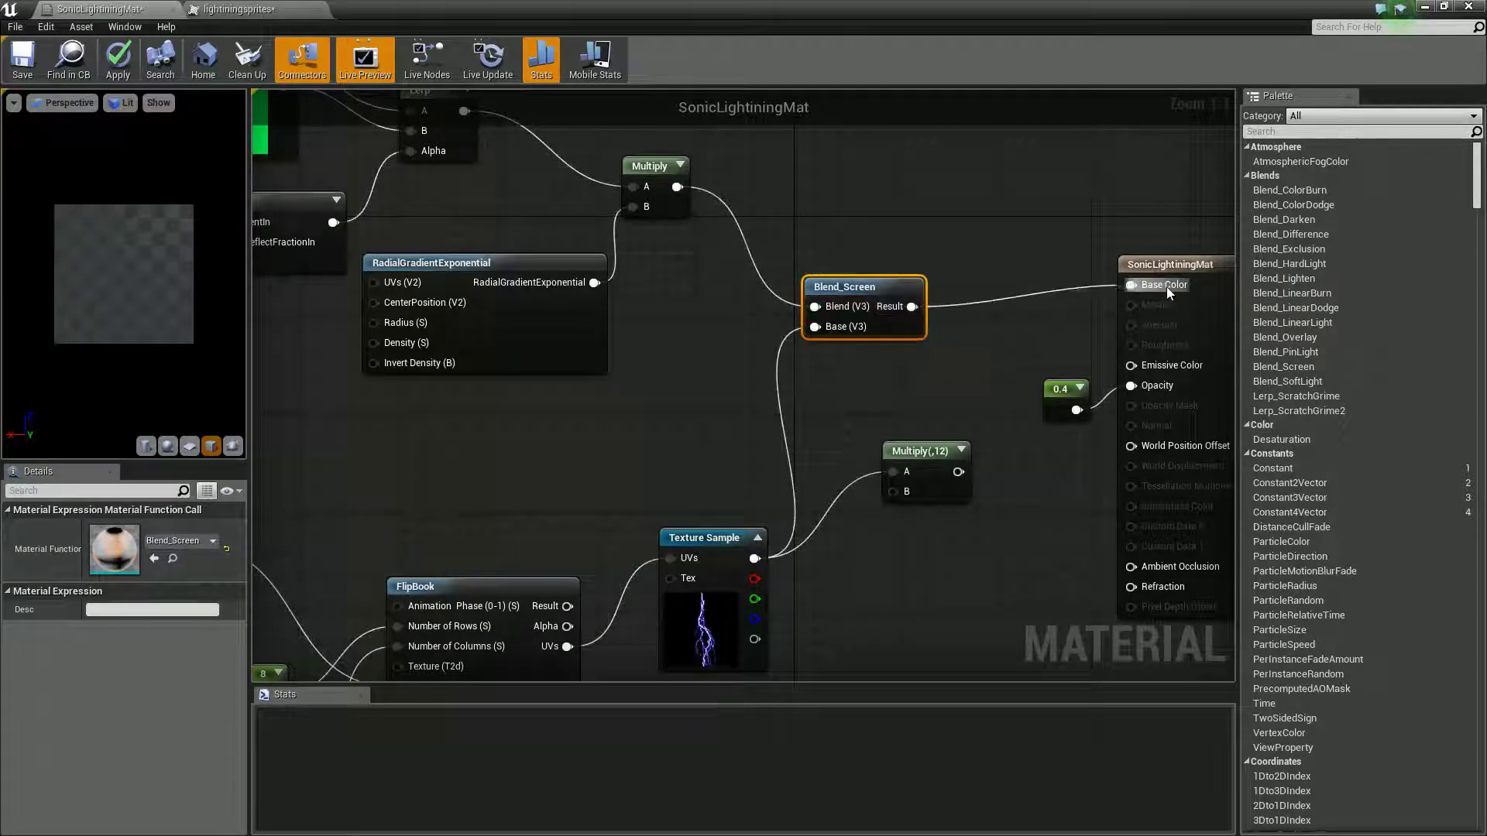
Save the SonicLightiningMat material and switch its preview shape to a sphere
{"action": "left_click", "coordinate": [22, 62]}
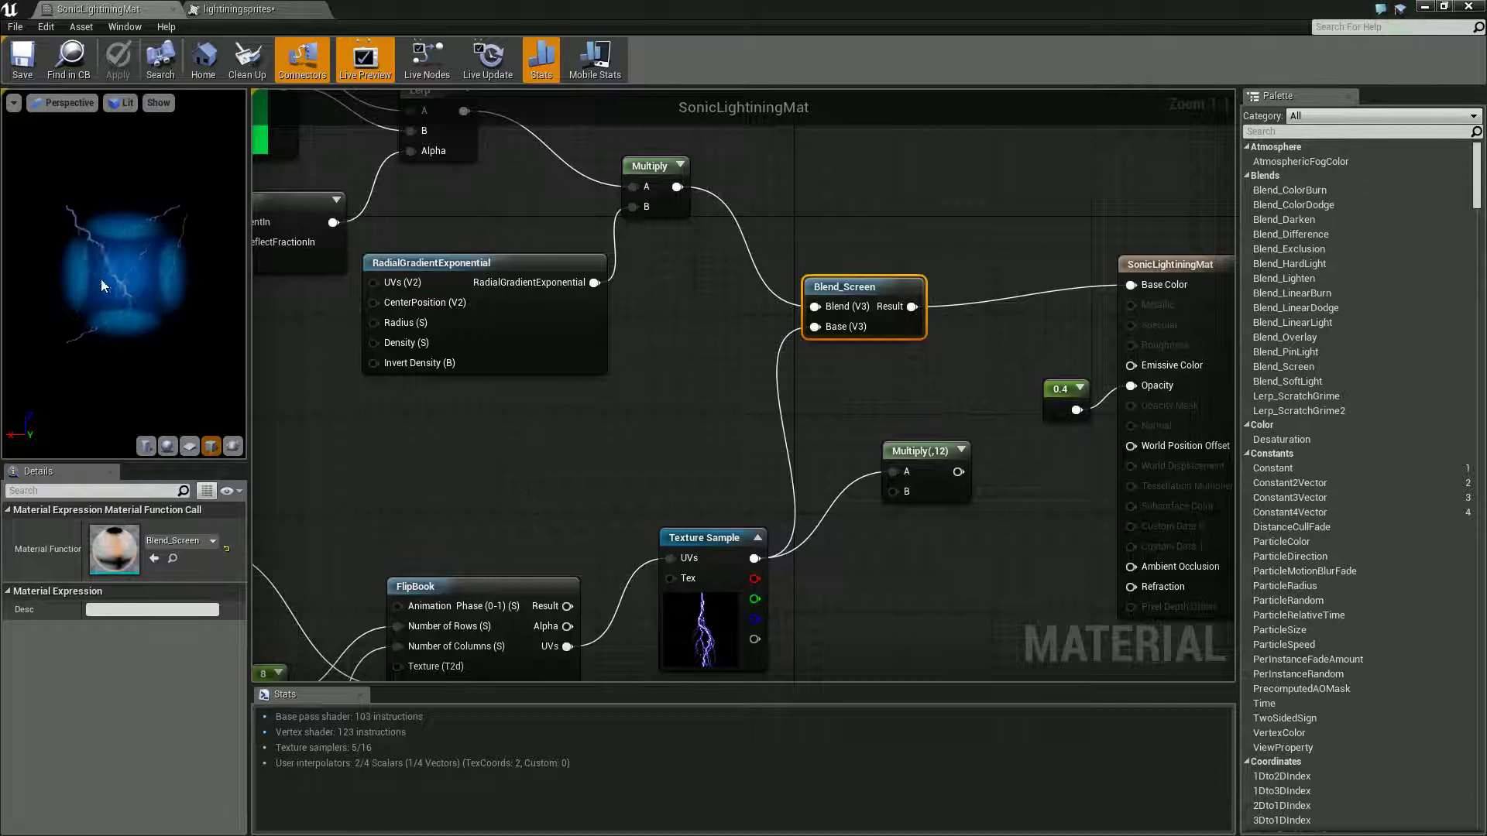
{"action": "left_click", "coordinate": [167, 446]}
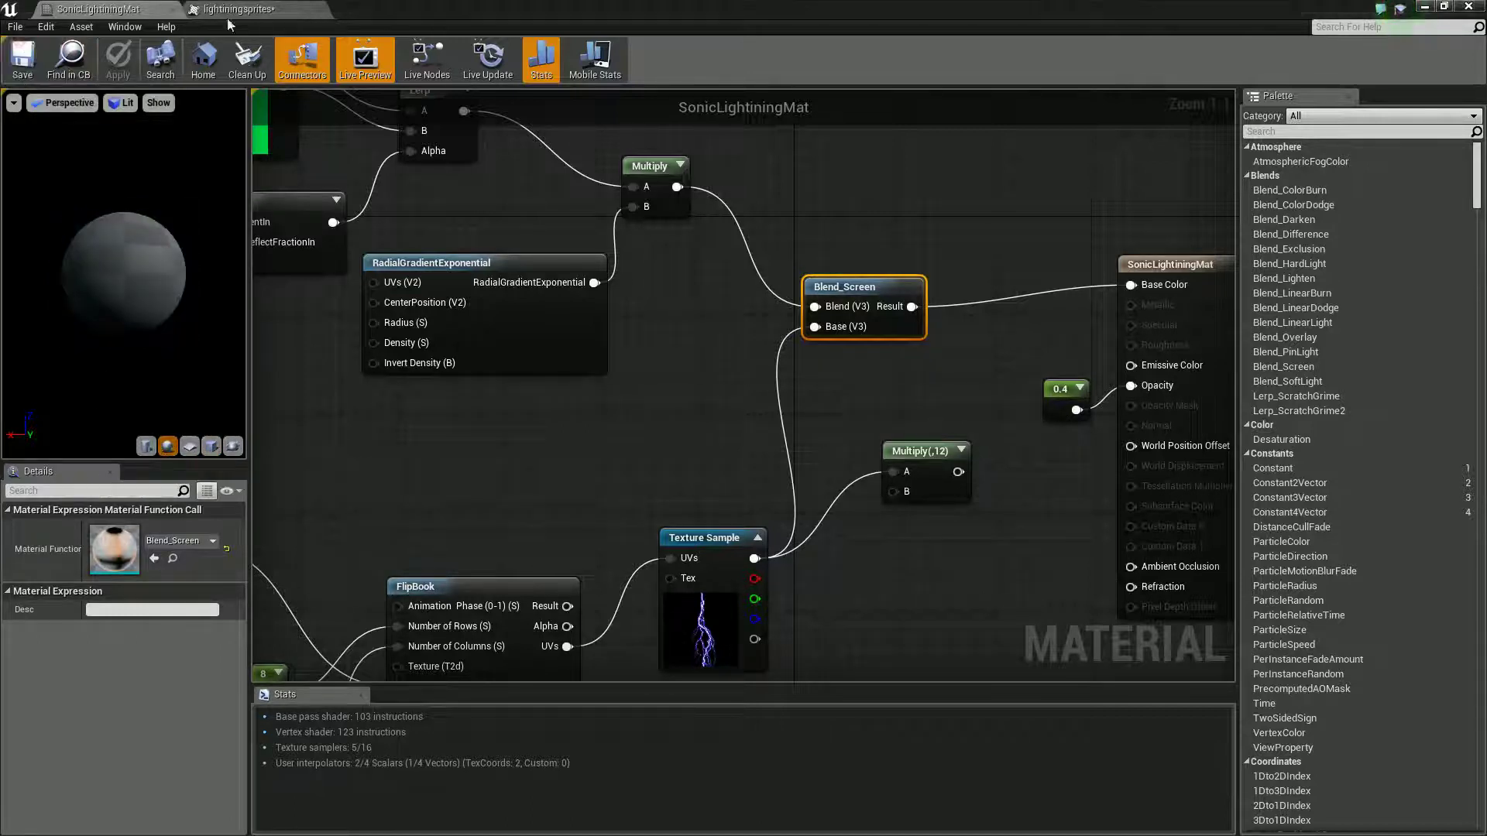
Open the ThirdPersonCharacter blueprint from the level editor, maximize its window, and select the Sphere component in its viewport
{"action": "left_click_drag", "start_coordinate": [428, 10], "coordinate": [1486, 226]}
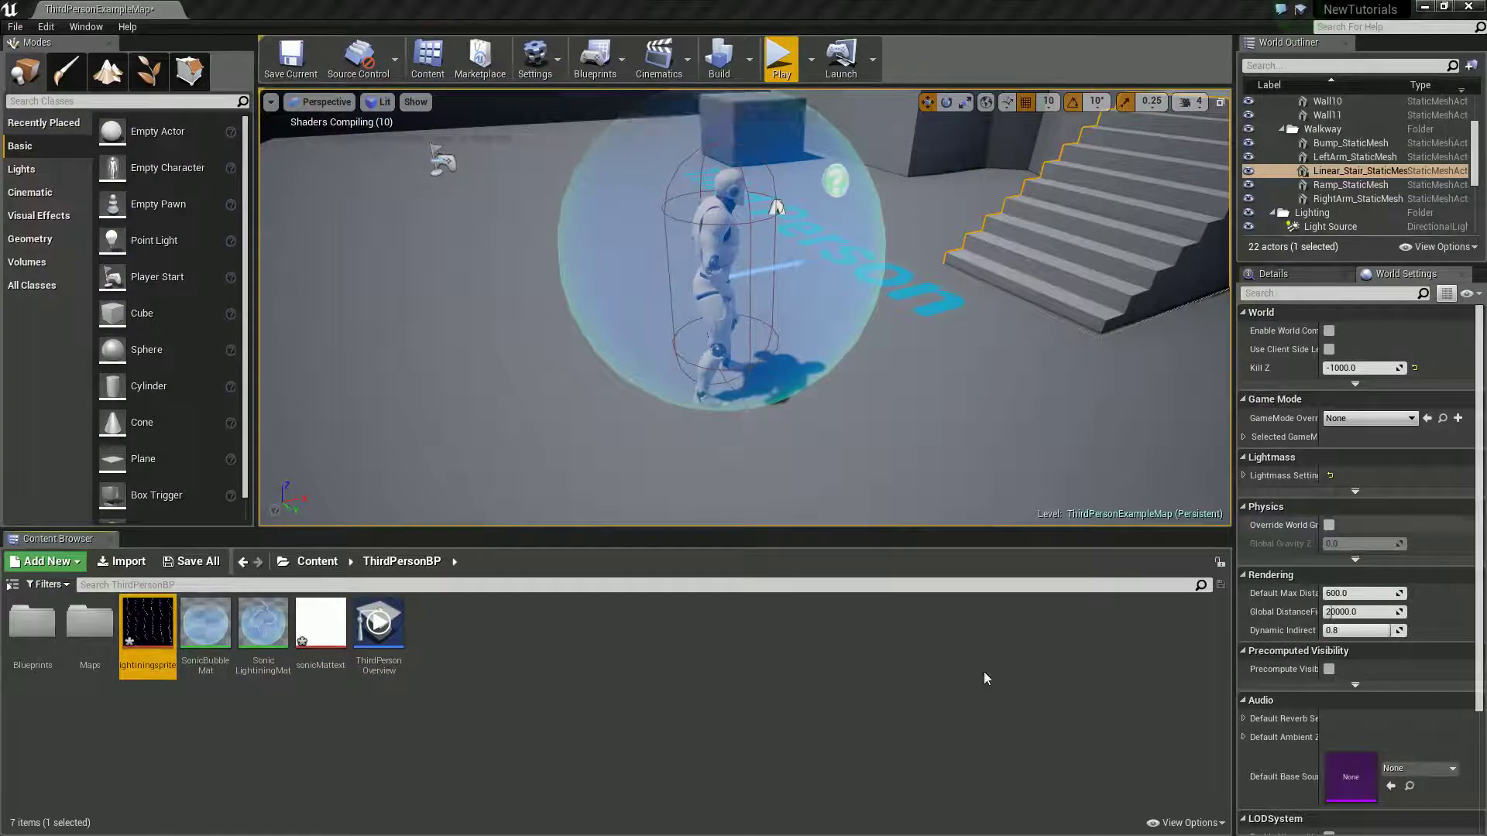
{"action": "scroll", "coordinate": [1437, 233], "scroll_direction": "down", "scroll_amount": 3}
{"action": "left_click", "coordinate": [1437, 228]}
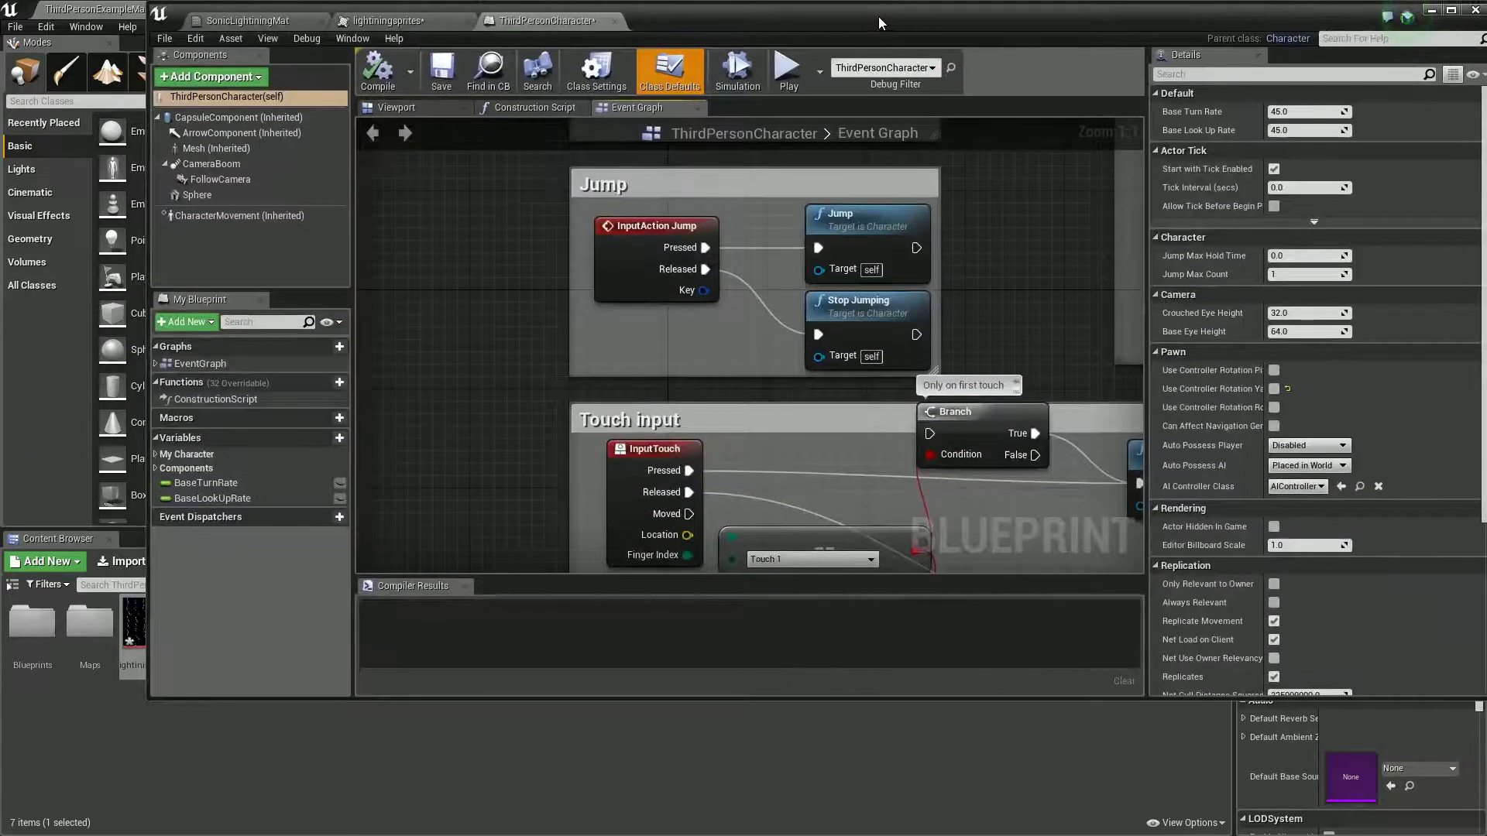
{"action": "double_click", "coordinate": [878, 17]}
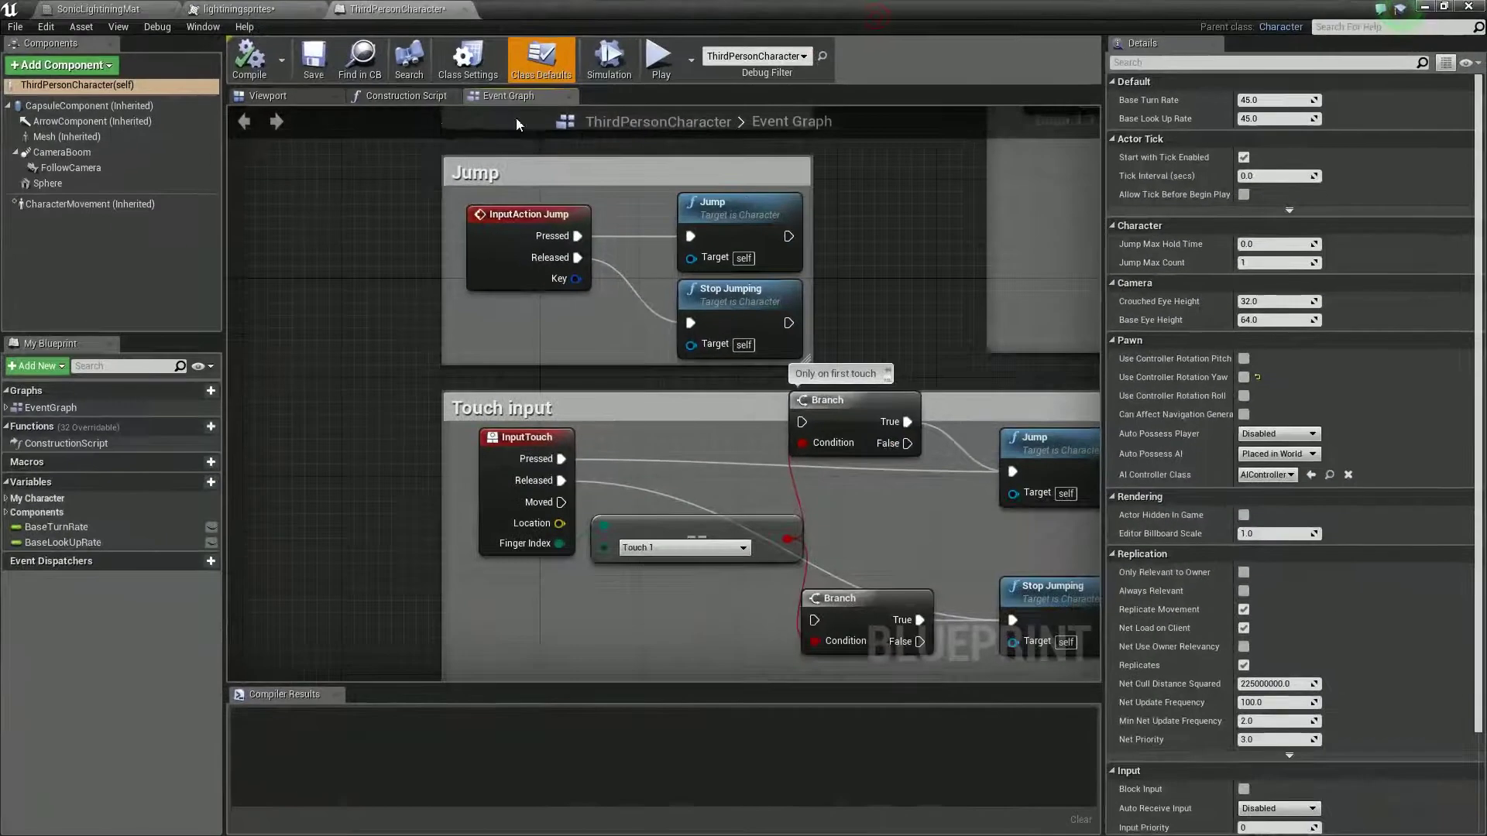
{"action": "left_click", "coordinate": [299, 98]}
{"action": "left_click", "coordinate": [50, 186]}
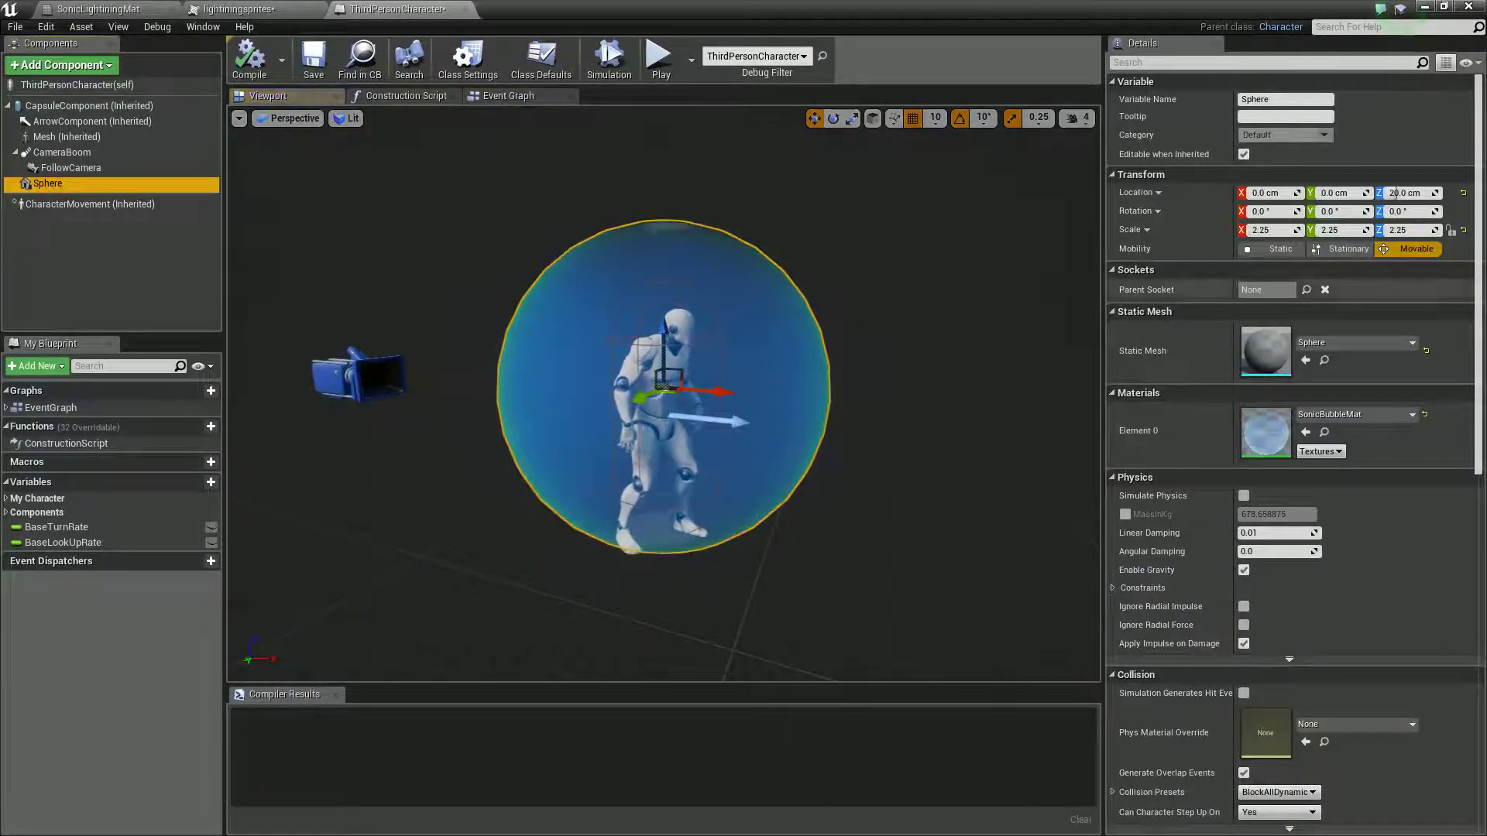
Assign SonicLightiningMat to the Sphere component's Element 0 material slot
{"action": "left_click", "coordinate": [1347, 415]}
{"action": "type", "text": "s"}
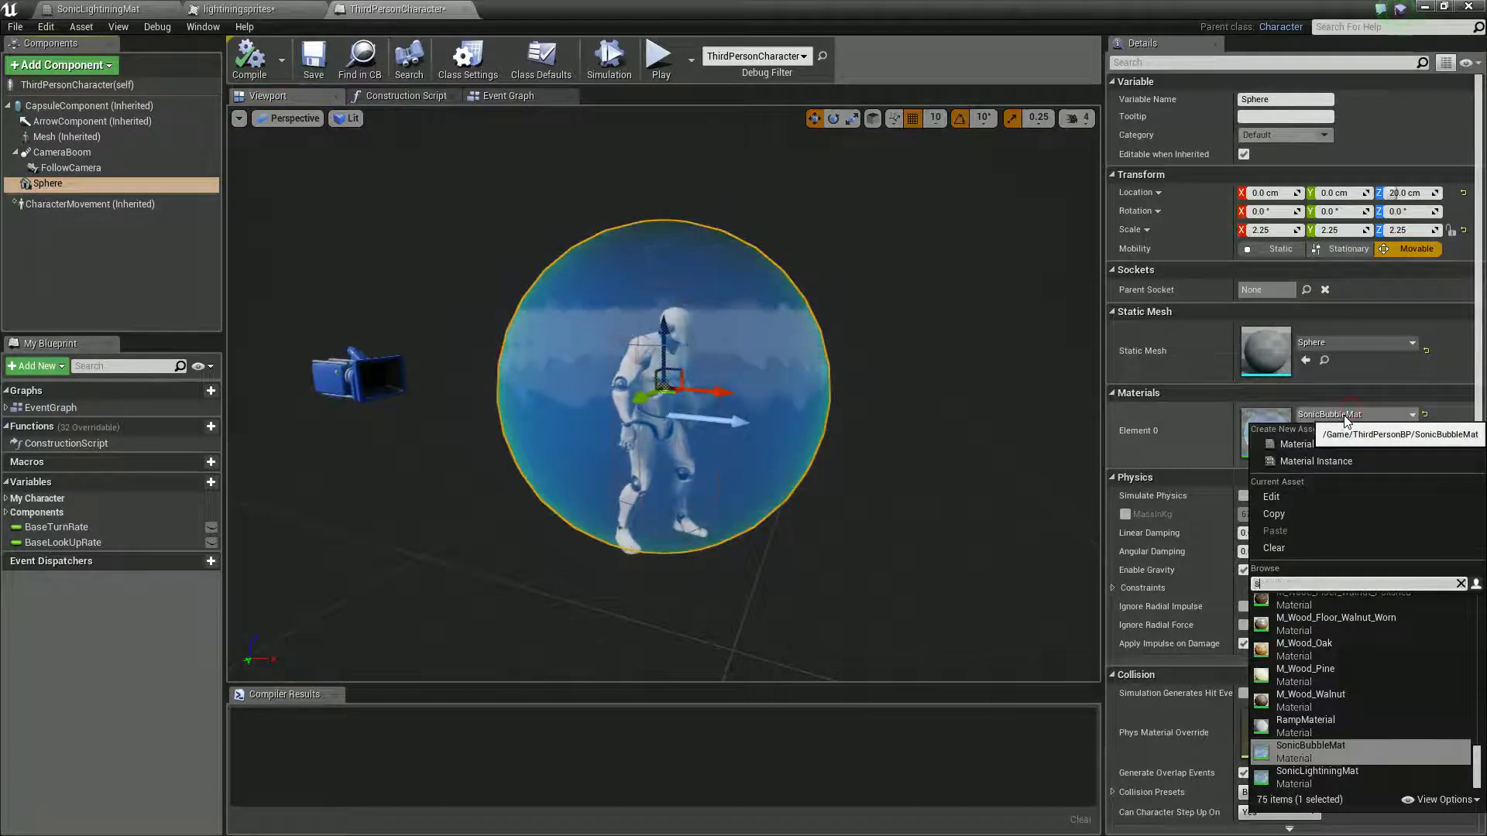
{"action": "type", "text": "onicl"}
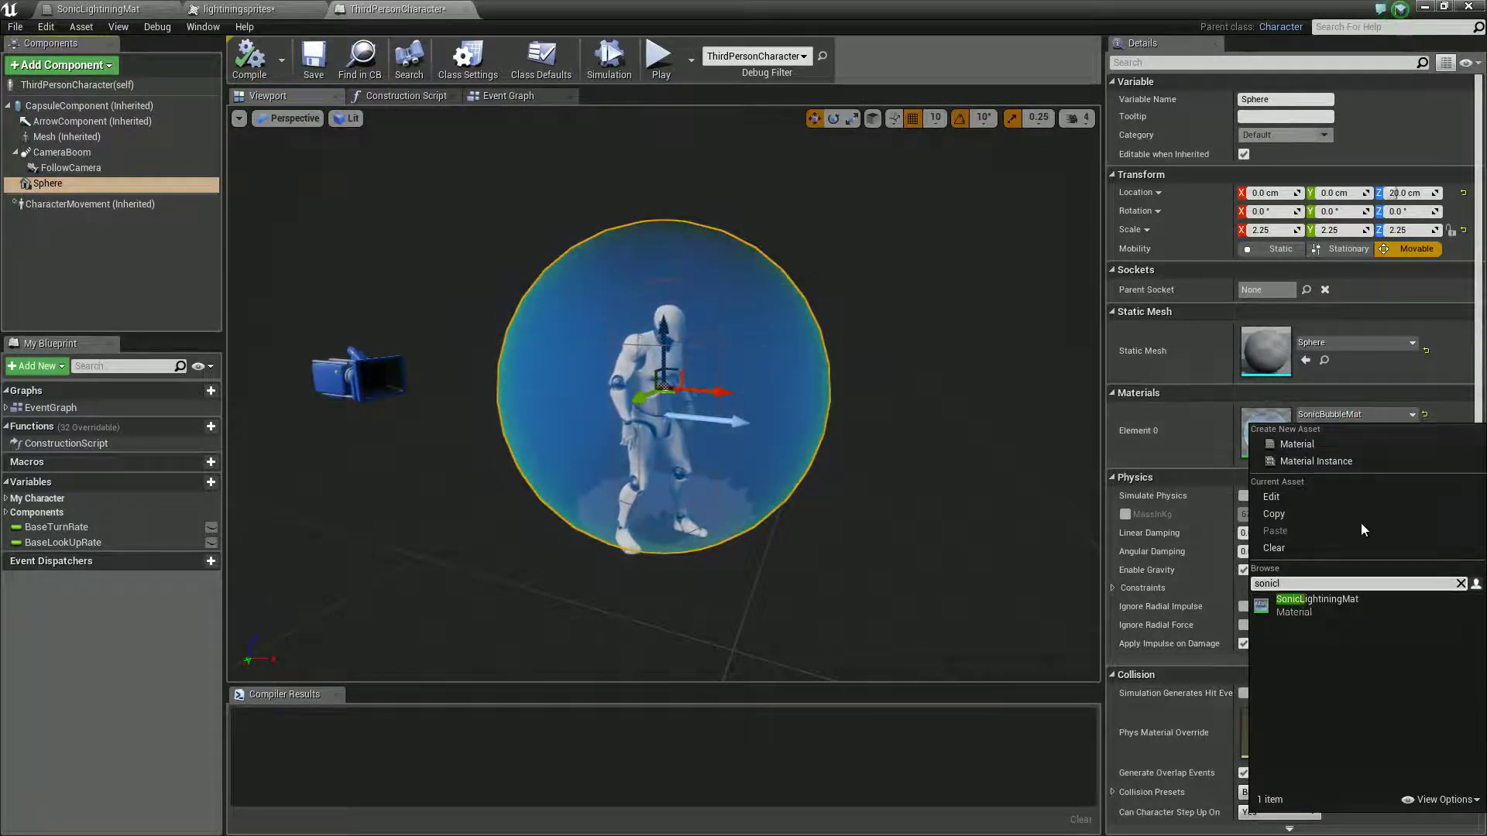
{"action": "left_click", "coordinate": [1339, 607]}
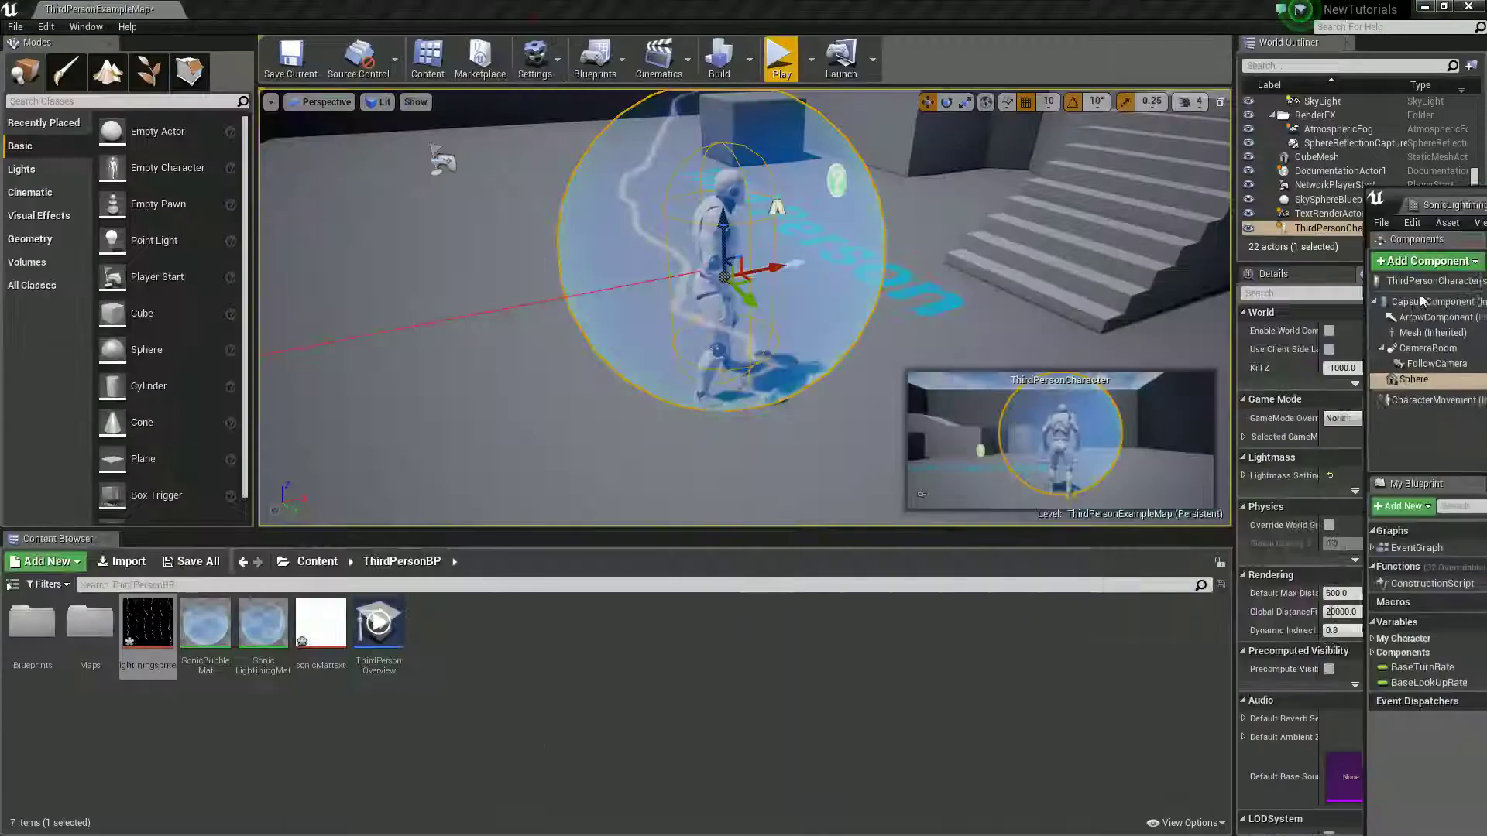
Play the level full screen, run the character around to inspect the lightning bubble, stop playing, and return to the character blueprint
{"action": "left_click_drag", "start_coordinate": [1422, 302], "coordinate": [1486, 185]}
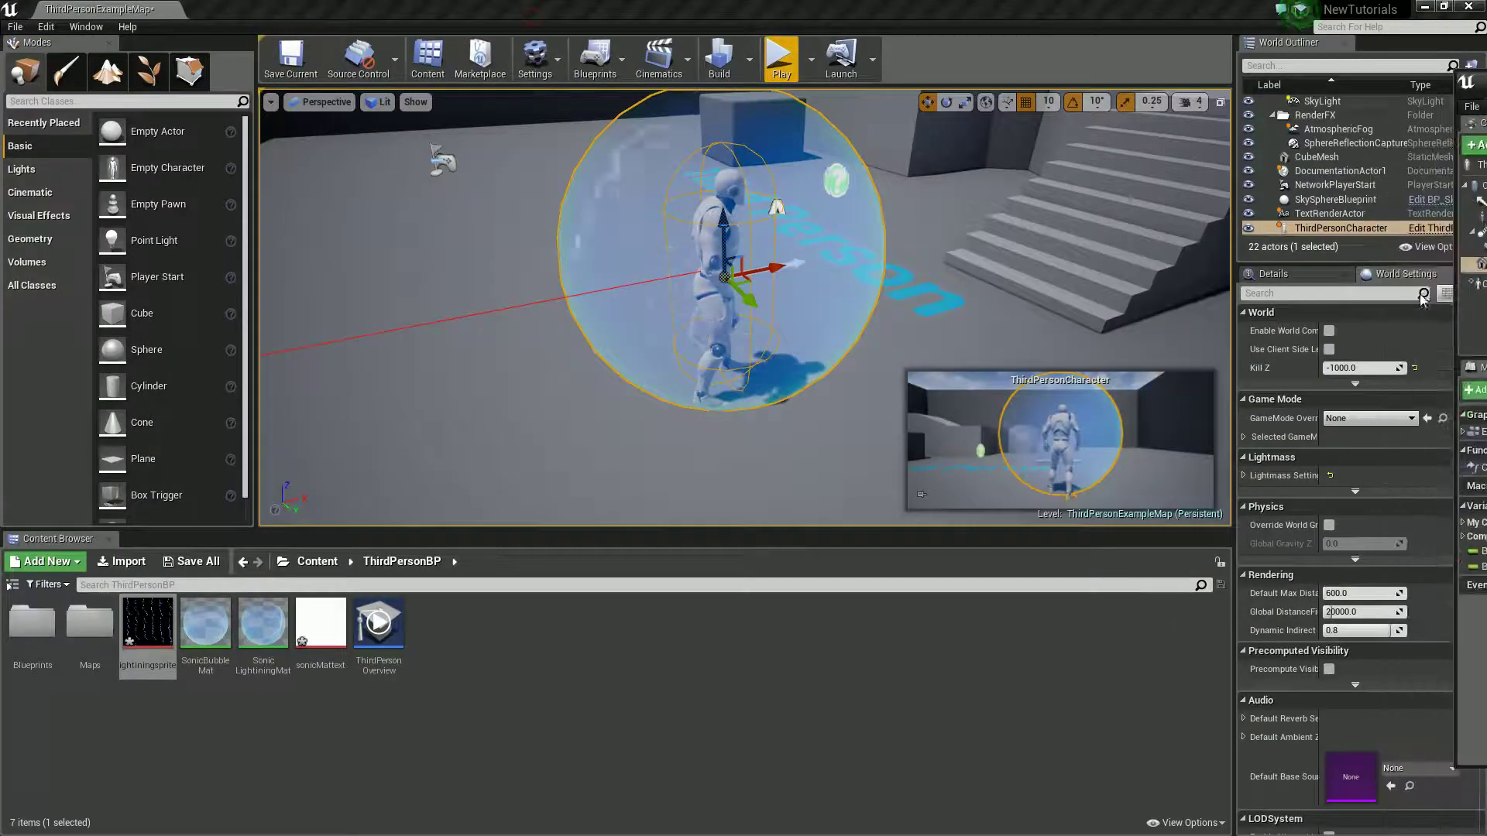
{"action": "left_click", "coordinate": [783, 70]}
{"action": "key", "text": "F11"}
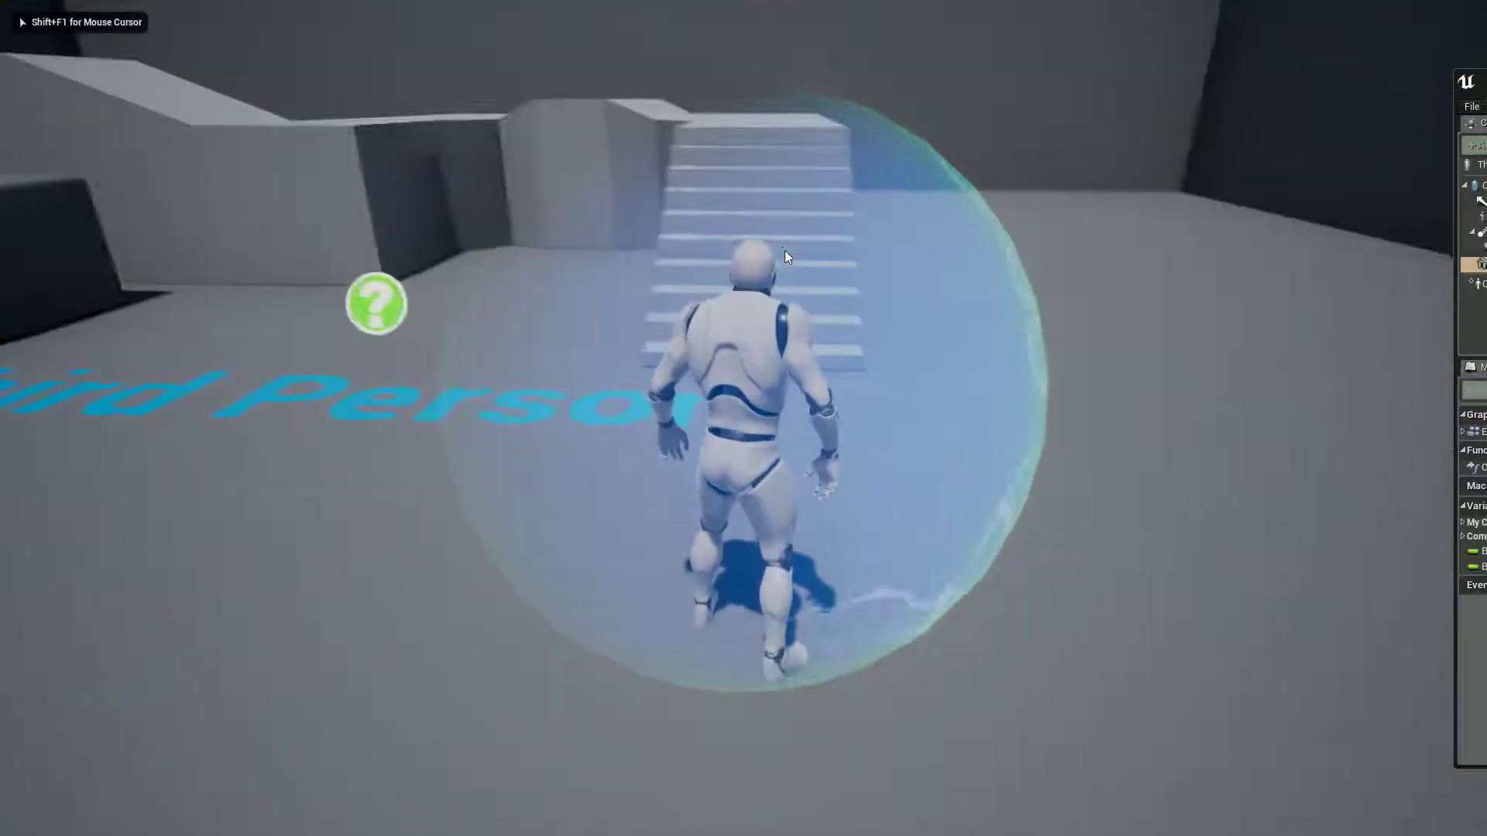
{"action": "key", "text": "s"}
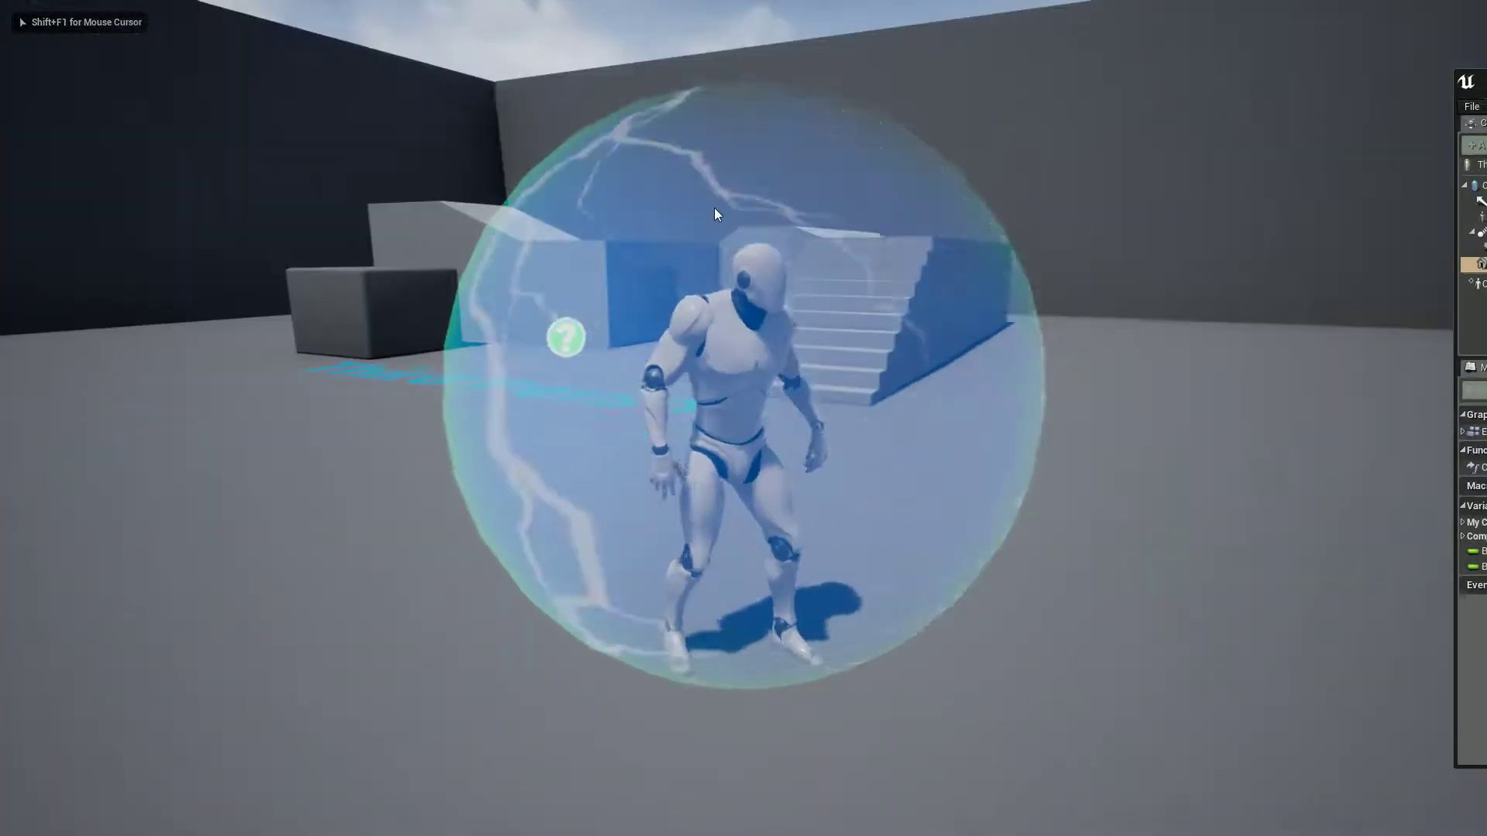
{"action": "key", "text": "w"}
{"action": "key", "text": "s"}
{"action": "key", "text": "w"}
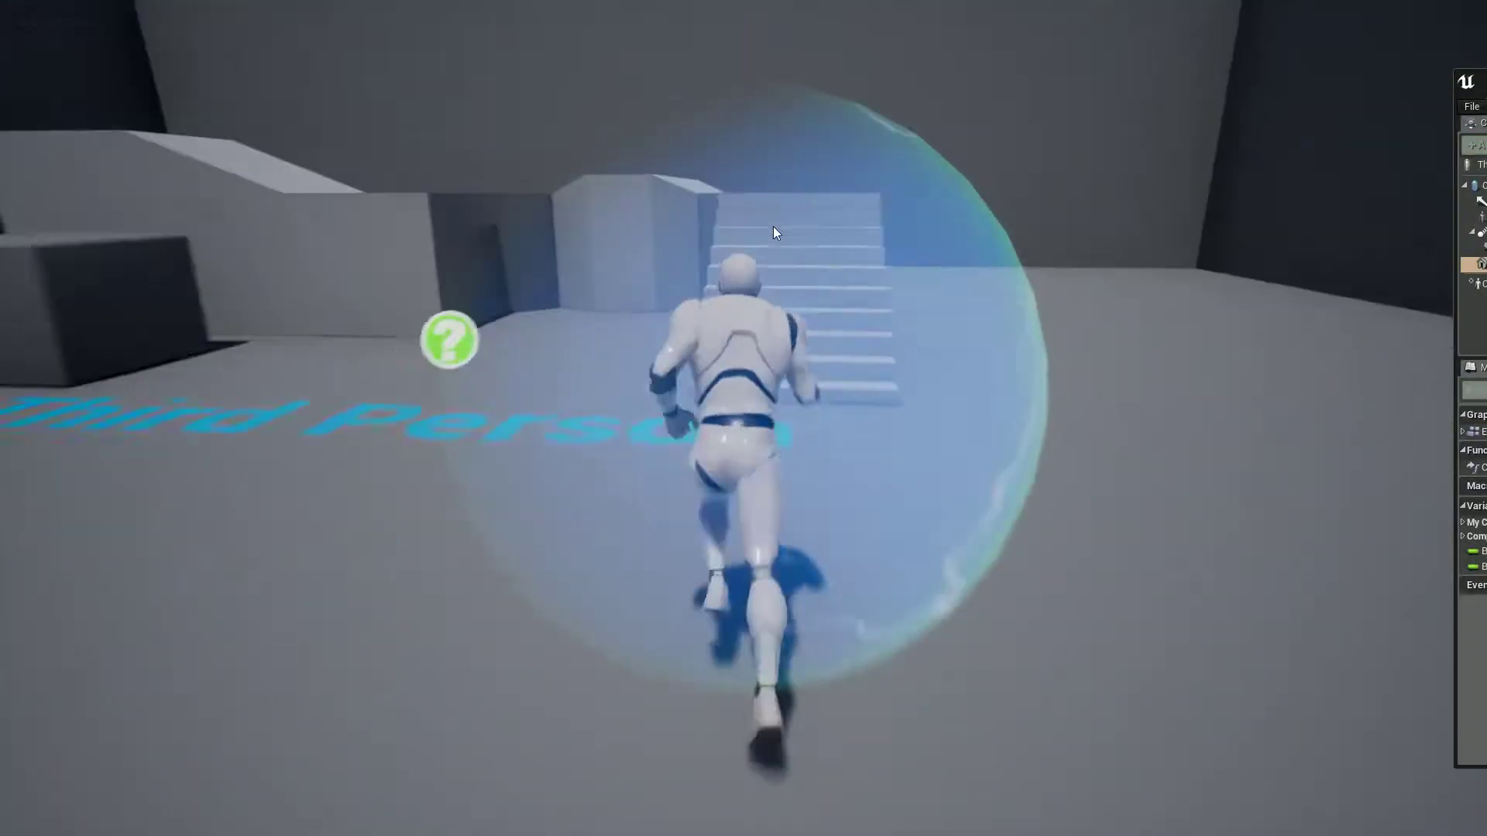
{"action": "key", "text": "w"}
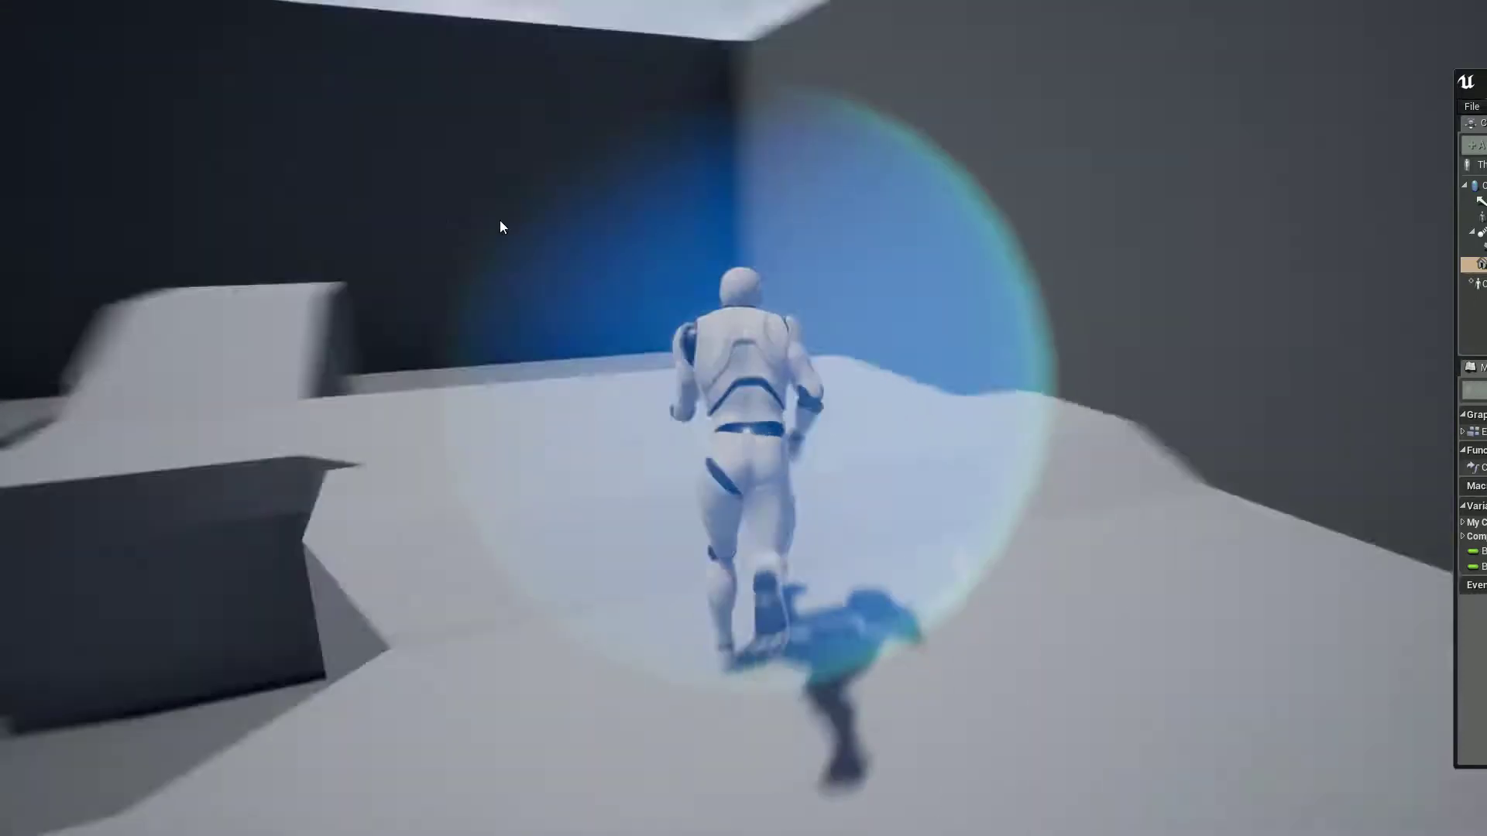
{"action": "key", "text": "w"}
{"action": "key", "text": "Escape"}
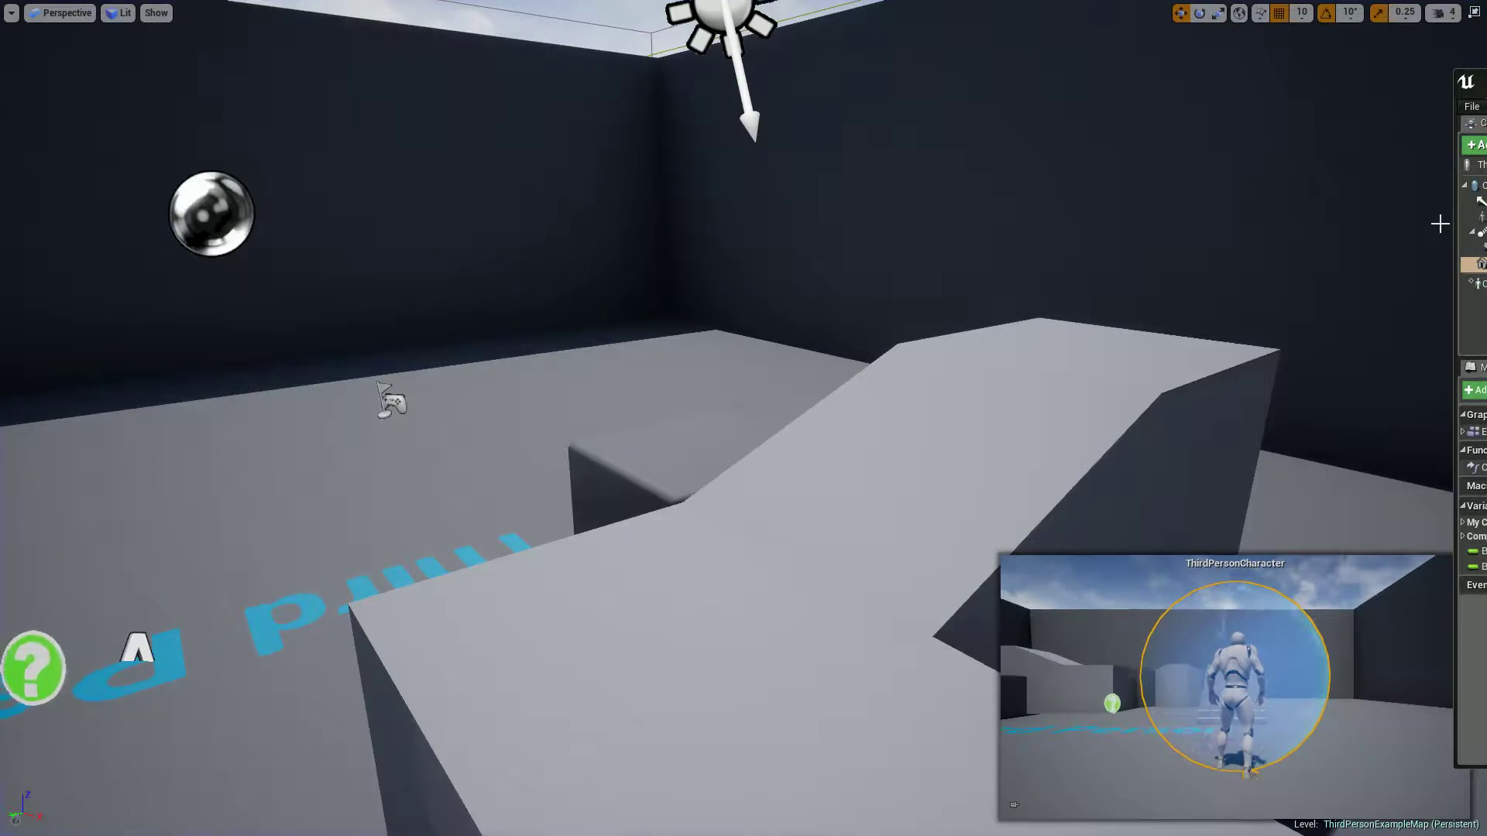
{"action": "key", "text": "F11"}
{"action": "left_click_drag", "start_coordinate": [1486, 99], "coordinate": [651, 114]}
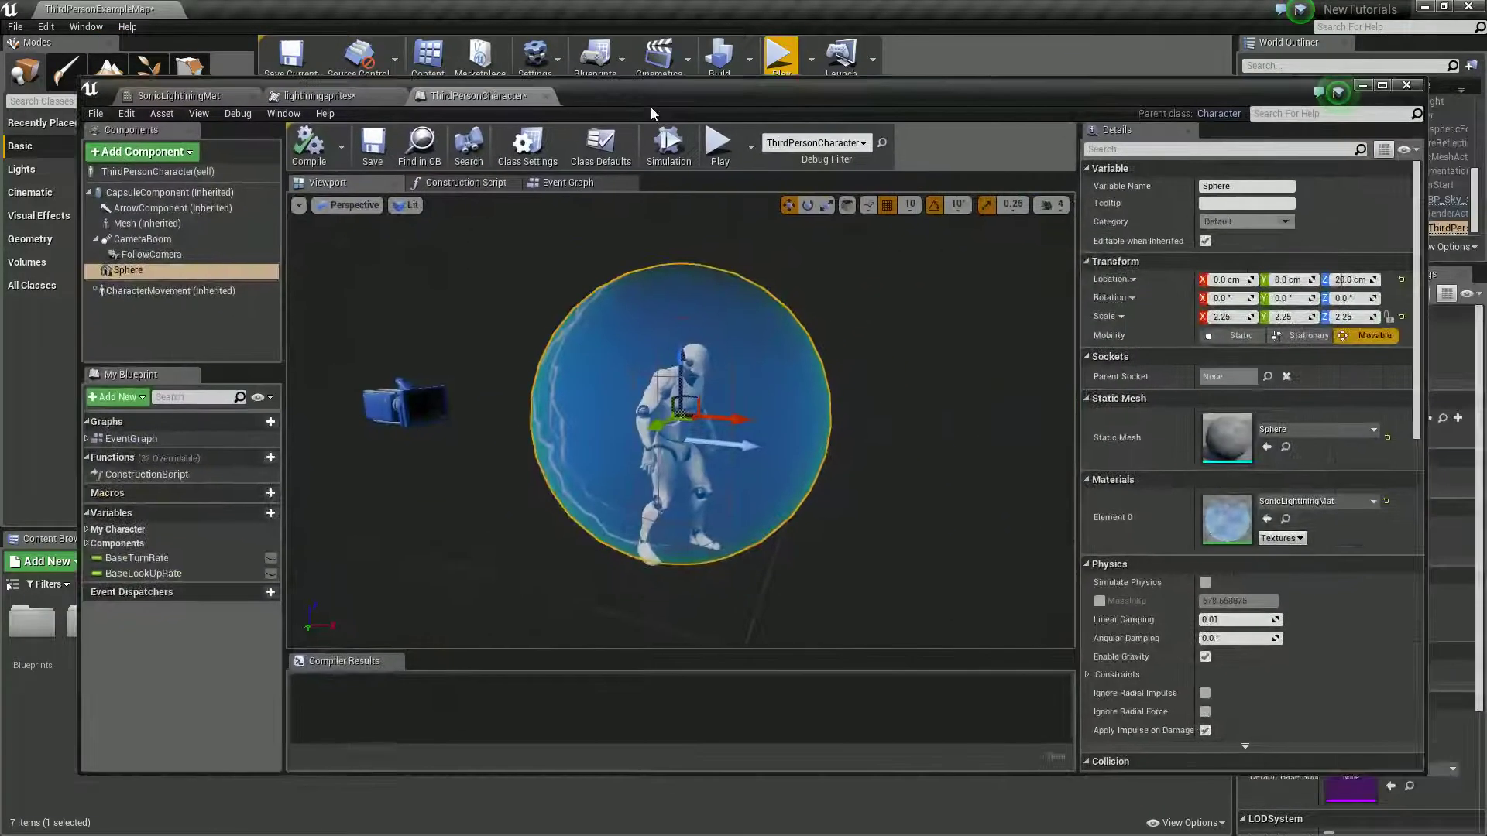
Return to the SonicLightiningMat material, disable Two Sided, and set the constant feeding its Opacity to 0.5
{"action": "left_click", "coordinate": [315, 96]}
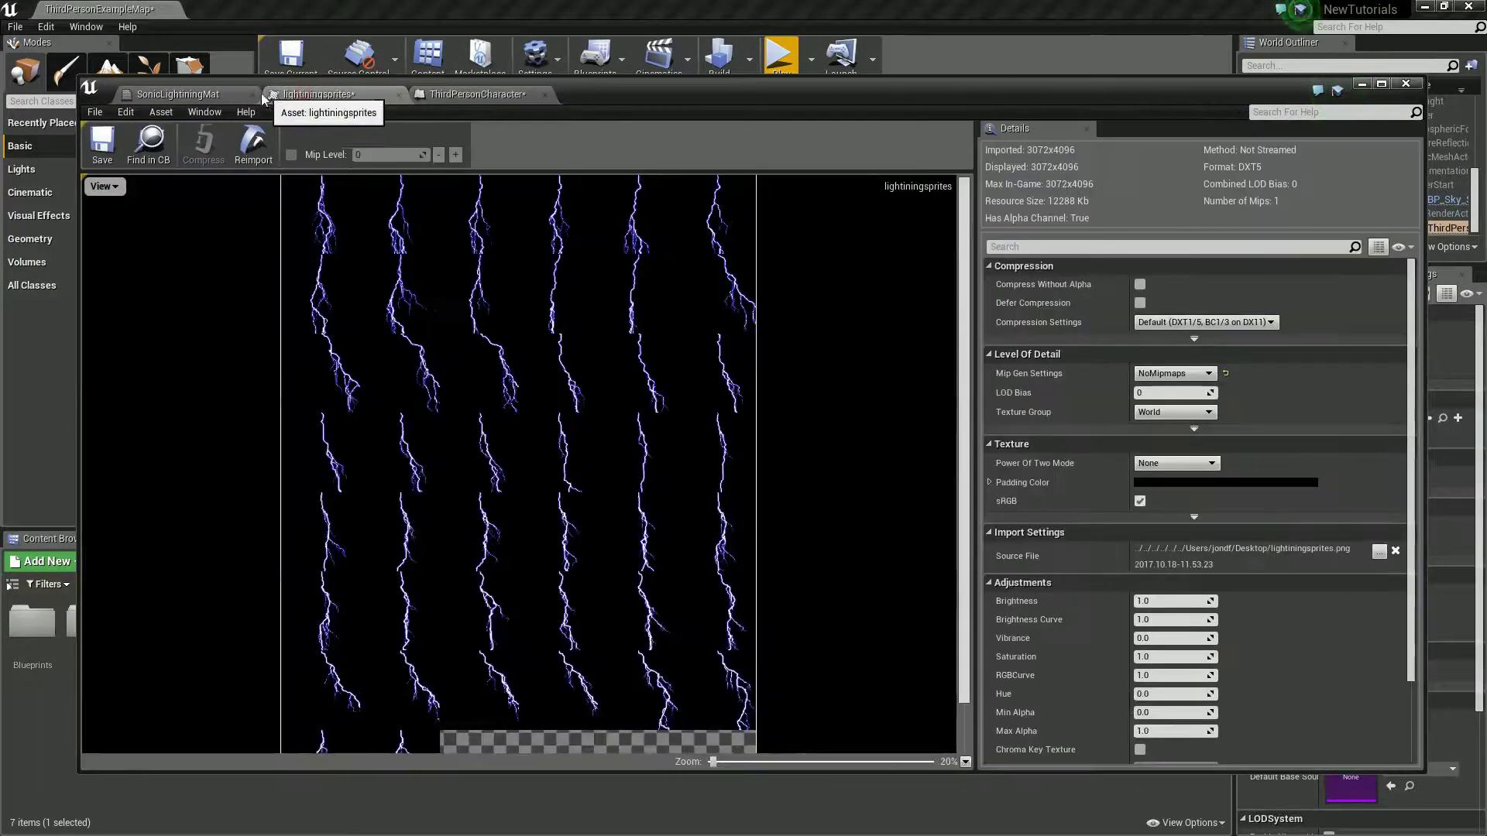
{"action": "left_click", "coordinate": [214, 94]}
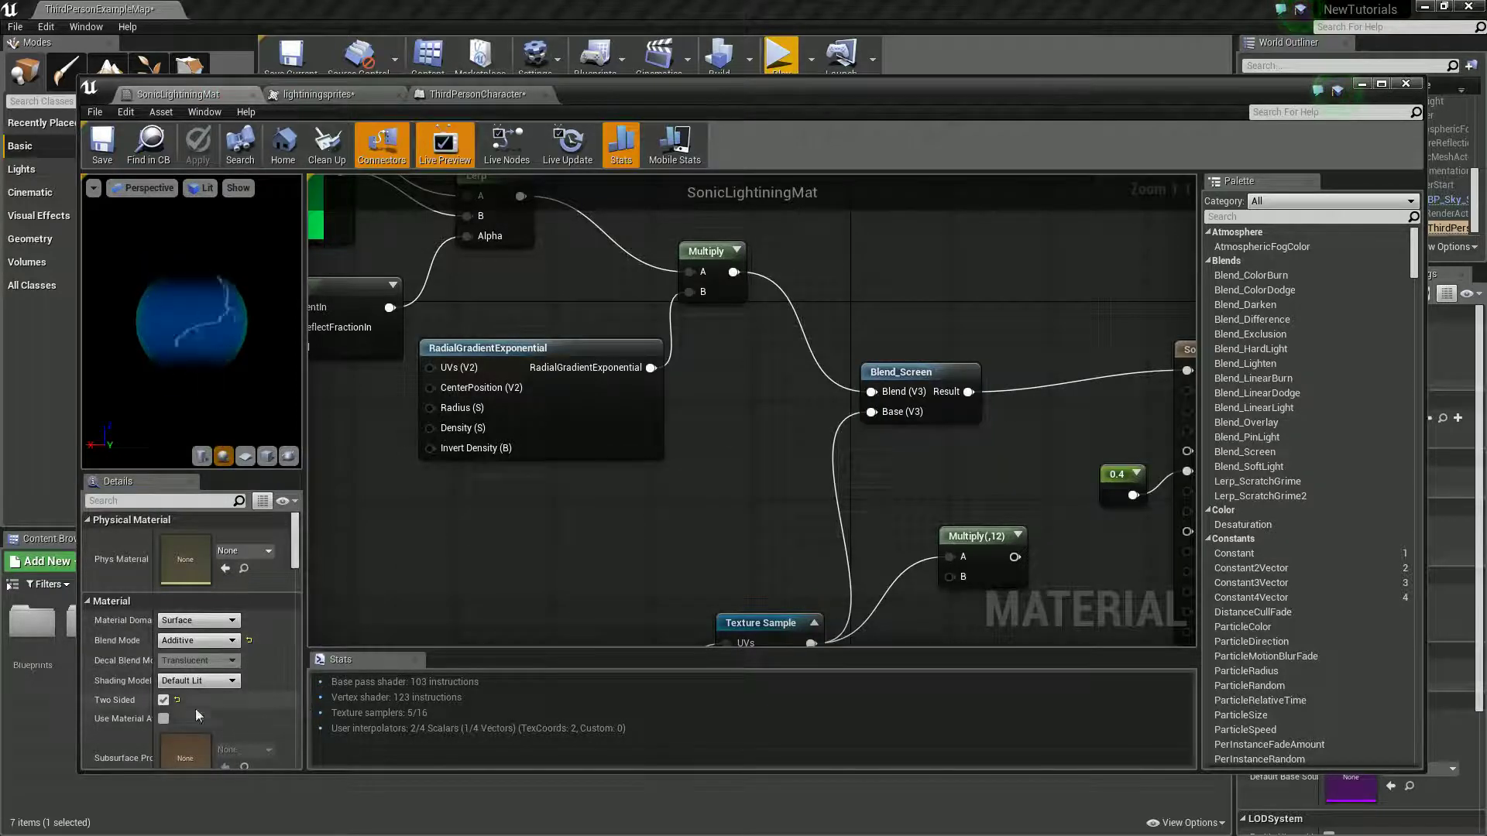
{"action": "left_click", "coordinate": [163, 700]}
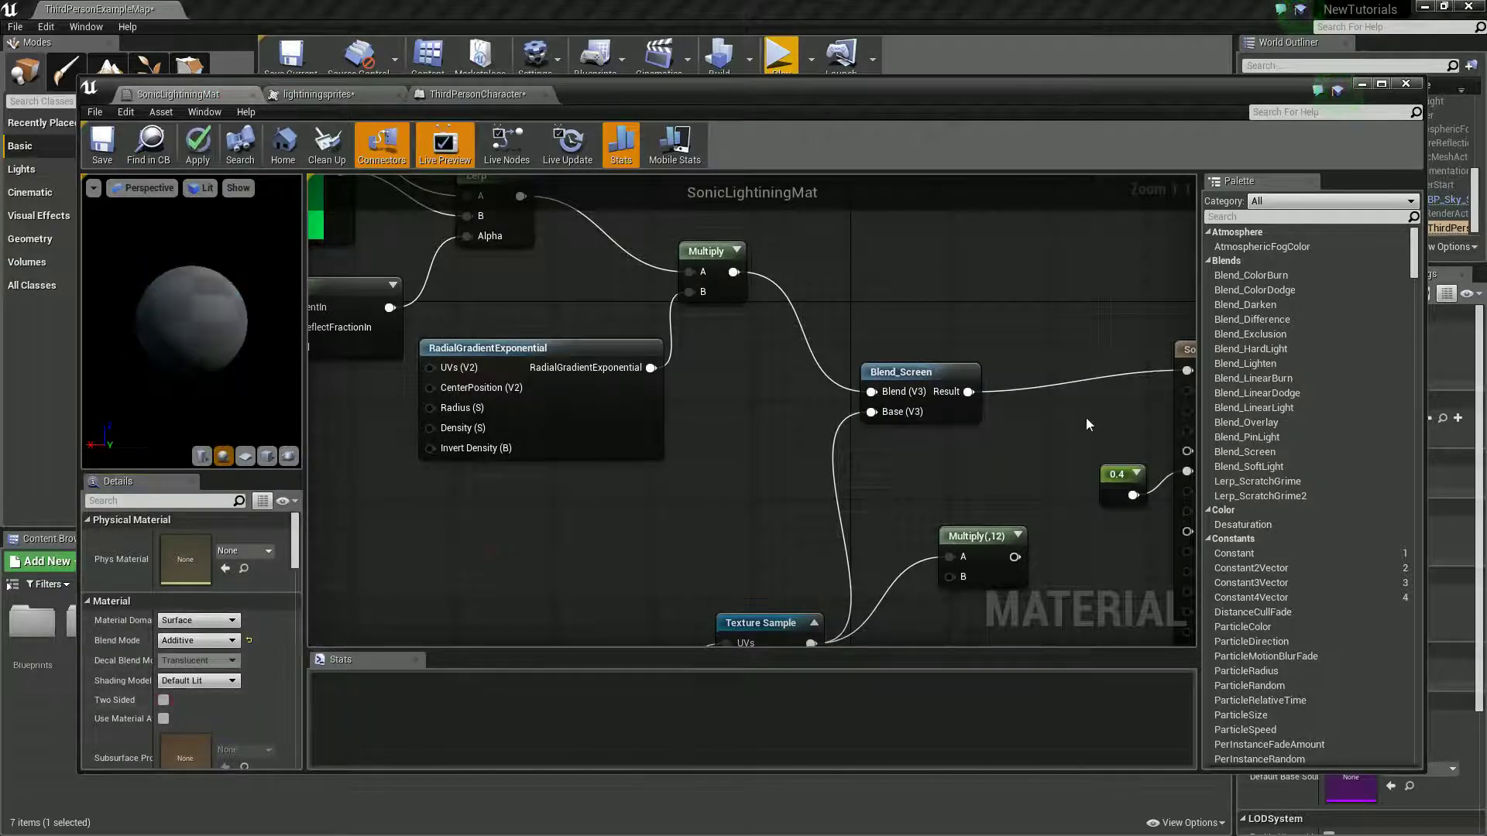
{"action": "right_click_drag", "start_coordinate": [1086, 417], "coordinate": [992, 448]}
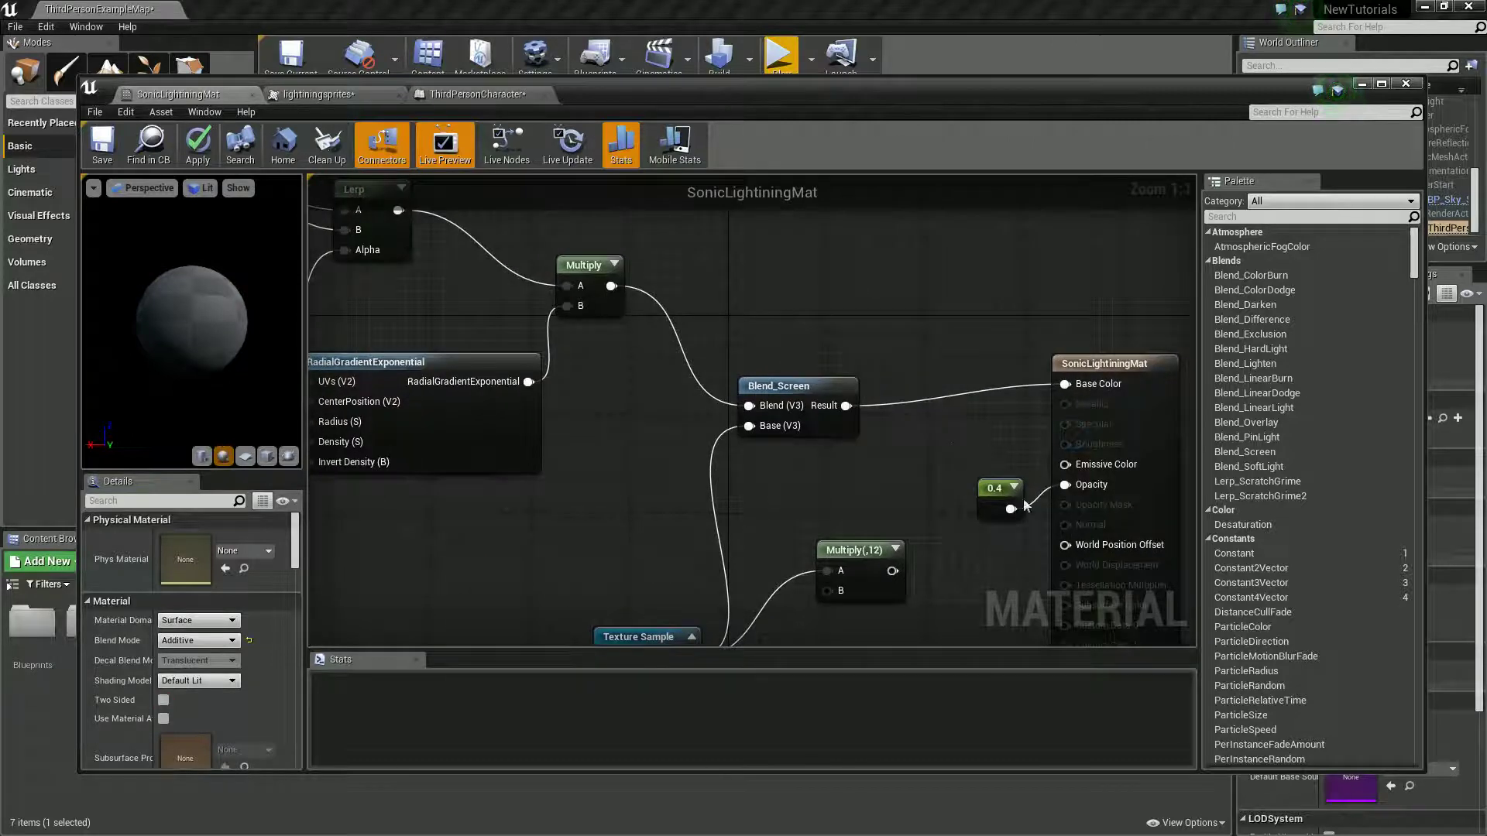
{"action": "left_click", "coordinate": [999, 501]}
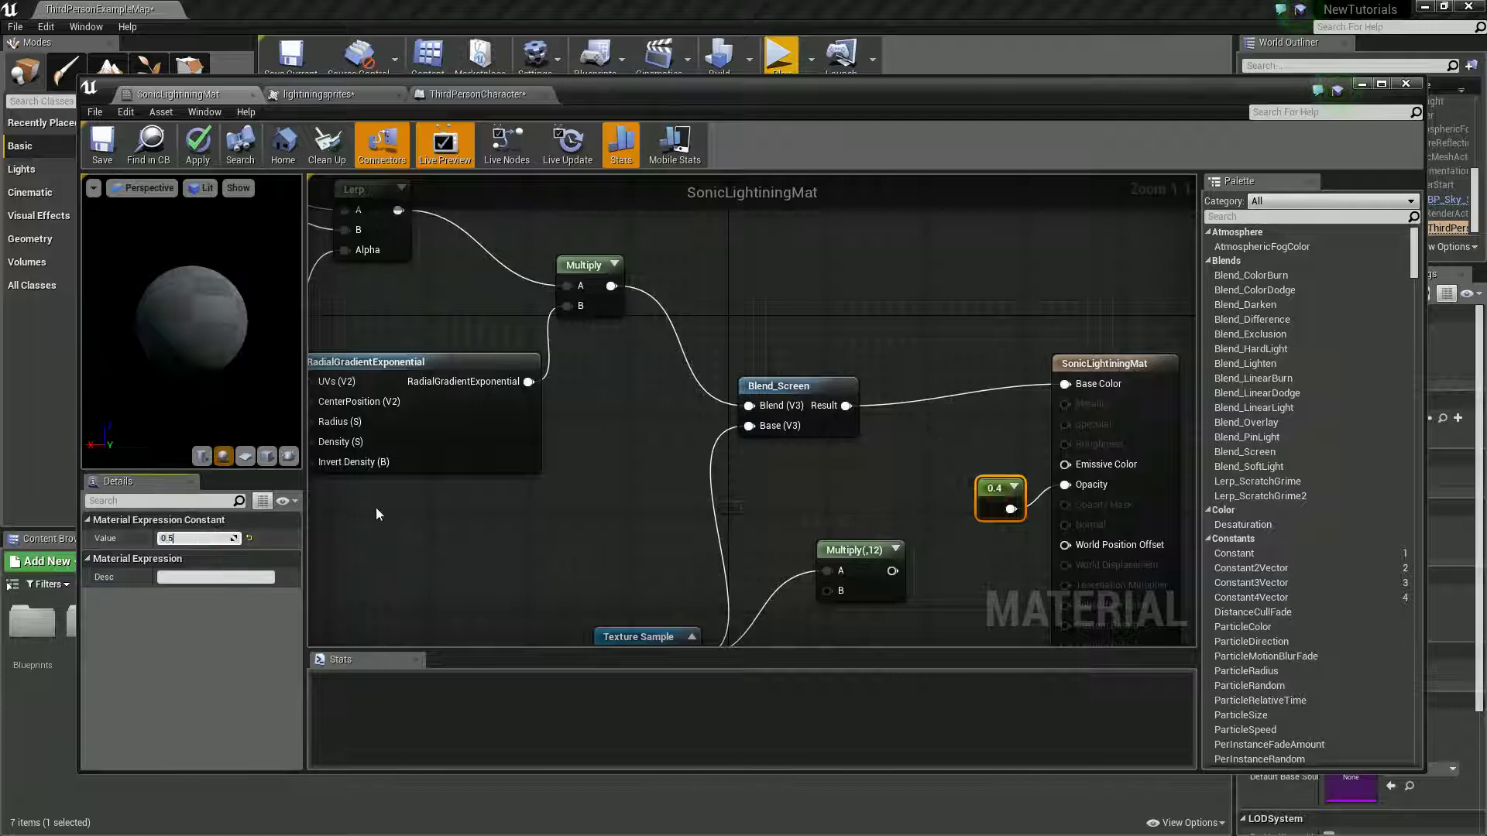
{"action": "left_click", "coordinate": [566, 523]}
Preview the Multiply node between Lerp and Blend_Screen on the sphere and move the RadialGradientExponential node slightly down and left
{"action": "right_click_drag", "start_coordinate": [568, 523], "coordinate": [746, 590]}
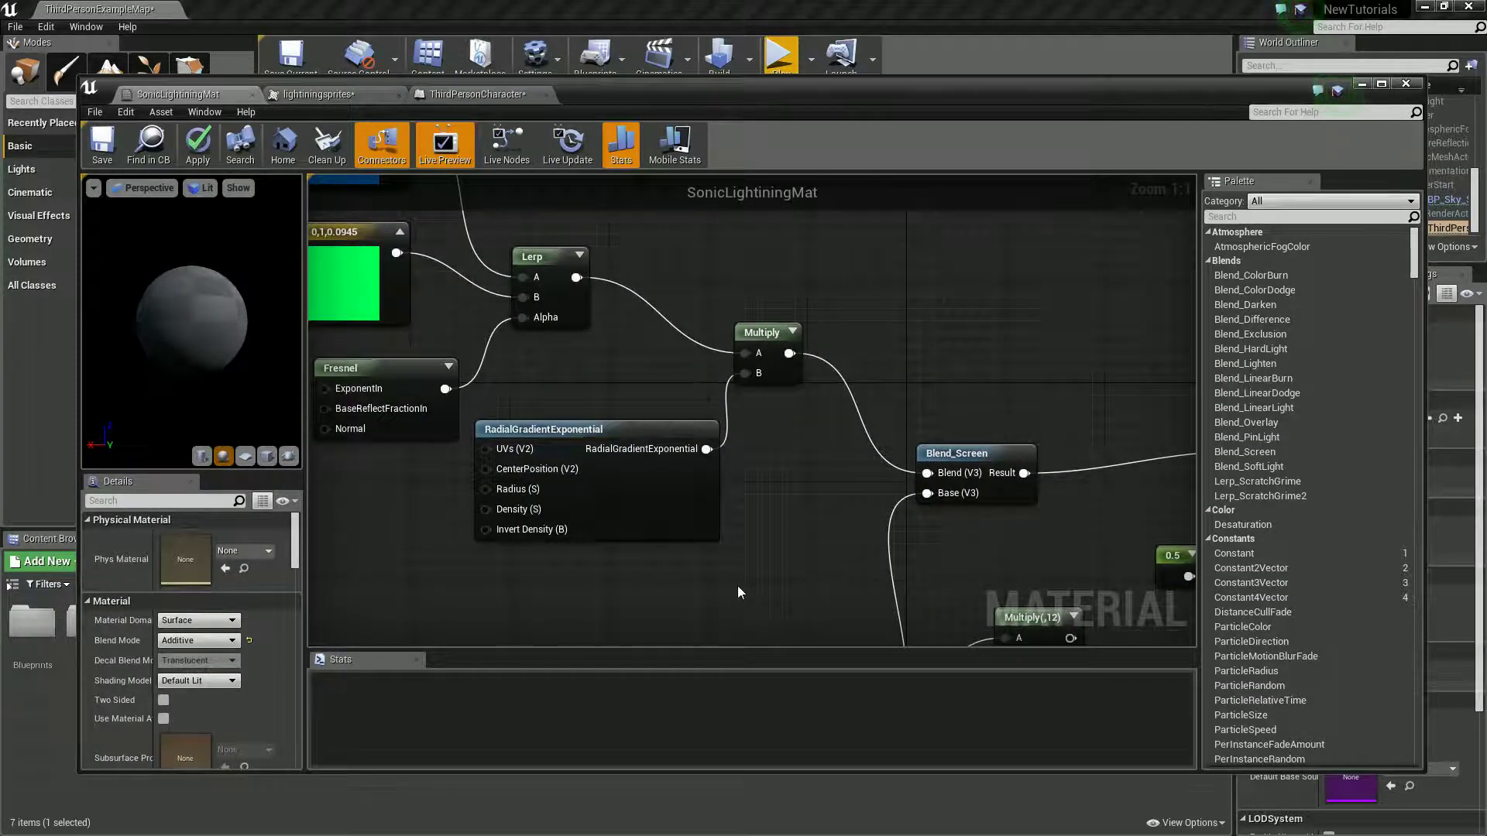
{"action": "left_click", "coordinate": [616, 429]}
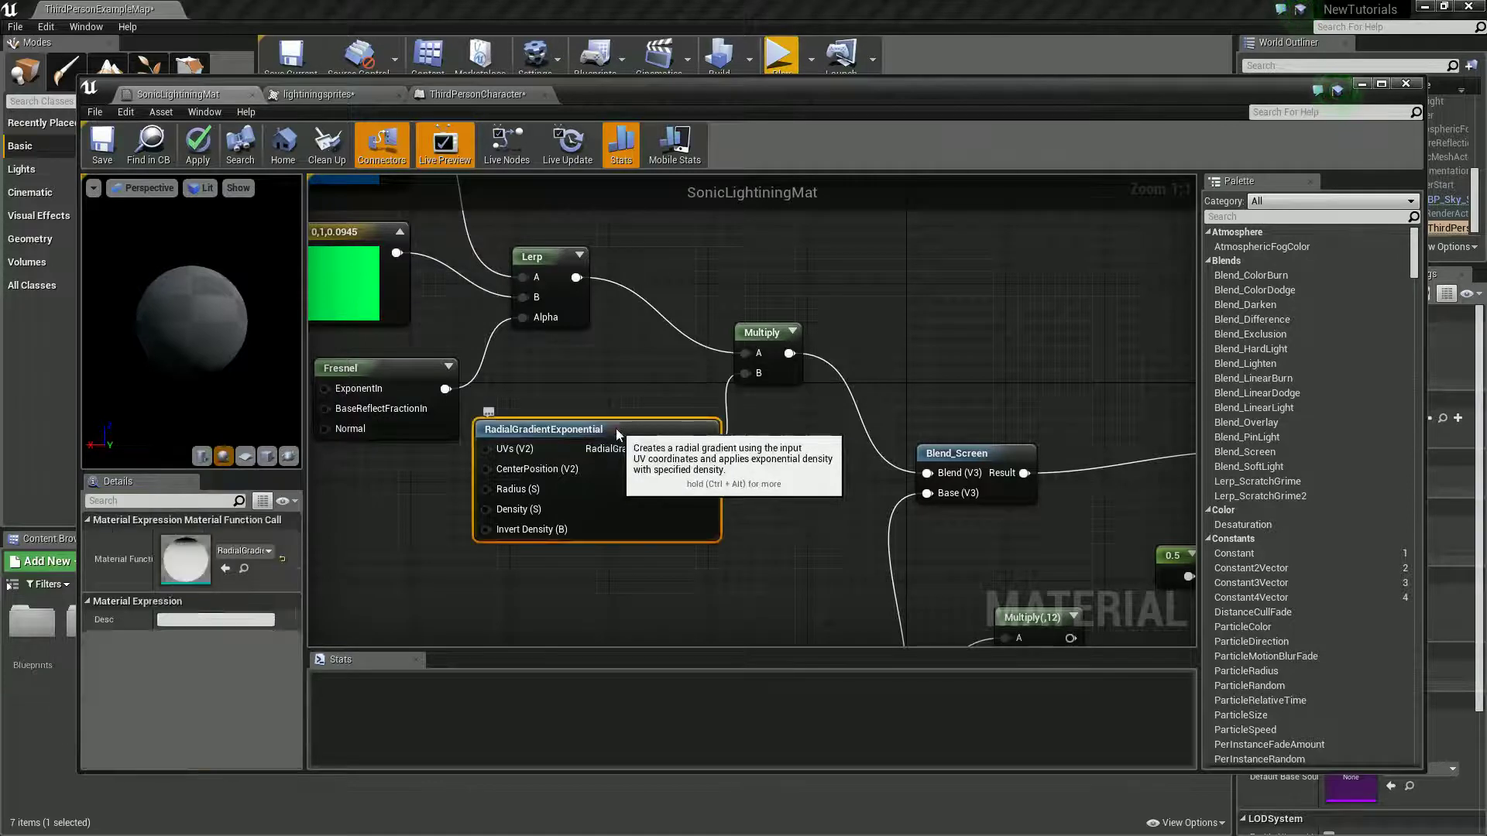
{"action": "right_click", "coordinate": [764, 346]}
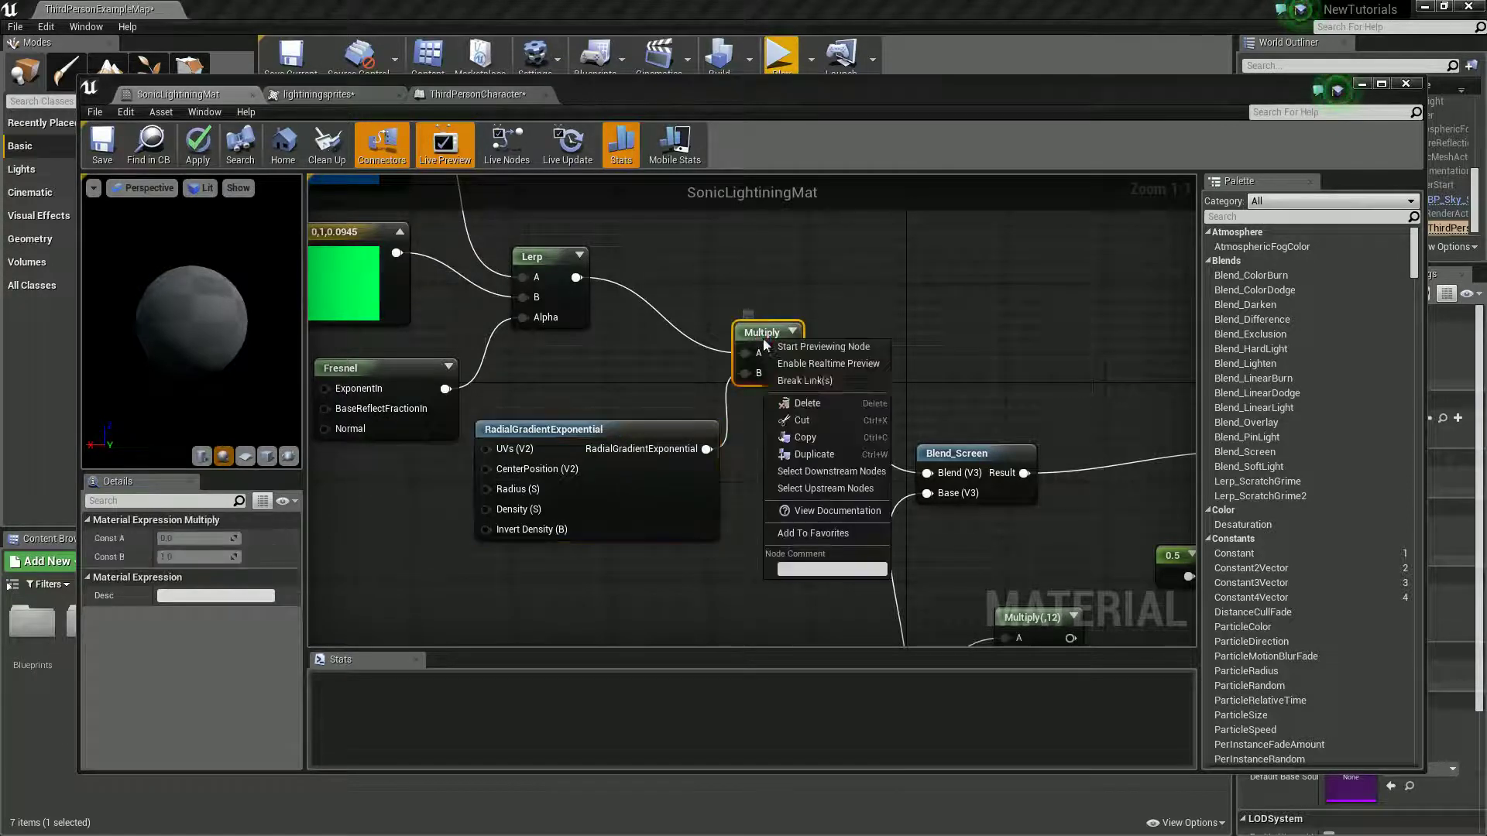
{"action": "left_click", "coordinate": [809, 347]}
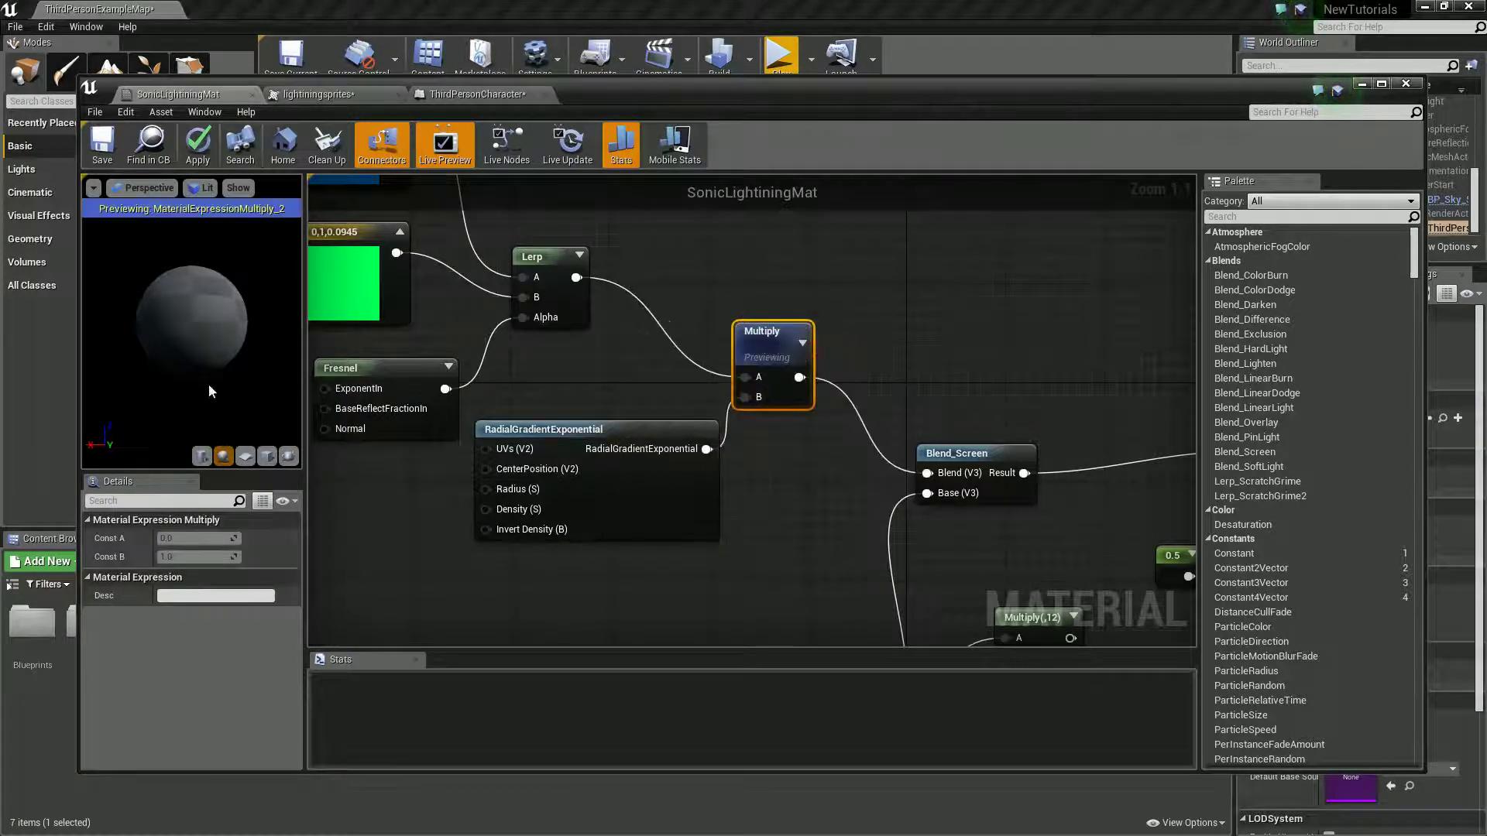
{"action": "left_click_drag", "start_coordinate": [505, 438], "coordinate": [466, 490]}
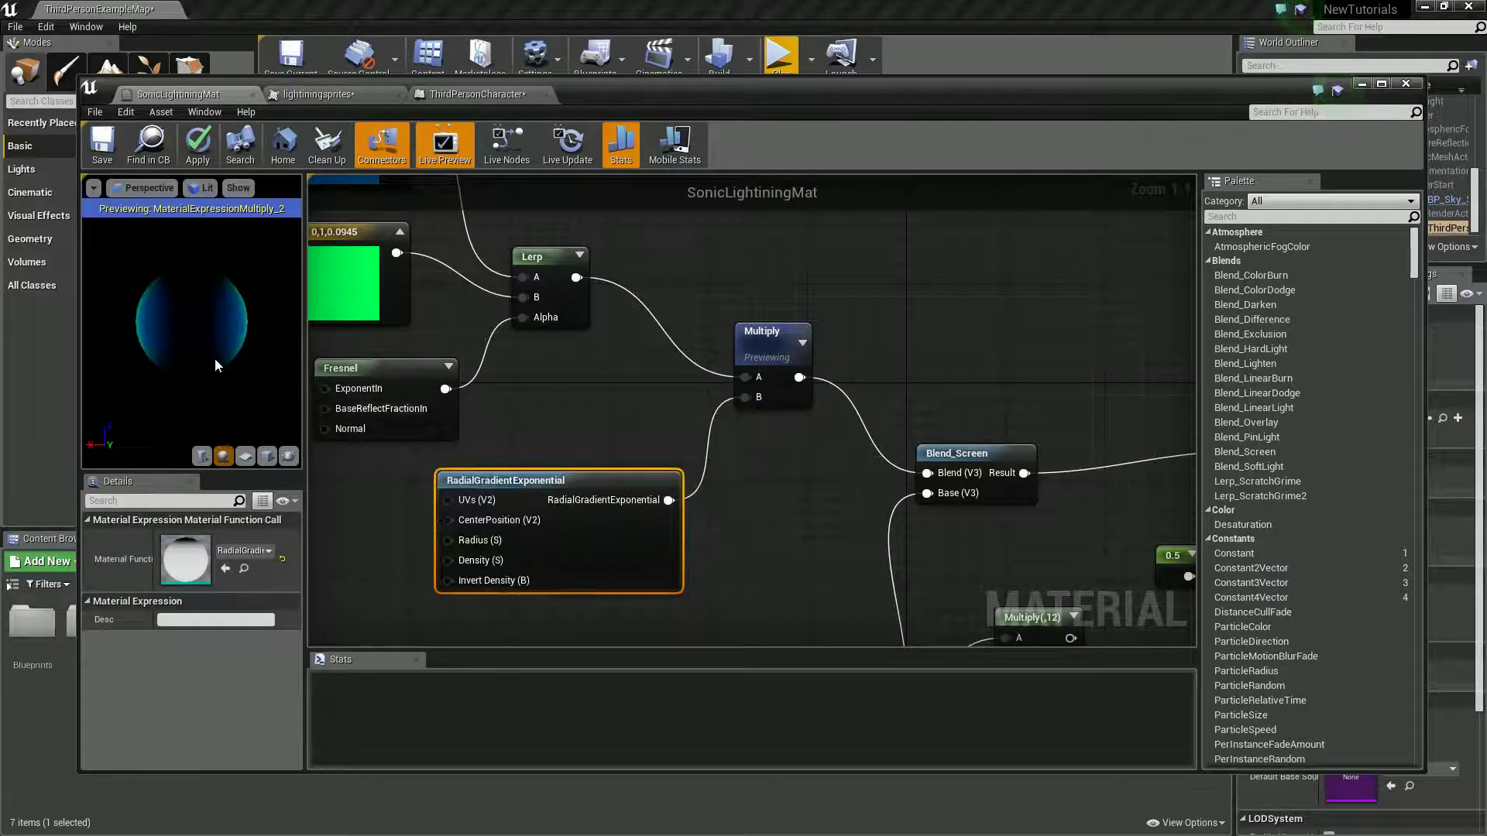
{"action": "left_click_drag", "start_coordinate": [197, 345], "coordinate": [0, 375]}
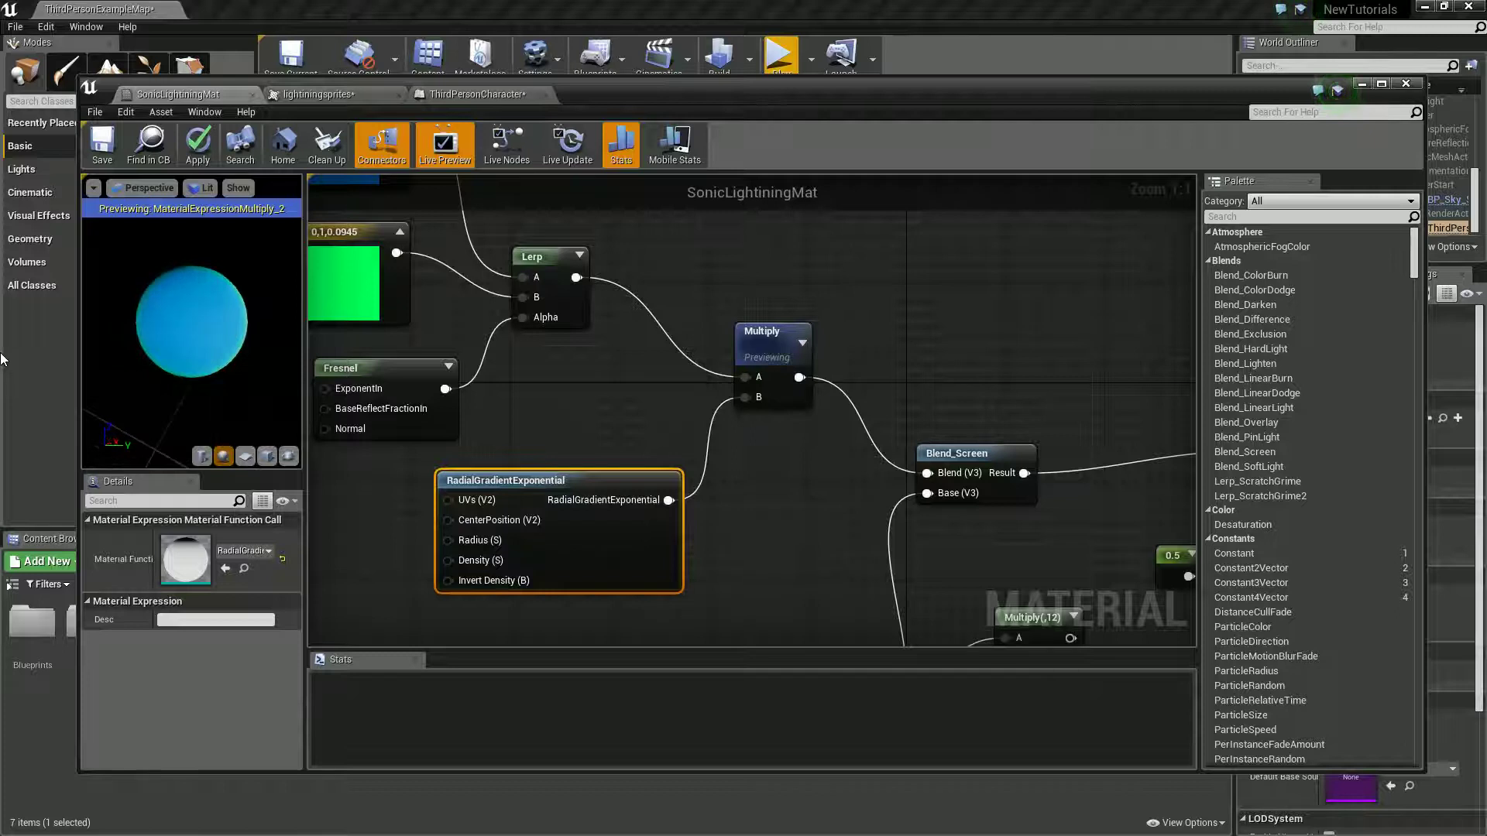
{"action": "left_click_drag", "start_coordinate": [175, 347], "coordinate": [302, 385]}
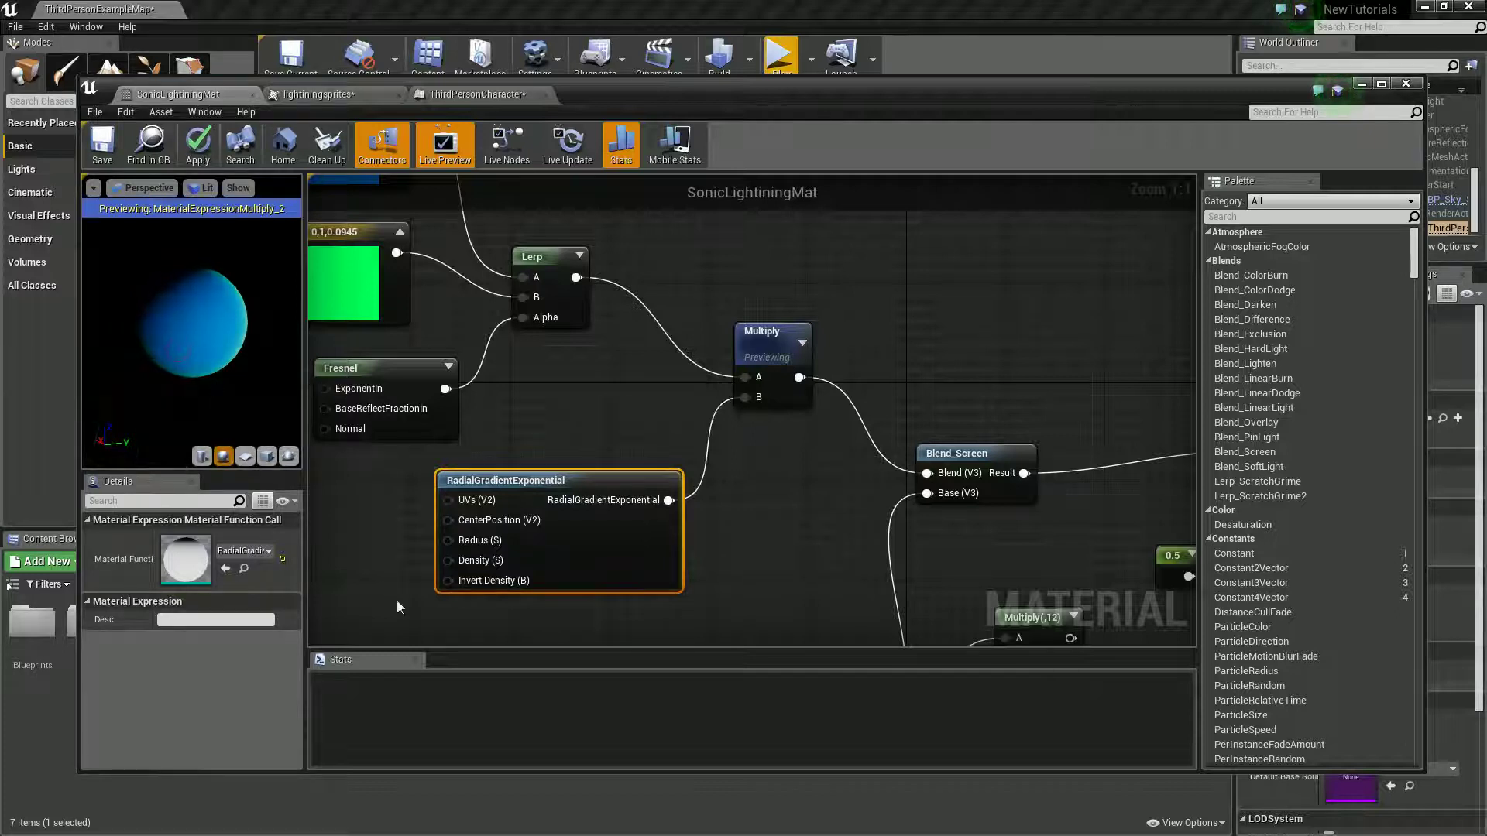
Add a constant connected to RadialGradientExponential's Density input, trying values of 0.2, 0.4 and 0.6 before setting it to 0.5
{"action": "right_click_drag", "start_coordinate": [357, 534], "coordinate": [412, 546]}
{"action": "left_click", "coordinate": [407, 553]}
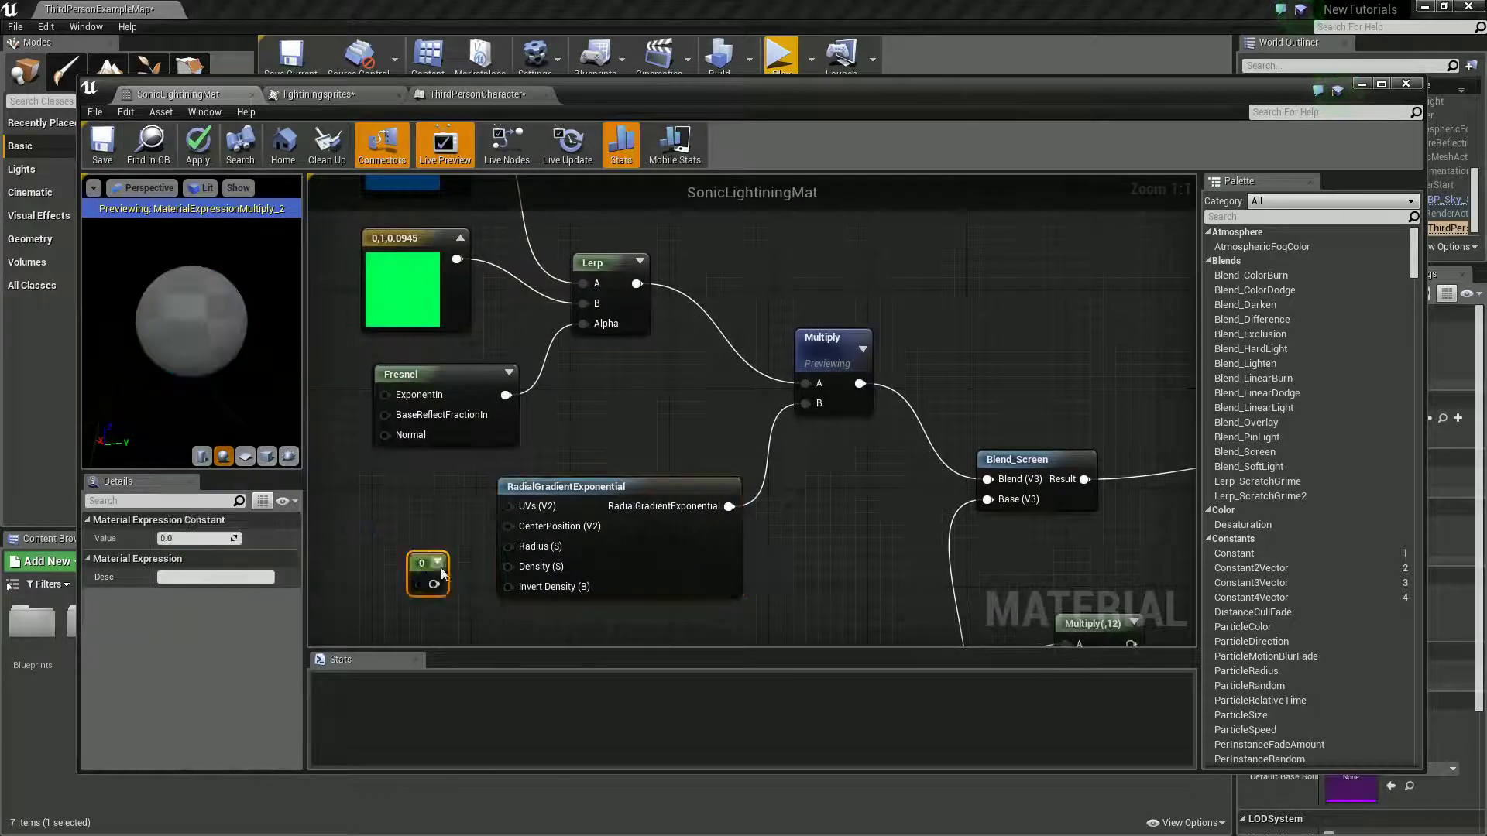
{"action": "left_click_drag", "start_coordinate": [426, 562], "coordinate": [508, 566]}
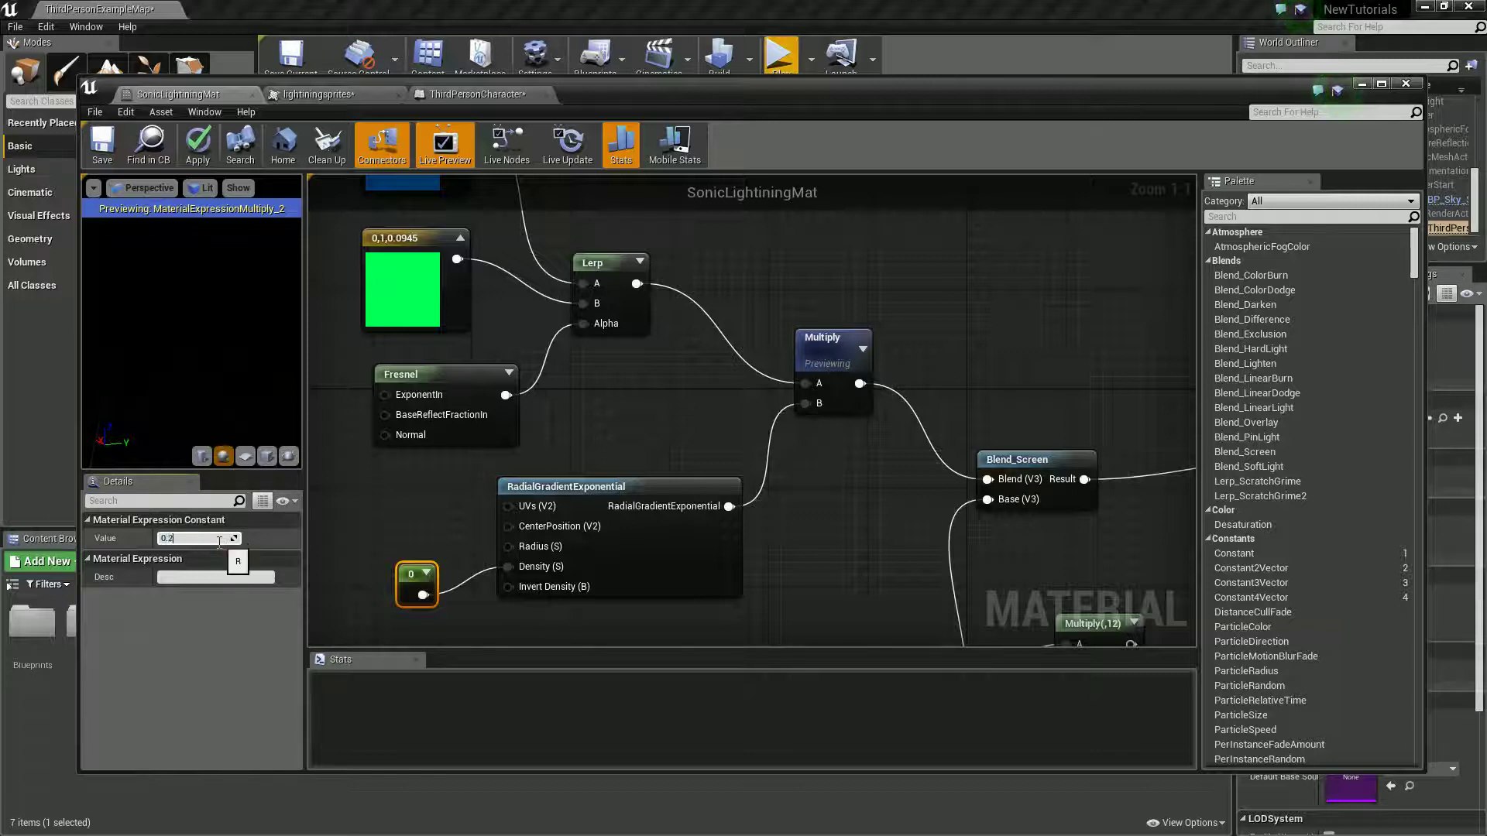
{"action": "key", "text": "Return"}
{"action": "left_click", "coordinate": [372, 514]}
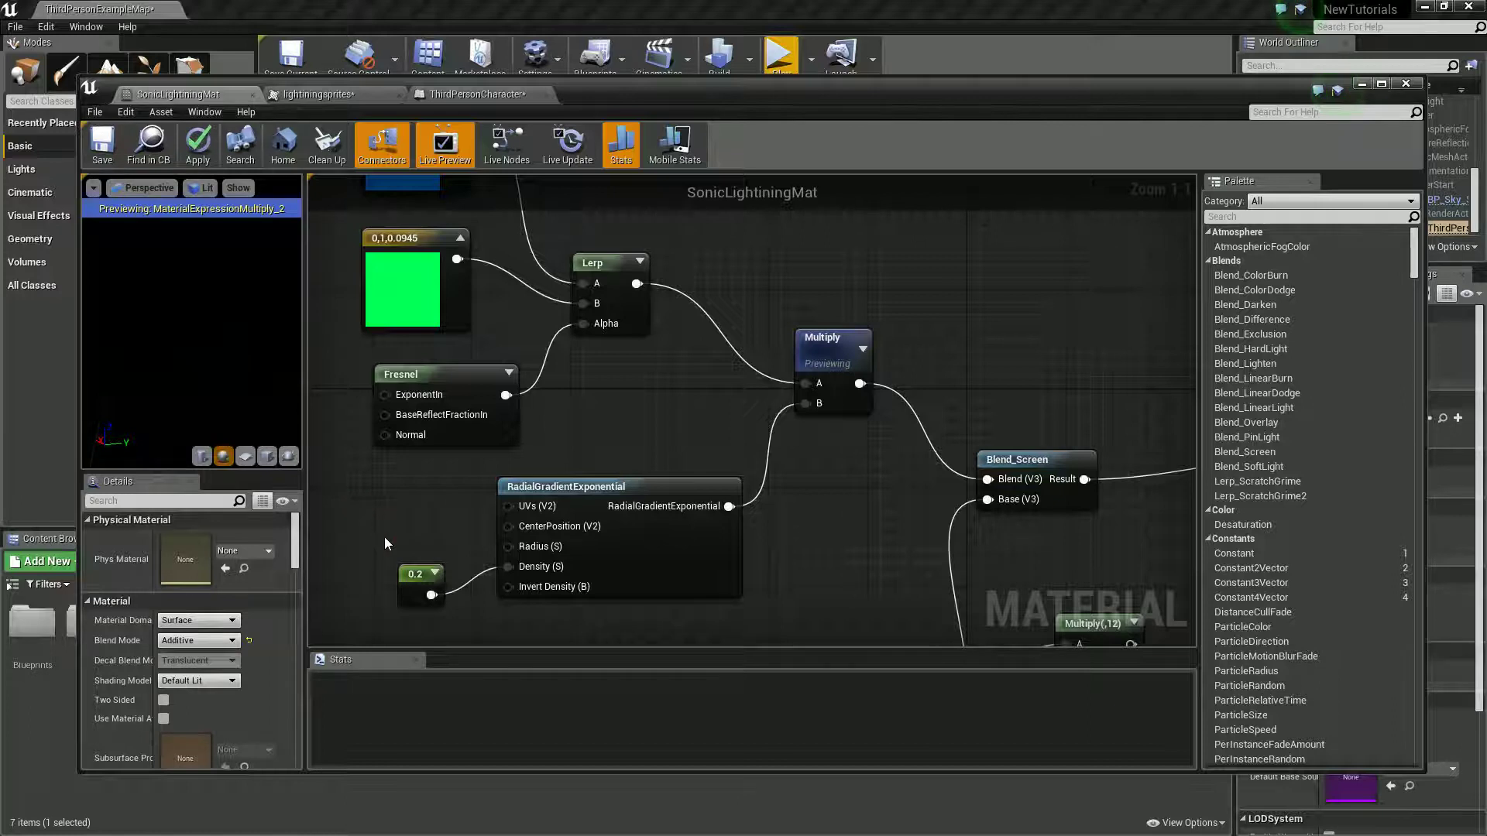
{"action": "left_click", "coordinate": [408, 573]}
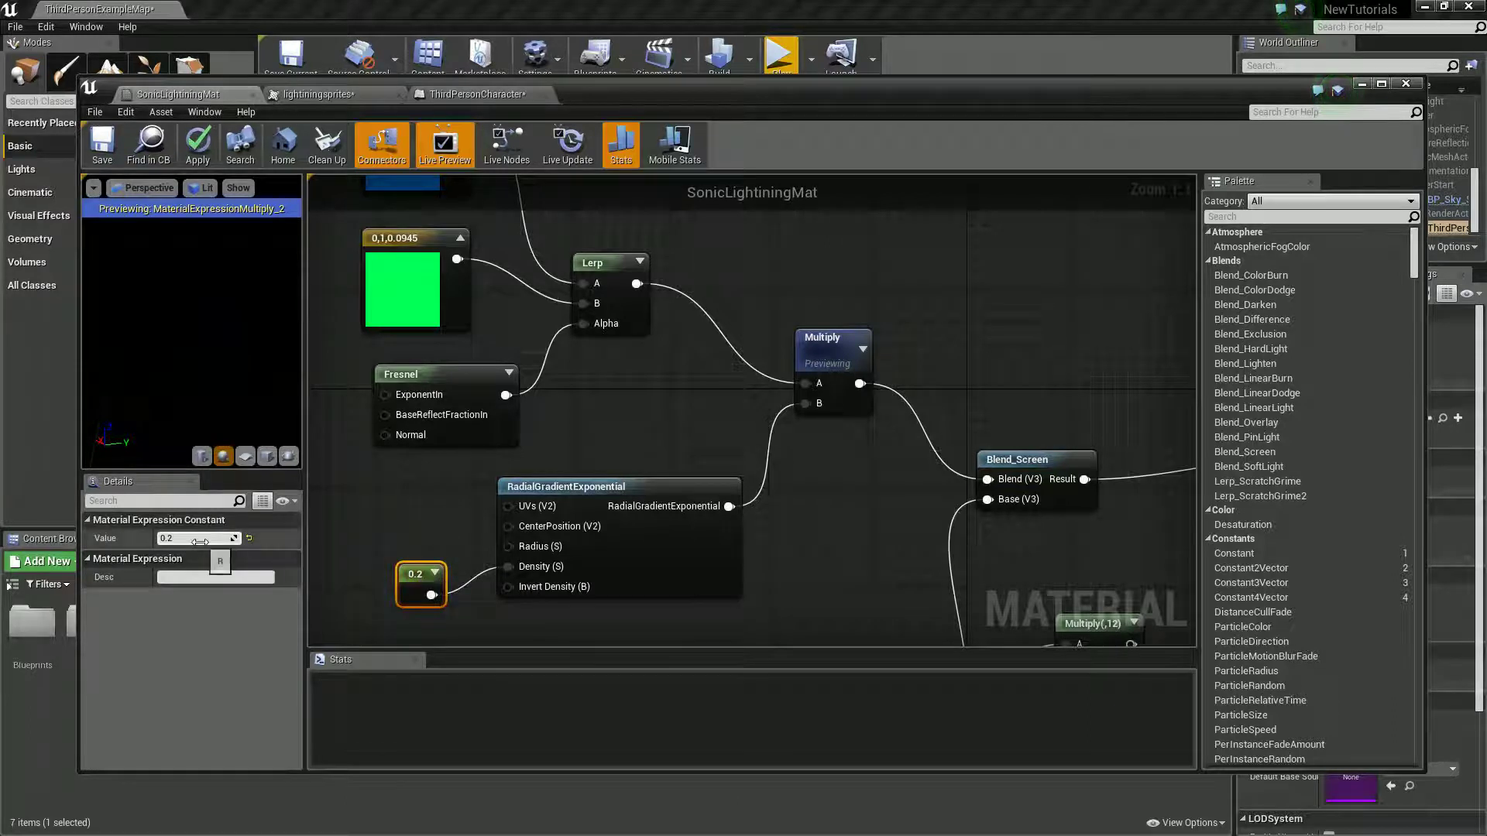
{"action": "key", "text": "Return"}
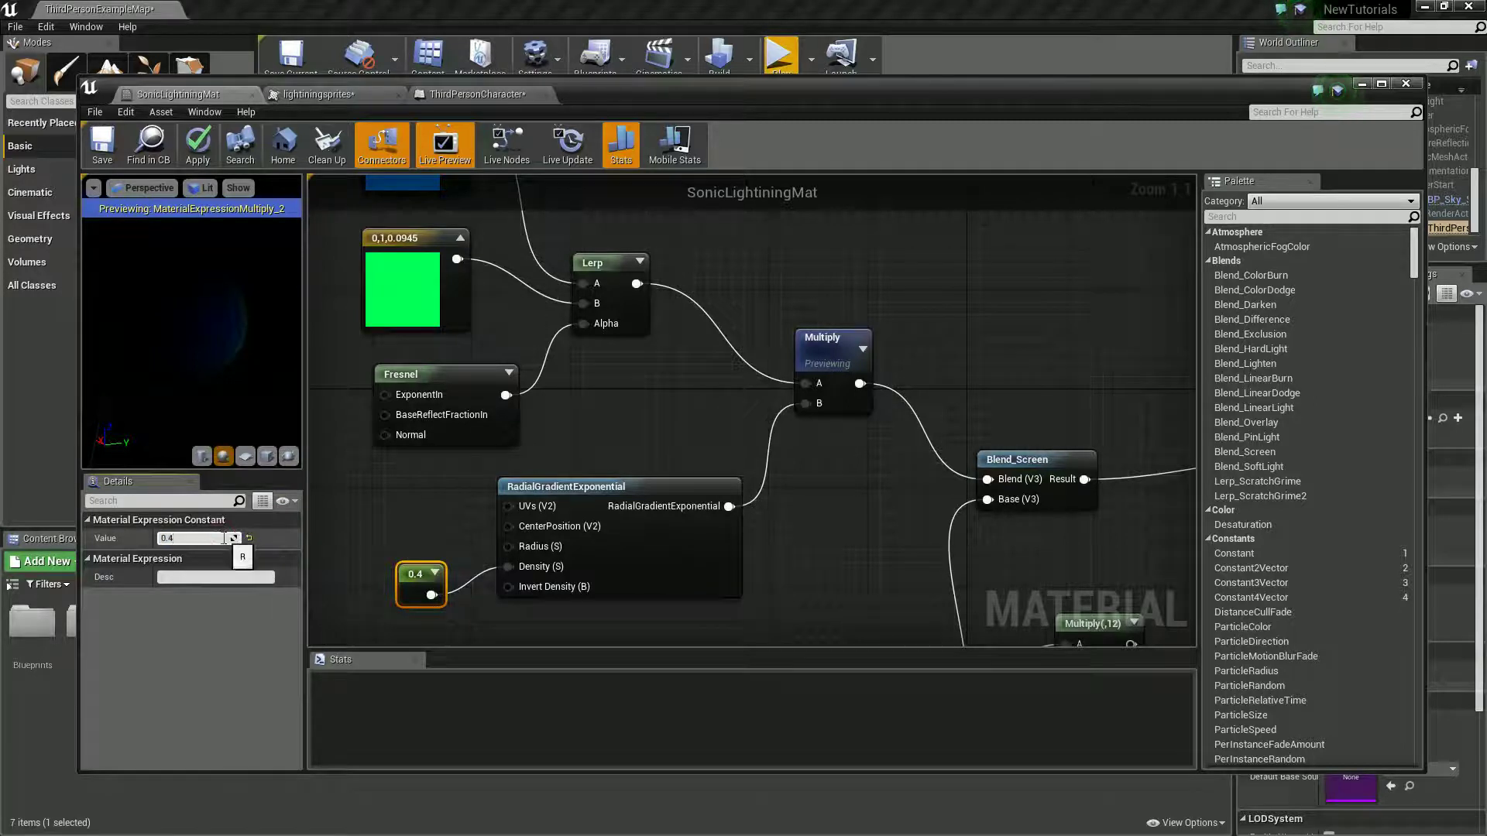
{"action": "type", "text": "0.6"}
{"action": "key", "text": "Return"}
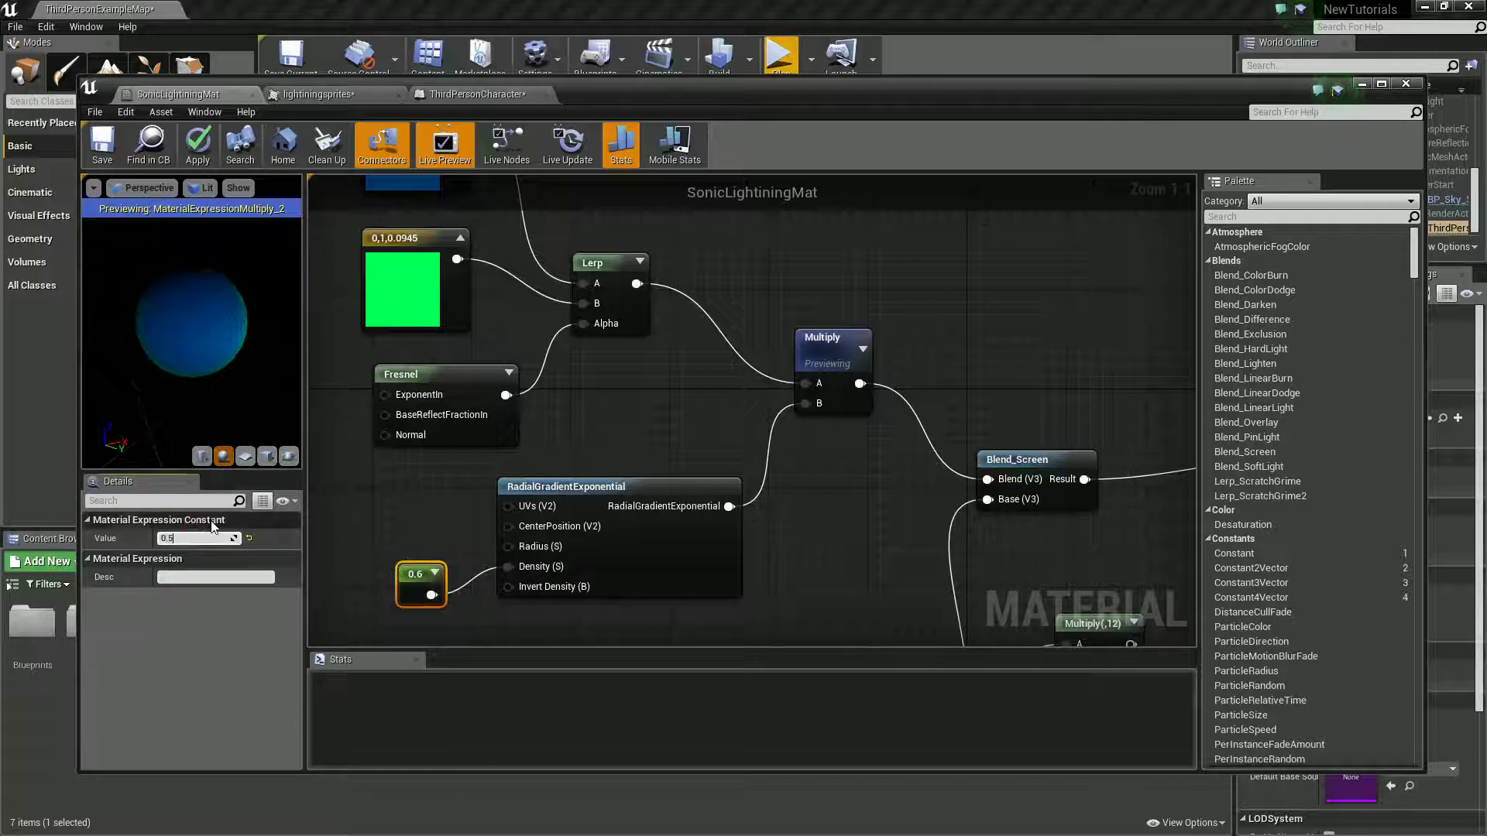
Stop previewing the Multiply node, save SonicLightiningMat, and move its editor window off the level editor
{"action": "right_click", "coordinate": [836, 355]}
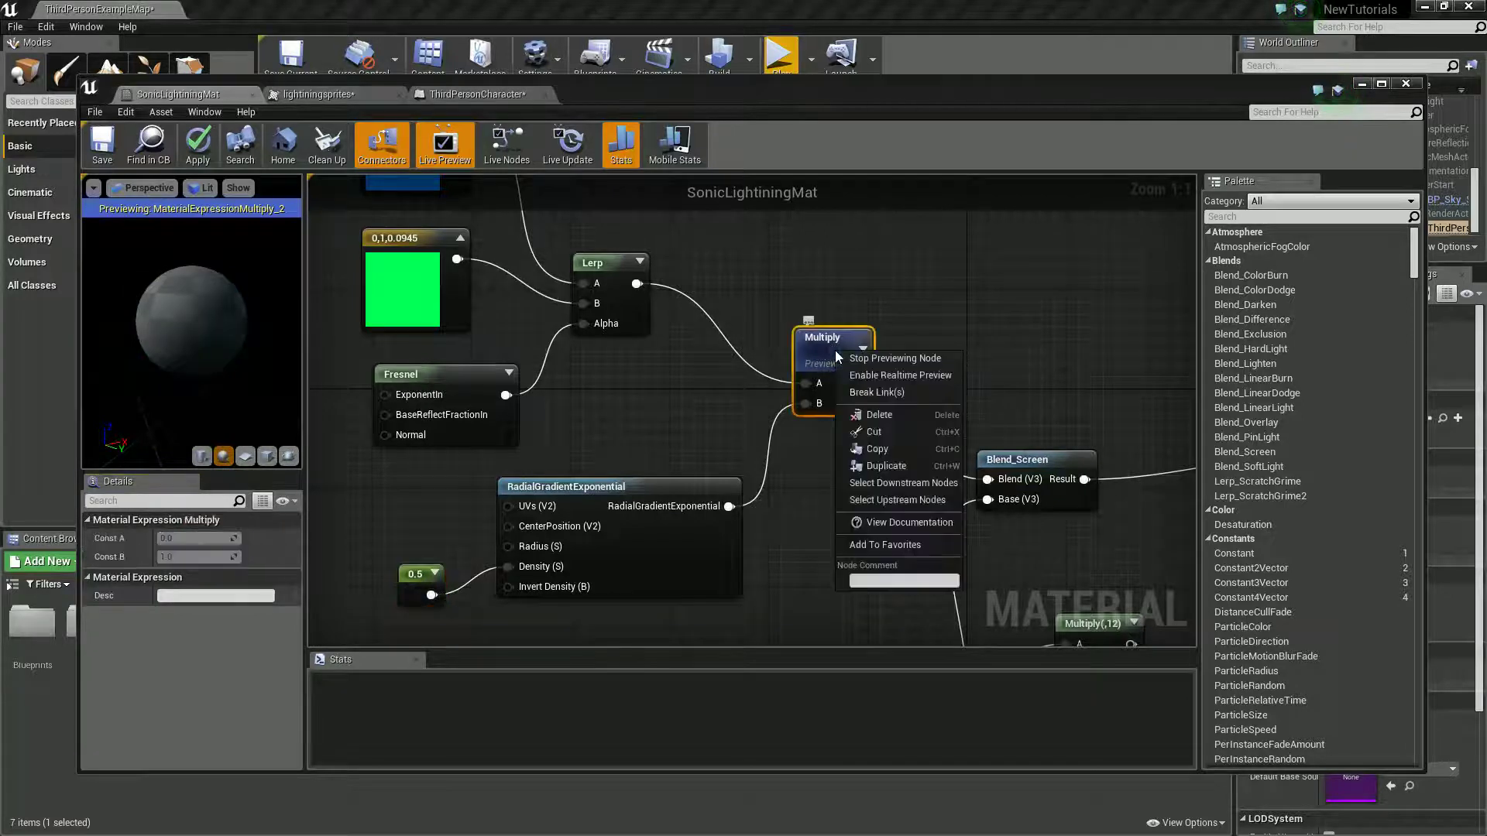
{"action": "left_click", "coordinate": [875, 358]}
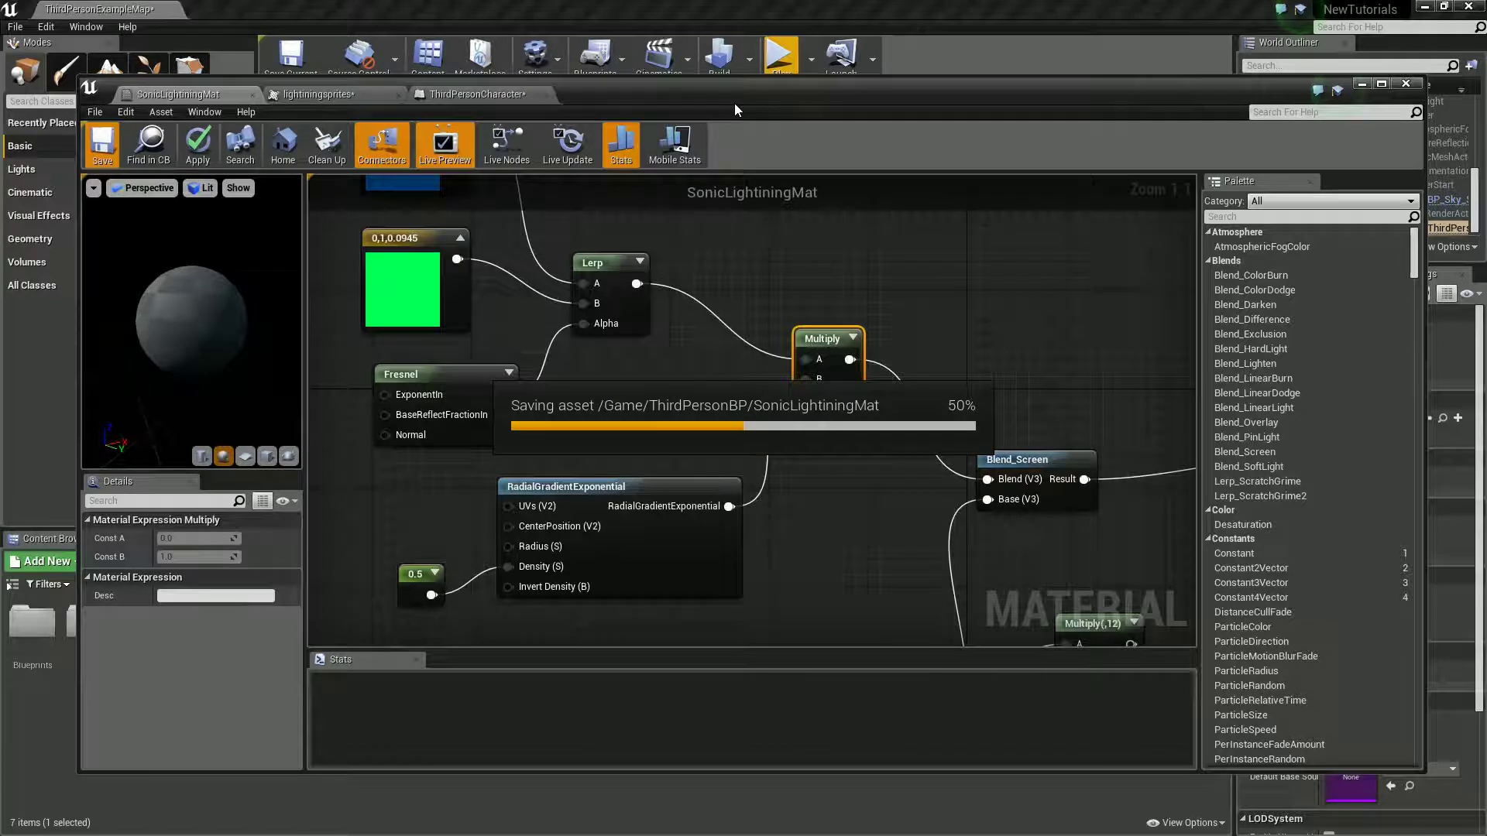
{"action": "left_click_drag", "start_coordinate": [735, 104], "coordinate": [1416, 180]}
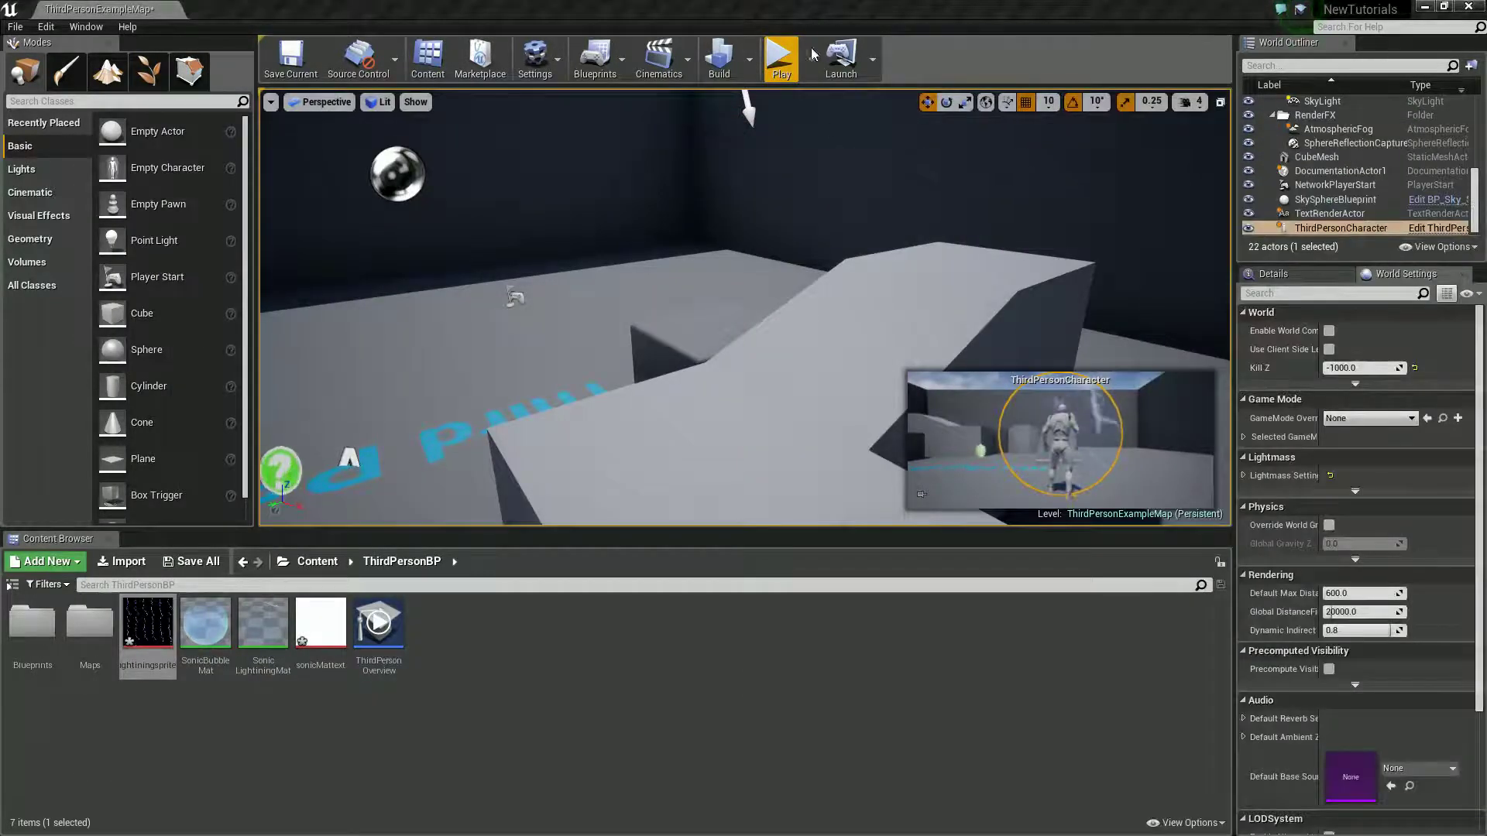
Play the level full screen, run the character around to inspect the bubble, stop playing, and bring back the material editor
{"action": "left_click", "coordinate": [782, 60]}
{"action": "key", "text": "F11"}
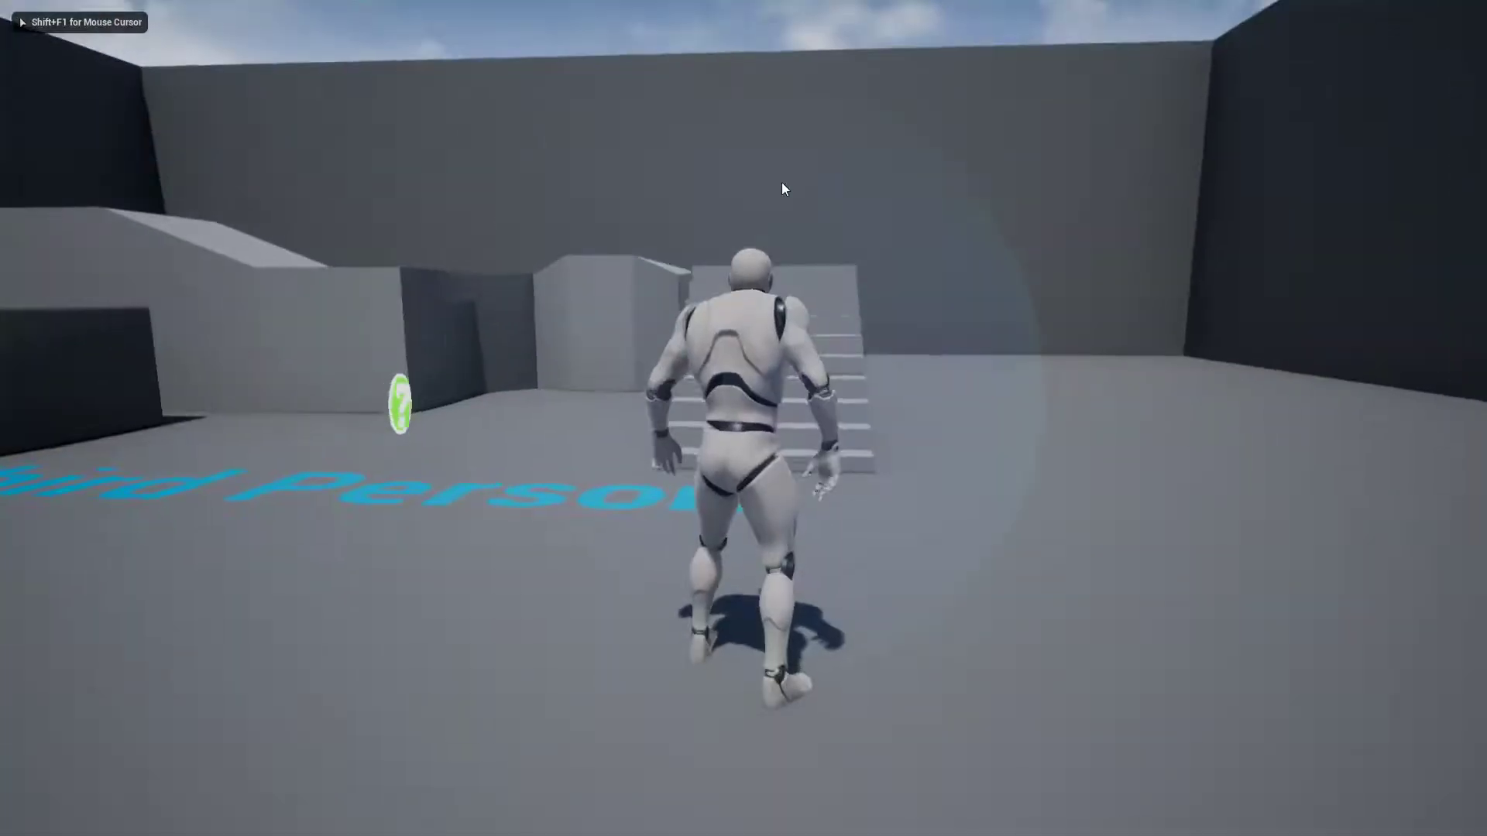
{"action": "key", "text": "w"}
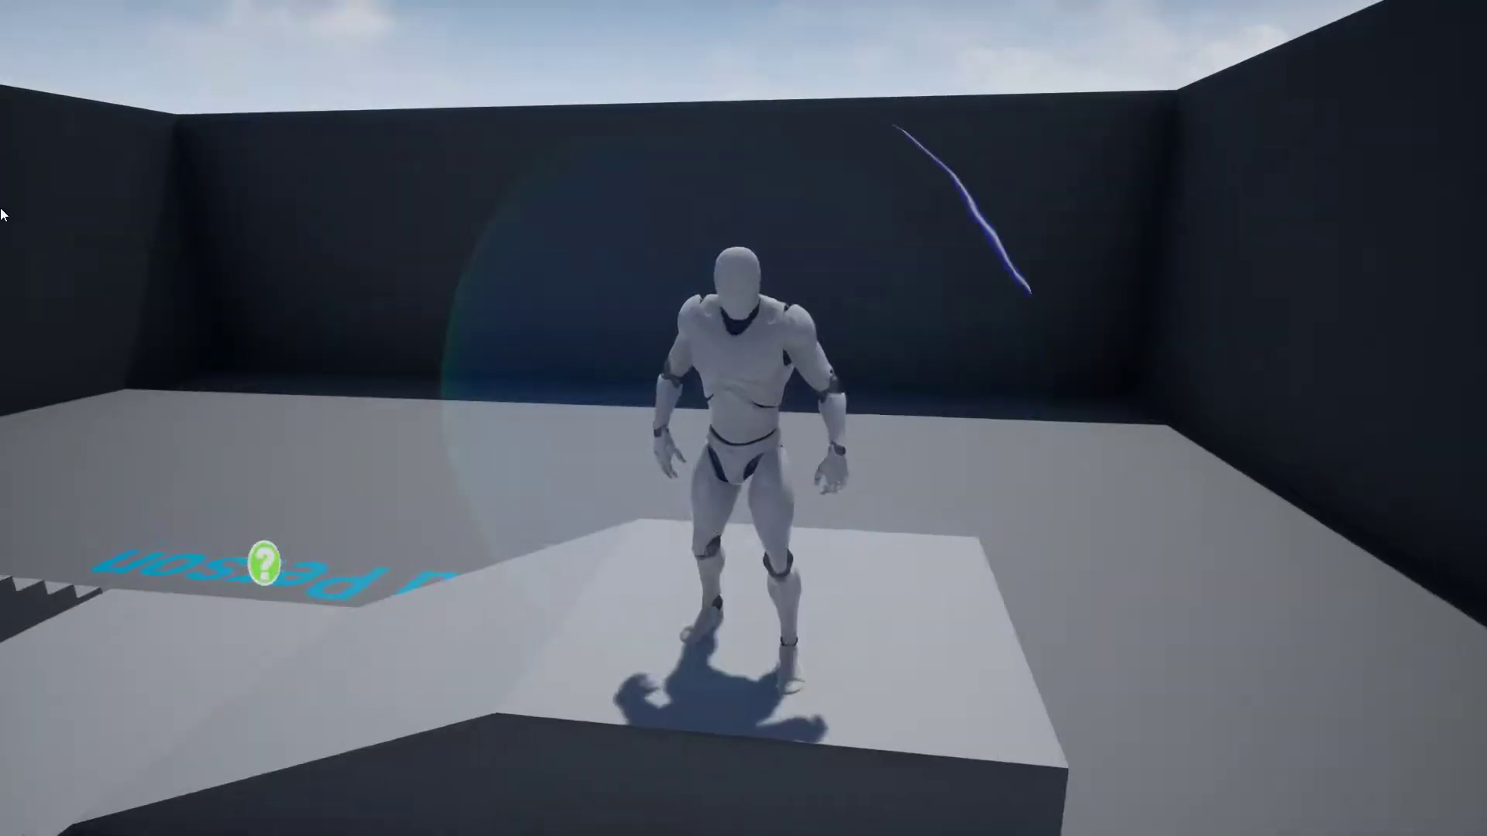
{"action": "key", "text": "w"}
{"action": "key", "text": "w"}
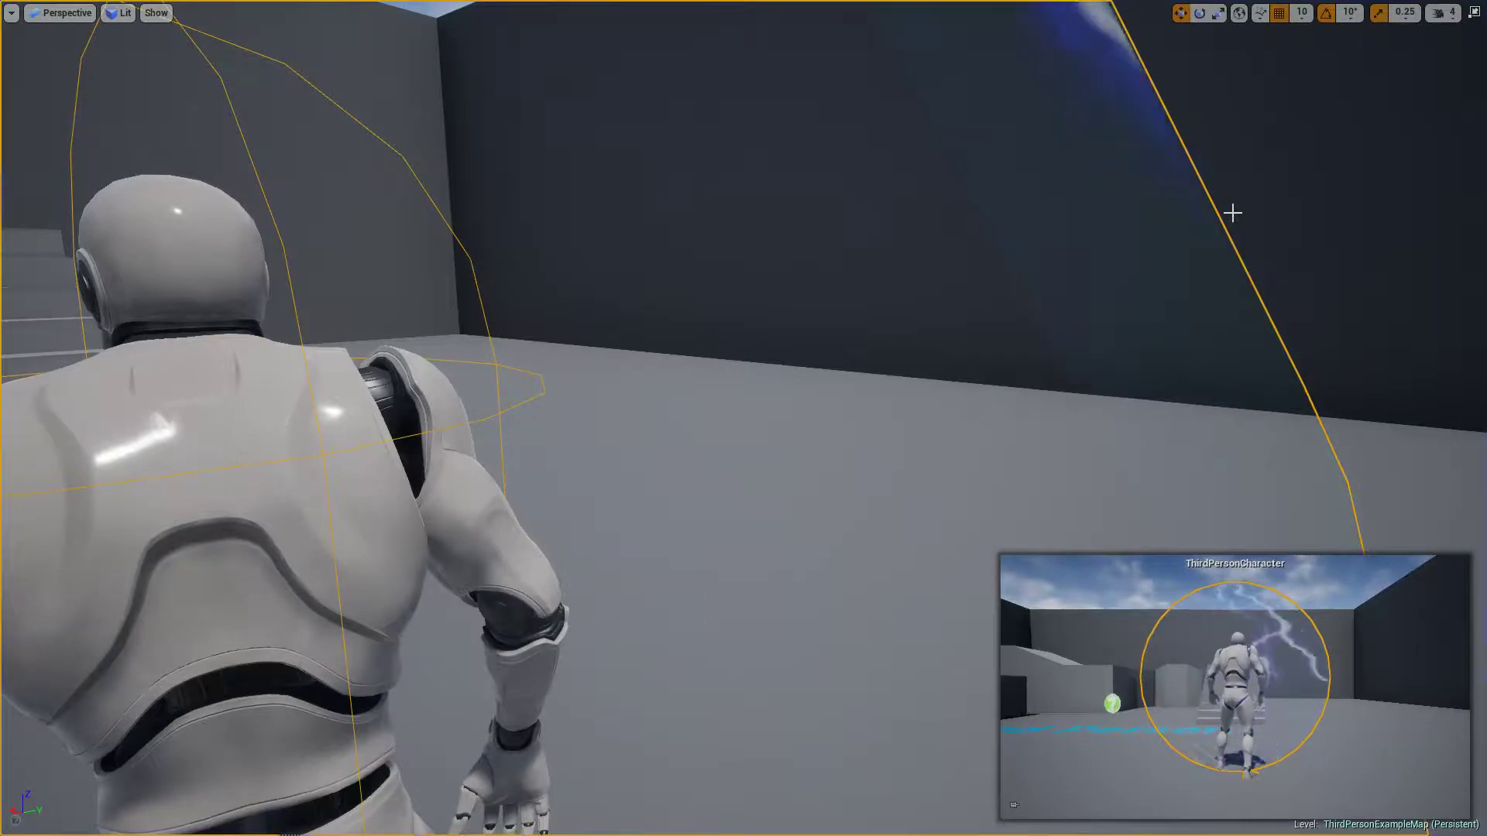
{"action": "key", "text": "Escape"}
{"action": "left_click_drag", "start_coordinate": [1486, 87], "coordinate": [880, 102]}
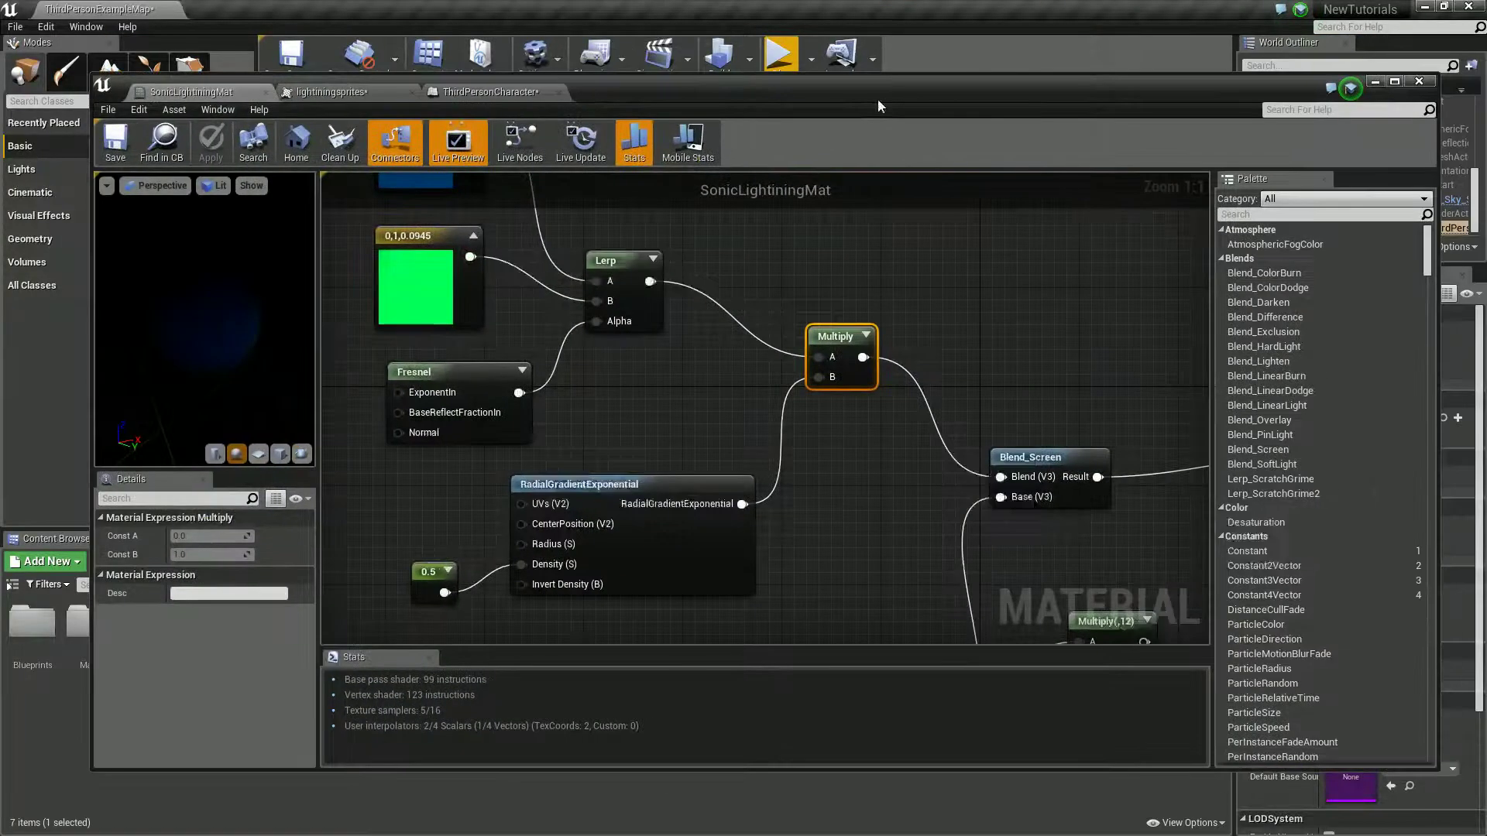
Set the constant feeding RadialGradientExponential's Density to 0.7
{"action": "right_click_drag", "start_coordinate": [669, 377], "coordinate": [700, 385]}
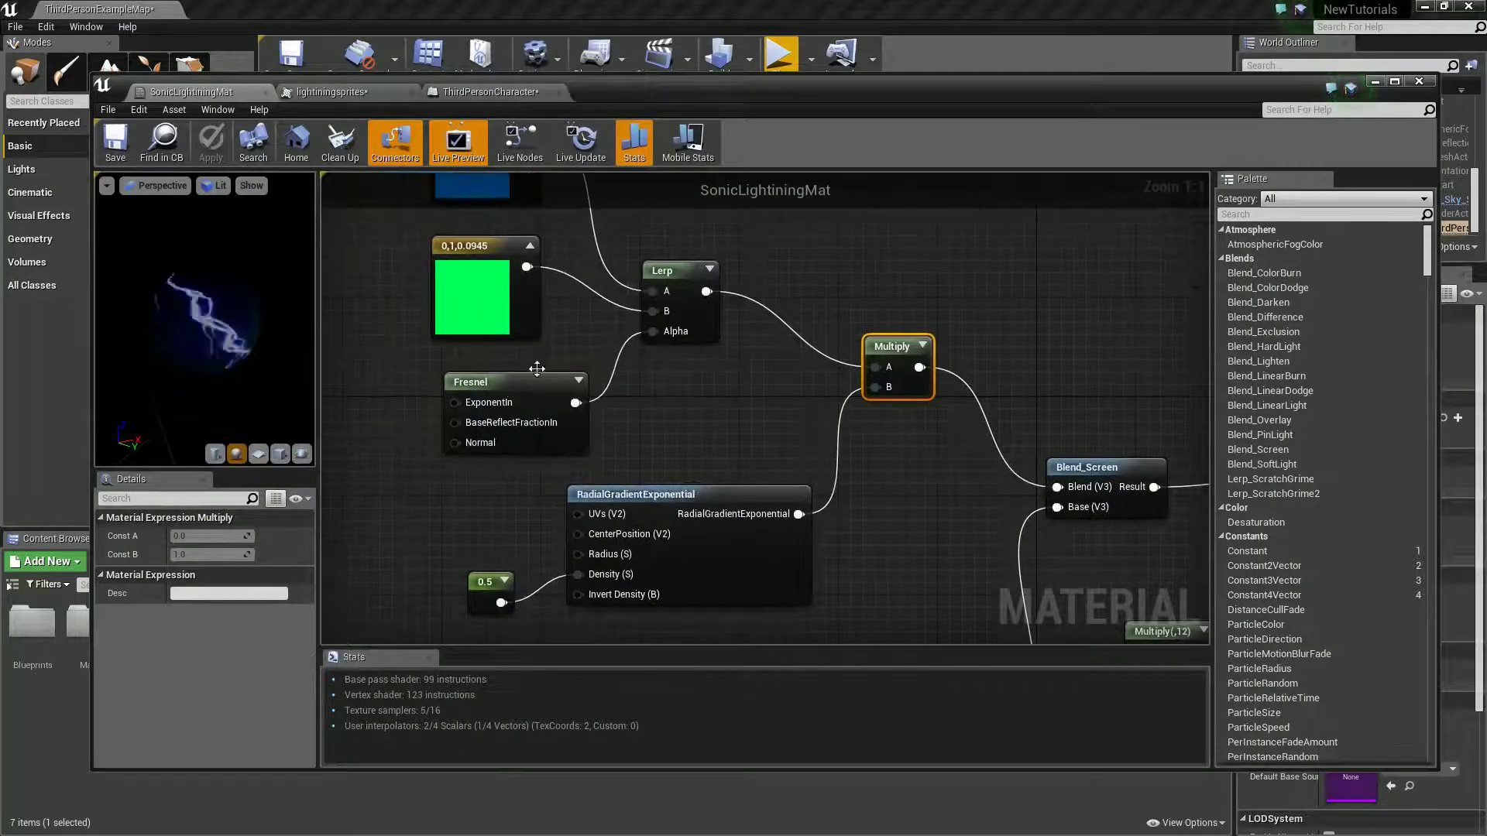
{"action": "right_click", "coordinate": [595, 392]}
{"action": "left_click", "coordinate": [453, 538]}
{"action": "left_click", "coordinate": [486, 593]}
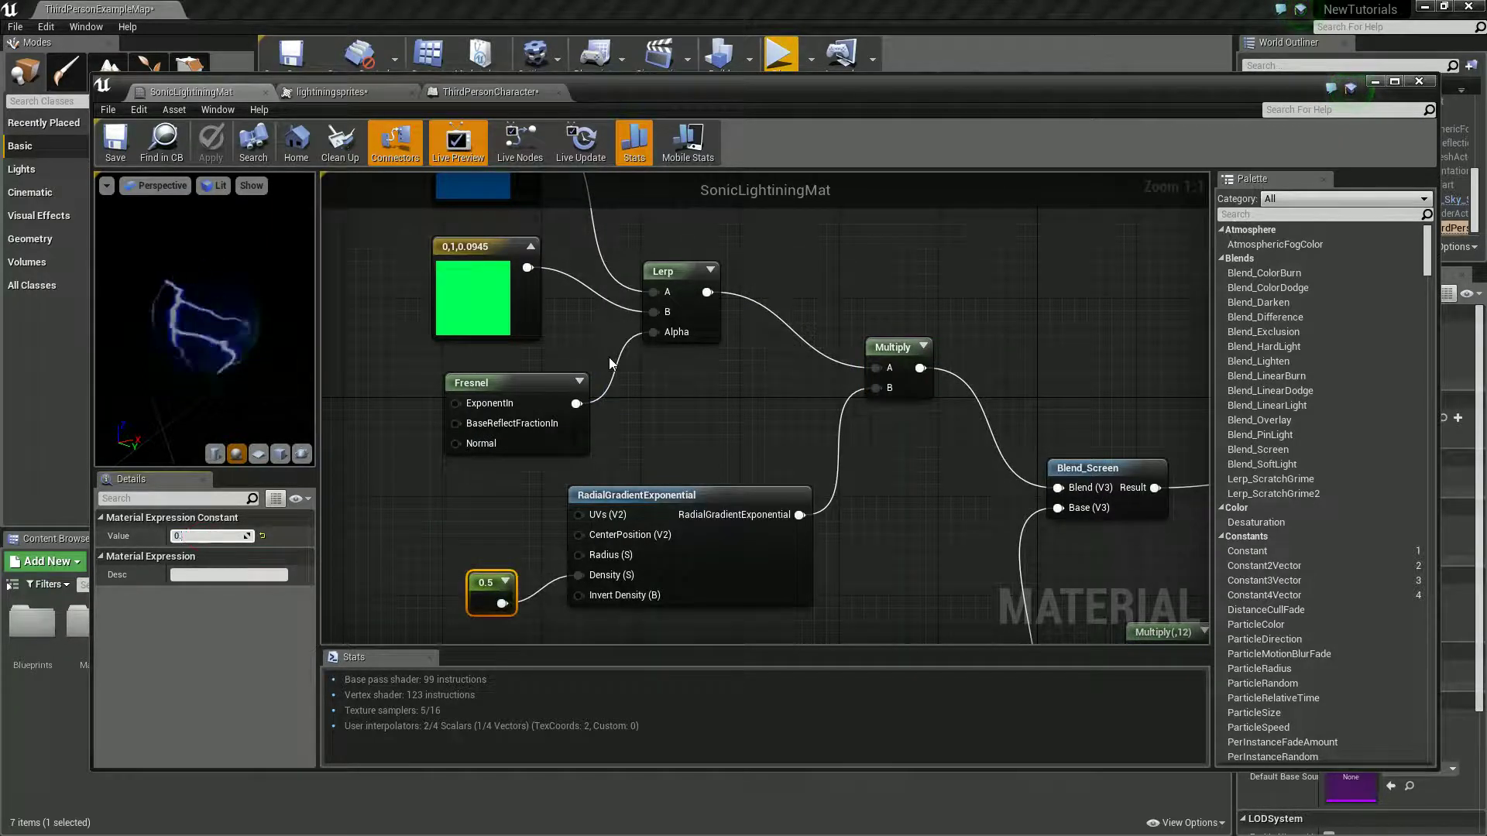
{"action": "key", "text": "Return"}
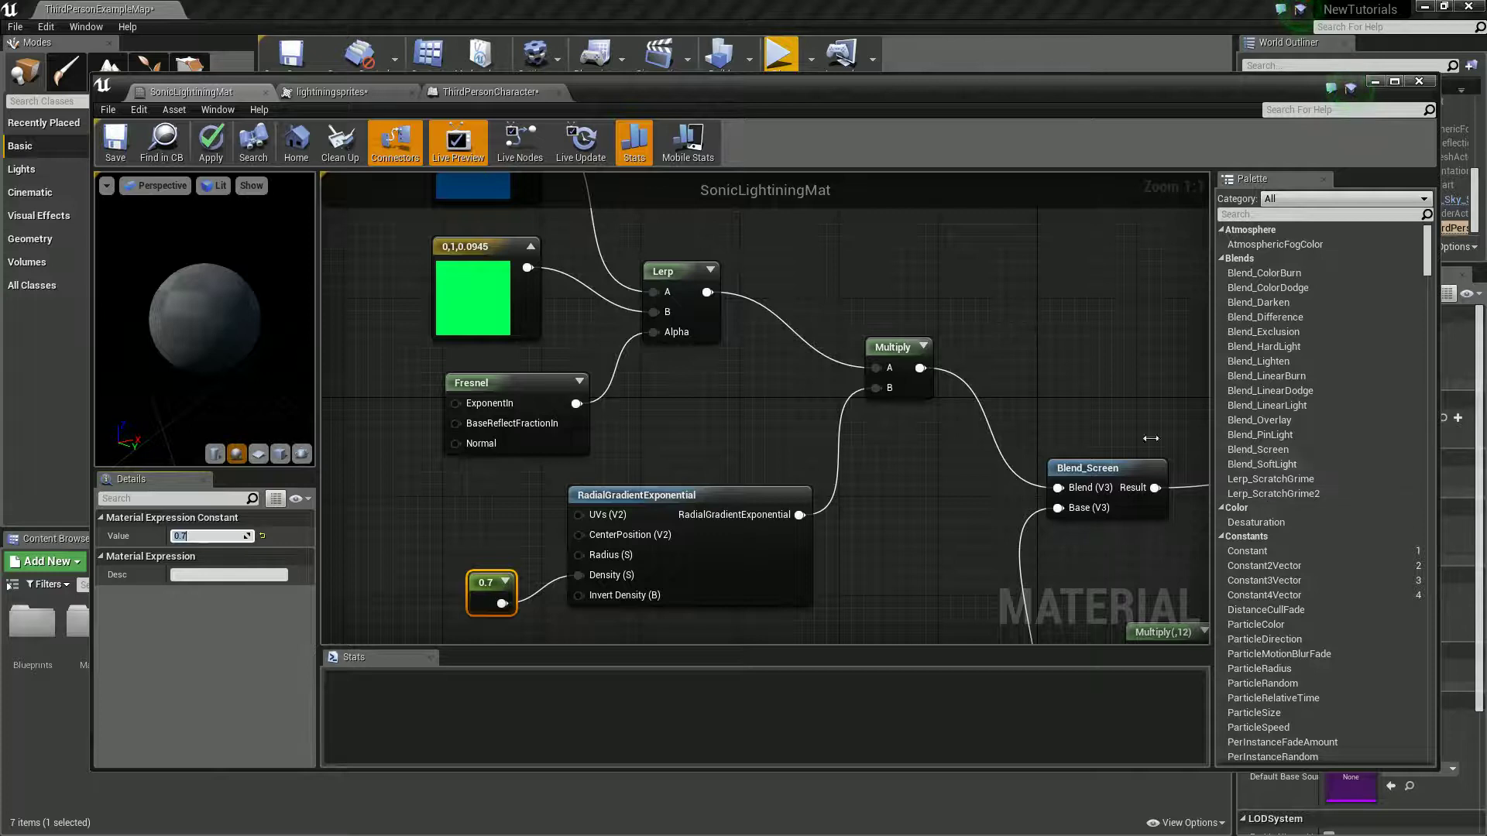
Set the constant connected to the material's Opacity input to 0.6
{"action": "right_click_drag", "start_coordinate": [1151, 439], "coordinate": [864, 367]}
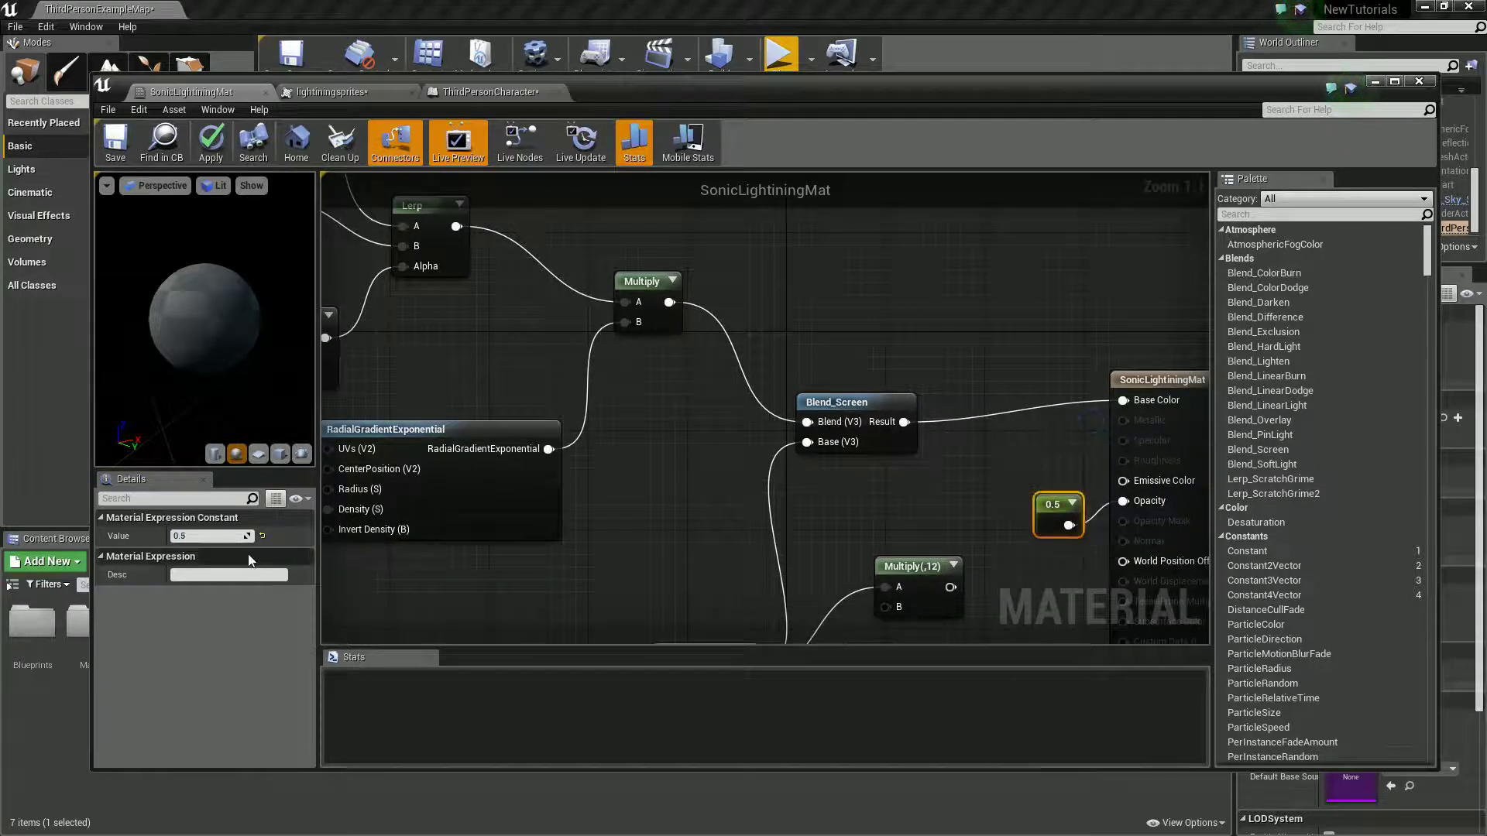
{"action": "type", "text": "6"}
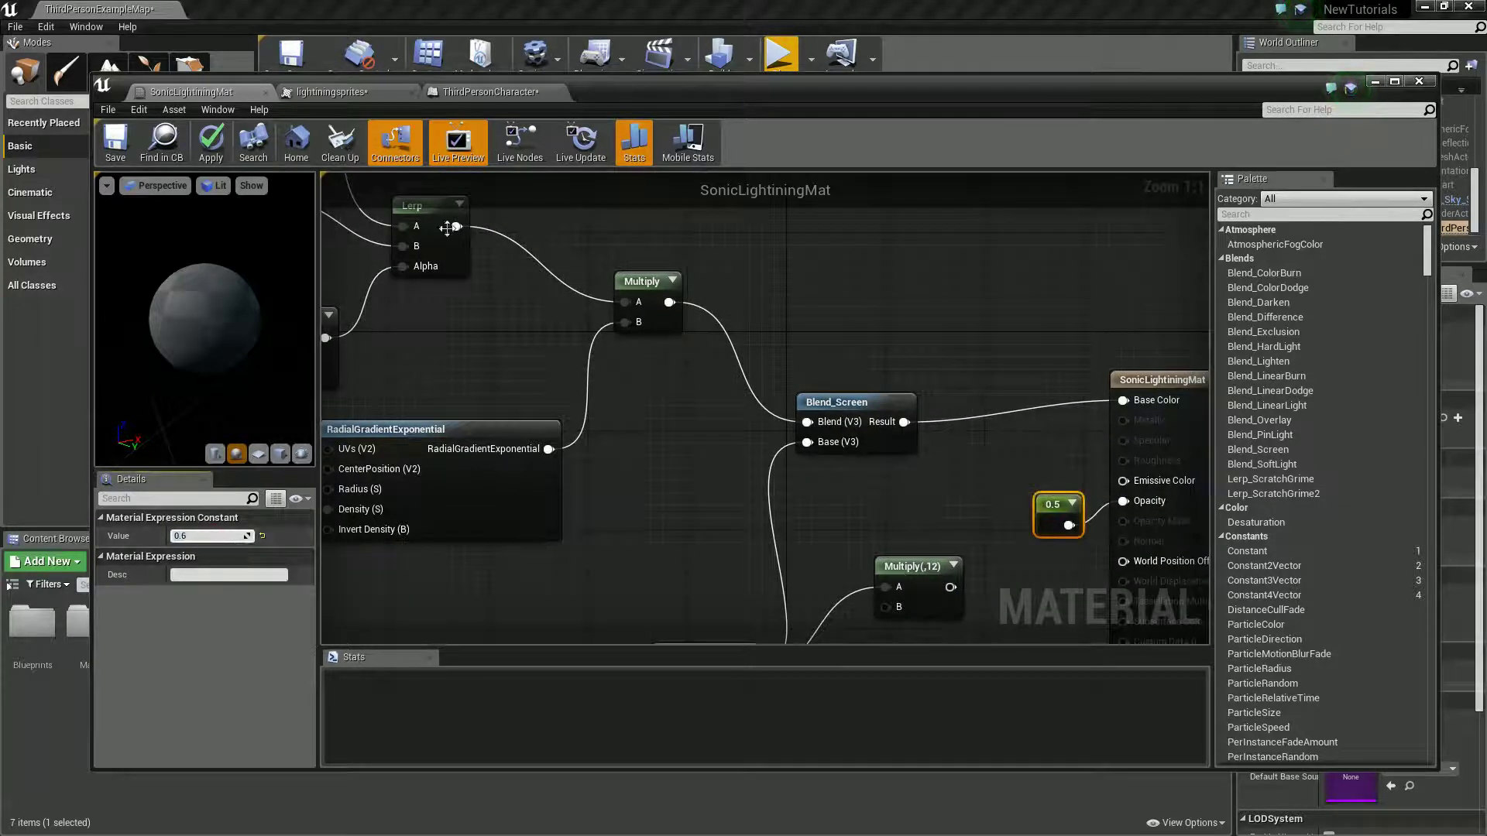
{"action": "left_click", "coordinate": [956, 506]}
Set Const B of the Multiply node fed by the lightning Texture Sample to 16 and save the material
{"action": "left_click", "coordinate": [897, 568]}
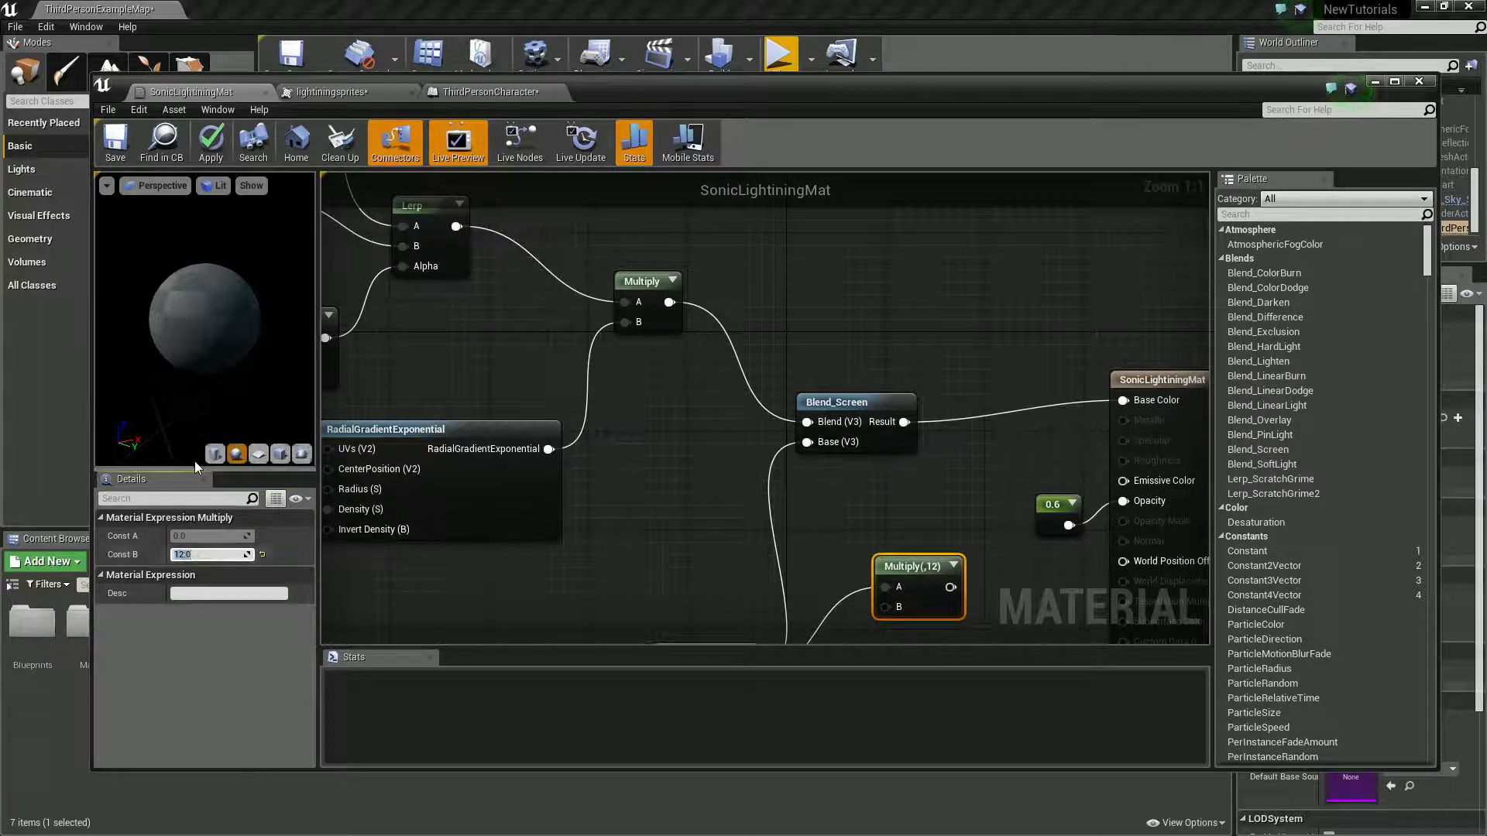
{"action": "type", "text": "16"}
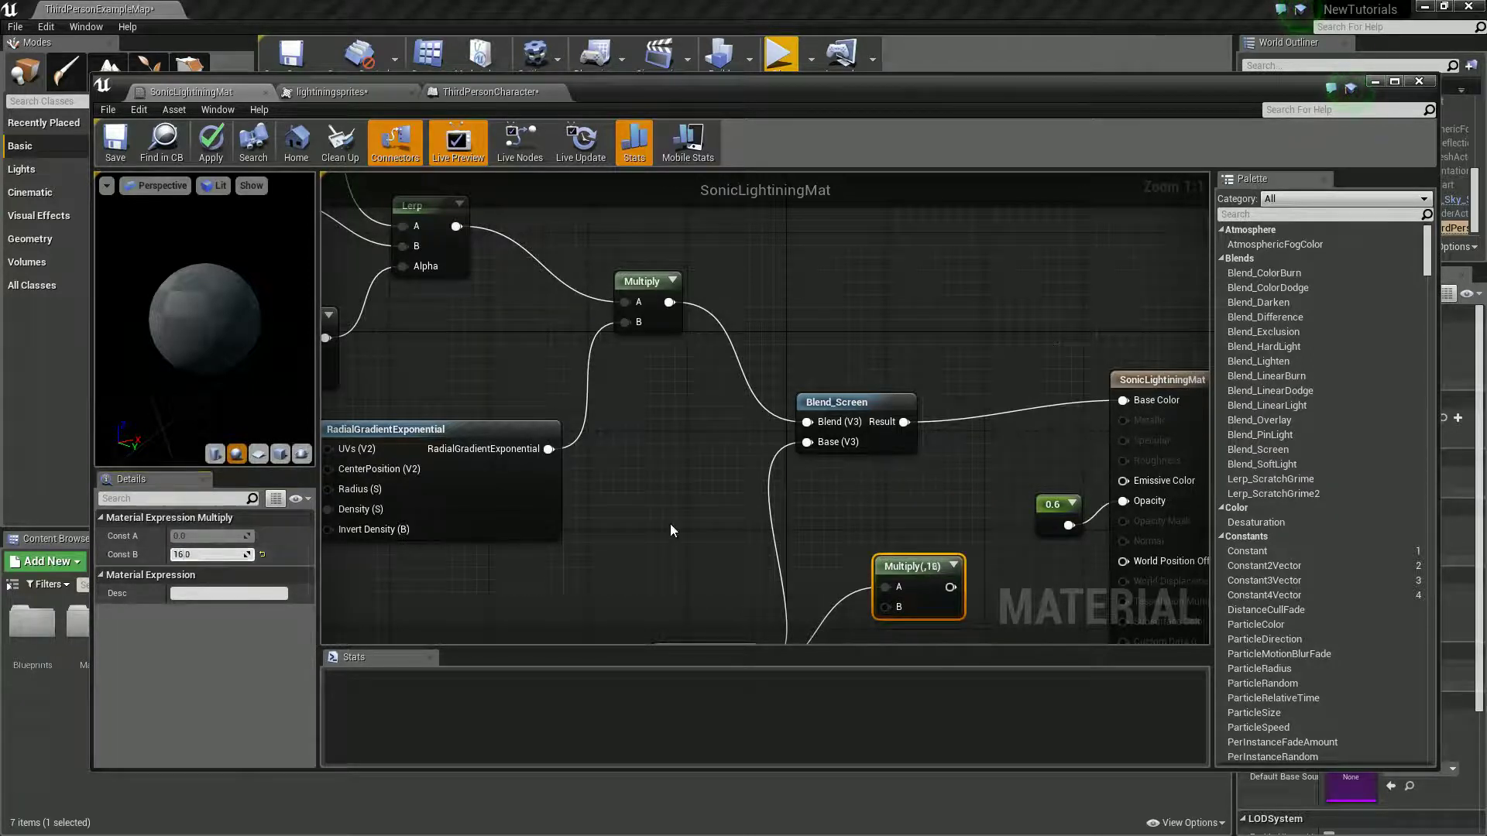
{"action": "left_click", "coordinate": [671, 530]}
{"action": "left_click", "coordinate": [118, 151]}
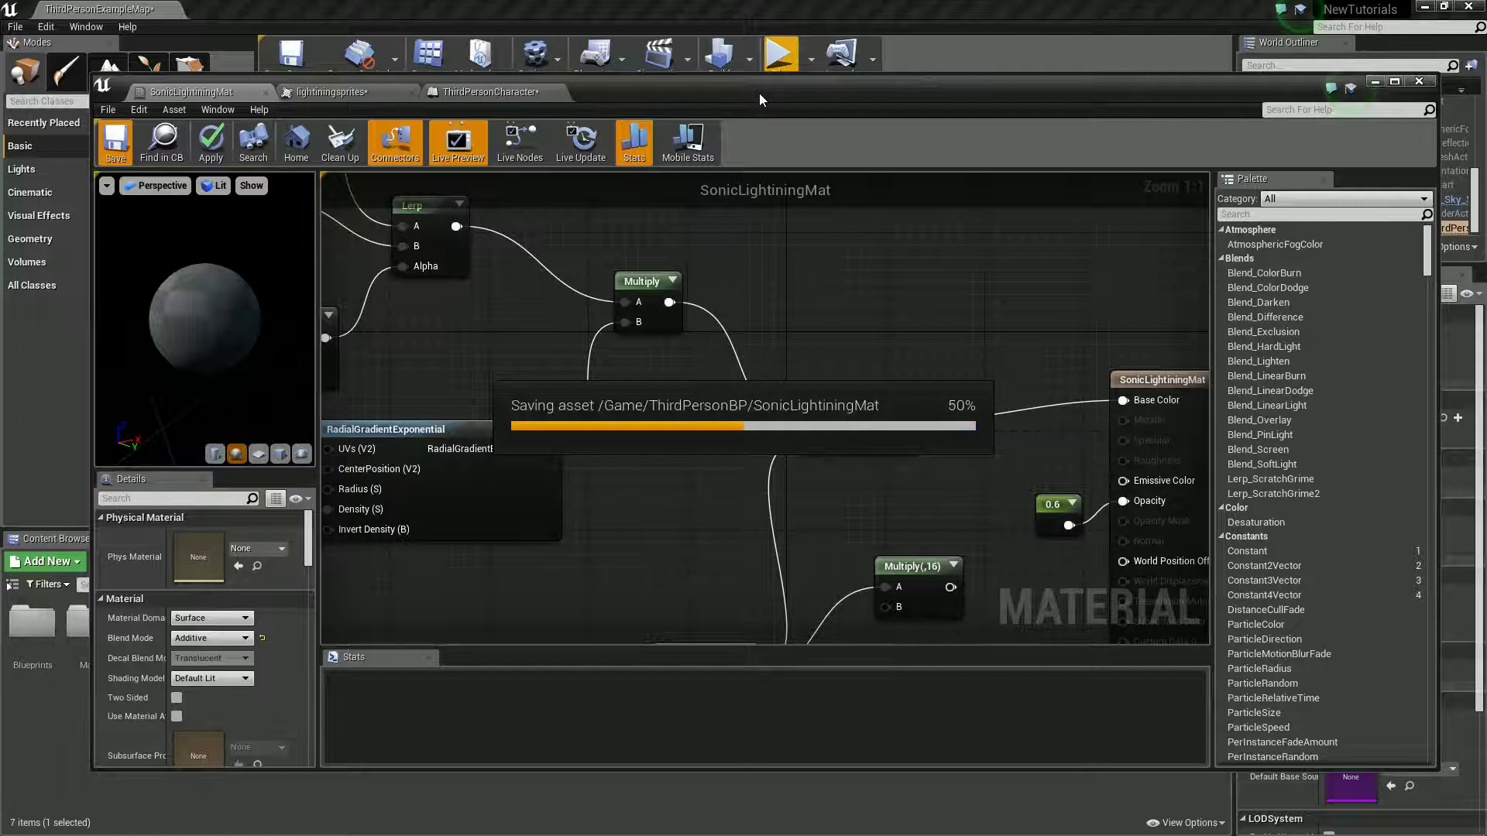
Return to the level editor, play the level full screen, move and jump the character around to inspect the bubble, and stop playing
{"action": "left_click", "coordinate": [1375, 81]}
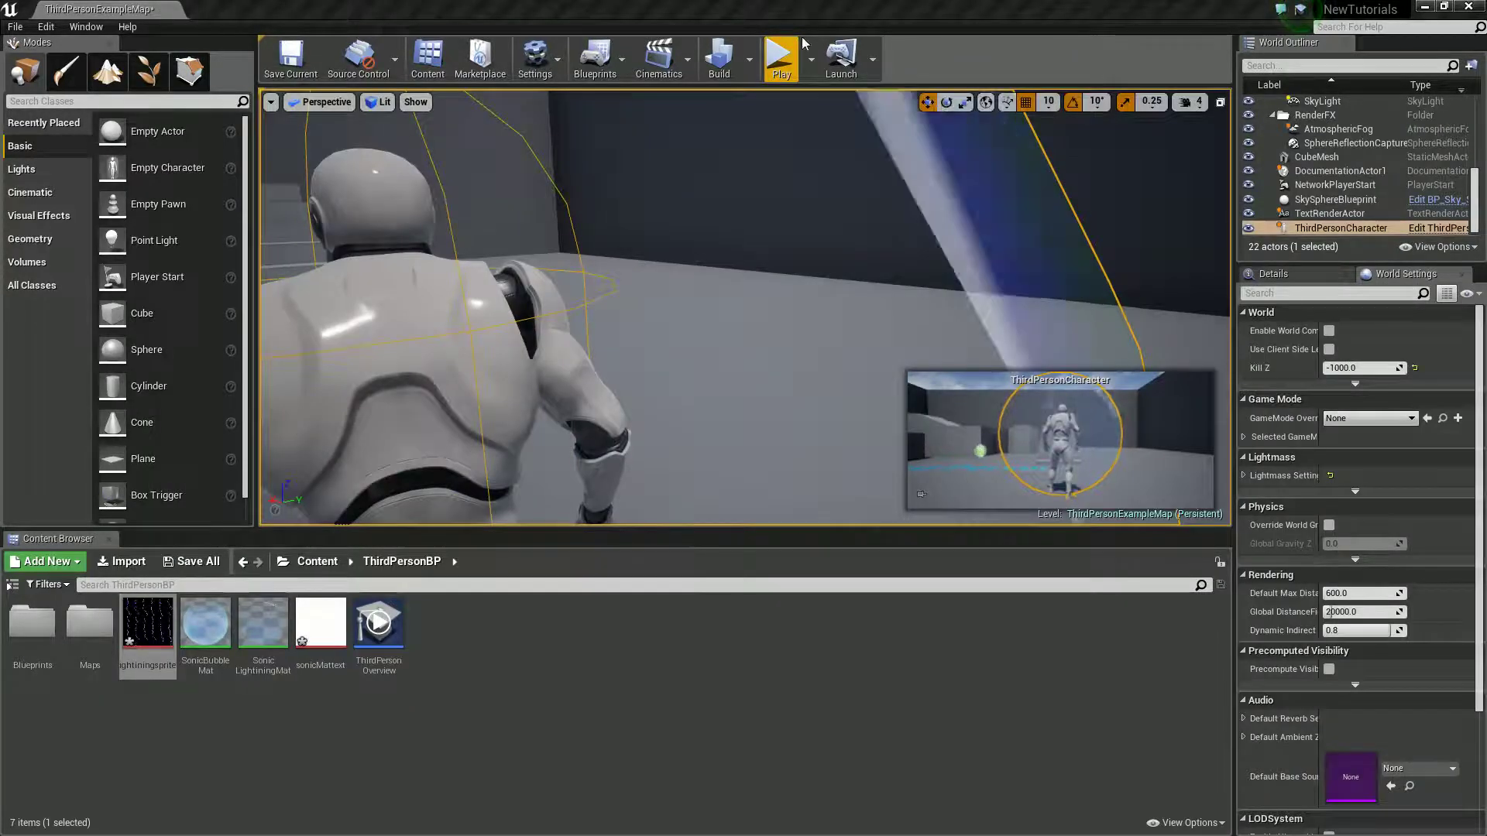
{"action": "left_click", "coordinate": [784, 61]}
{"action": "key", "text": "F11"}
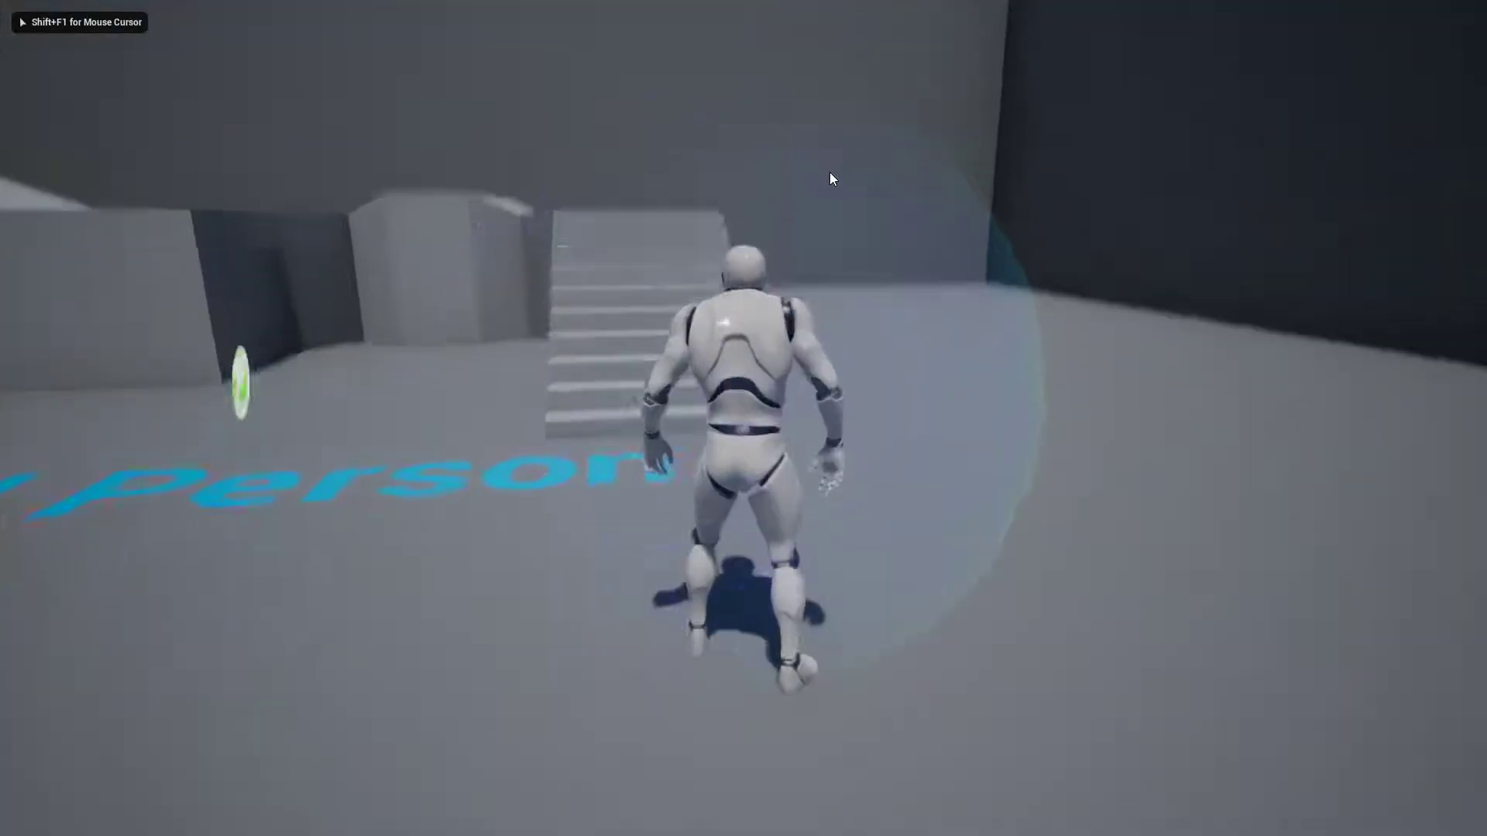
{"action": "key", "text": "d"}
{"action": "key", "text": "s"}
{"action": "key", "text": "d"}
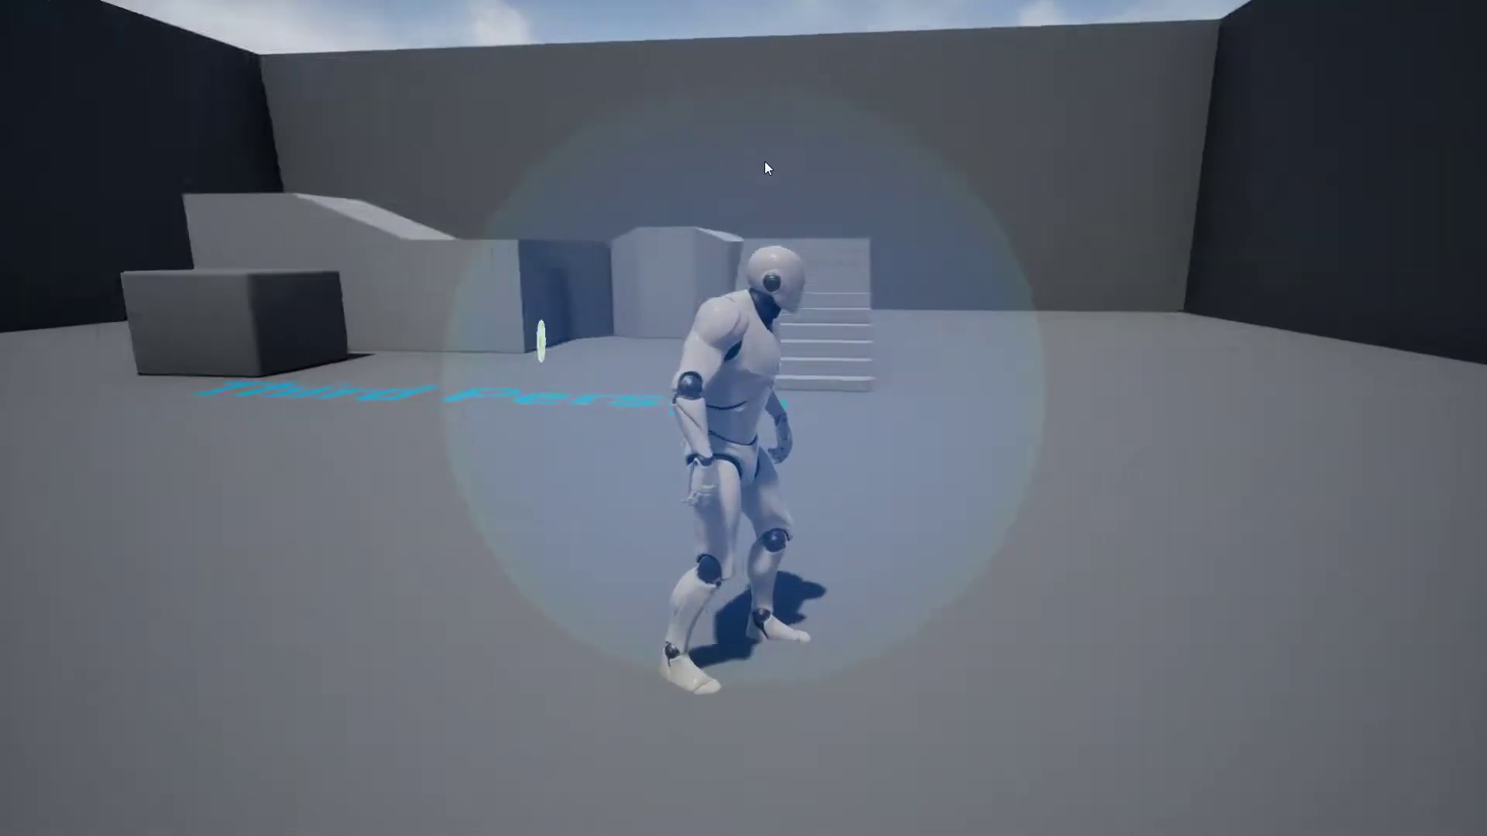
{"action": "key", "text": "w"}
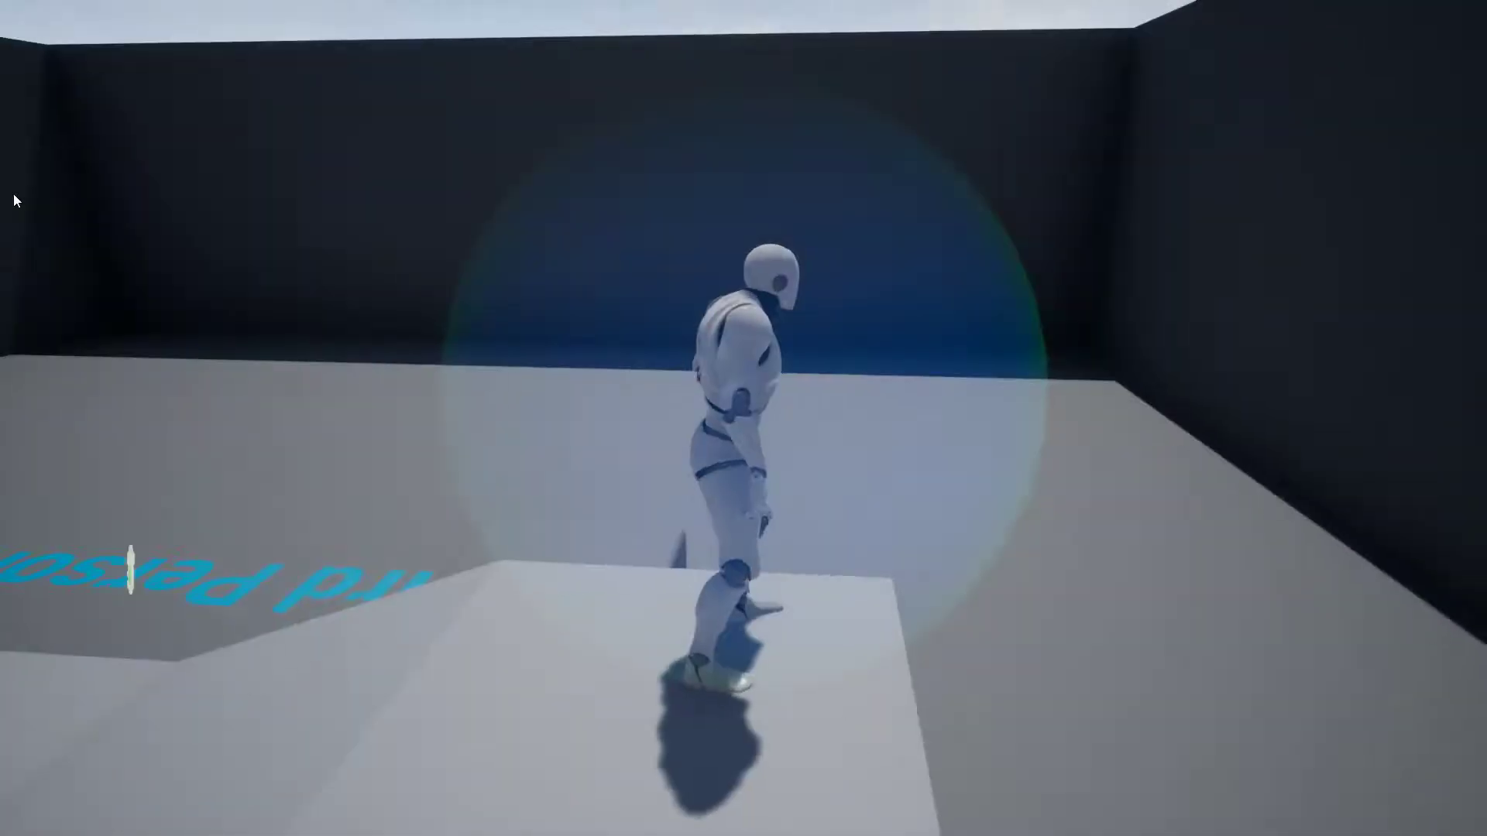
{"action": "key", "text": "w"}
{"action": "key", "text": "space"}
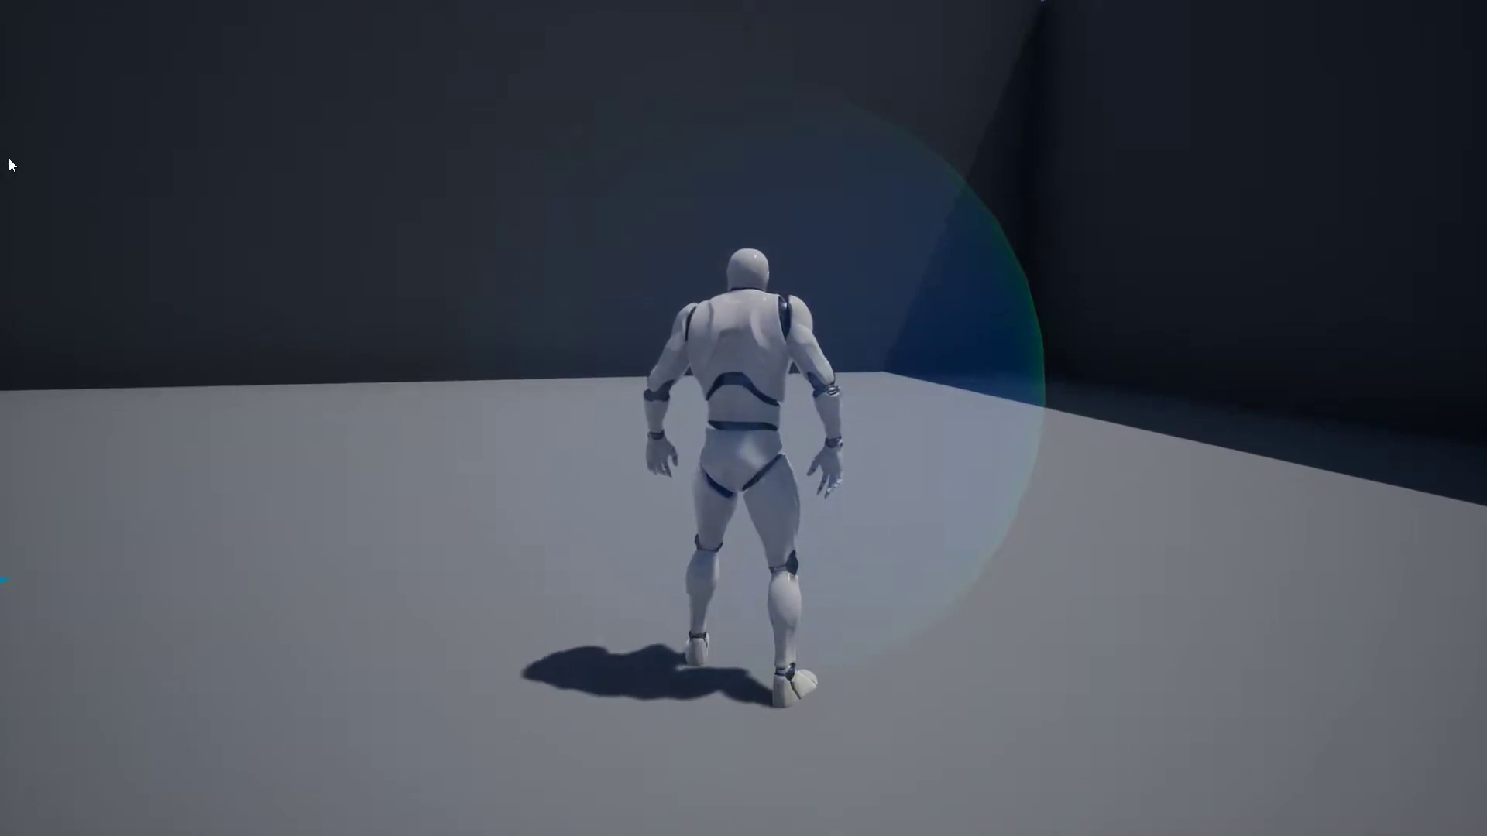
{"action": "key", "text": "Escape"}
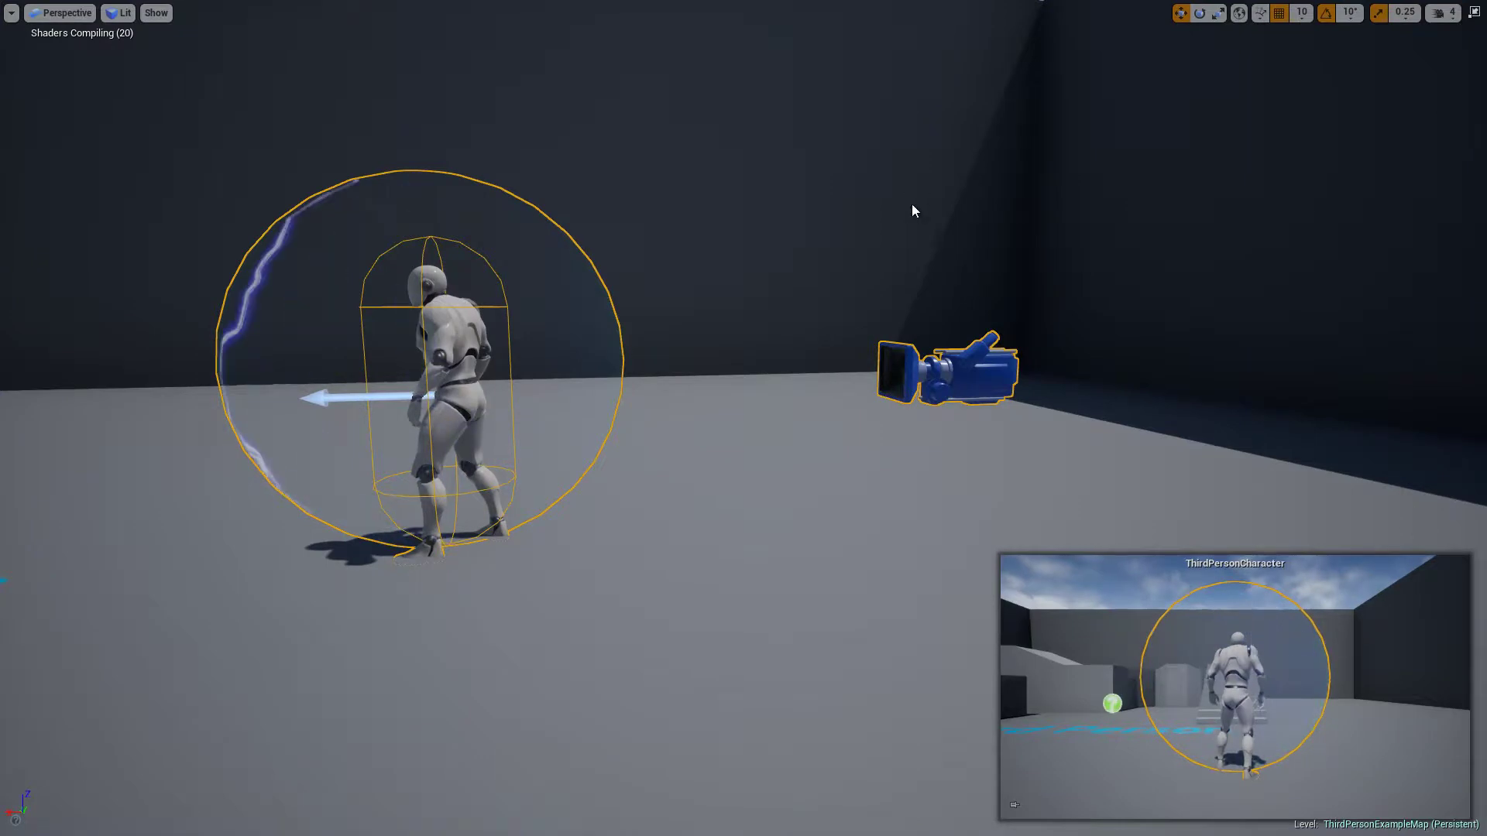
Restore the normal viewport, restart play full screen, and run the character forward across the arena to examine the lightning on the bubble
{"action": "key", "text": "ctrl+shift+s"}
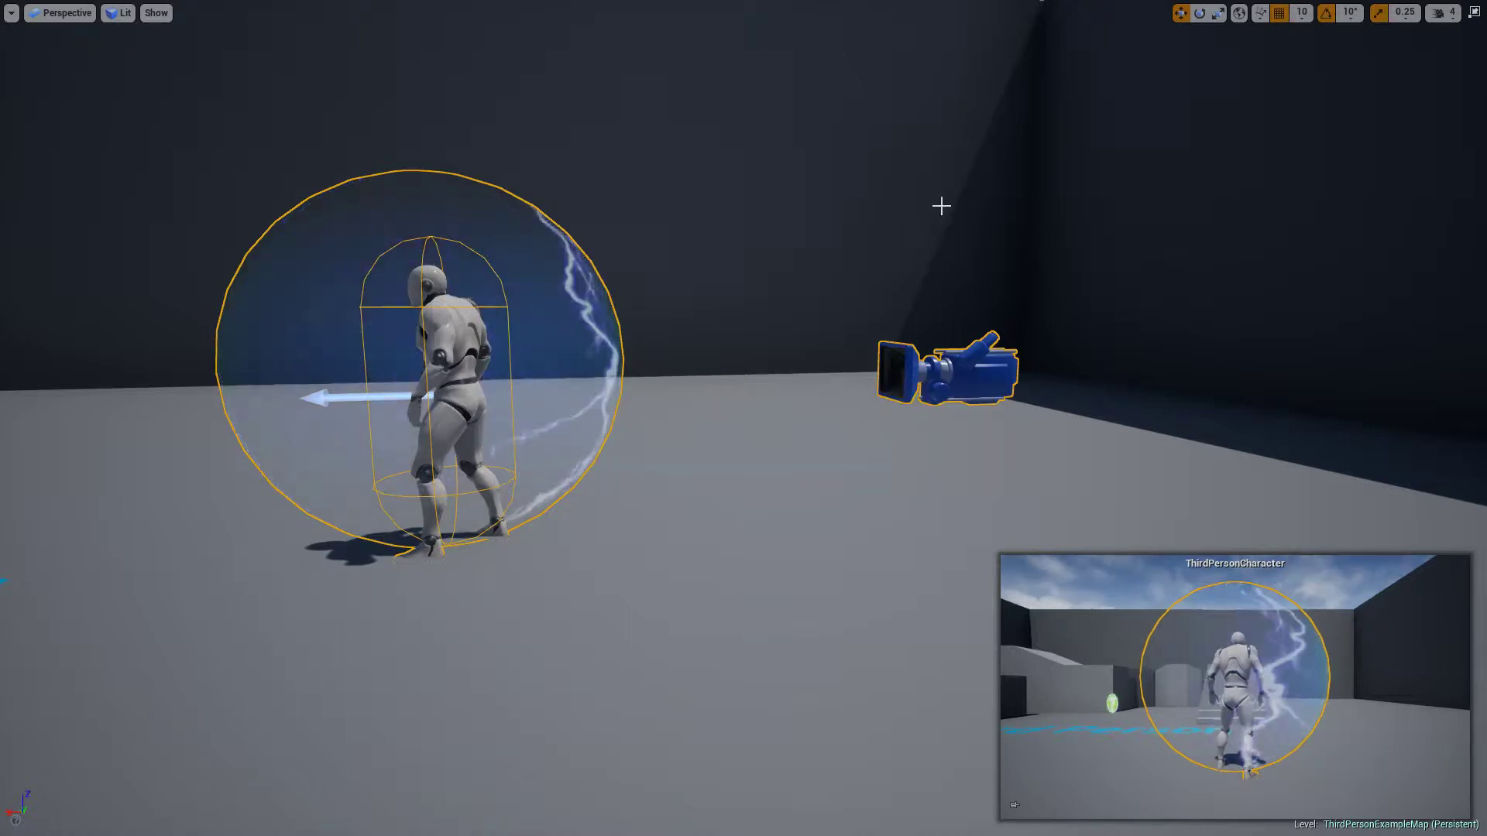
{"action": "left_click", "coordinate": [941, 205]}
{"action": "key", "text": "F11"}
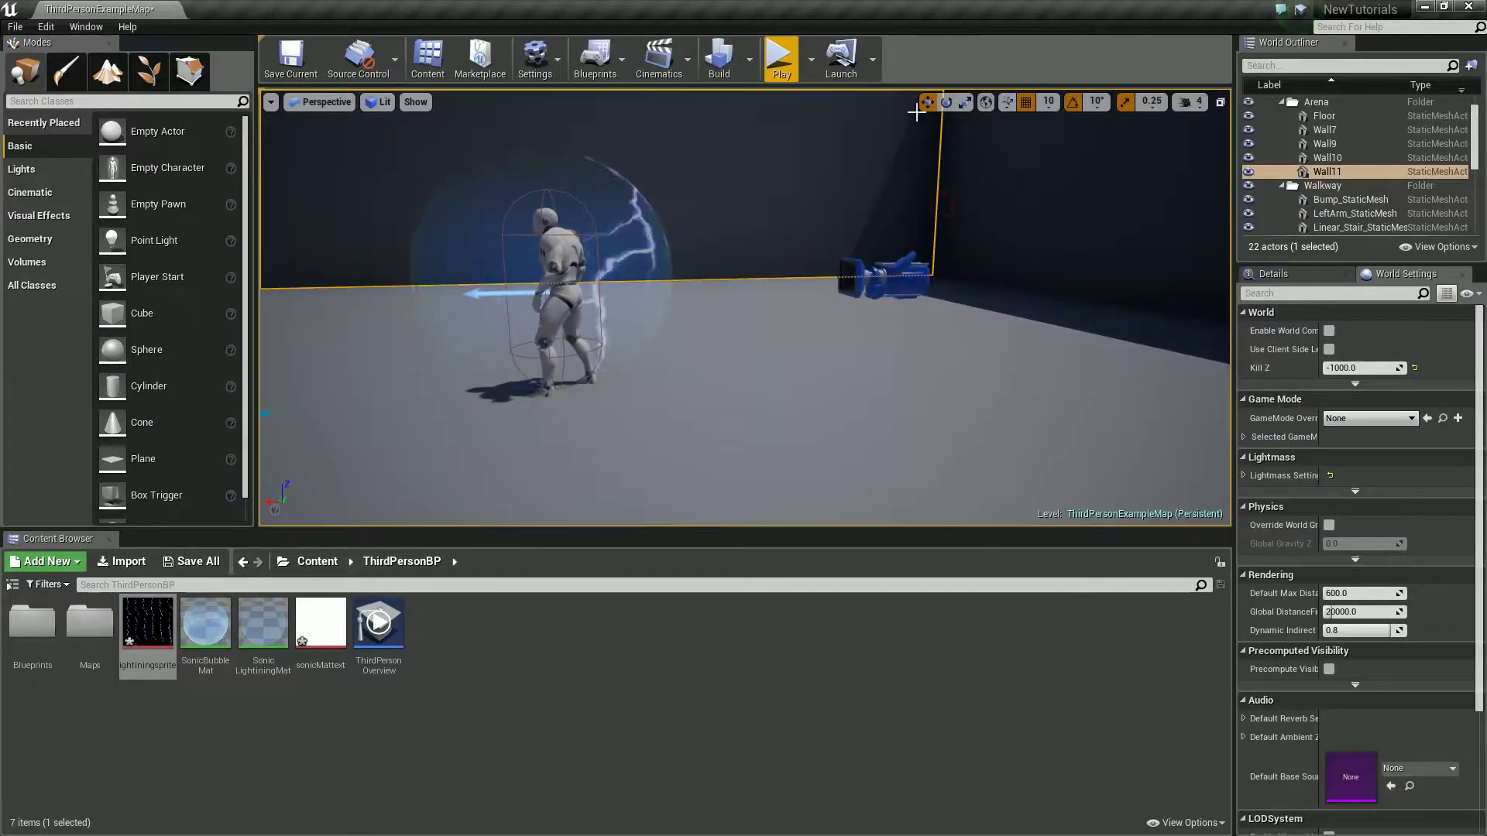
{"action": "left_click", "coordinate": [781, 62]}
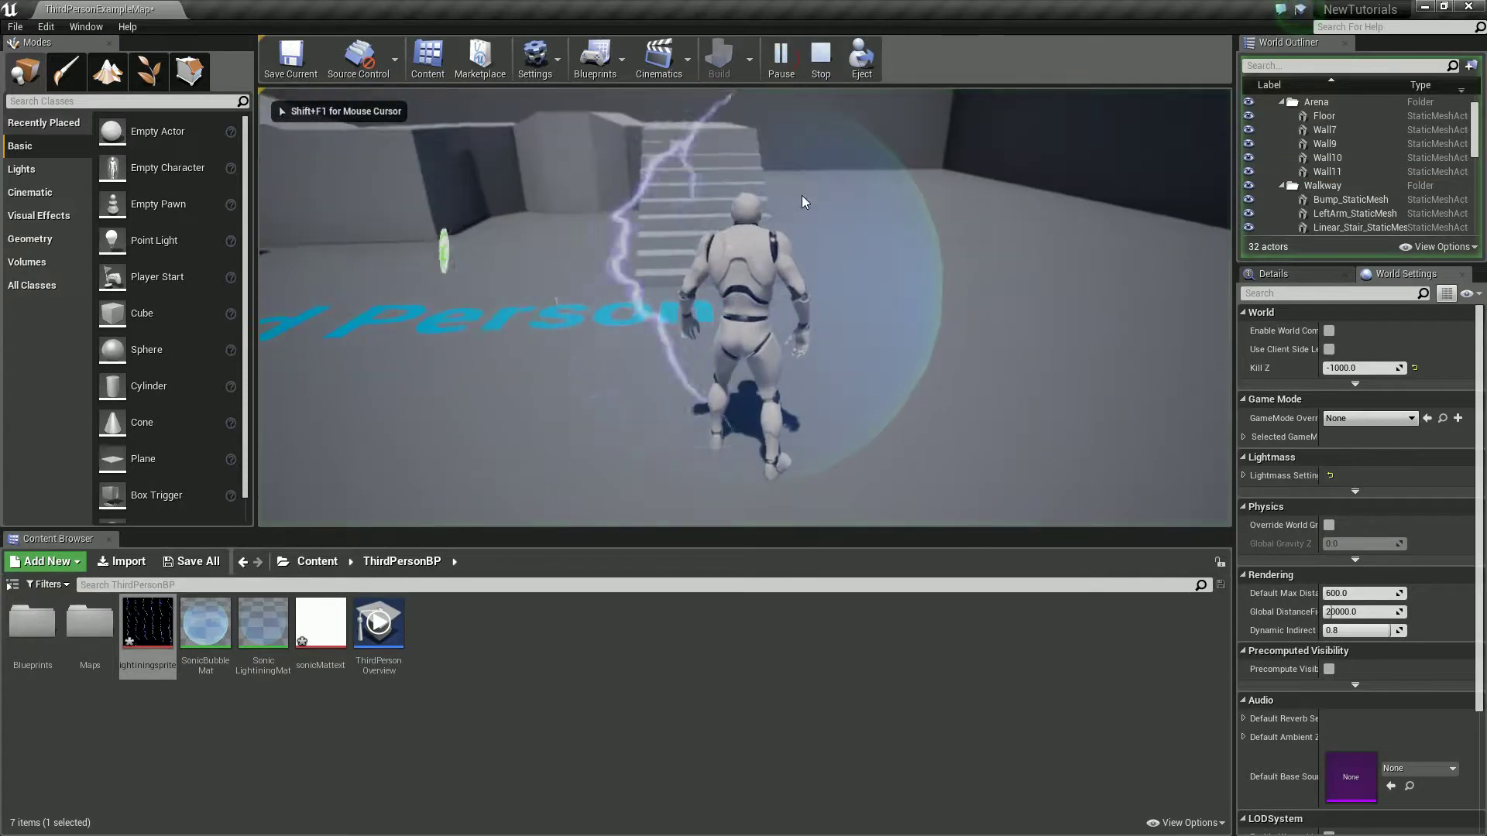
{"action": "key", "text": "F11"}
{"action": "key", "text": "w"}
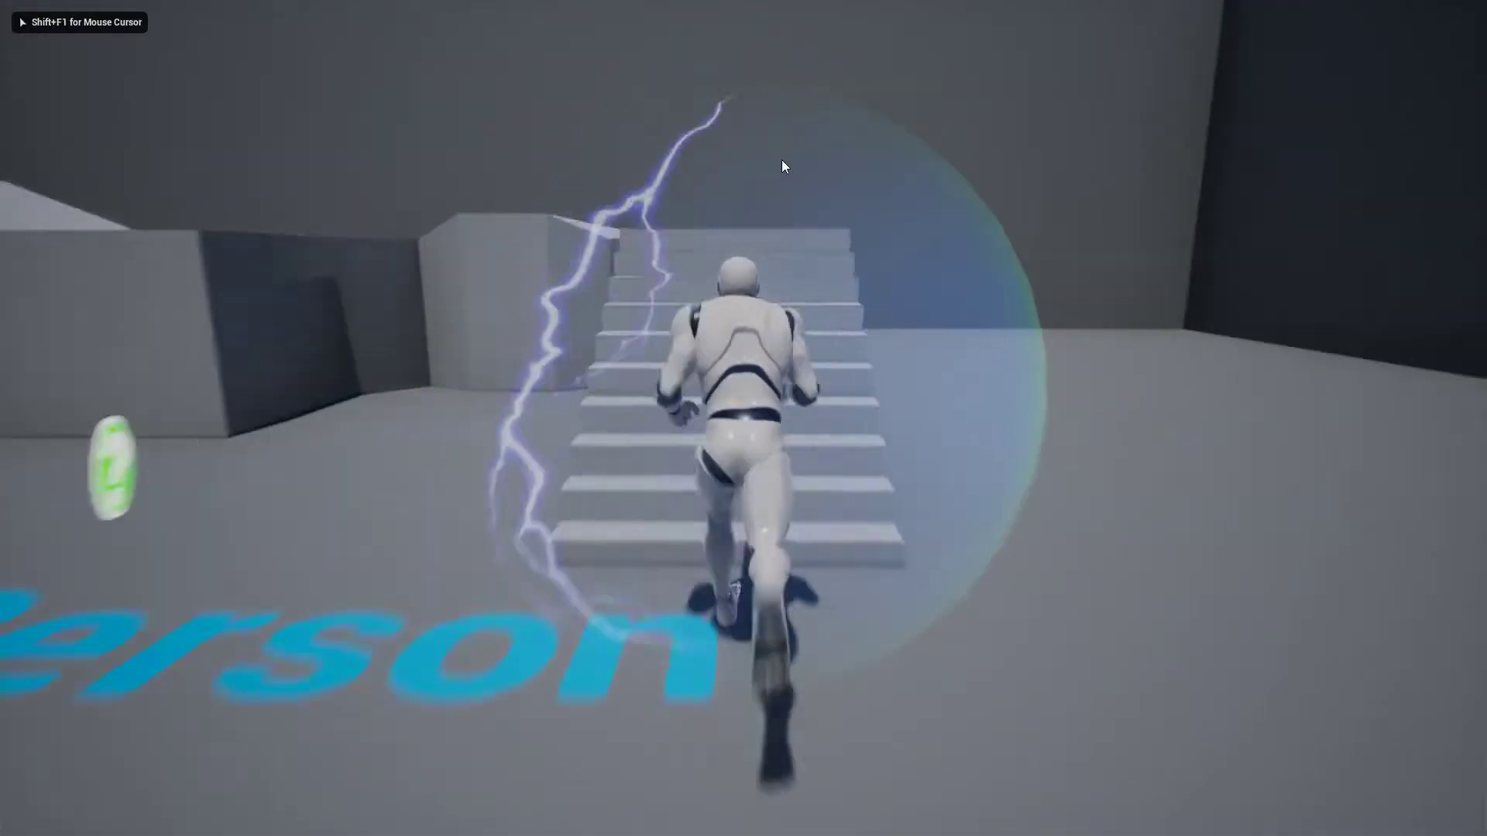
{"action": "key", "text": "w"}
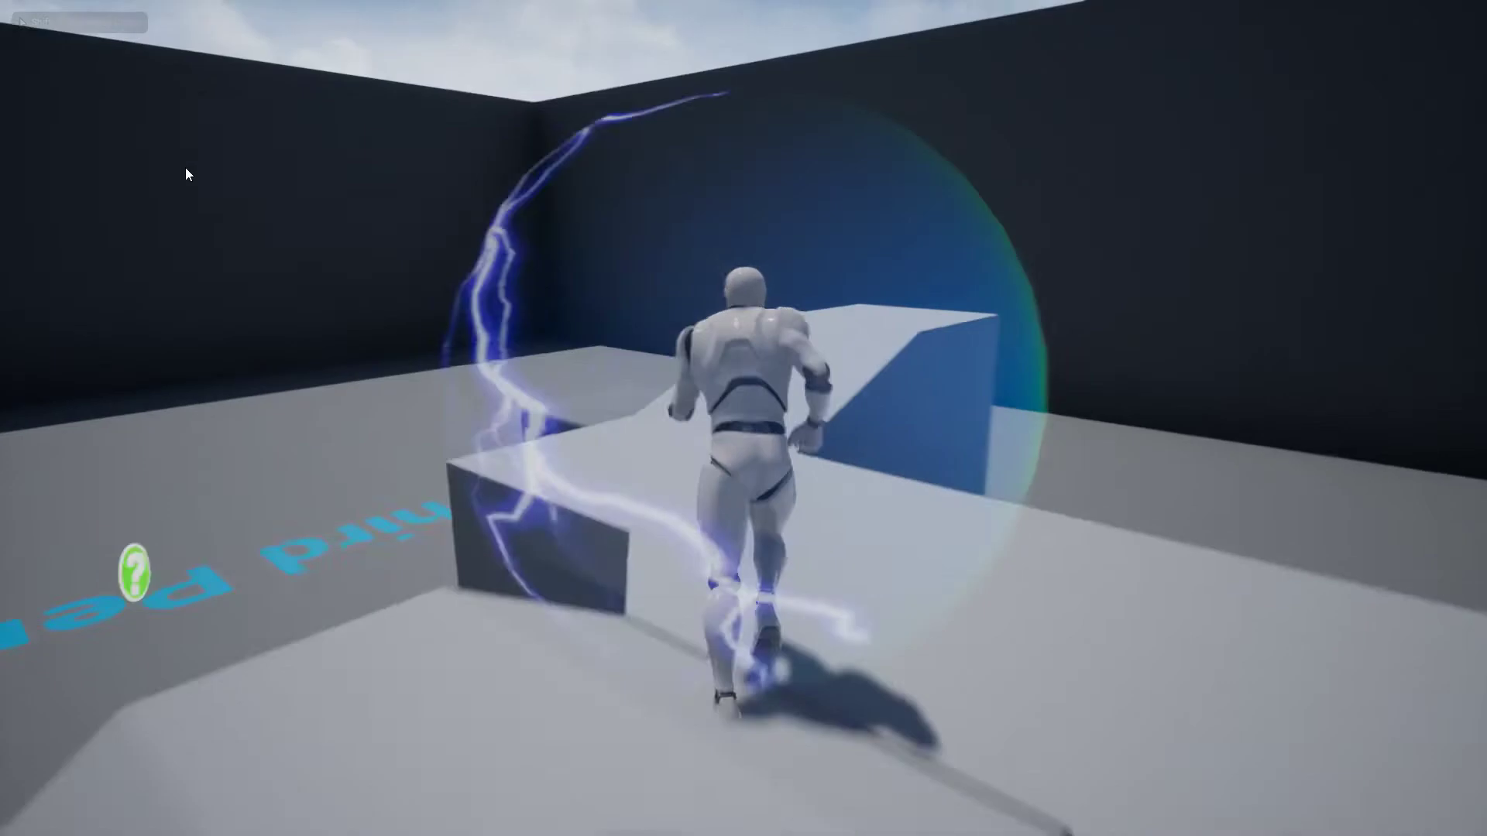